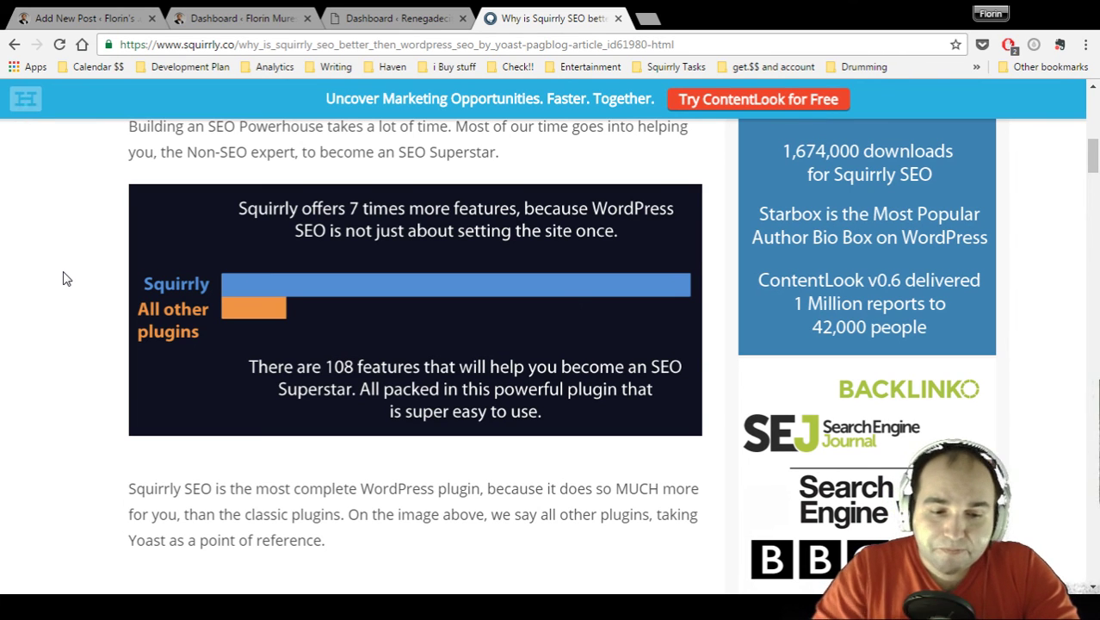
Step: Open the full feature-by-feature table of Squirrly SEO vs Yoast and dismiss the Evernote Web Clipper notice
scroll(63, 278, "down", 2)
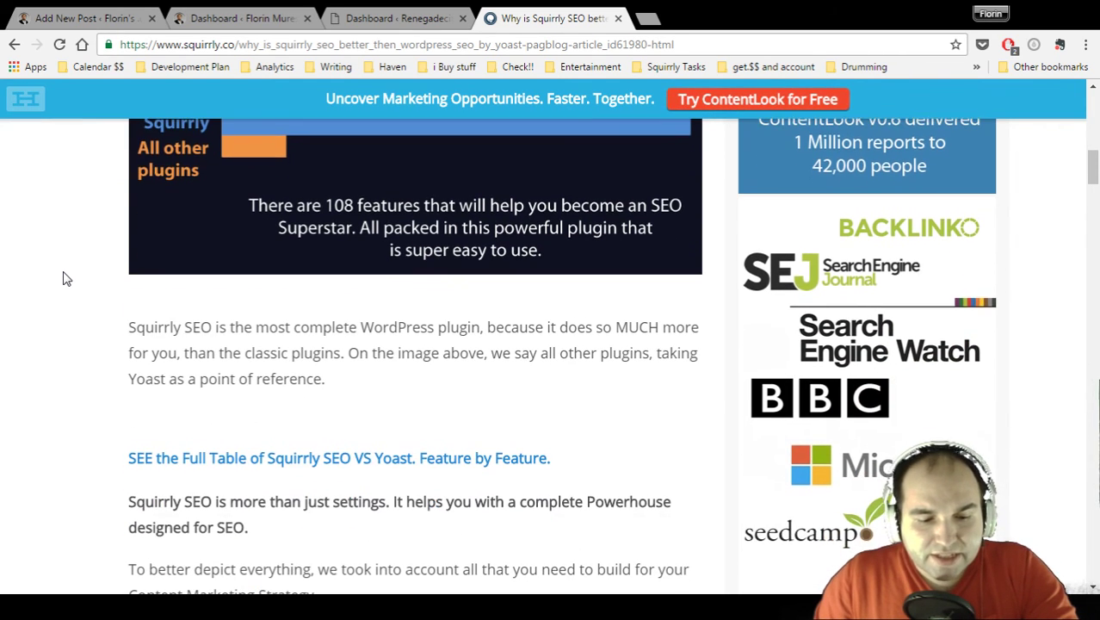
left_click(236, 463)
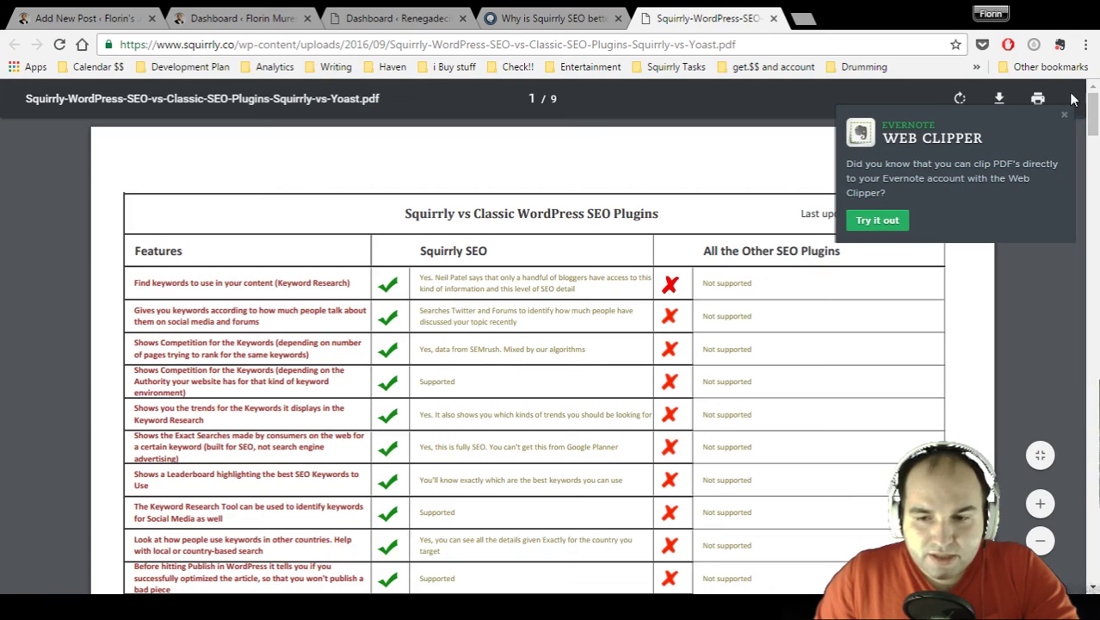
left_click(1065, 112)
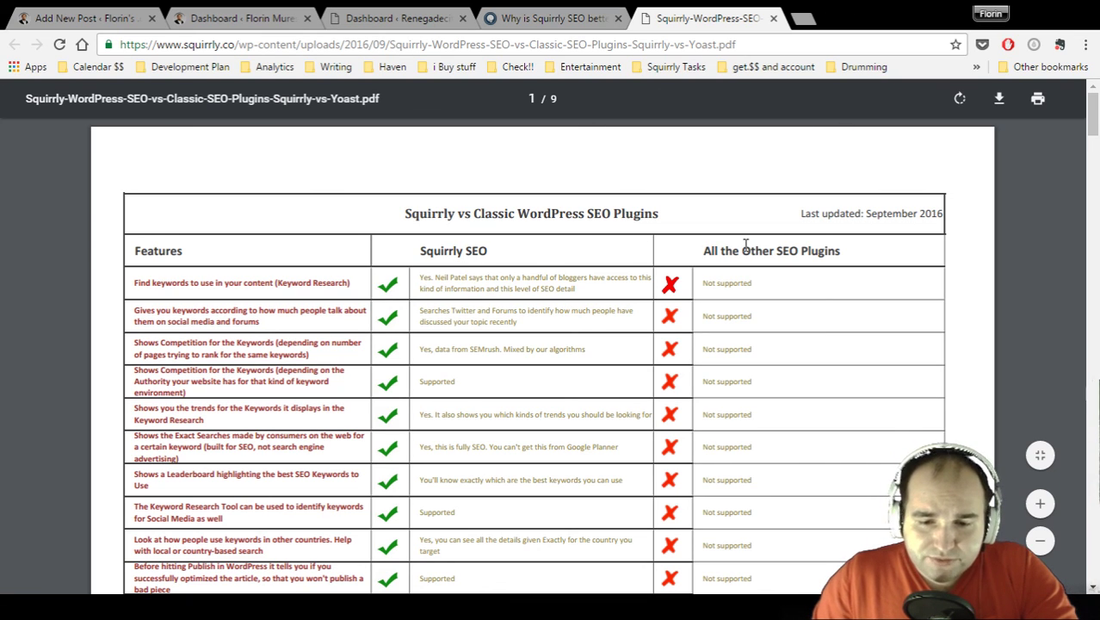
Step: Examine the keyword research and keyword competition rows on the first page of the comparison table
scroll(747, 243, "down", 2)
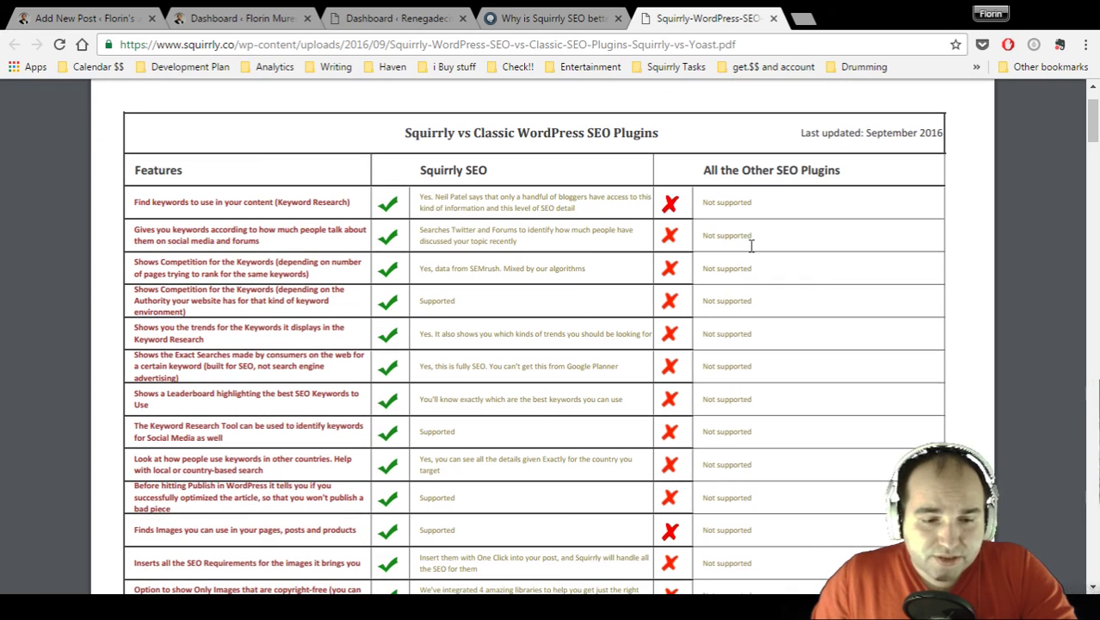
left_click_drag(171, 201, 349, 202)
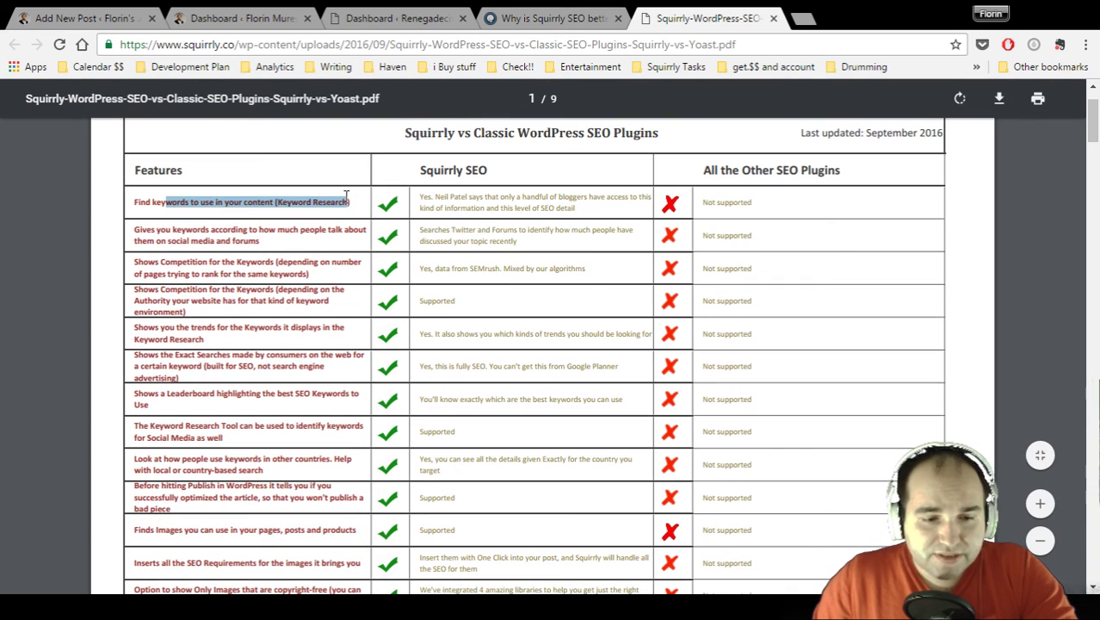
left_click(462, 198)
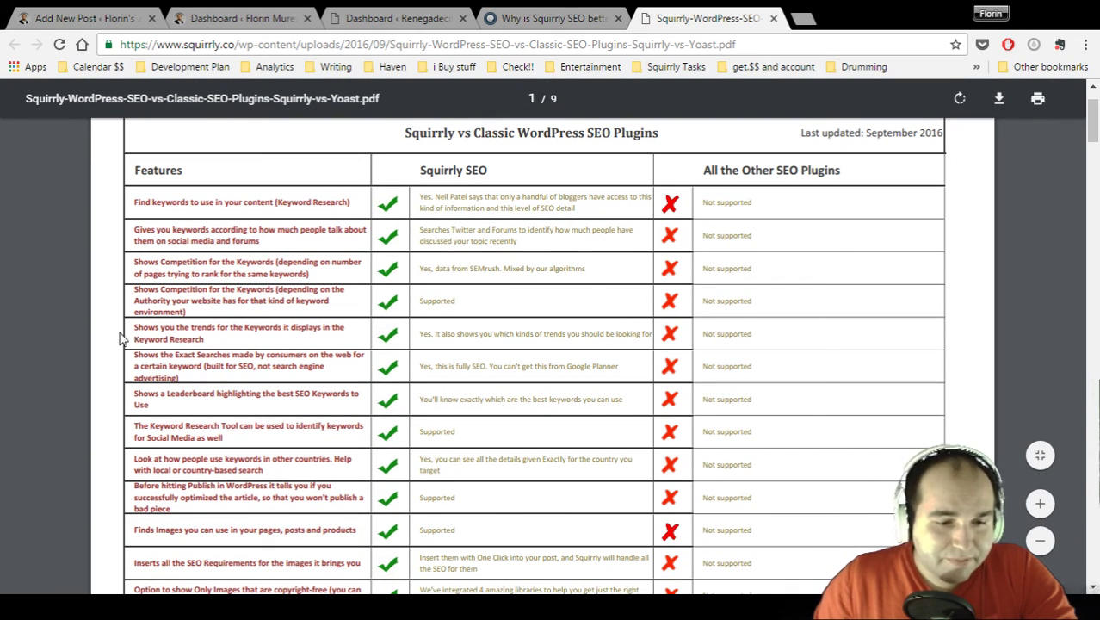
left_click_drag(137, 290, 230, 299)
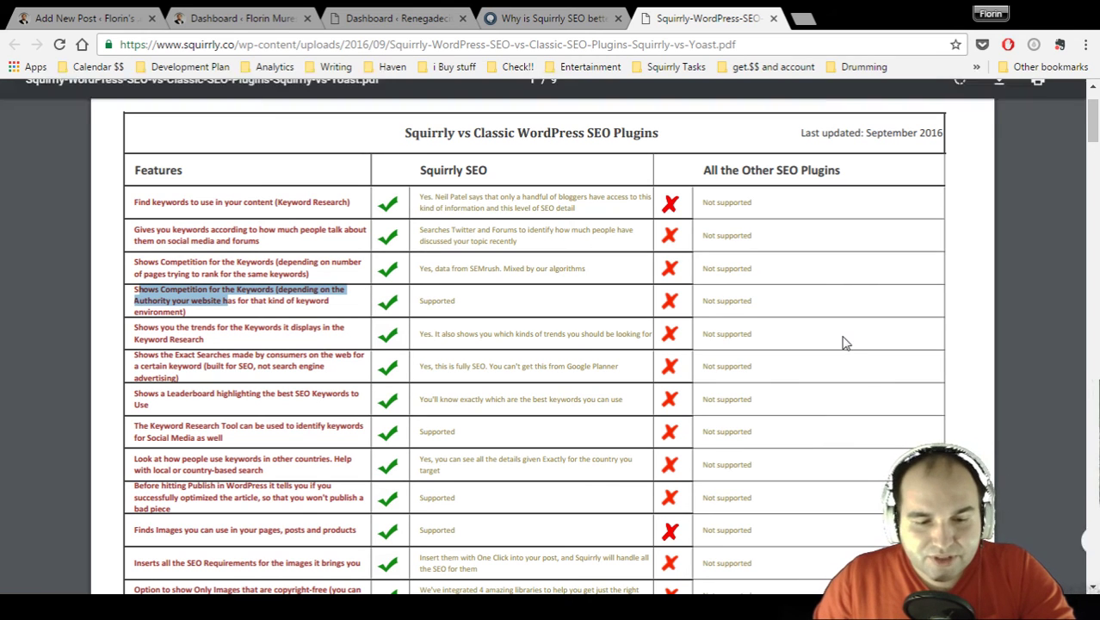
Step: Review the rest of the Squirrly vs Classic WordPress SEO Plugins table through page 9, including prices and premium features
scroll(605, 285, "down", 3)
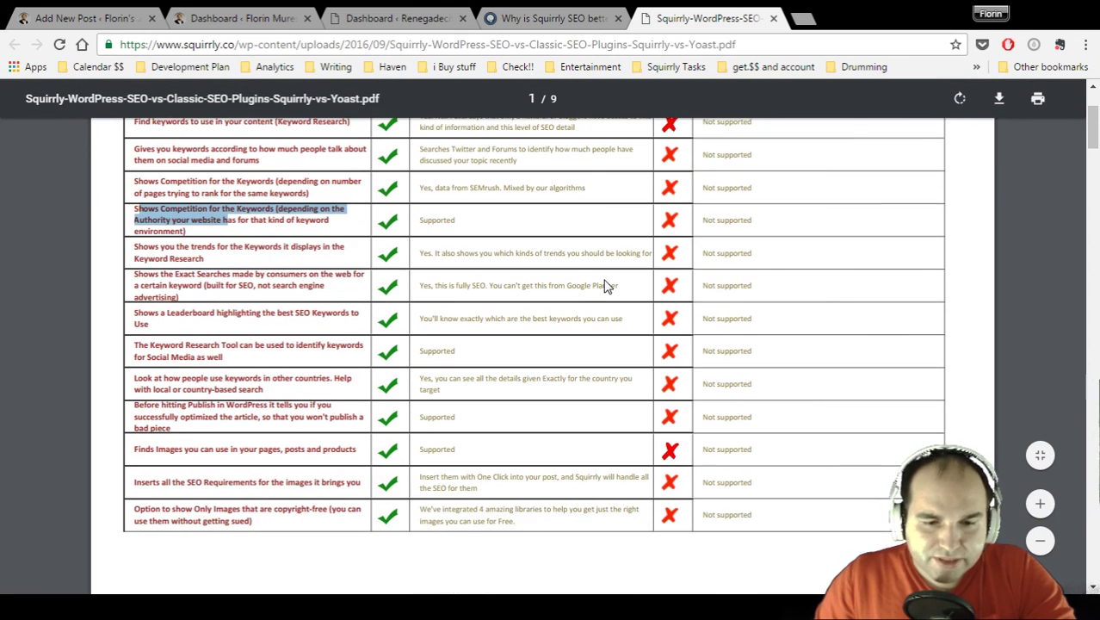
scroll(606, 285, "down", 5)
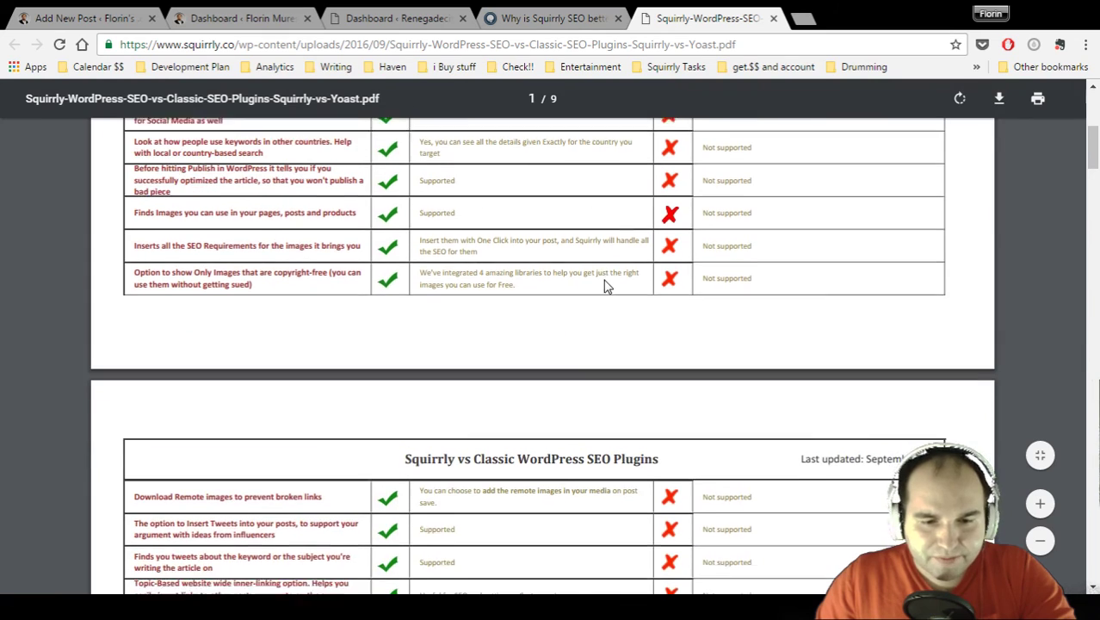
scroll(605, 286, "down", 3)
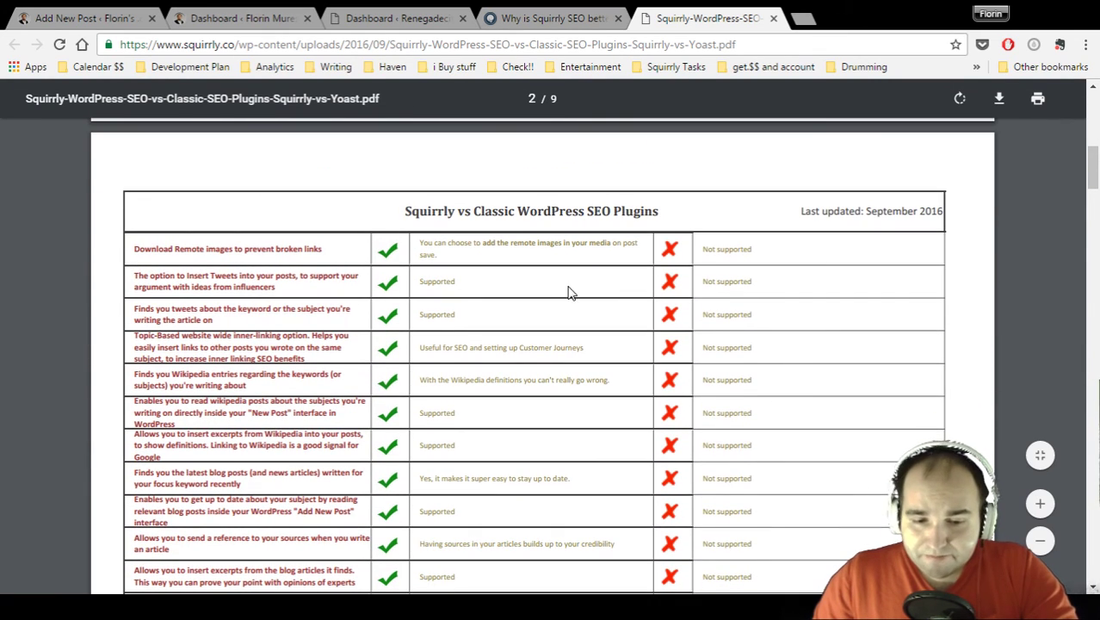
scroll(568, 293, "down", 3)
scroll(568, 293, "down", 12)
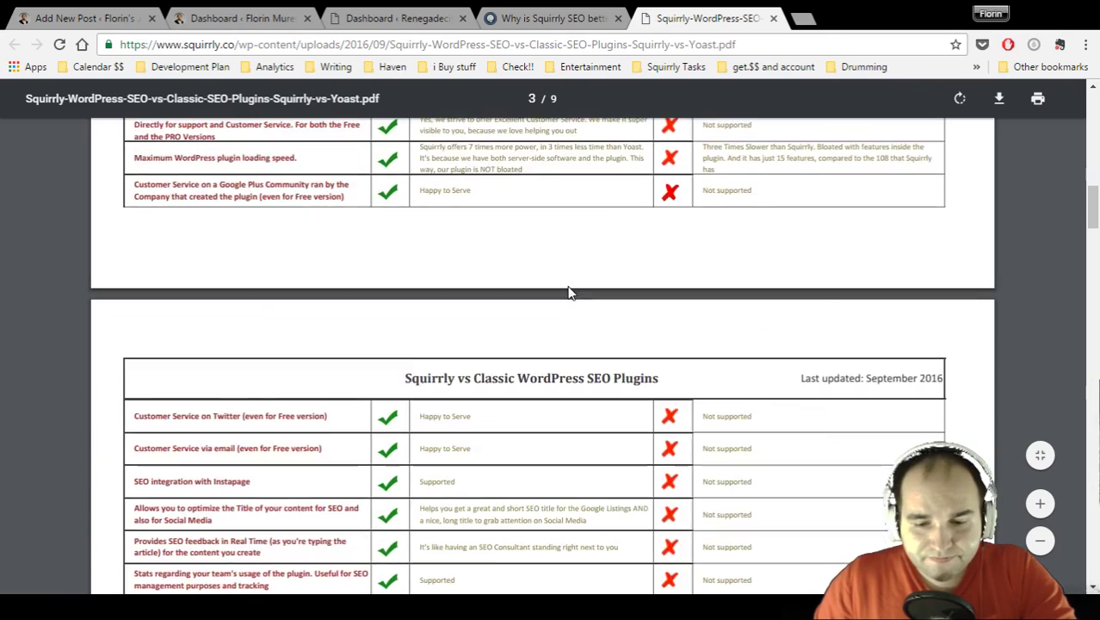
scroll(568, 293, "down", 10)
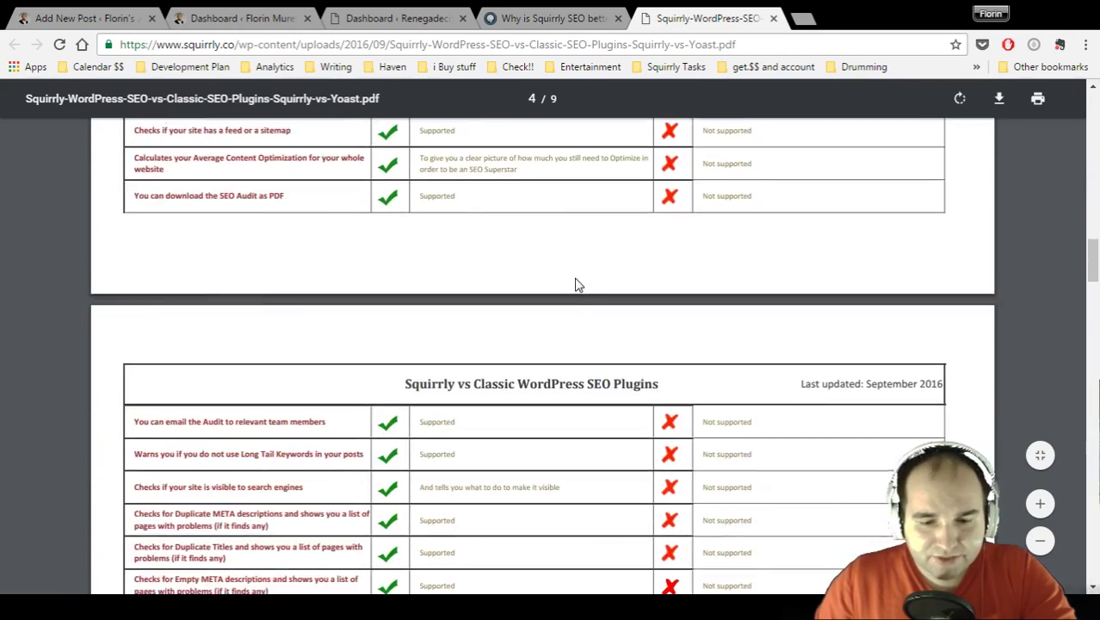
scroll(578, 285, "down", 13)
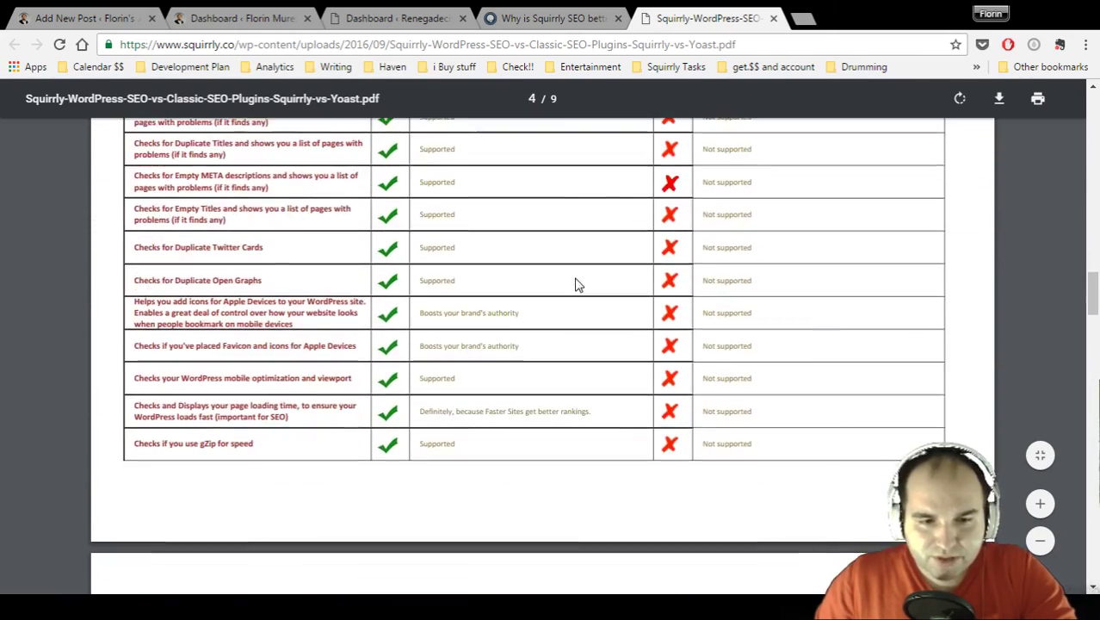
scroll(578, 285, "down", 10)
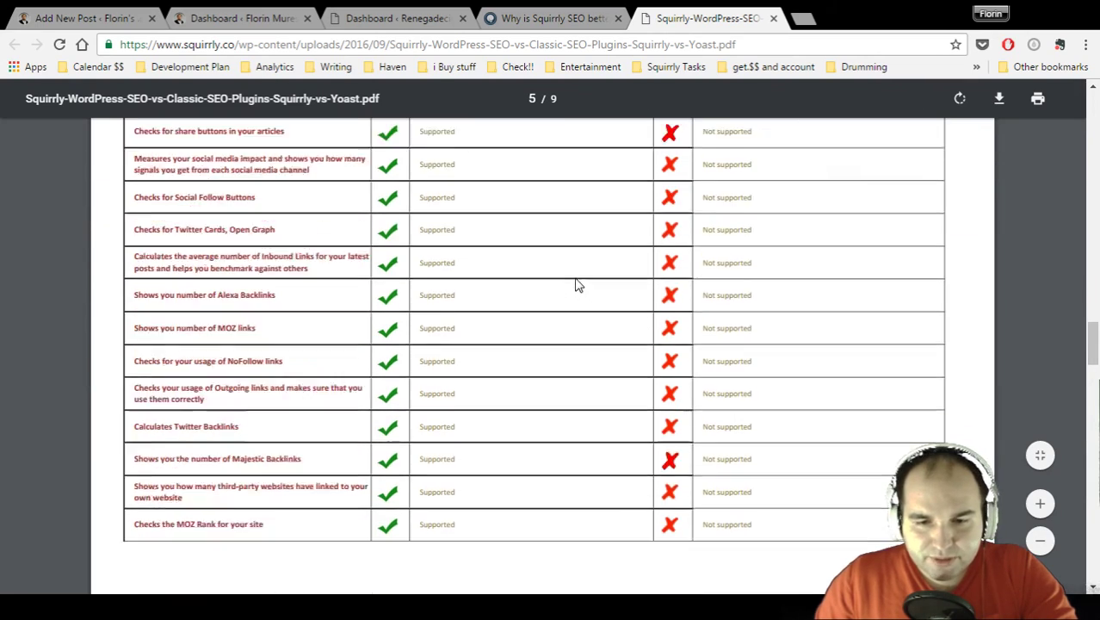
scroll(578, 285, "down", 14)
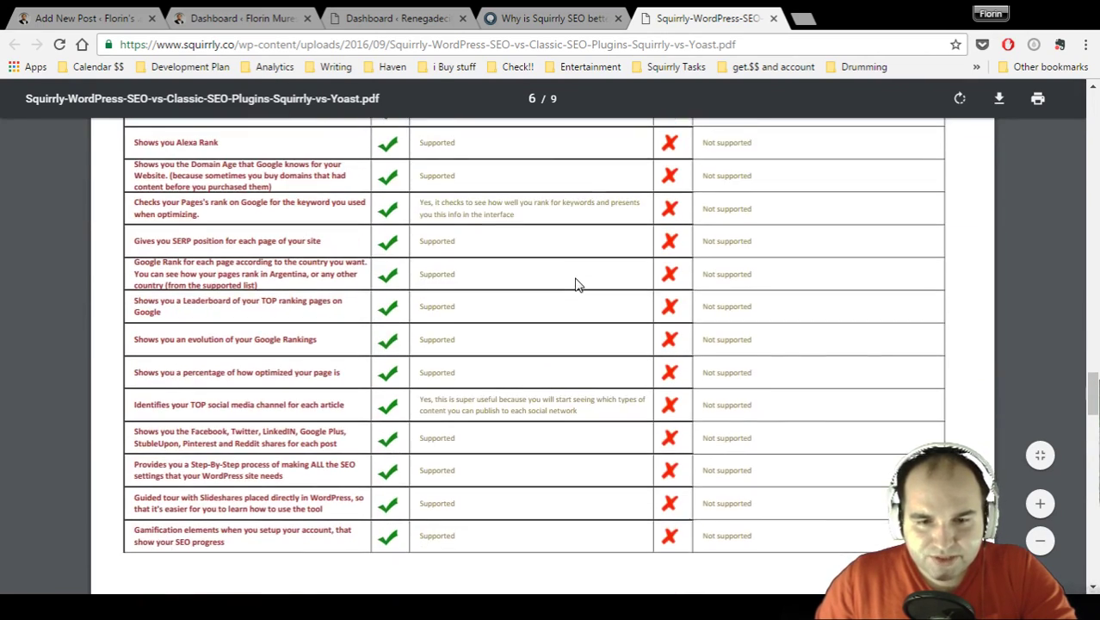
scroll(579, 285, "down", 6)
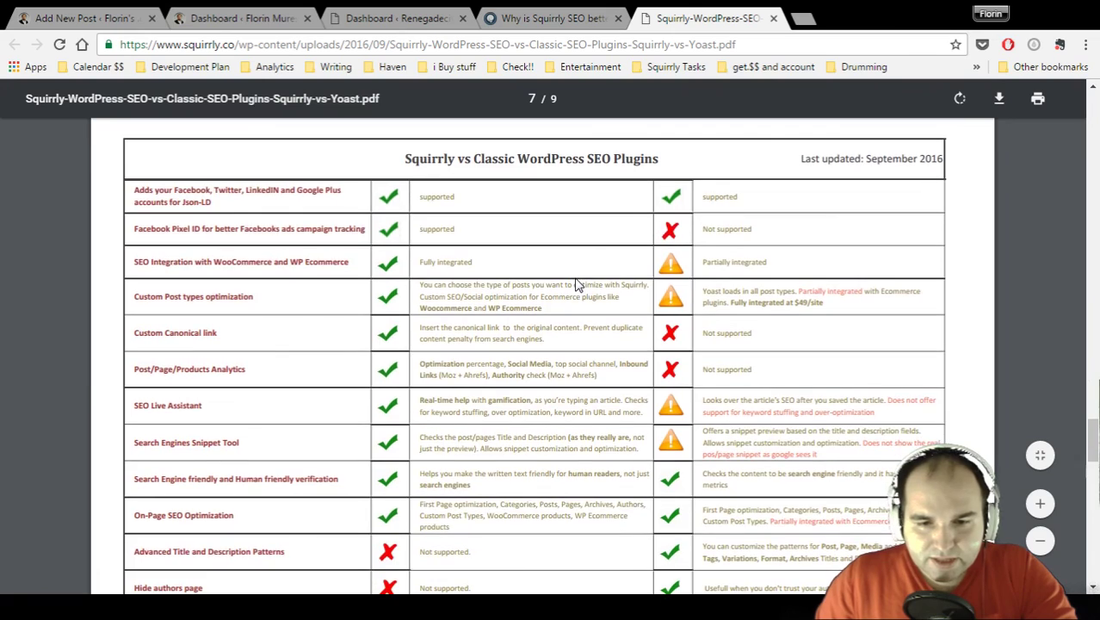
scroll(579, 284, "down", 2)
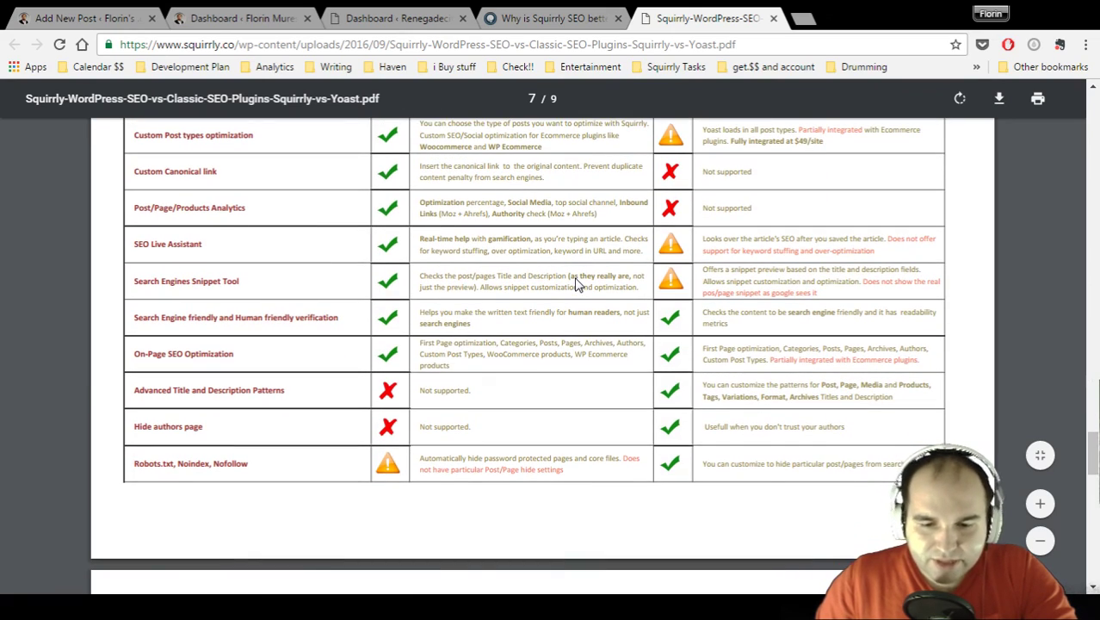
scroll(578, 285, "down", 15)
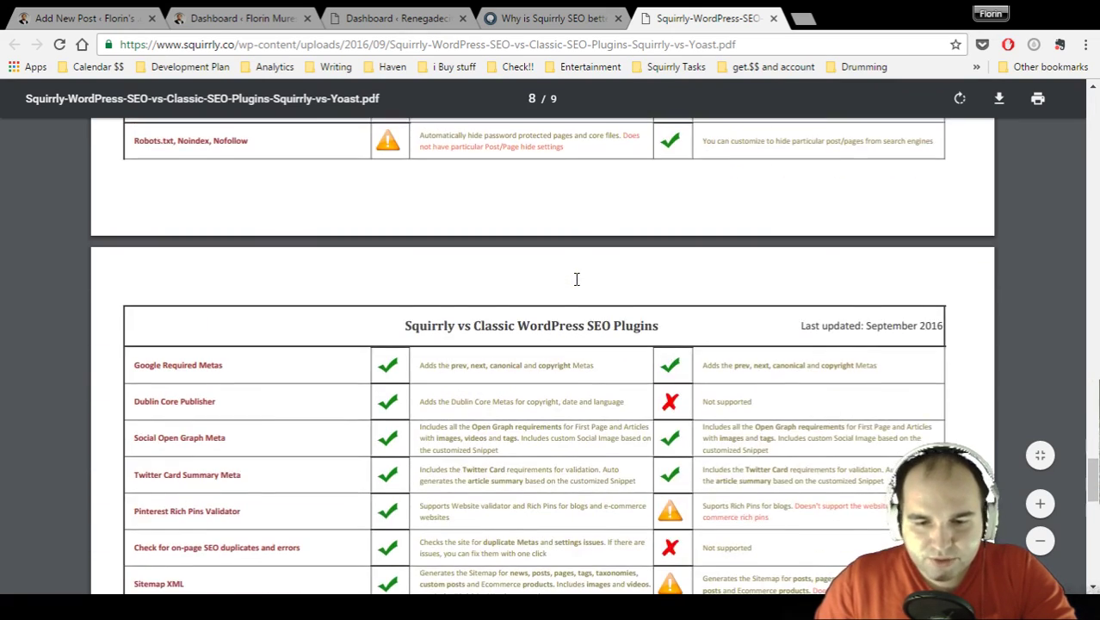
scroll(577, 280, "down", 11)
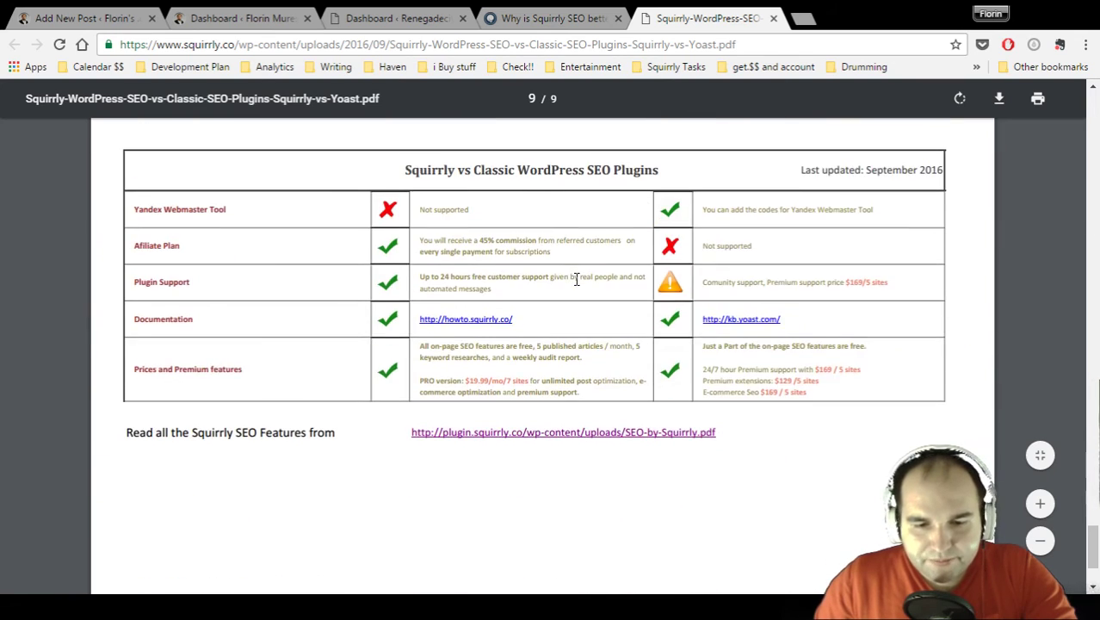
Step: Return to the Squirrly vs Yoast article and read on to the Squirrly SEO vs Yoast infographic
left_click(581, 19)
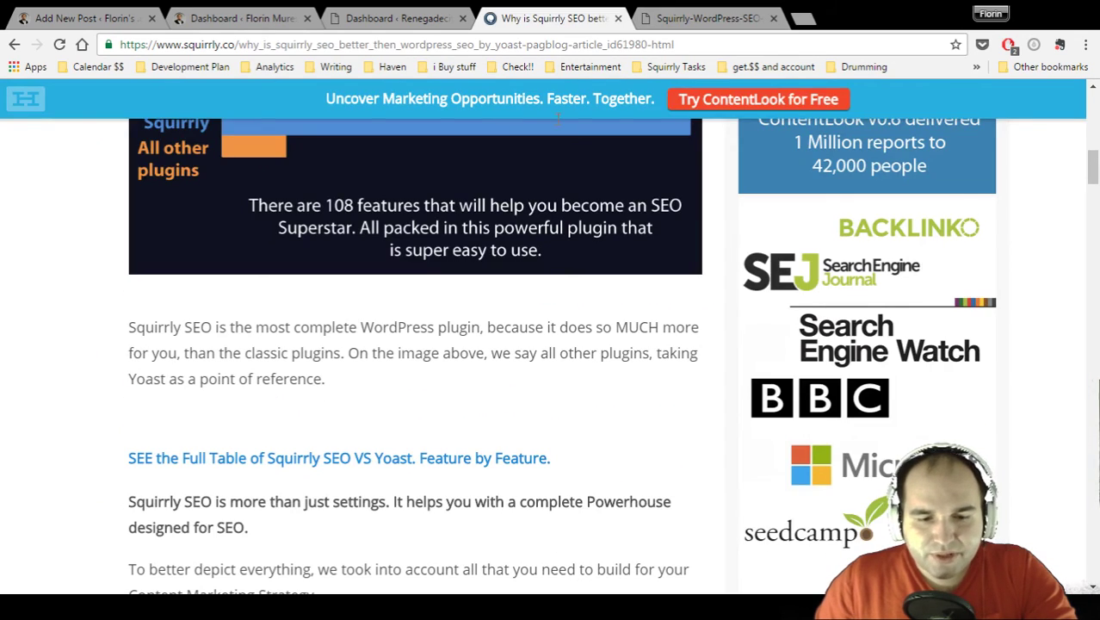
scroll(499, 327, "down", 2)
scroll(504, 334, "down", 2)
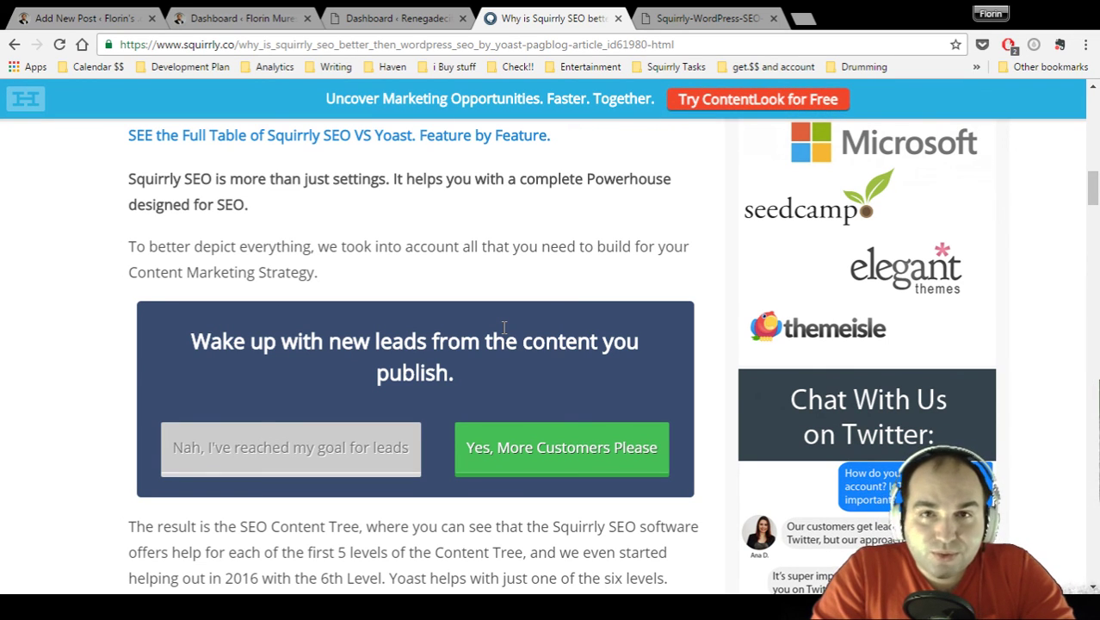
scroll(504, 327, "down", 7)
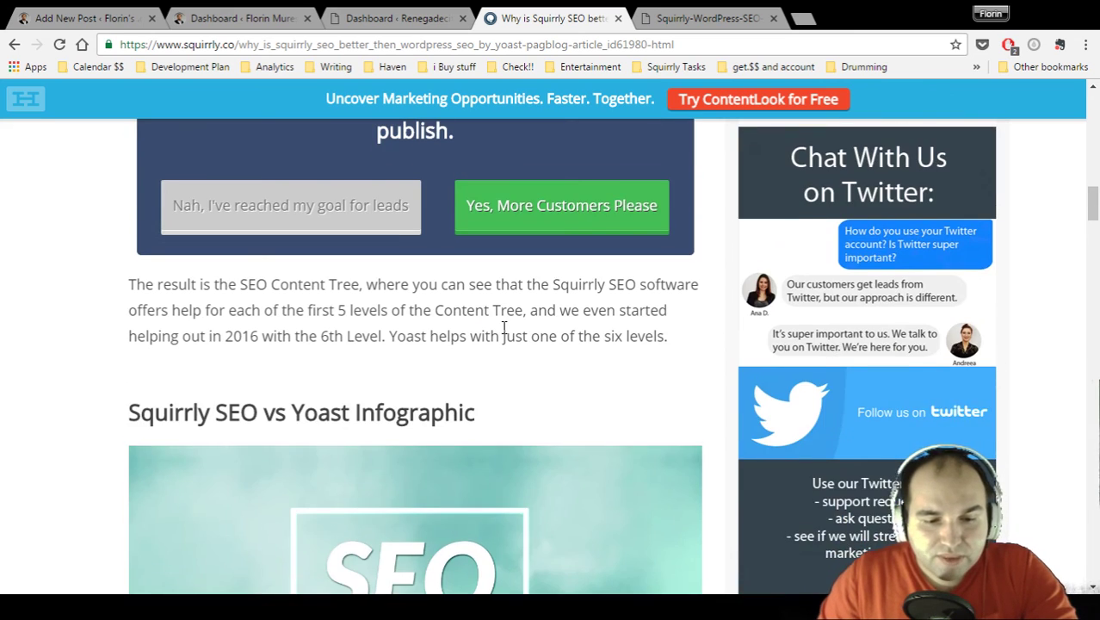
scroll(505, 335, "up", 1)
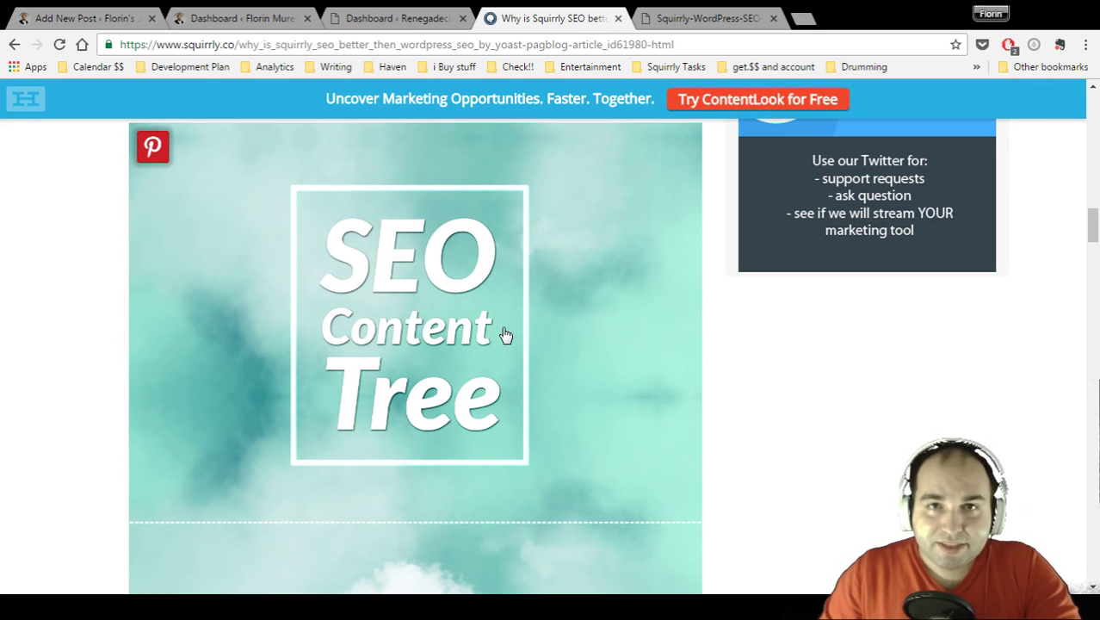
Step: Examine the SEO Content Tree infographic, comparing the tools listed for each level from 0 to 5
scroll(507, 334, "down", 2)
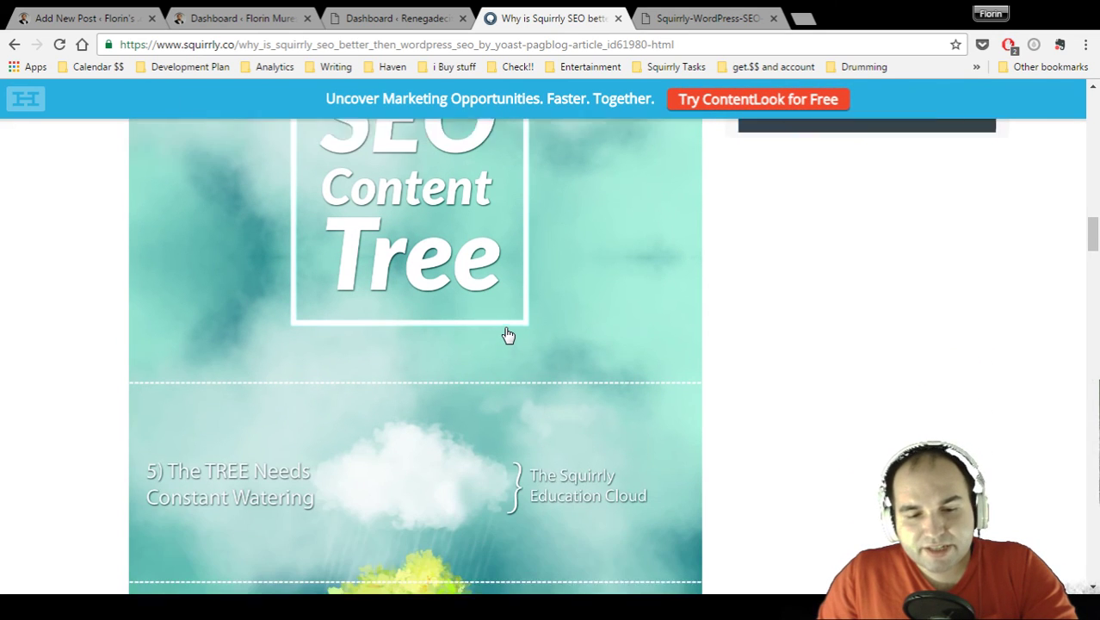
scroll(507, 335, "down", 5)
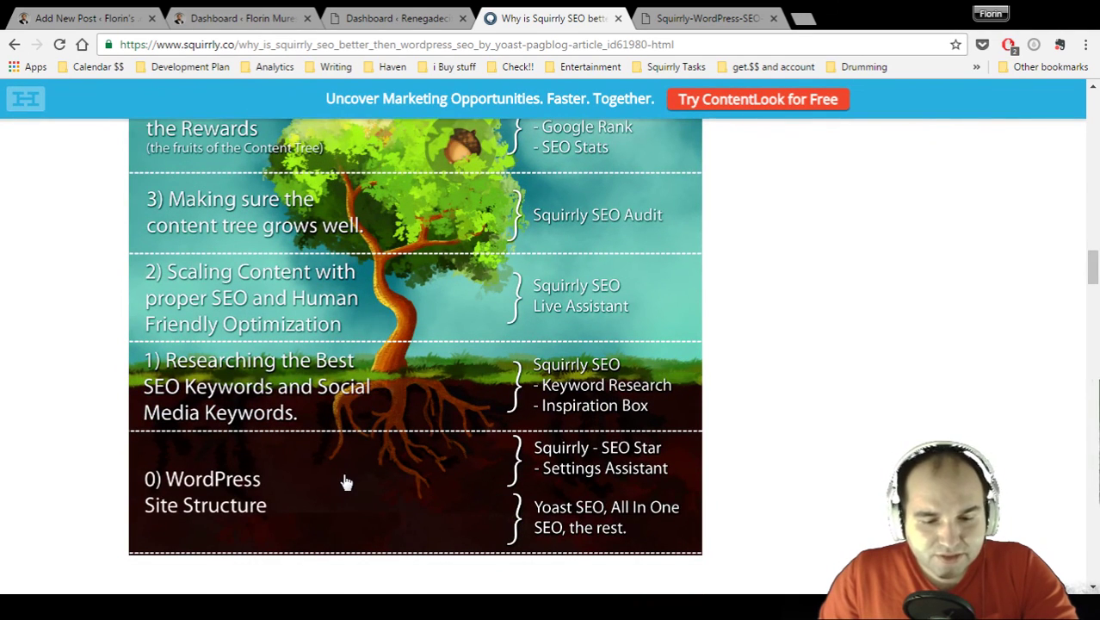
scroll(435, 393, "up", 4)
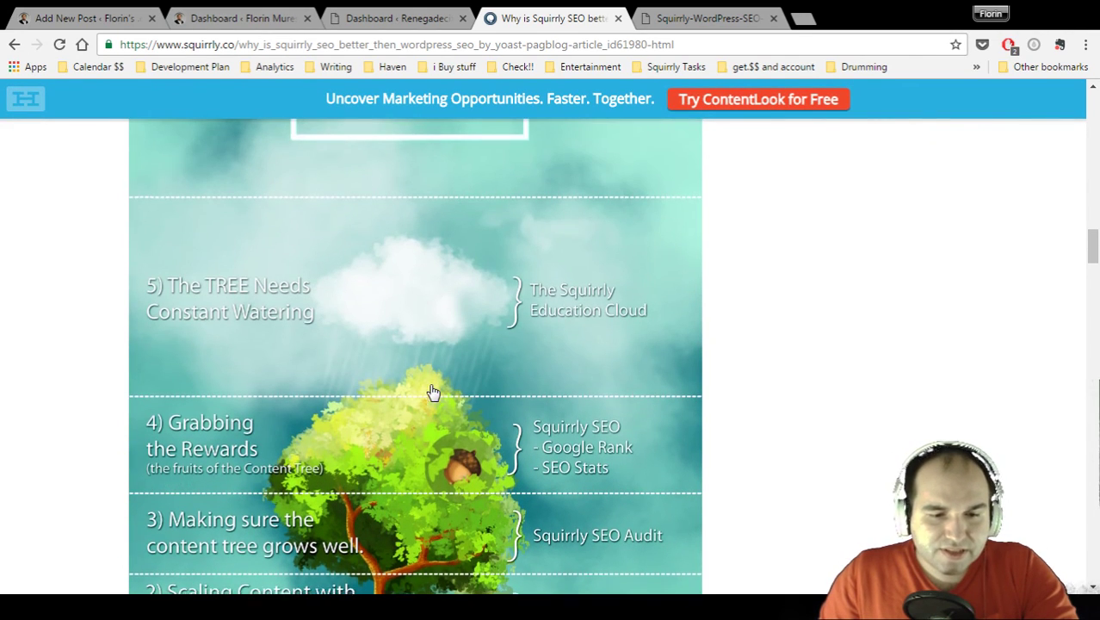
scroll(434, 392, "down", 4)
scroll(434, 393, "up", 1)
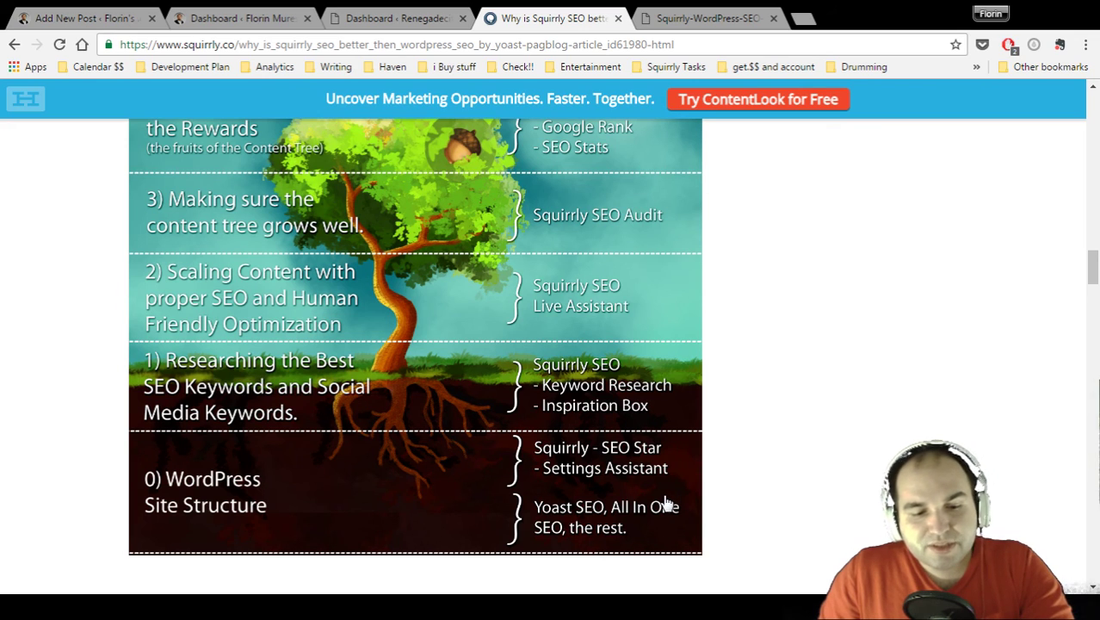
scroll(667, 503, "up", 1)
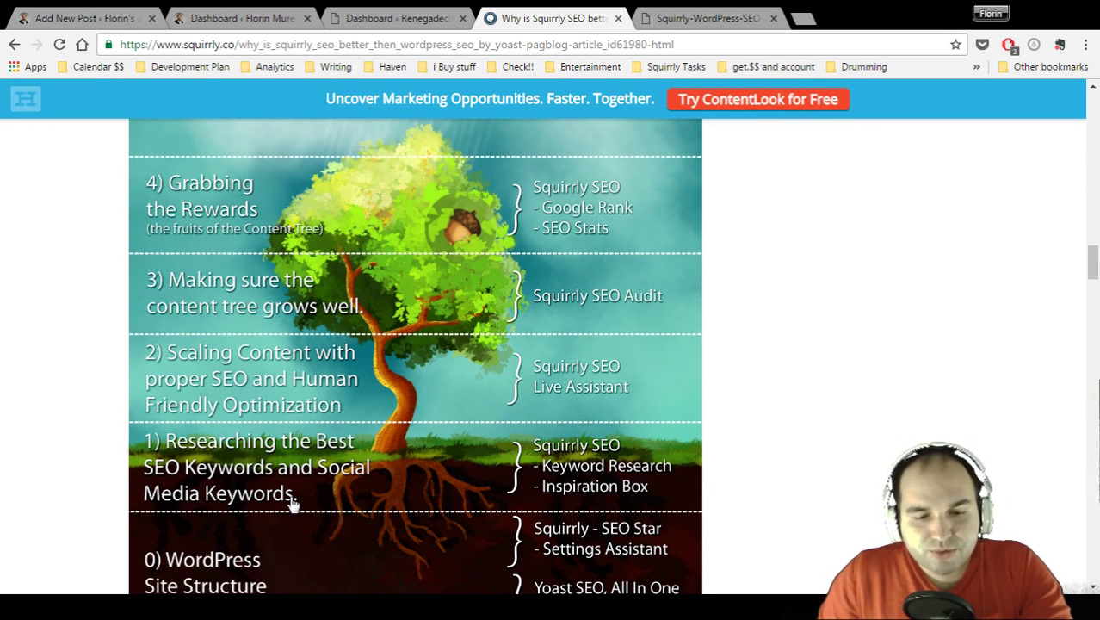
scroll(361, 479, "up", 1)
scroll(424, 356, "down", 1)
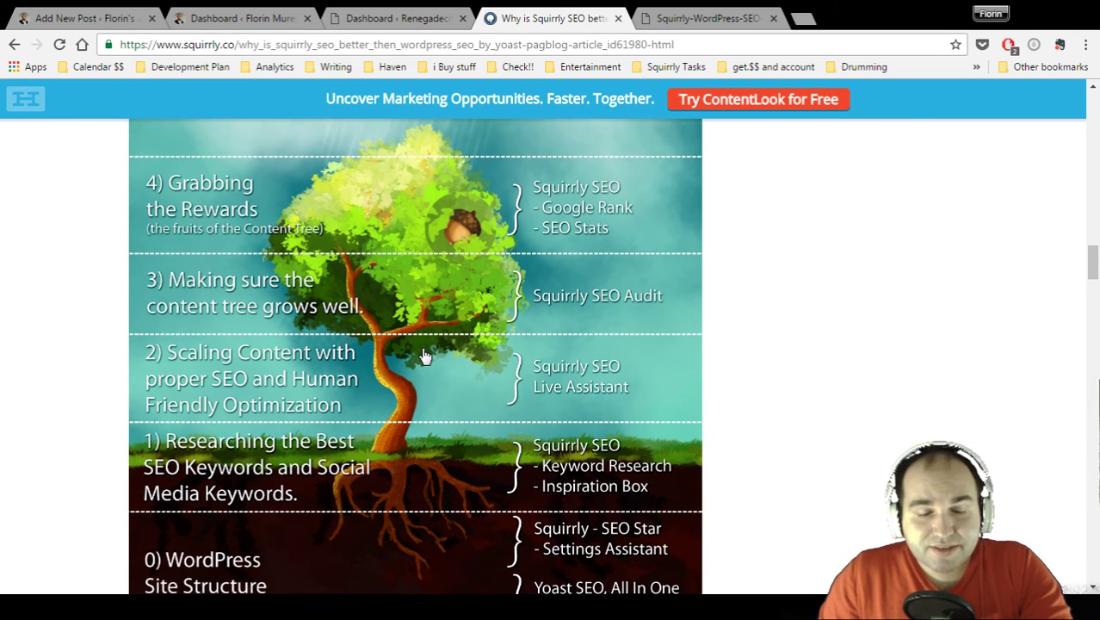
scroll(424, 355, "down", 1)
scroll(424, 356, "up", 1)
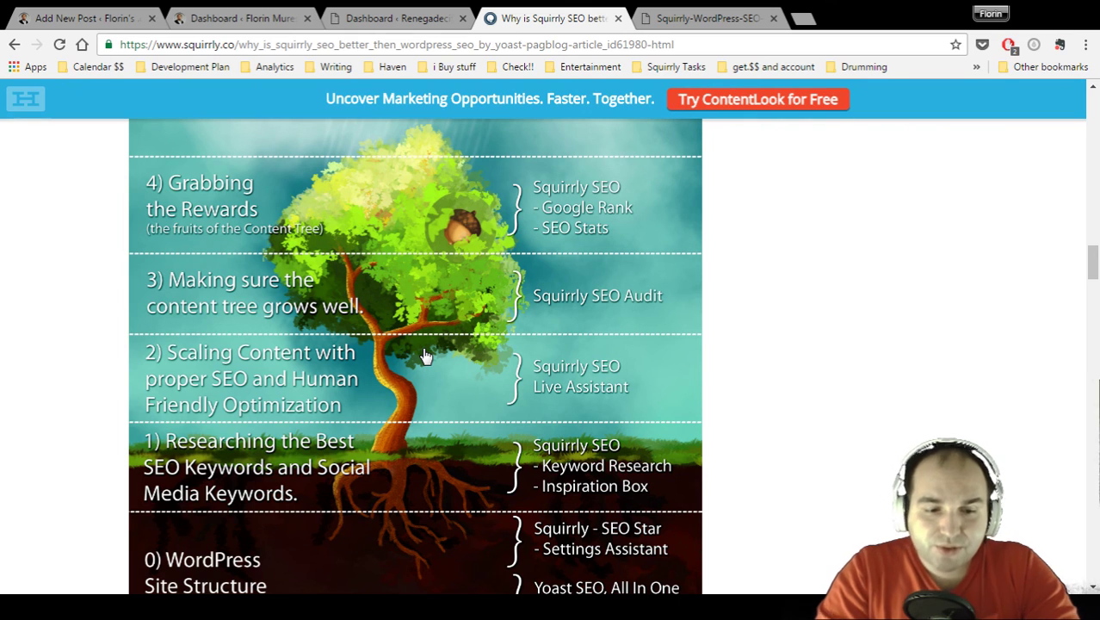
scroll(425, 355, "up", 3)
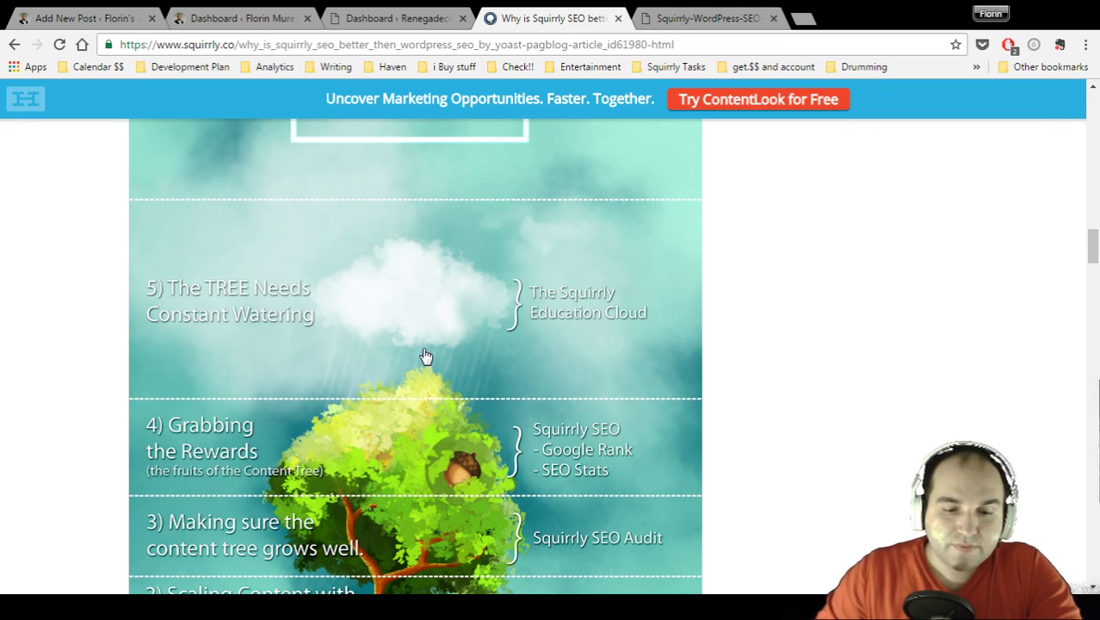
scroll(426, 355, "down", 1)
scroll(425, 355, "down", 3)
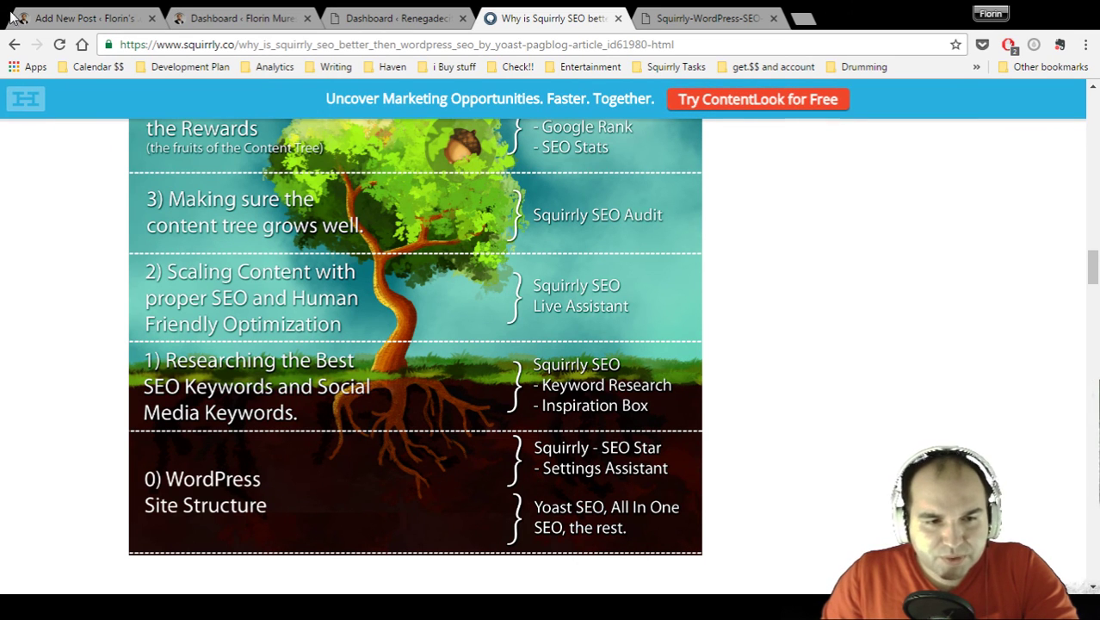
Step: Switch to the WordPress site with the unfinished new post and open Squirrly's SEO settings page
left_click(82, 18)
mouse_move(56, 472)
scroll(56, 472, "down", 3)
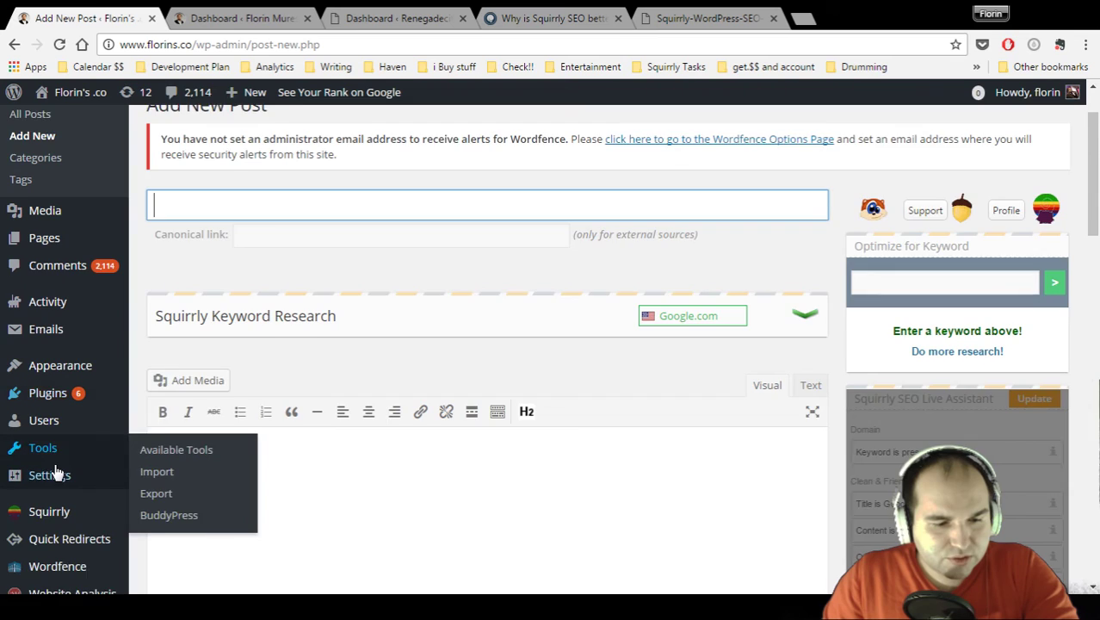
left_click(150, 481)
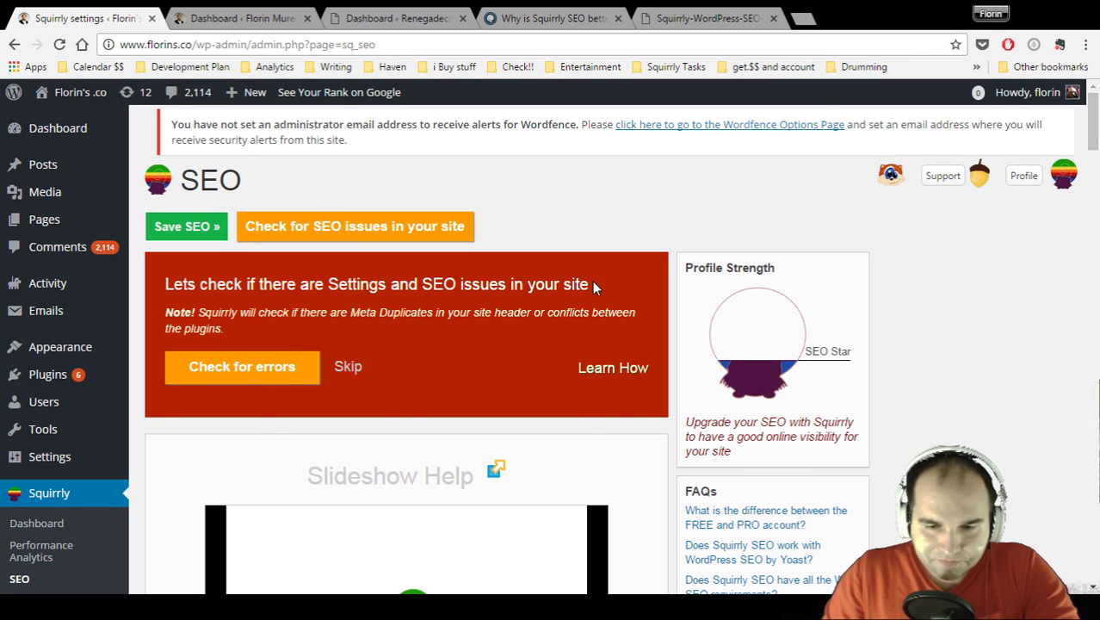
mouse_move(809, 351)
left_mouse_down()
mouse_move(855, 349)
mouse_move(752, 374)
mouse_move(800, 348)
left_mouse_up()
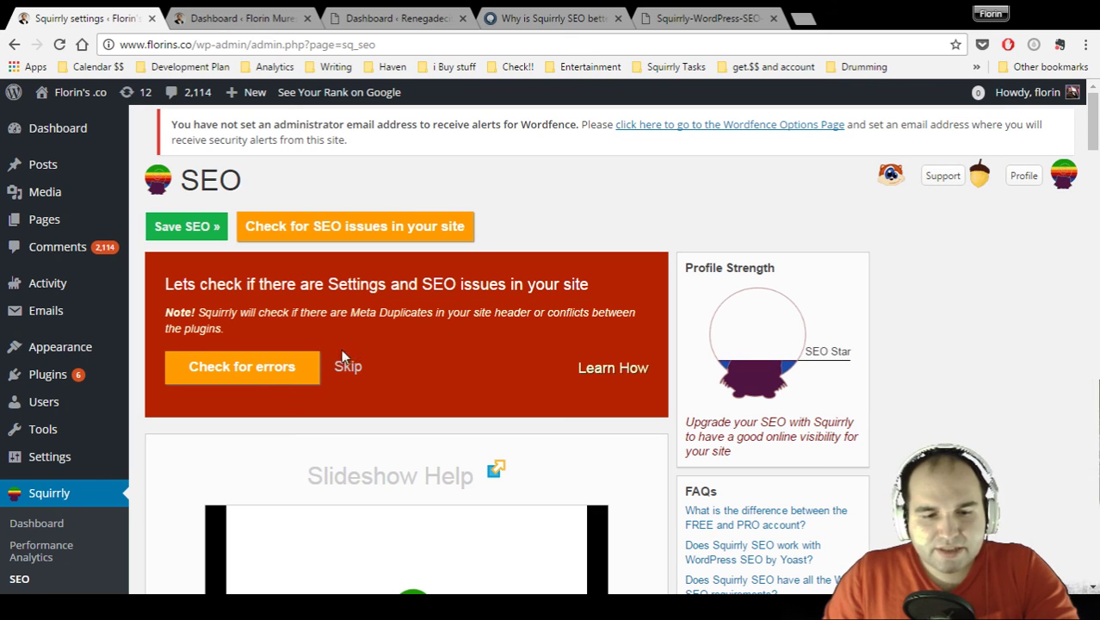
Step: Go through the Slideshow Help slides about checking the site for SEO issues
scroll(446, 310, "down", 3)
scroll(444, 318, "down", 2)
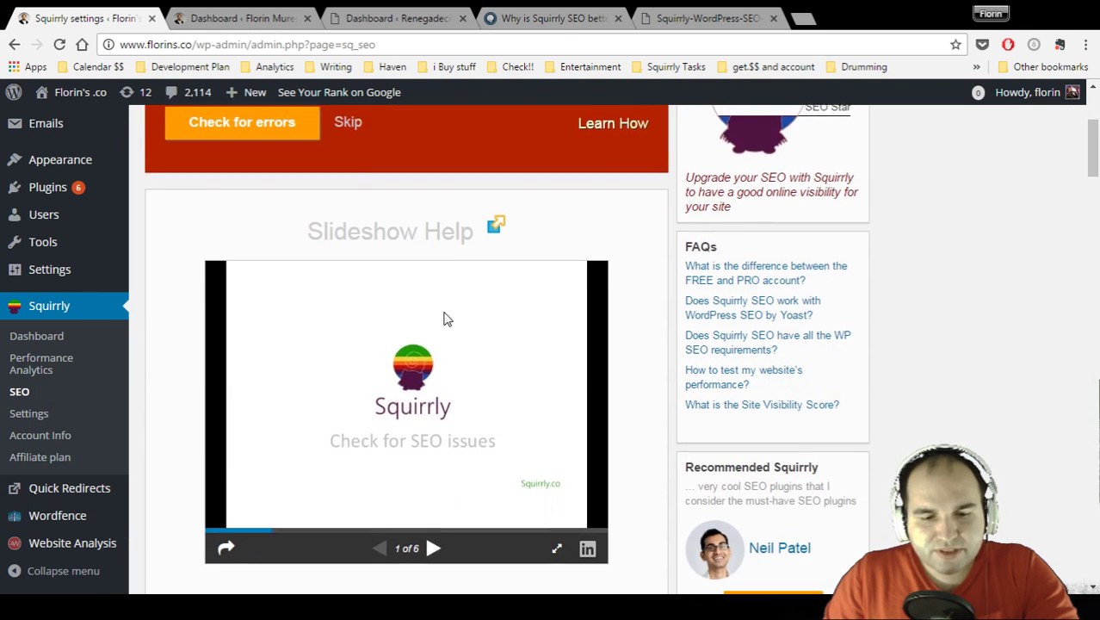
left_click(435, 476)
left_click(435, 476)
left_click(434, 476)
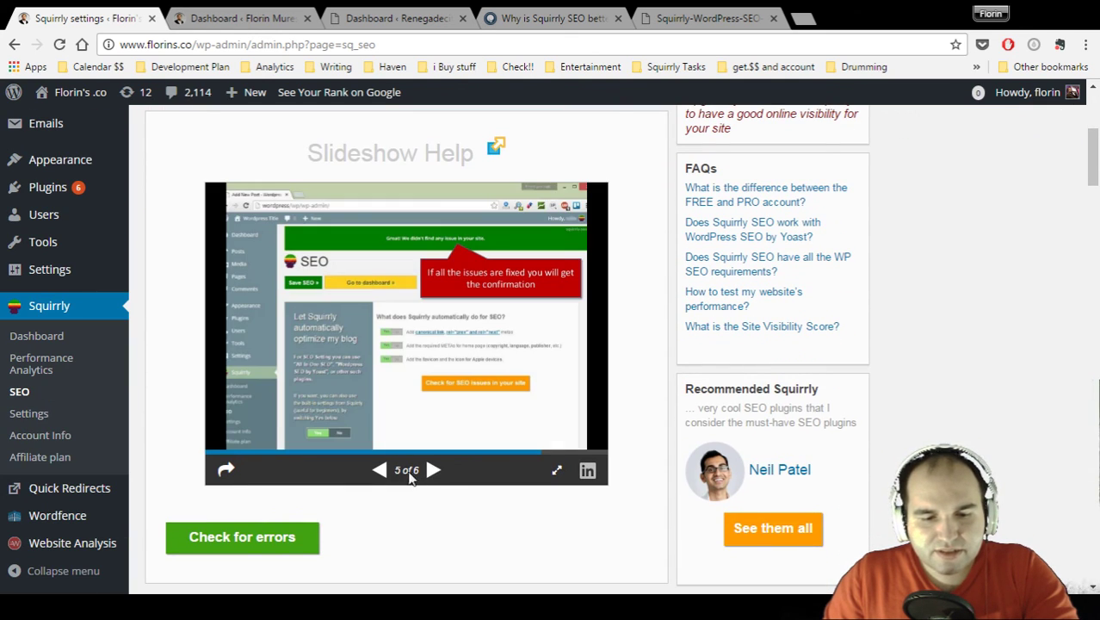
left_click(380, 471)
left_click(382, 473)
left_click(435, 473)
left_click(435, 473)
Step: Run Squirrly's check for settings and SEO errors on the site
scroll(596, 368, "up", 4)
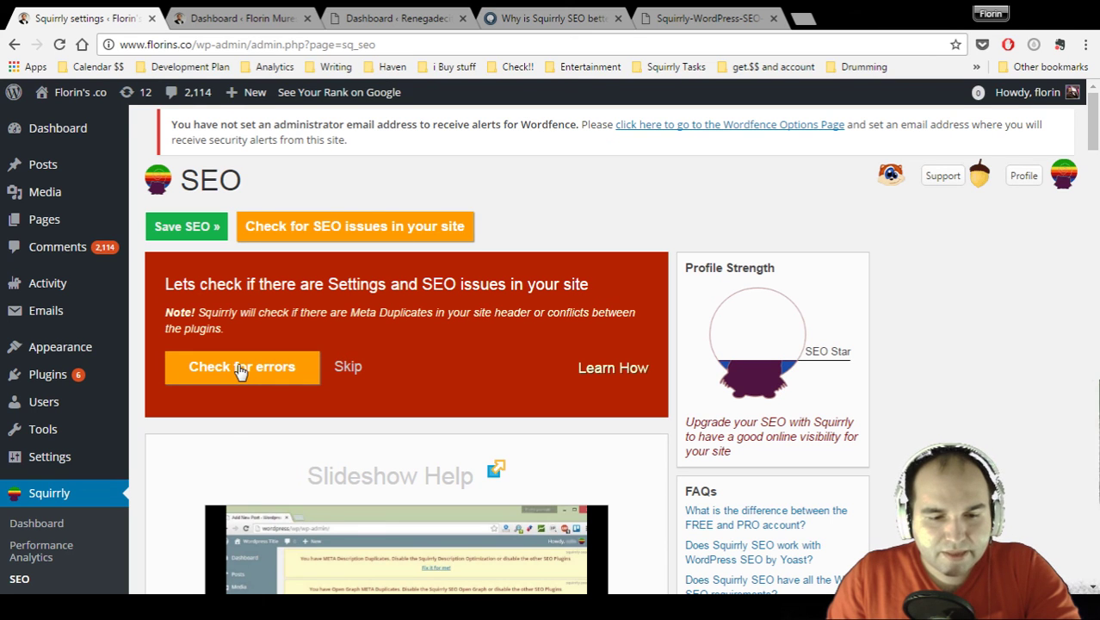
scroll(424, 478, "down", 5)
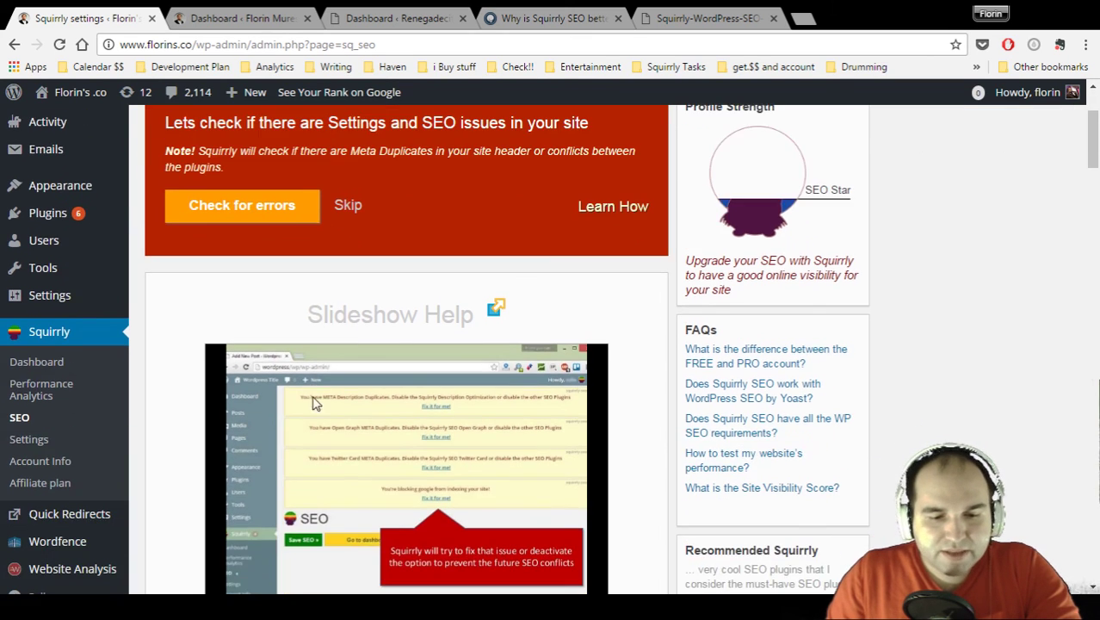
scroll(430, 469, "up", 5)
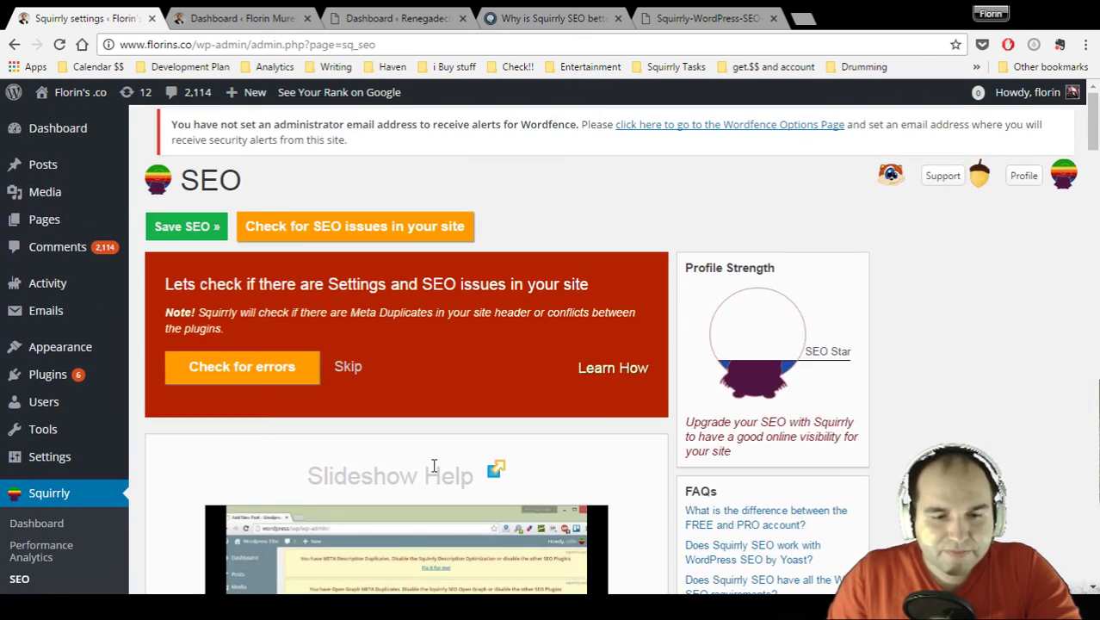
left_click(262, 376)
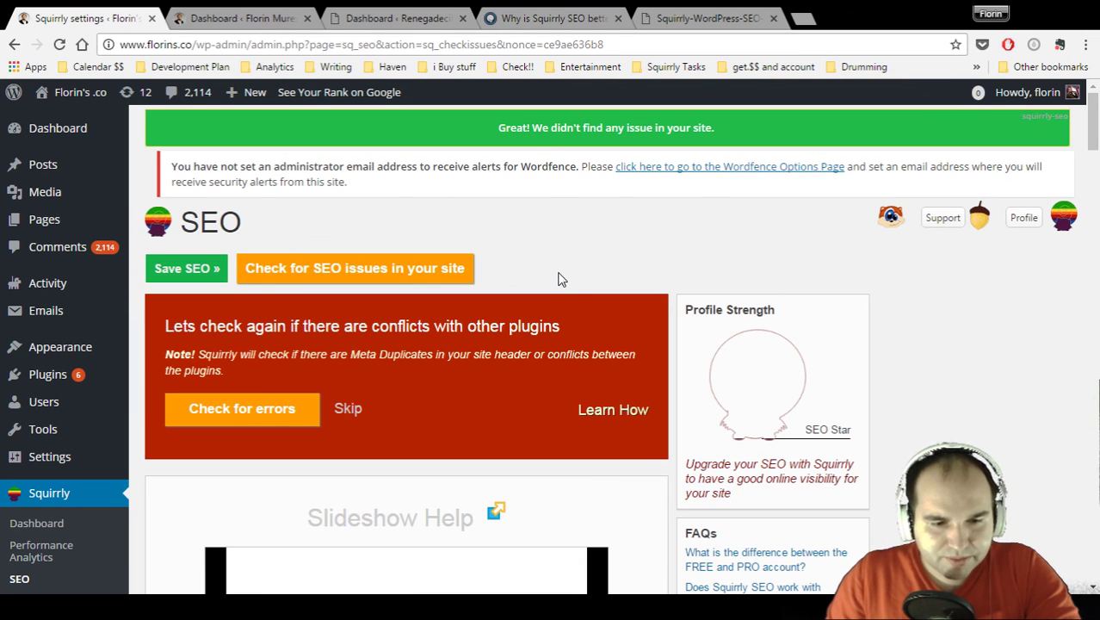
scroll(557, 283, "down", 1)
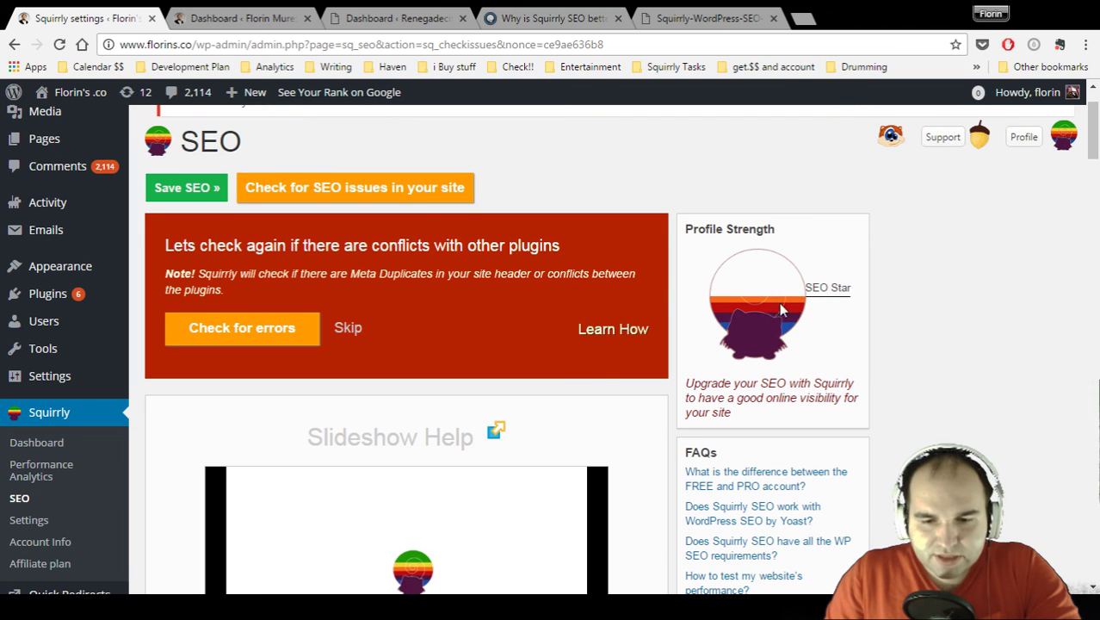
scroll(639, 297, "down", 2)
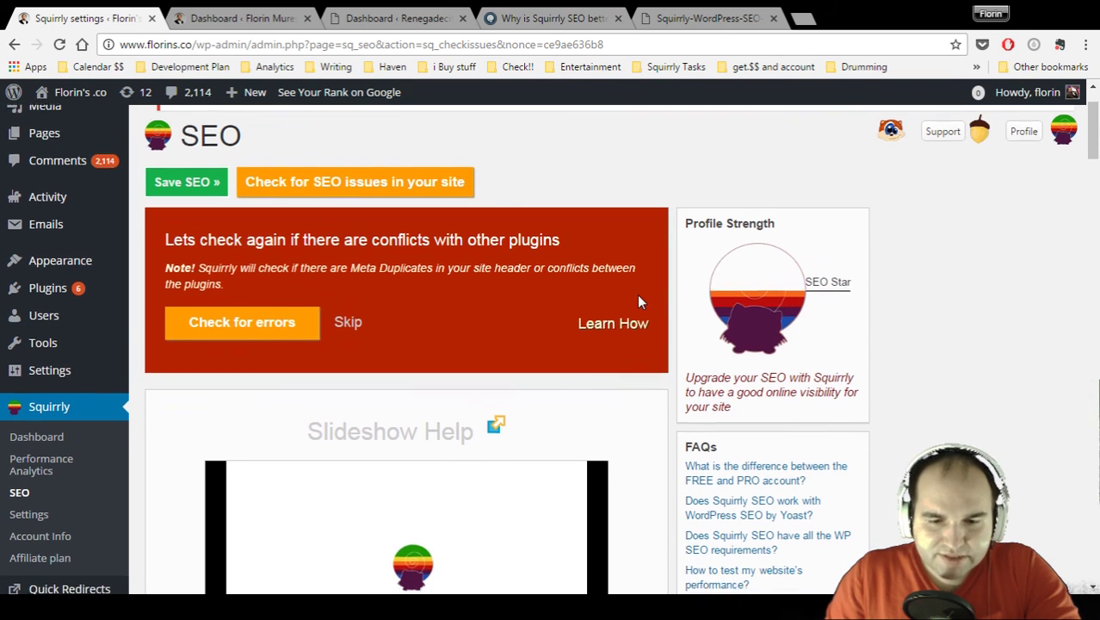
scroll(639, 300, "down", 5)
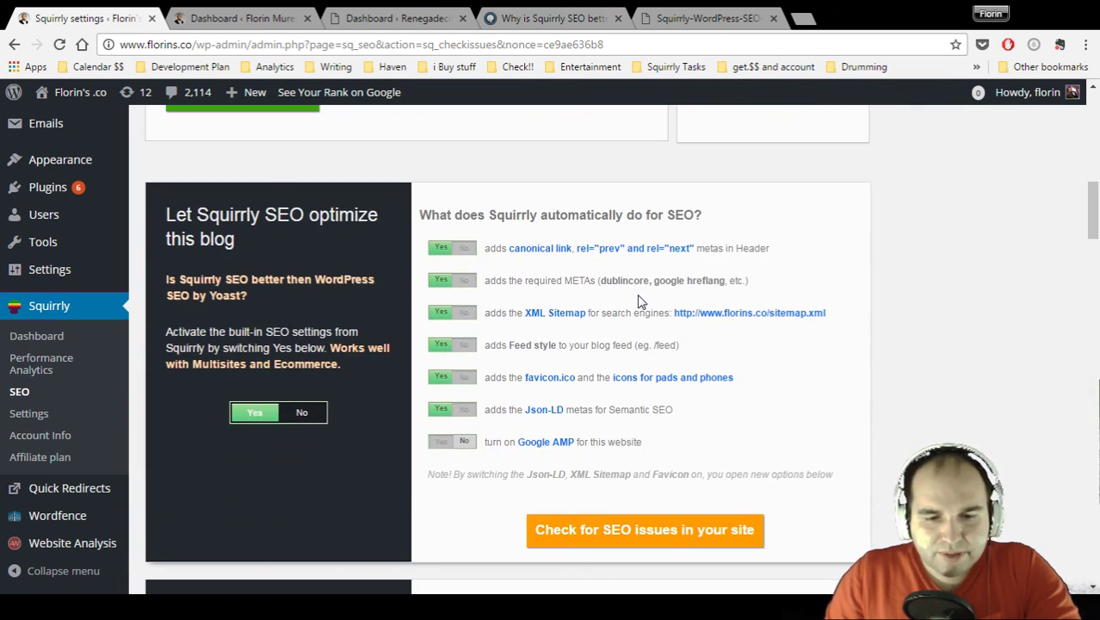
scroll(540, 258, "down", 1)
scroll(531, 353, "down", 3)
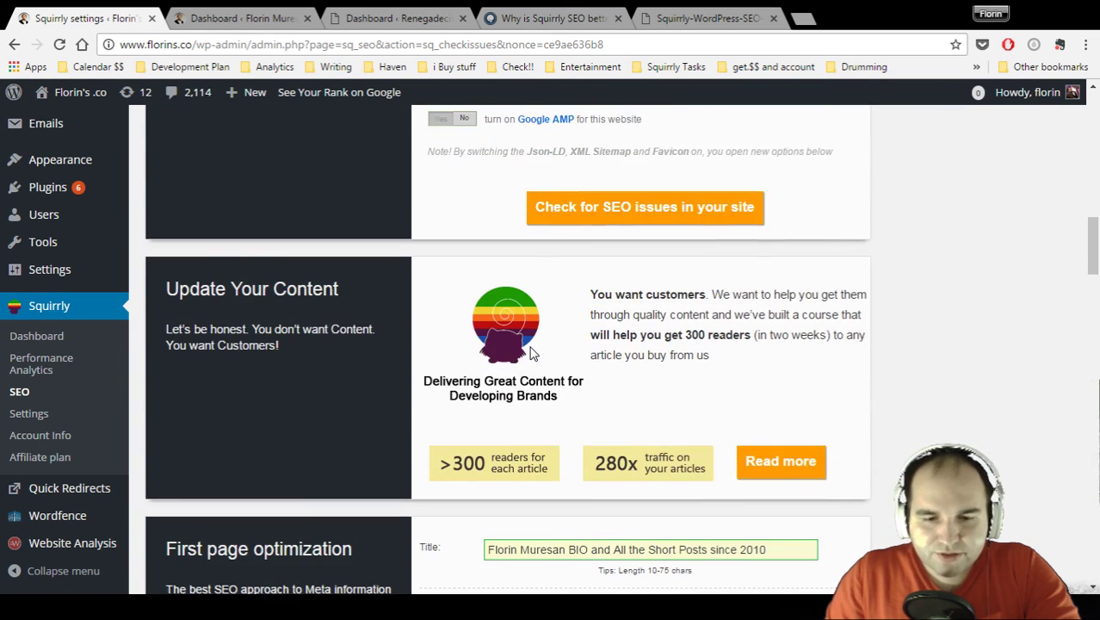
scroll(531, 353, "up", 10)
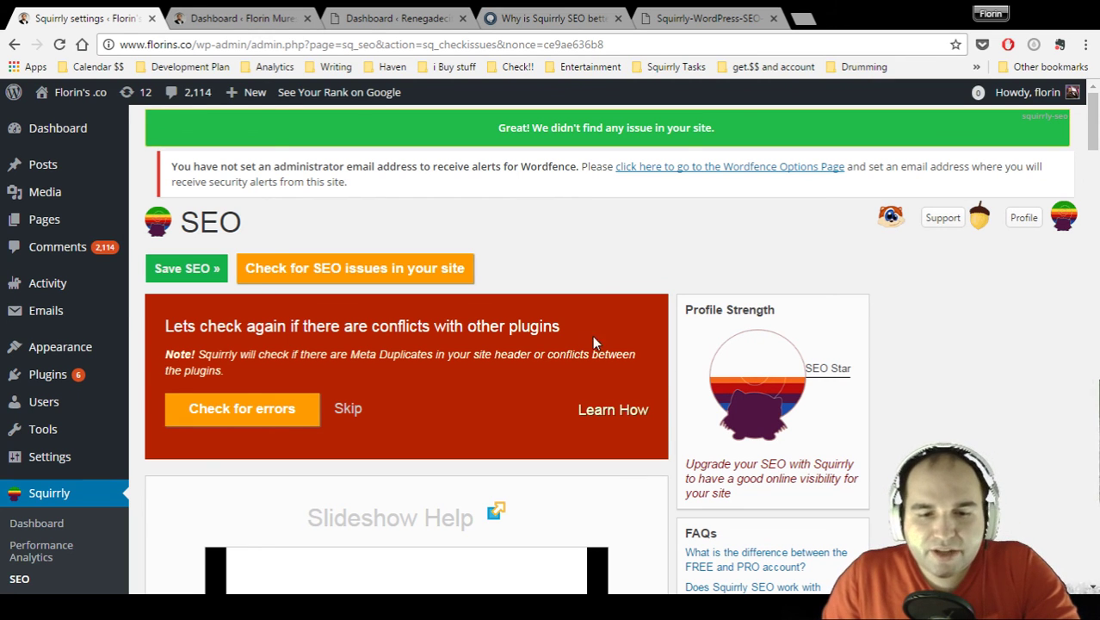
Step: Revisit levels 0 to 4 of the SEO Content Tree infographic in the Squirrly vs Yoast article, returning to the WordPress admin
left_click(610, 410)
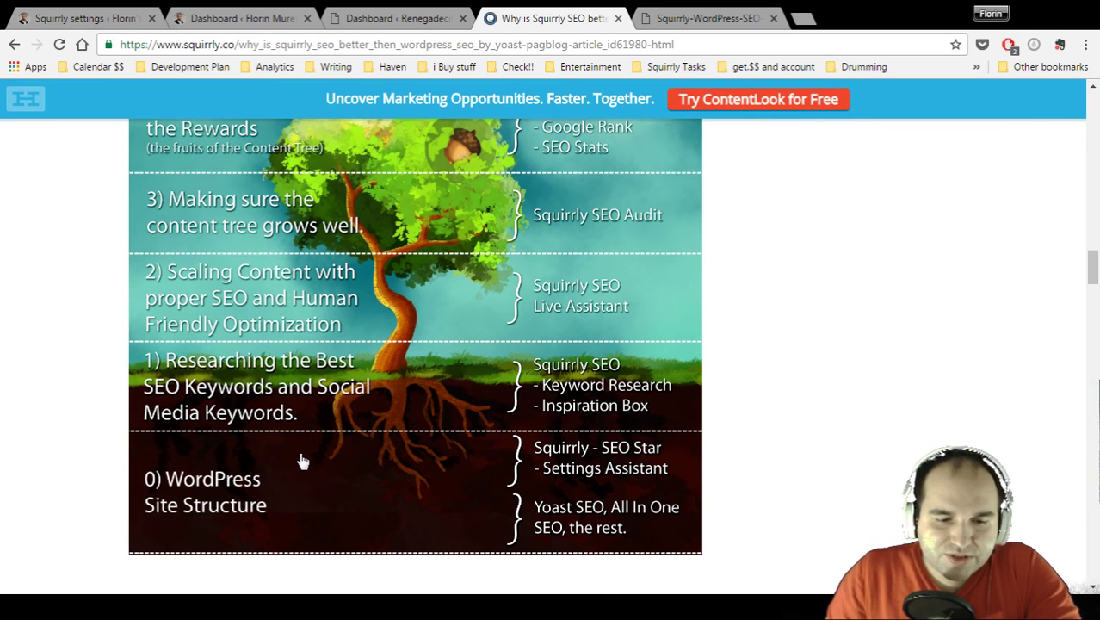
scroll(302, 461, "up", 1)
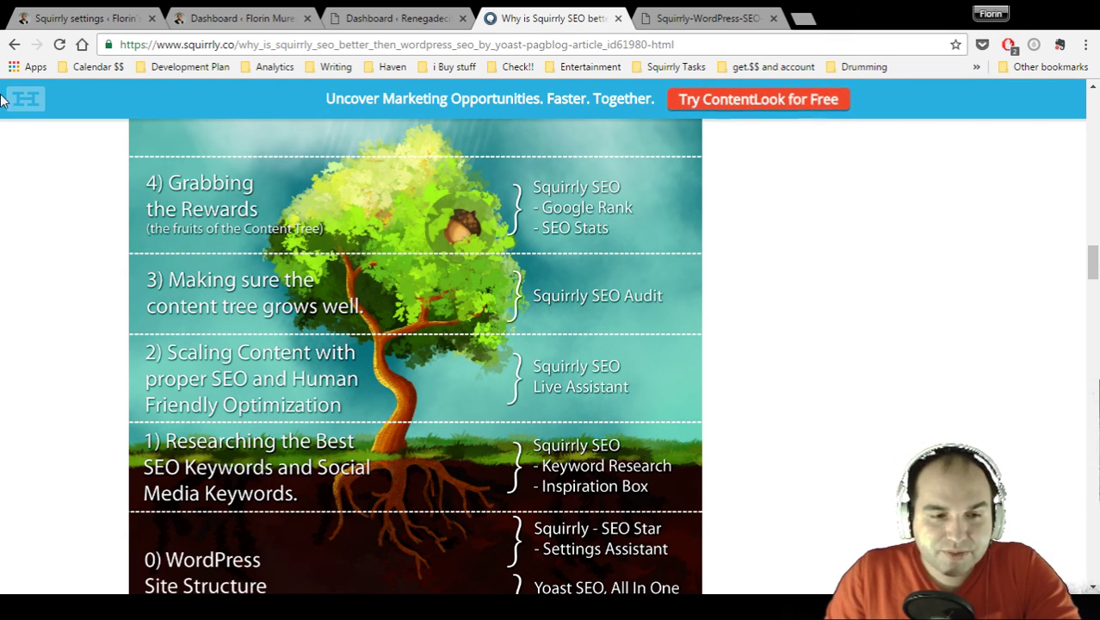
left_click(39, 12)
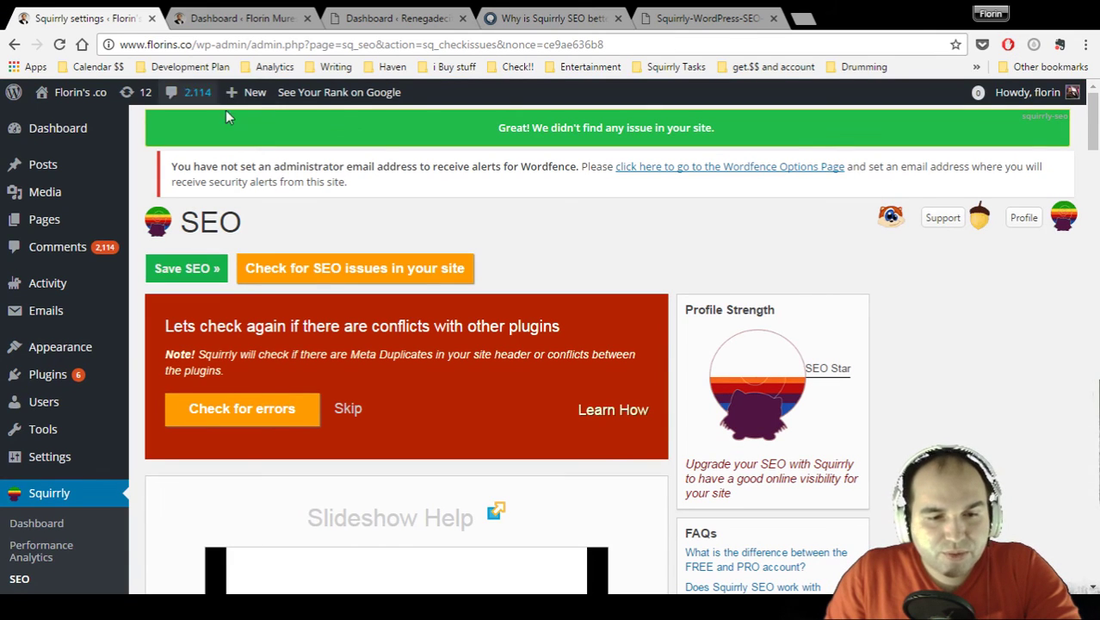
Step: Start a new WordPress post and expand its Squirrly Keyword Research section
left_click(263, 95)
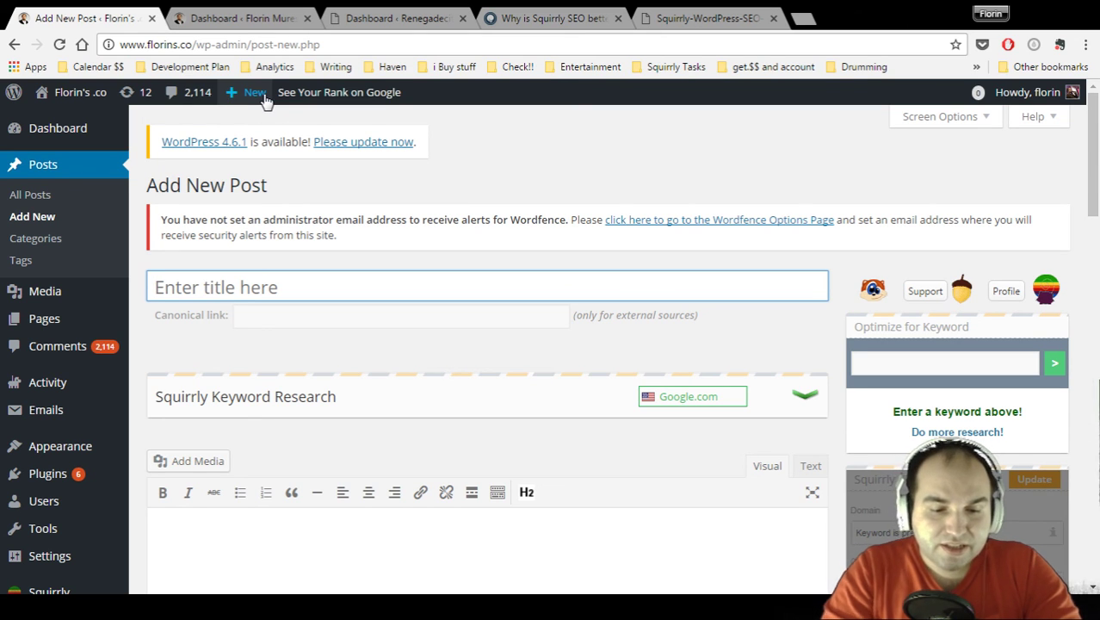
scroll(421, 284, "down", 4)
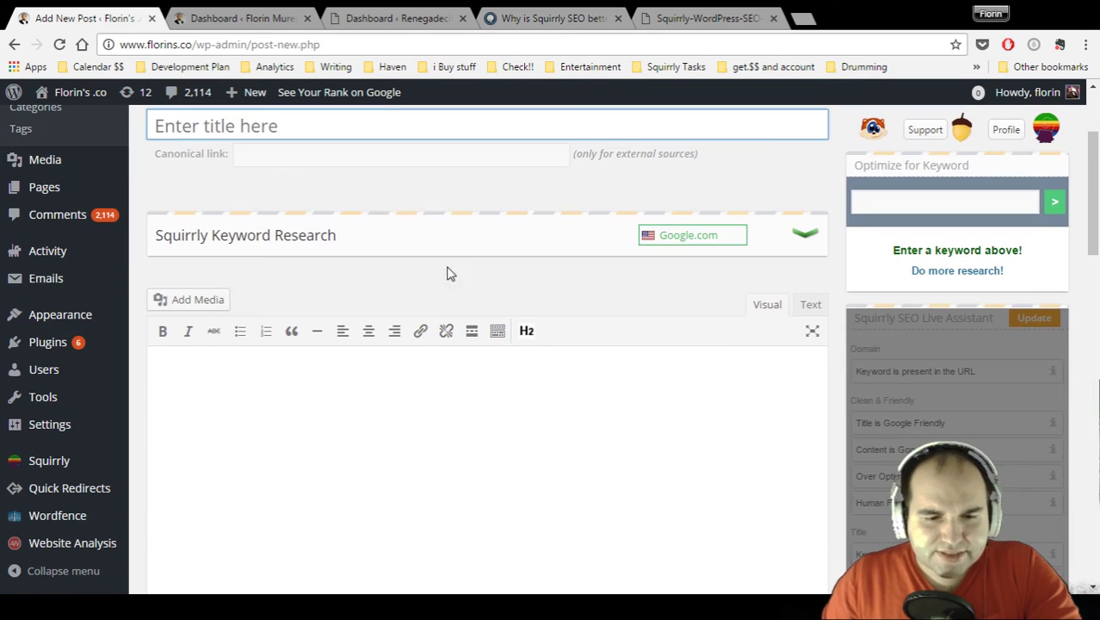
left_click(457, 256)
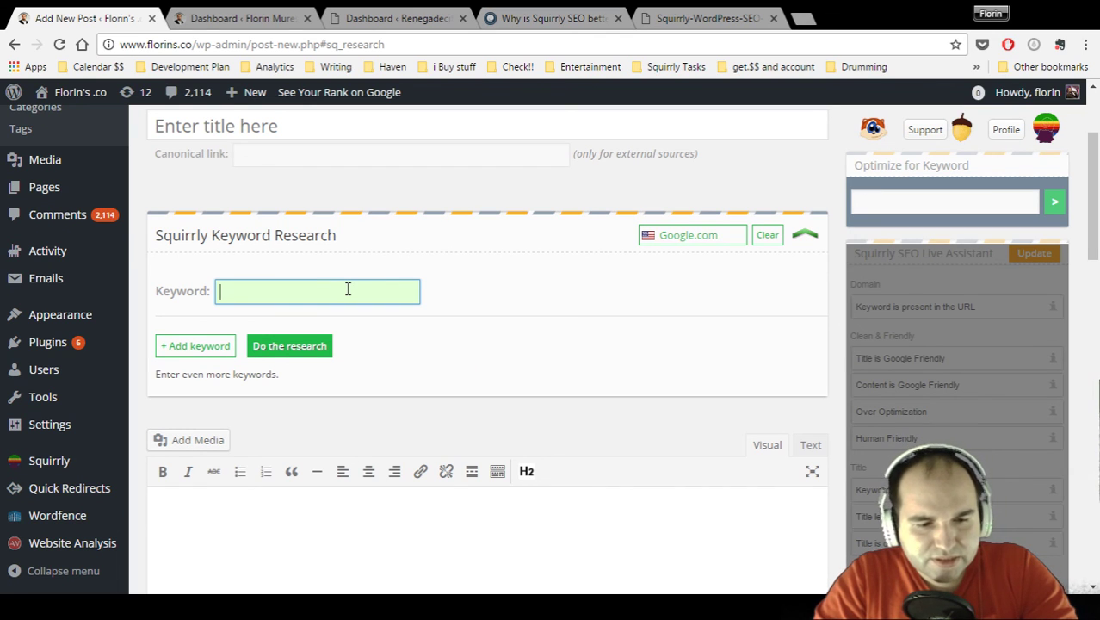
Step: Research the keyword "social media tools" with Google.com as the search engine
type("social media tools")
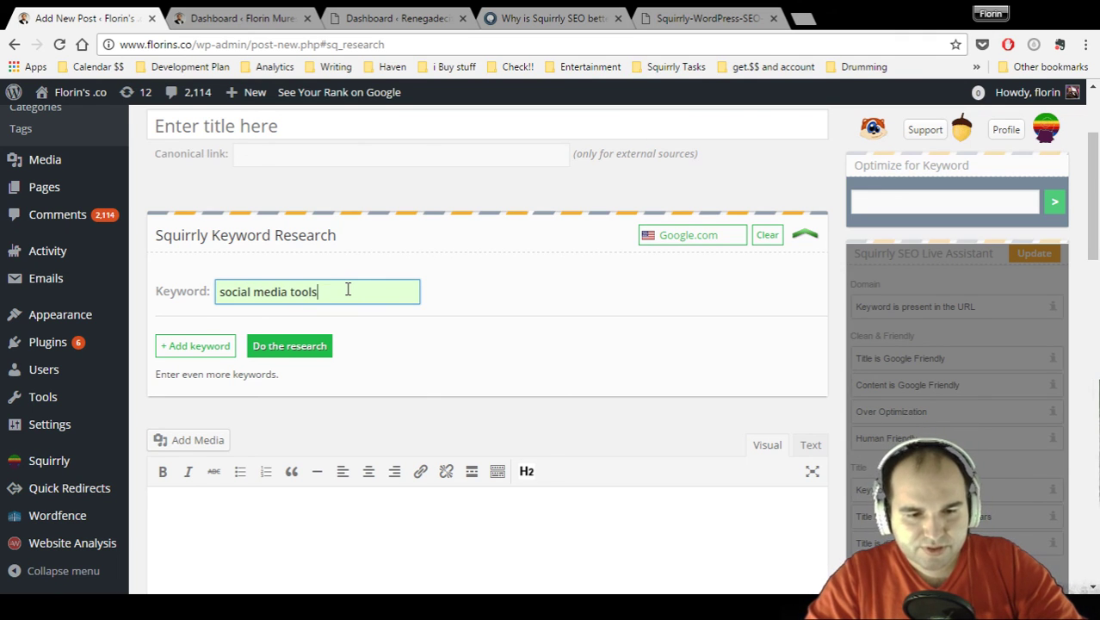
key("BackSpace")
key("BackSpace")
key("BackSpace")
key("BackSpace")
type("ools")
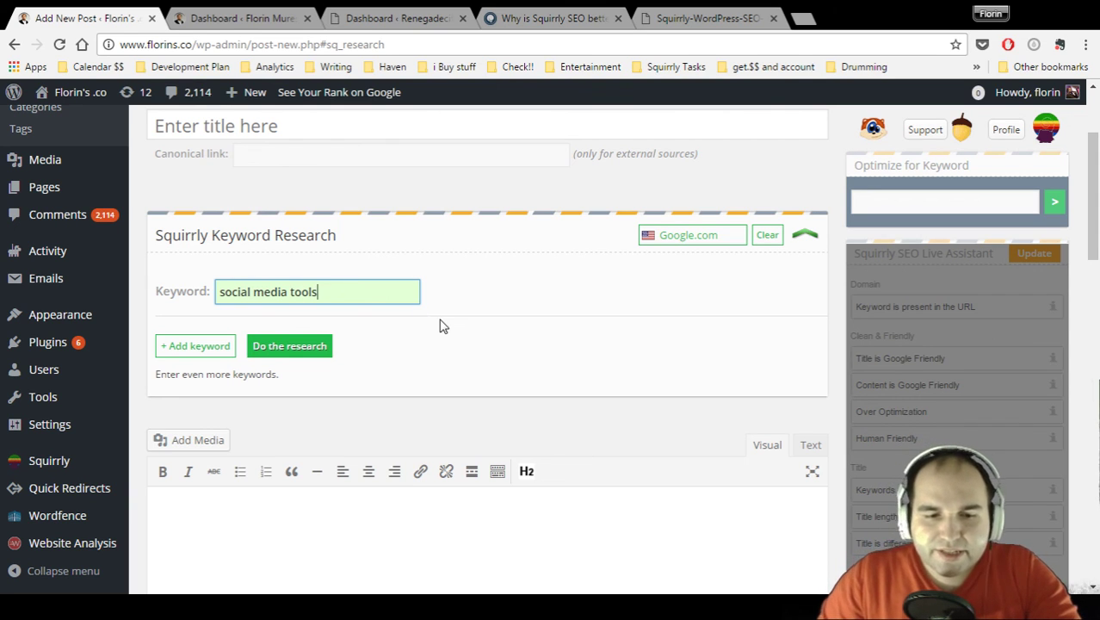
left_click(691, 239)
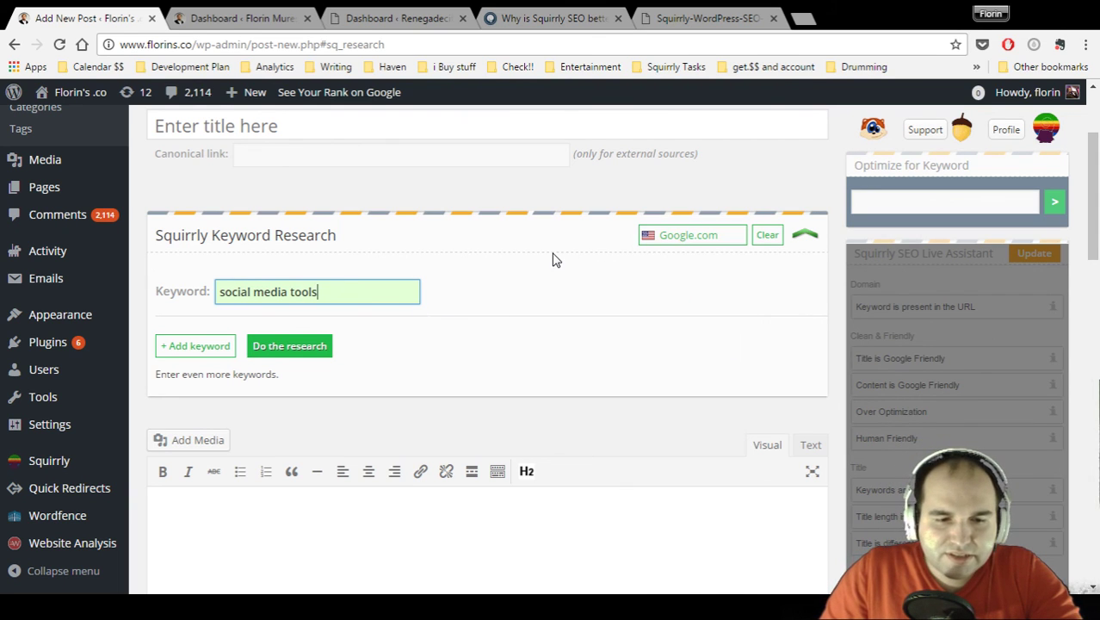
mouse_move(691, 232)
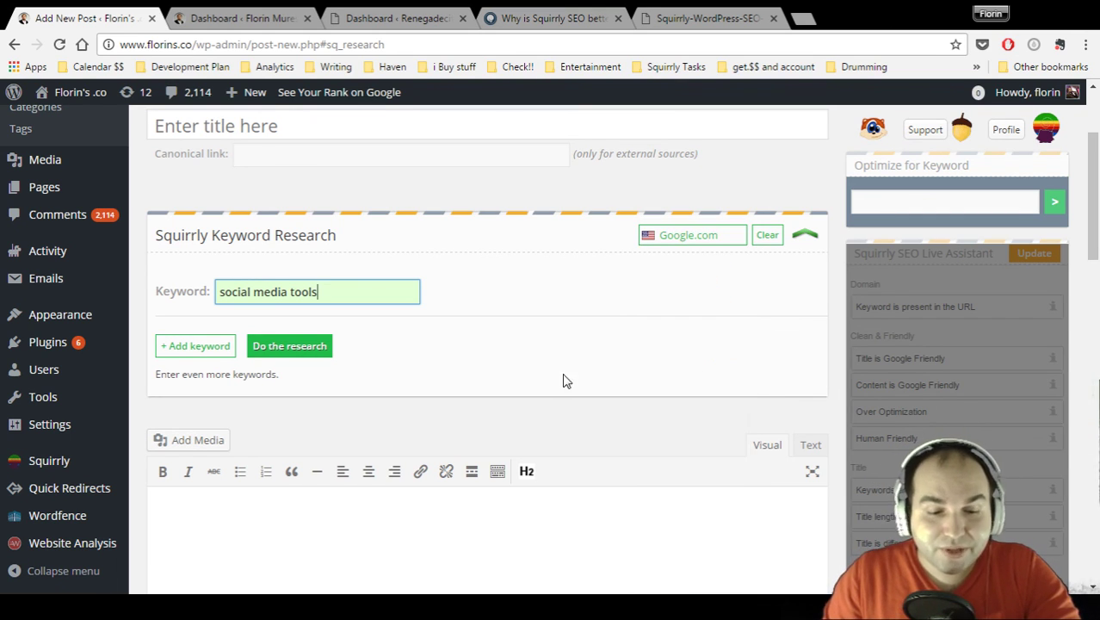
left_click(297, 353)
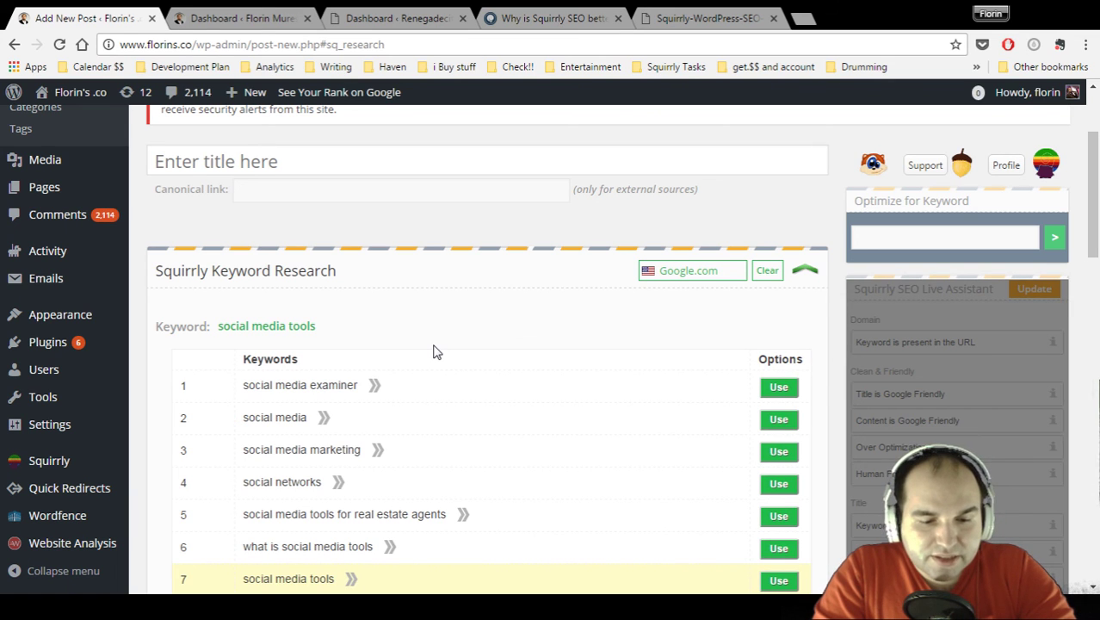
Step: Choose "social media tools" from the suggested keywords as the keyword to optimize the post for
scroll(498, 362, "down", 1)
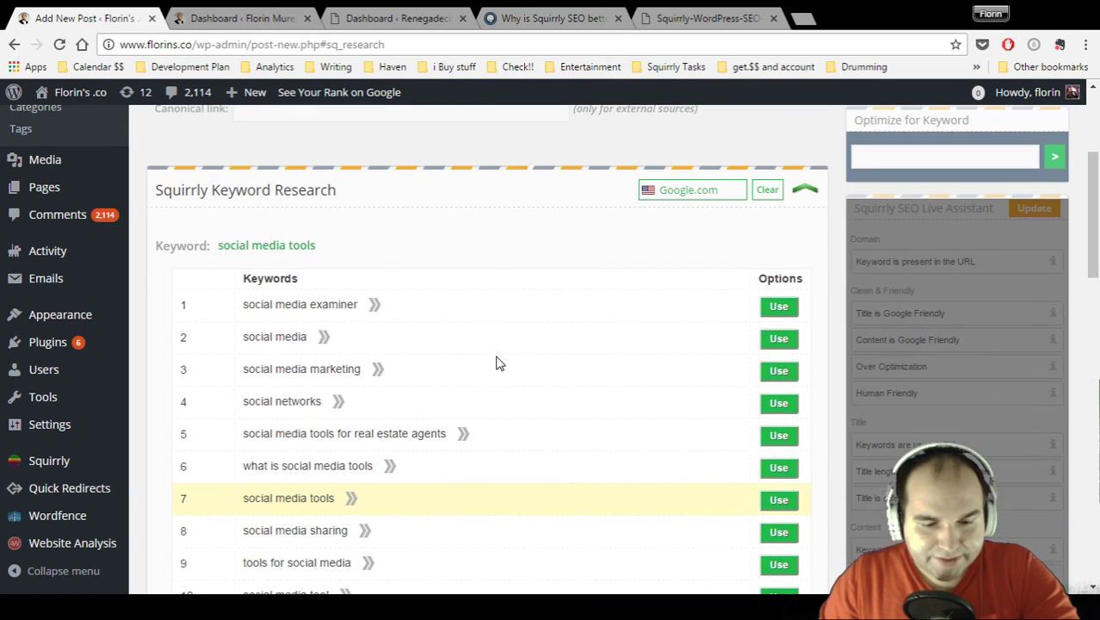
scroll(474, 380, "down", 1)
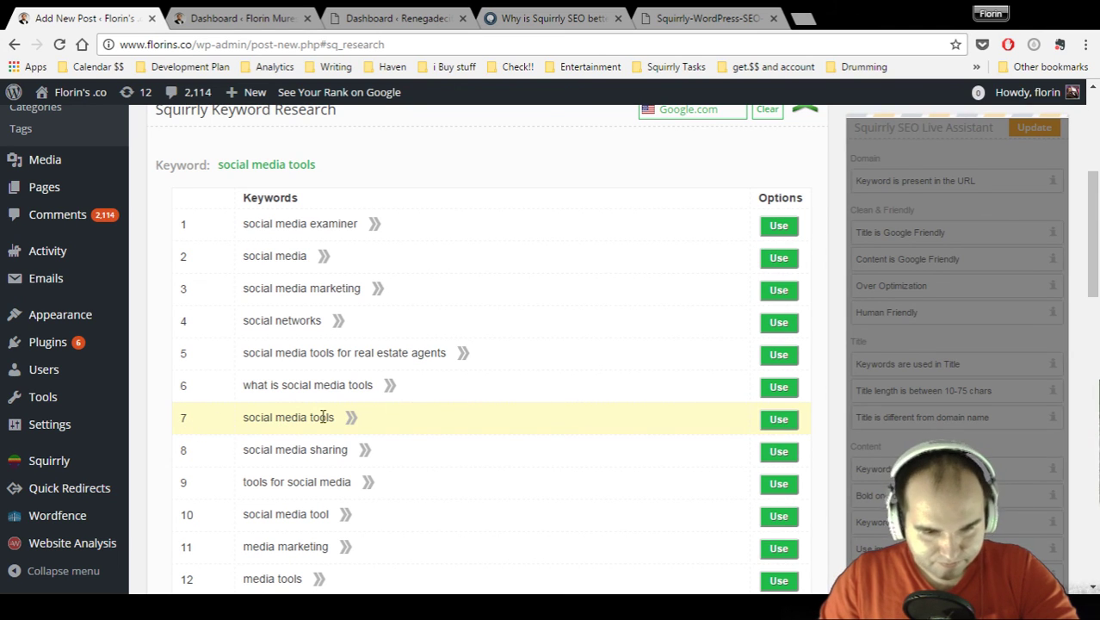
scroll(469, 384, "down", 1)
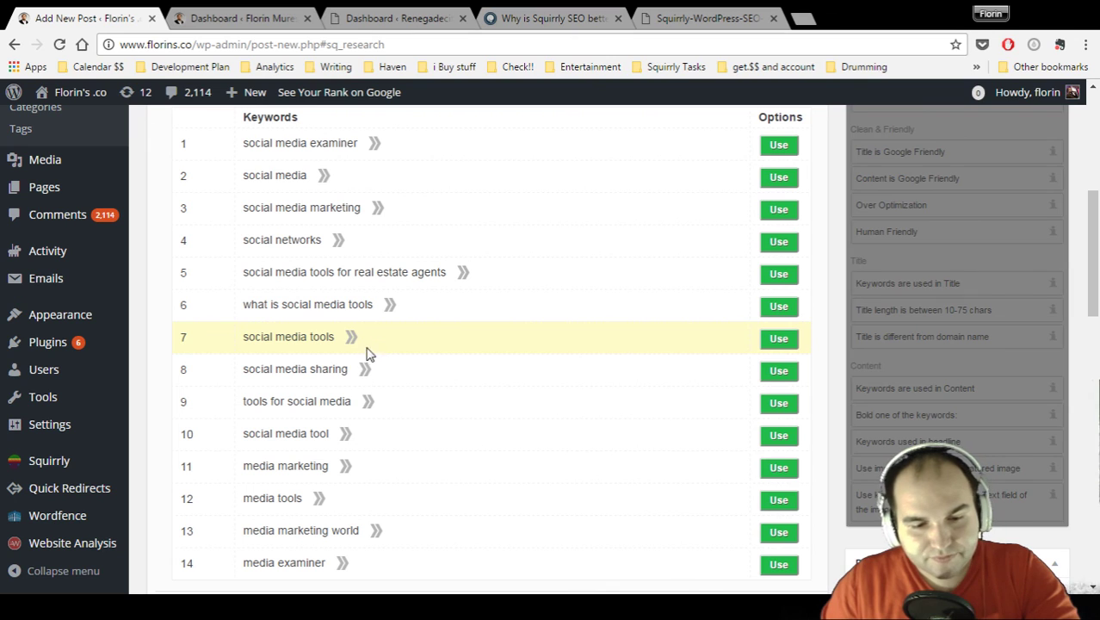
mouse_move(353, 340)
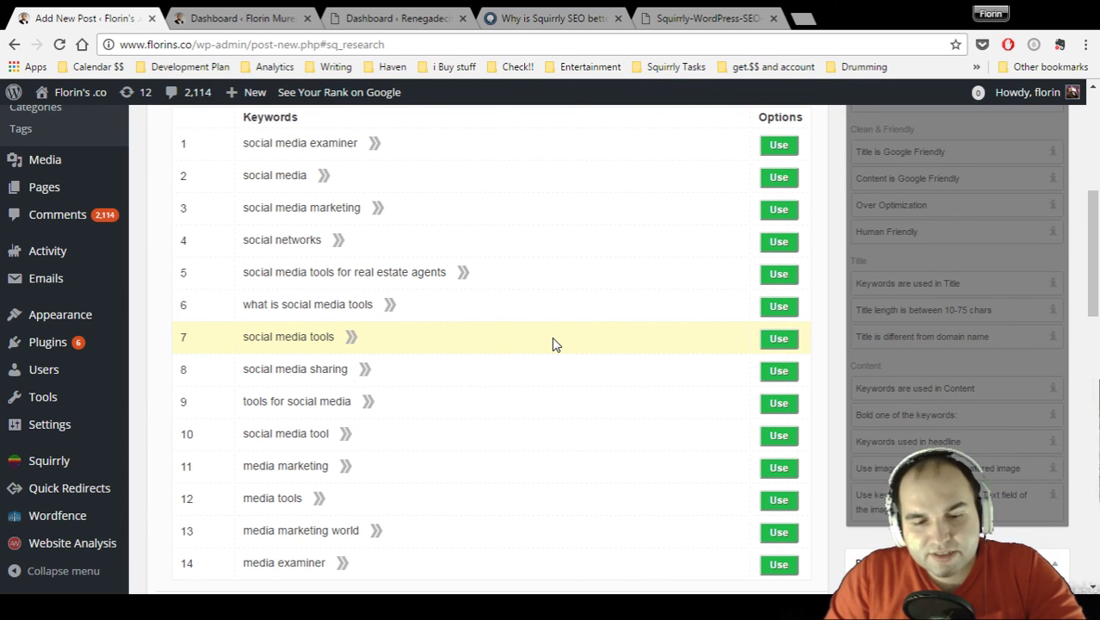
left_click(772, 341)
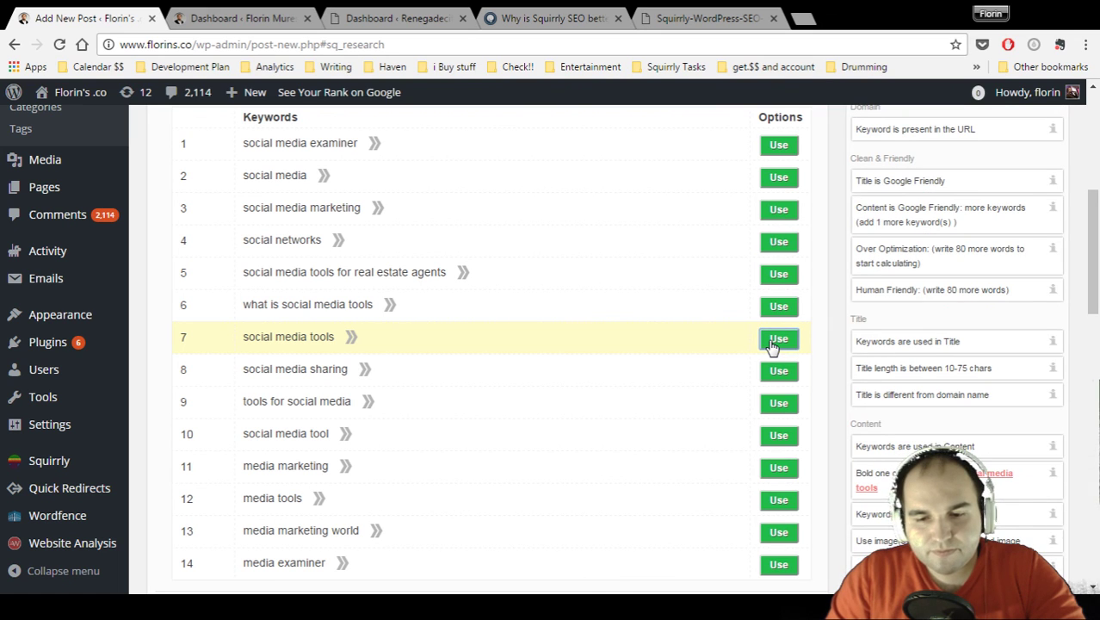
Step: Check the keyword set under Optimize for Keyword and collapse the Squirrly Keyword Research section
scroll(825, 338, "down", 1)
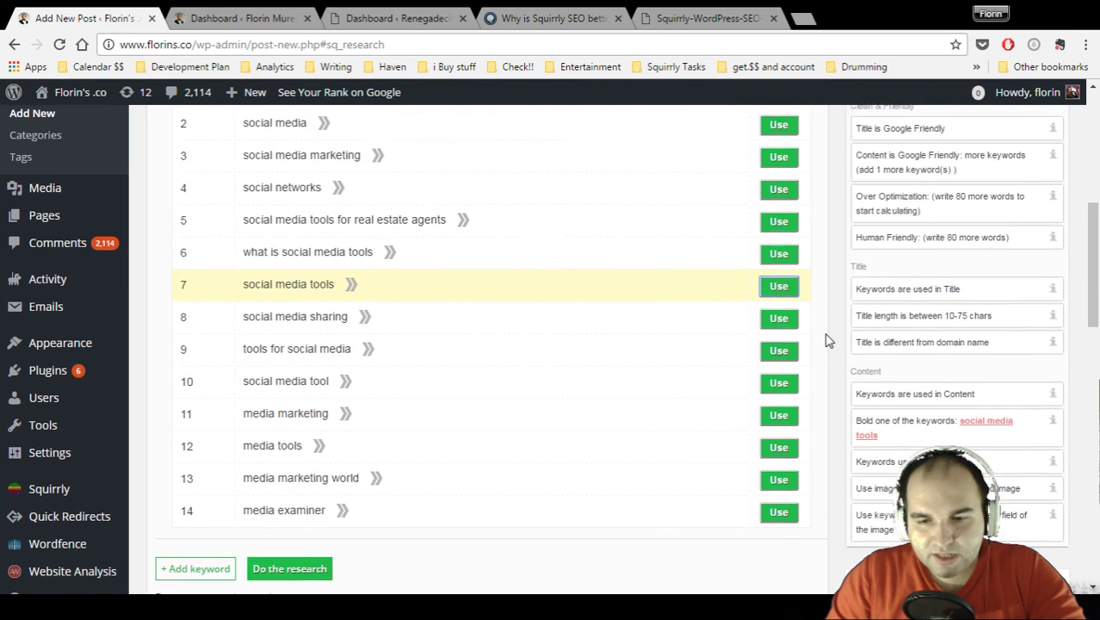
scroll(825, 339, "up", 4)
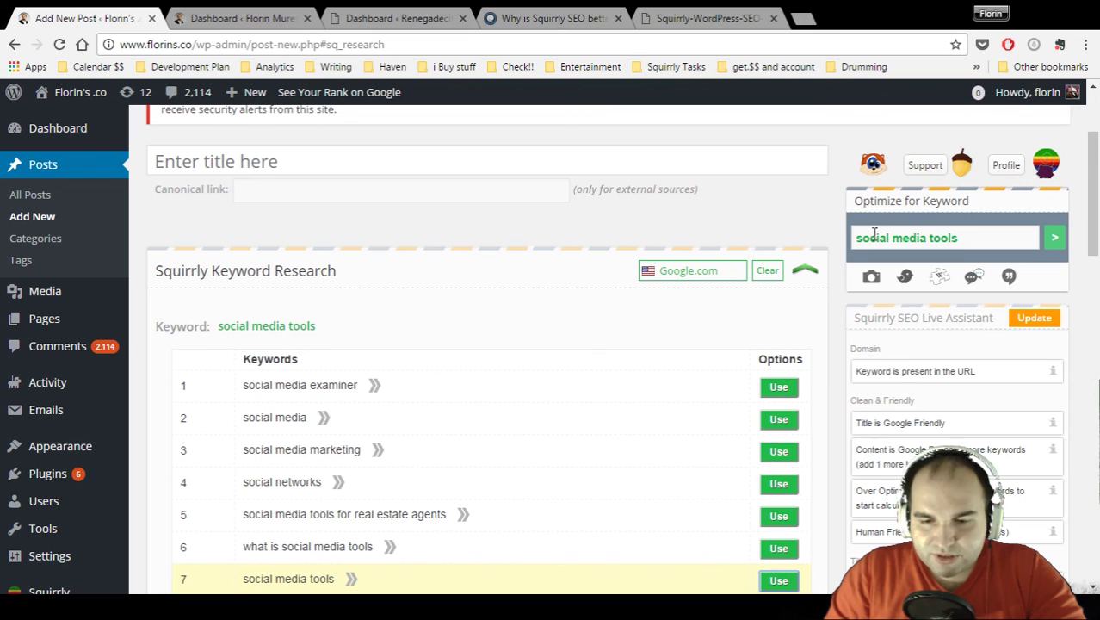
left_click(810, 271)
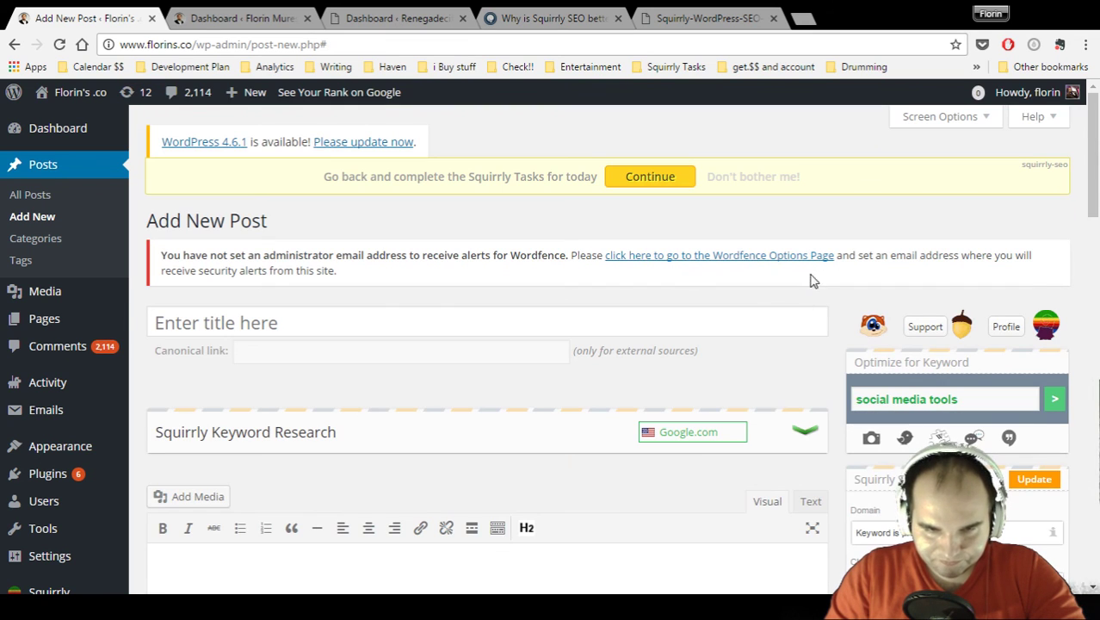
Step: Examine the Squirrly SEO Live Assistant checklist, from the domain and Clean & Friendly checks through the title and content requirements
scroll(928, 199, "down", 1)
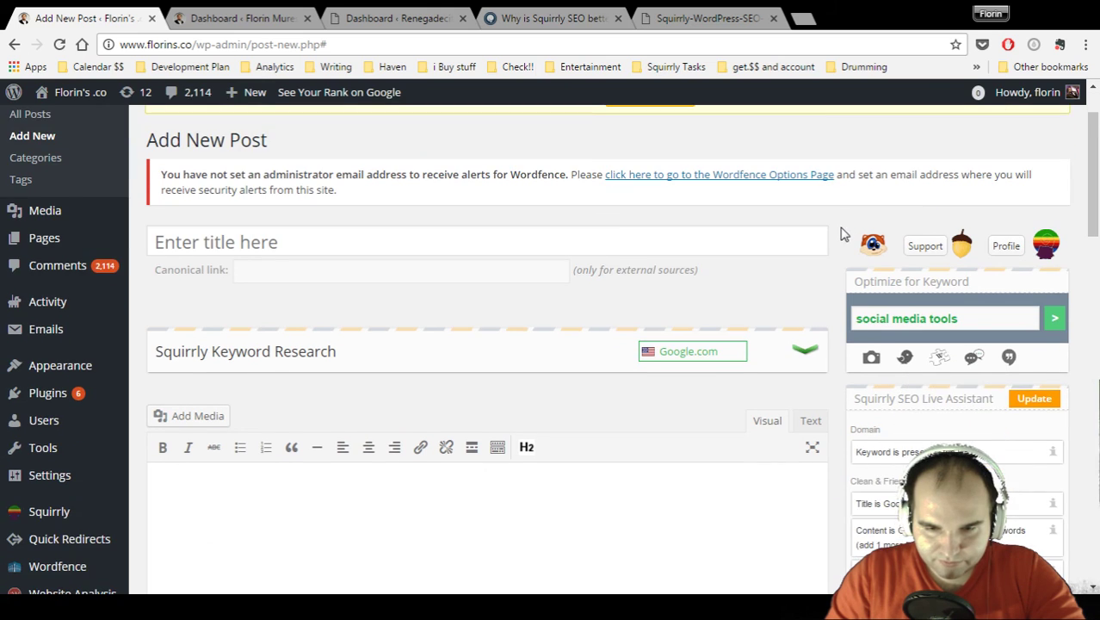
scroll(843, 234, "down", 1)
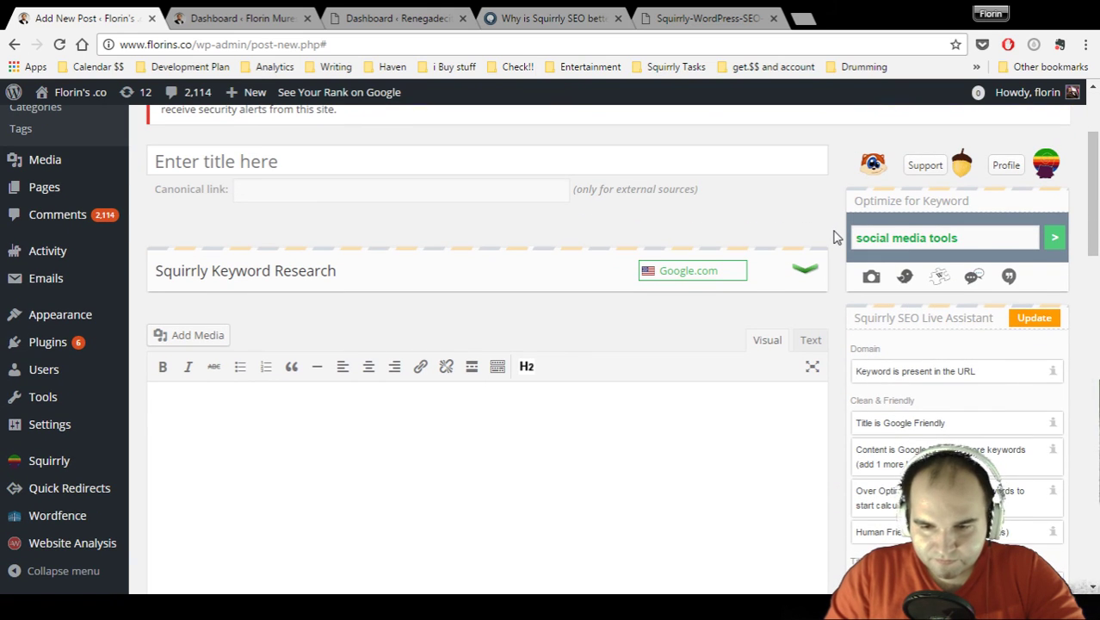
scroll(834, 234, "down", 1)
scroll(834, 235, "up", 1)
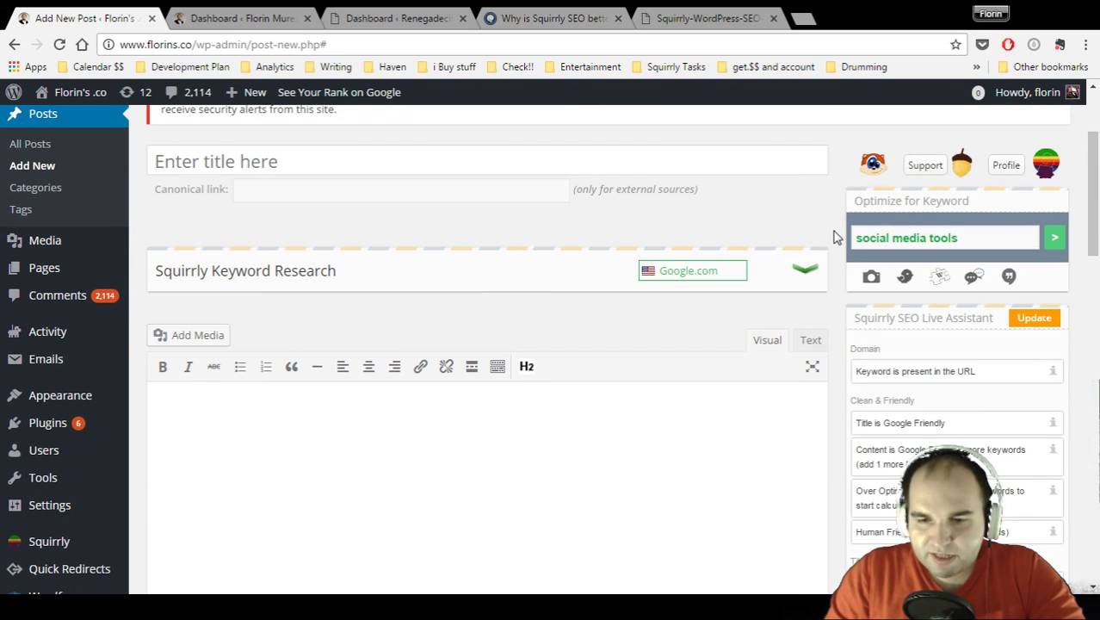
triple_click(998, 232)
scroll(1007, 239, "down", 2)
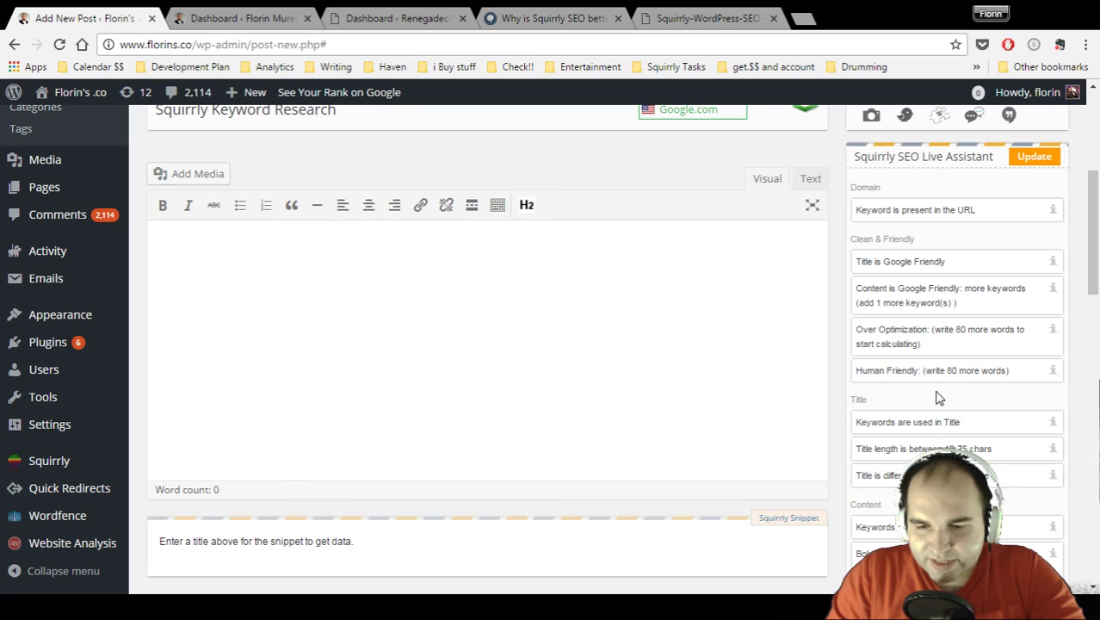
scroll(936, 370, "down", 2)
scroll(912, 438, "down", 1)
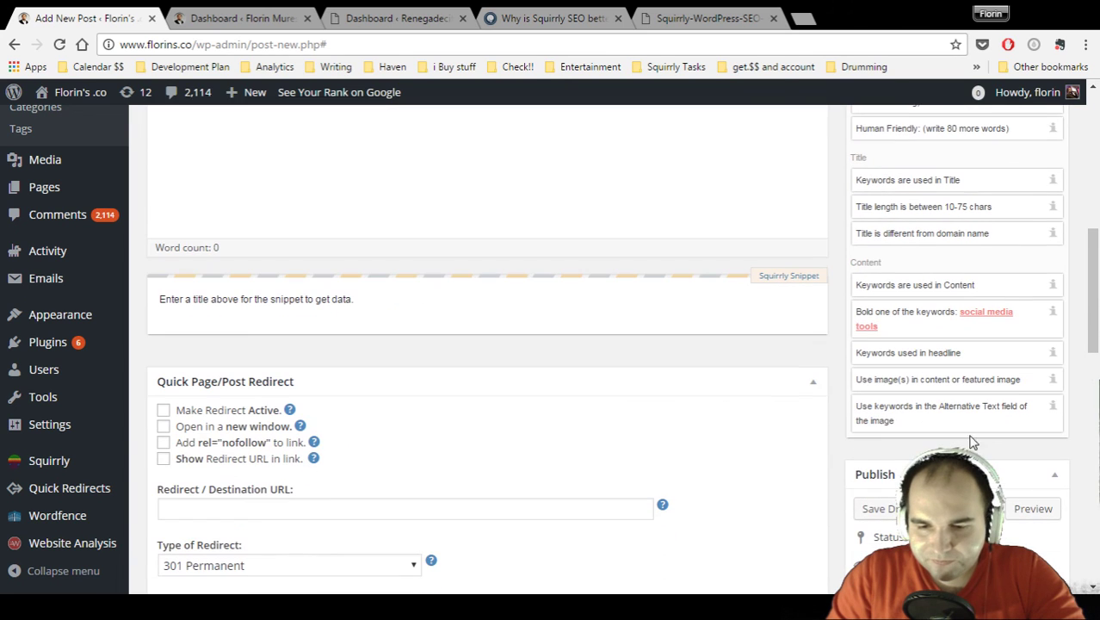
Step: Consult the content tree graphic in the Squirrly versus Yoast article for the Inspiration Box stage and return to the new post
scroll(970, 376, "up", 2)
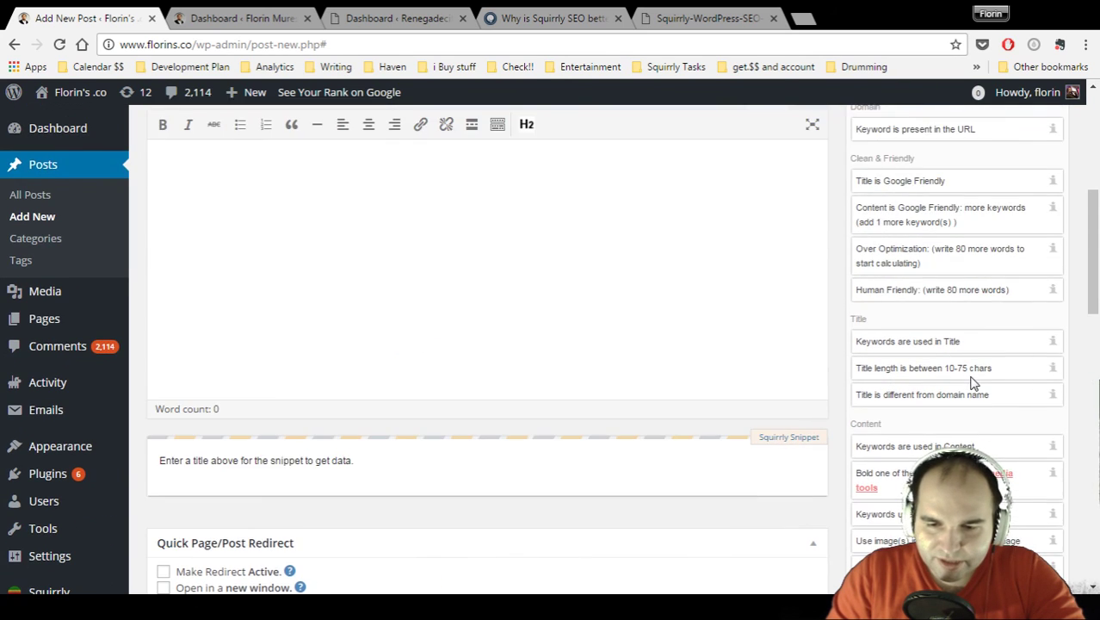
scroll(973, 381, "up", 3)
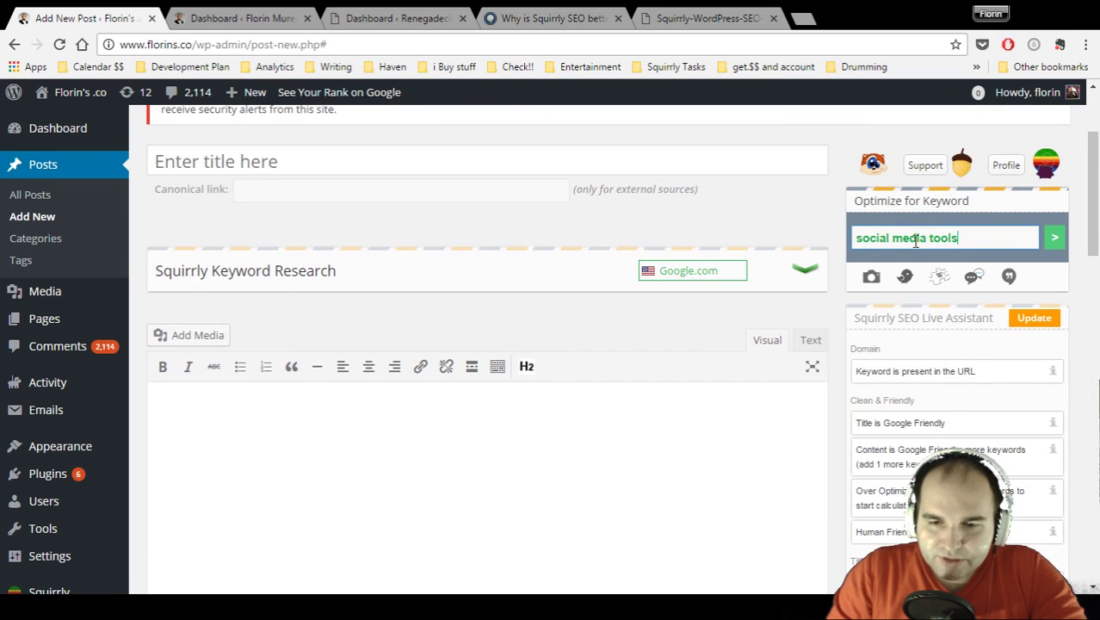
left_click(544, 15)
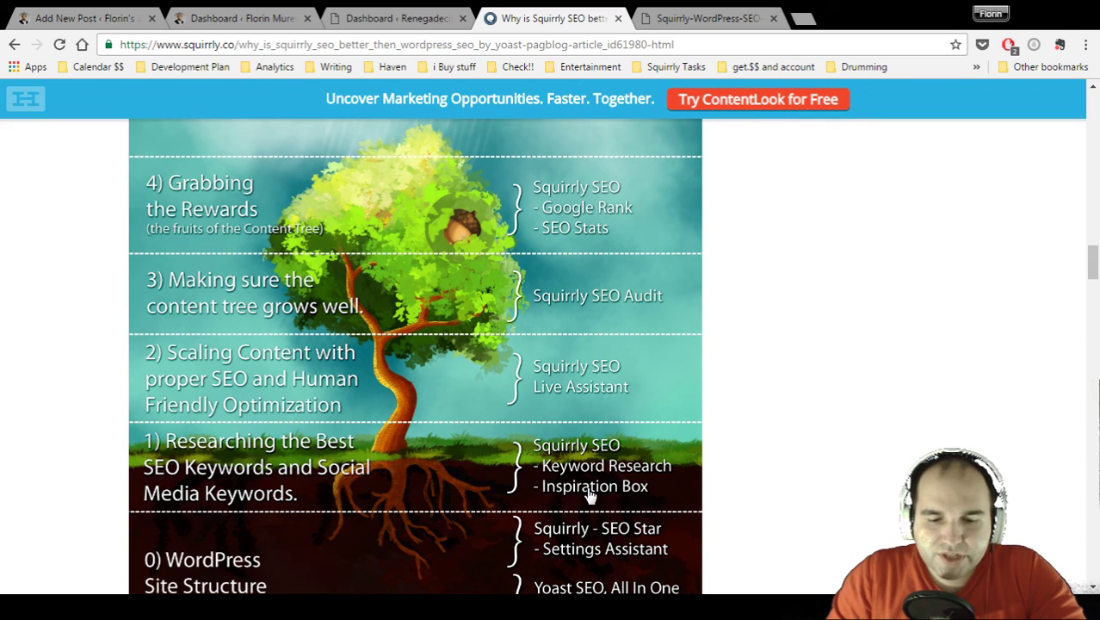
left_click(69, 16)
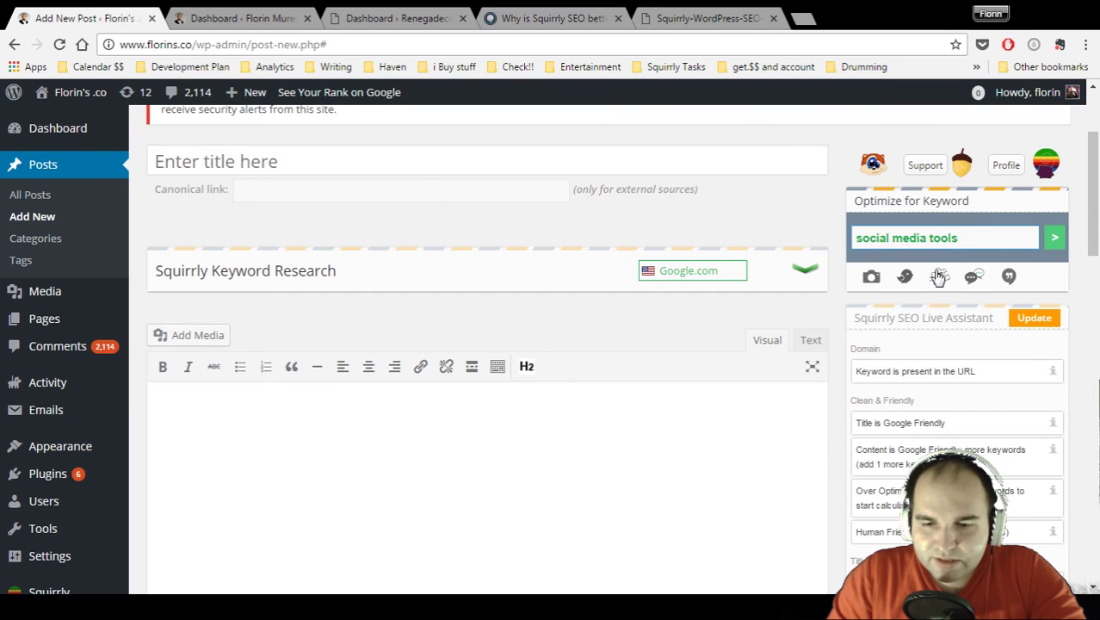
Step: List tweets about "social media tools" under the post's keyword and browse through them
left_click(907, 279)
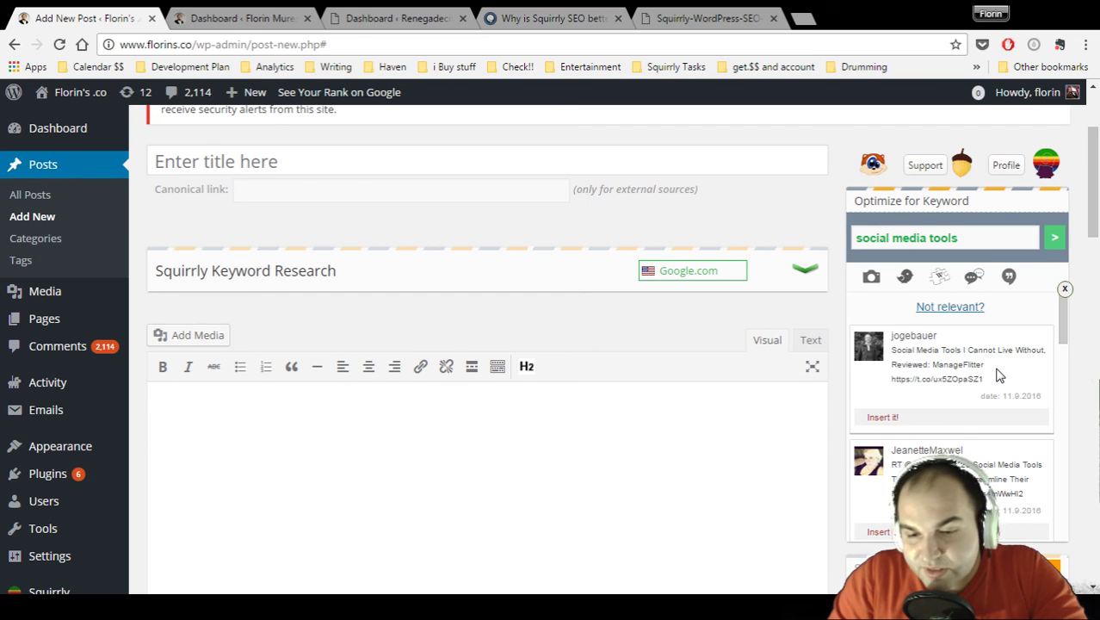
scroll(998, 375, "down", 8)
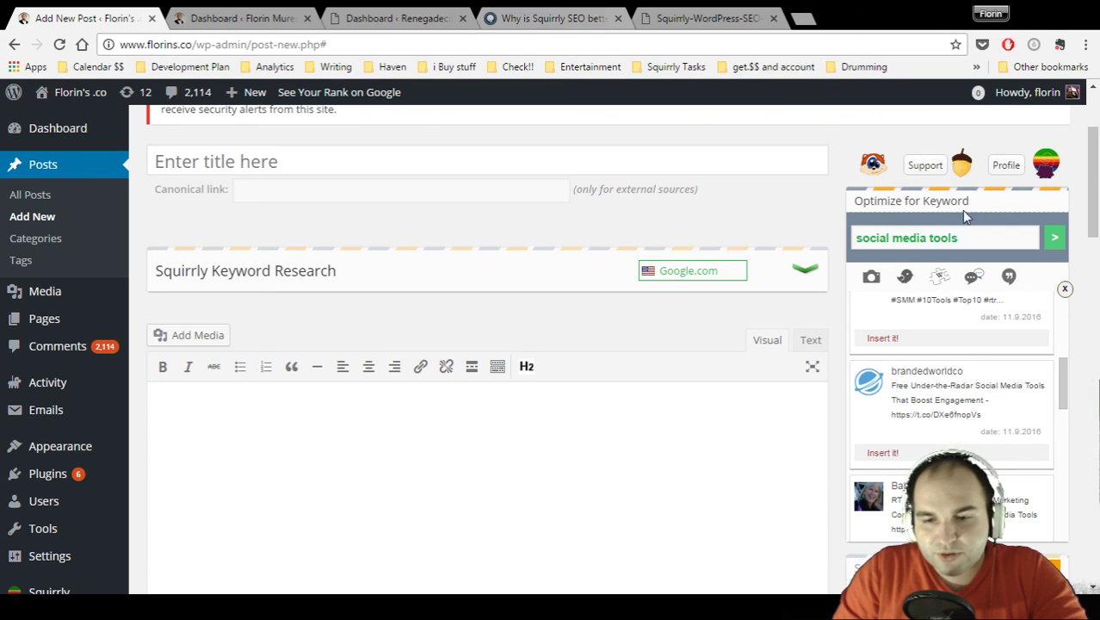
scroll(953, 403, "down", 4)
scroll(953, 403, "up", 5)
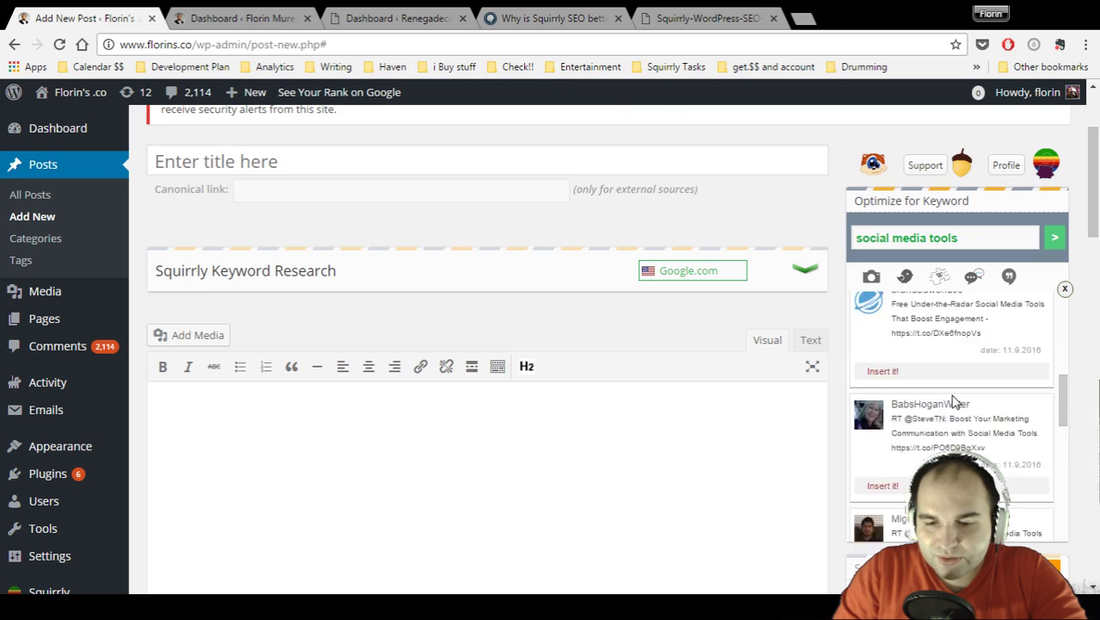
Step: List encyclopedia-style entries for the keyword, try to read the Posterous entry, and close its reading pane
left_click(939, 278)
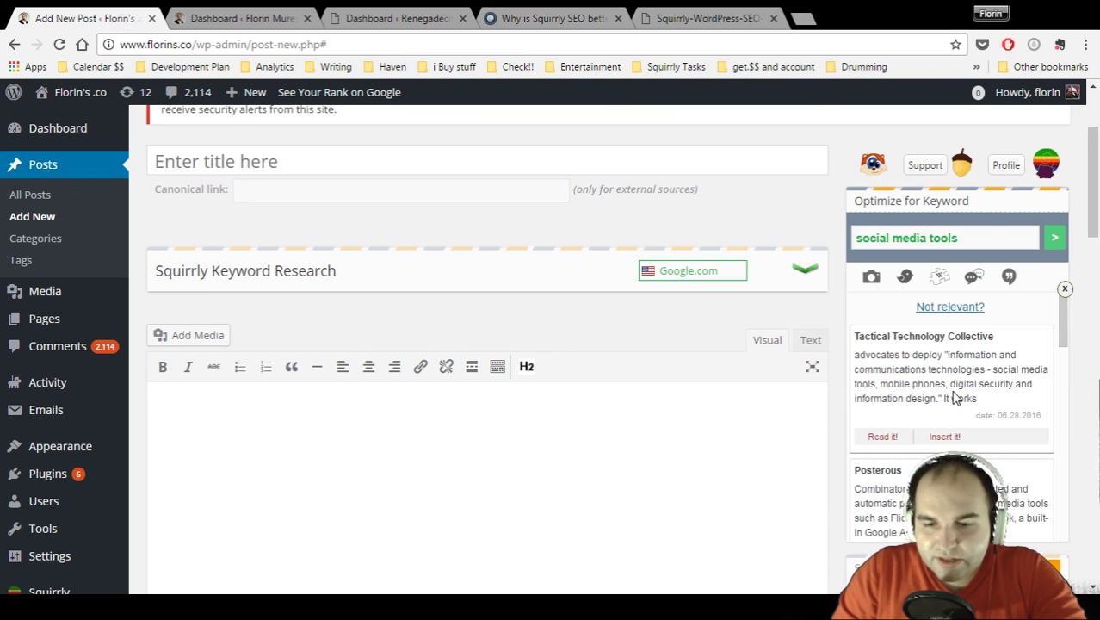
scroll(955, 387, "up", 1)
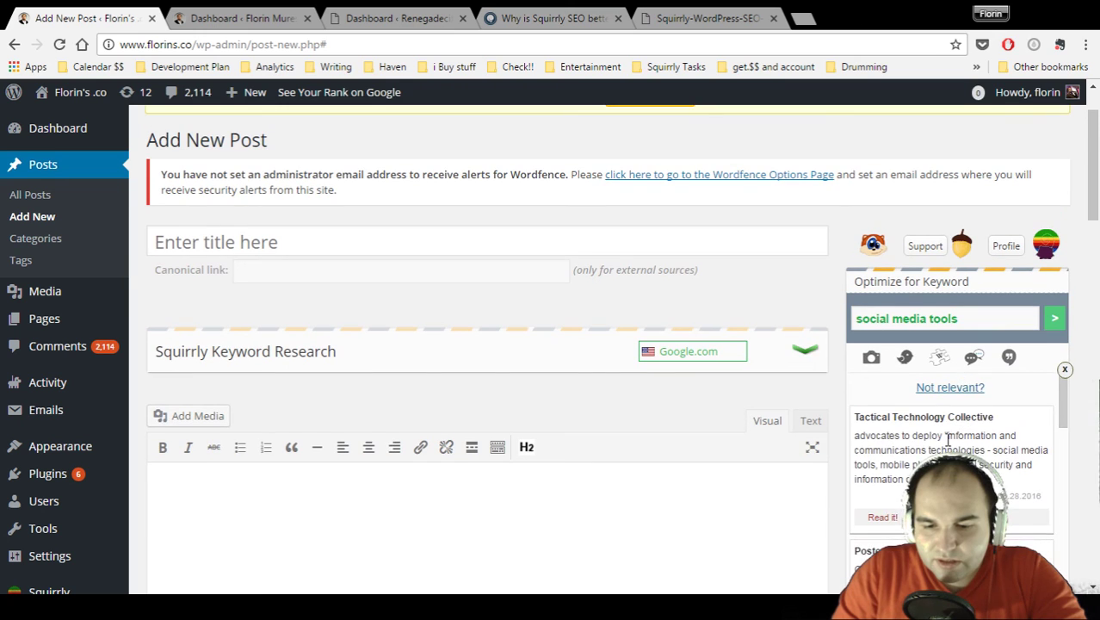
scroll(949, 435, "down", 2)
scroll(1072, 452, "down", 1)
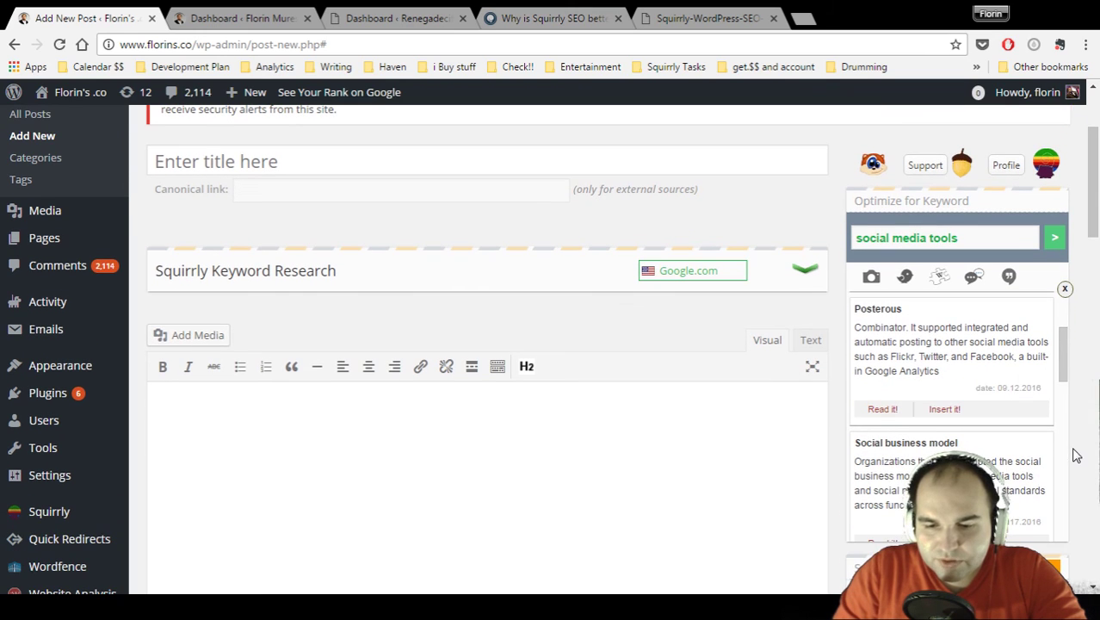
left_click(883, 410)
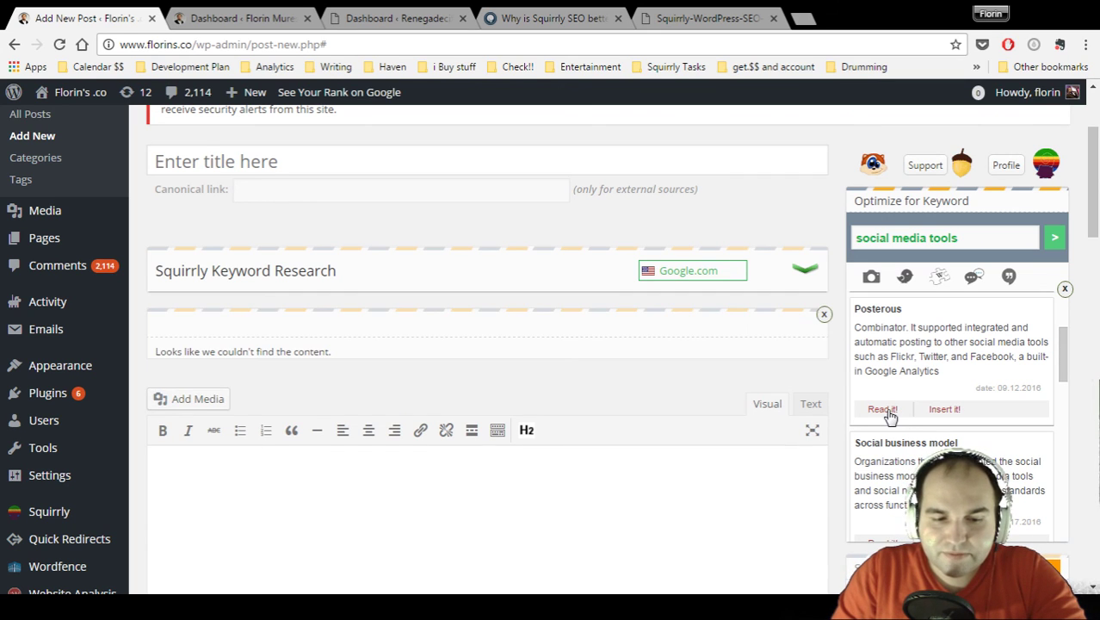
left_click(824, 315)
Step: Try to read the "Social business model" entry, close its reading pane, and return to the Posterous entry's insert option
scroll(914, 354, "down", 2)
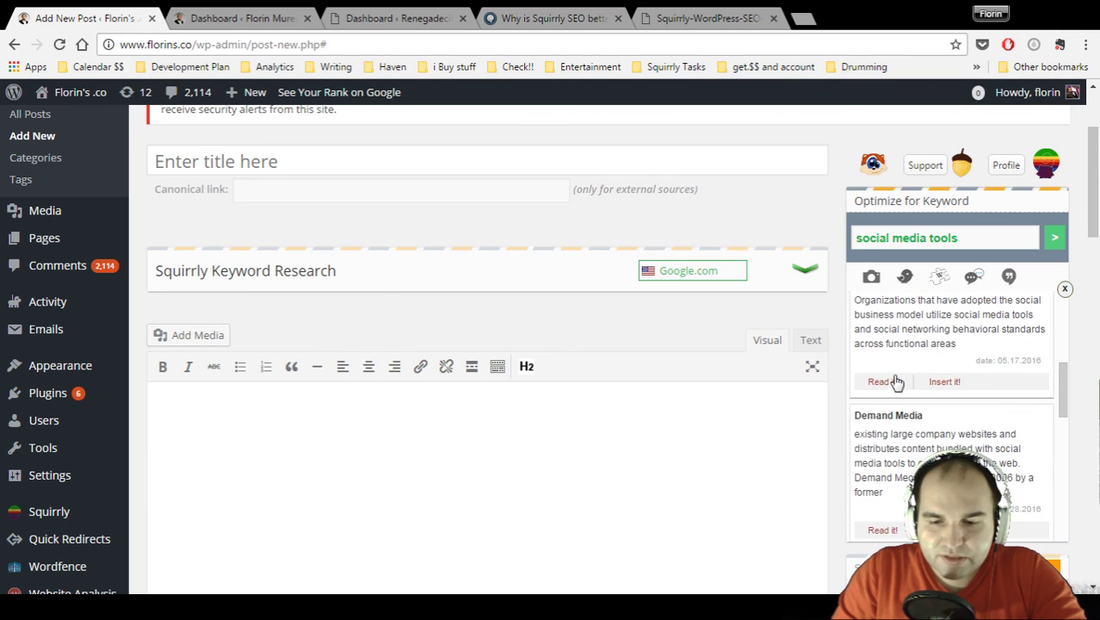
left_click(883, 382)
left_click(824, 314)
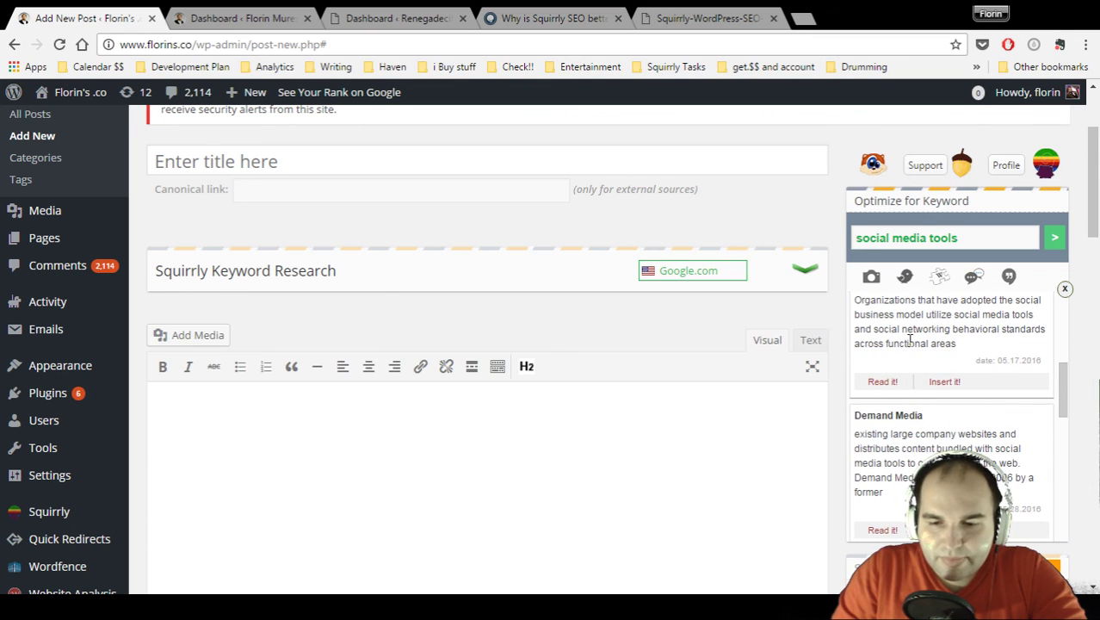
scroll(910, 341, "up", 1)
scroll(910, 341, "up", 2)
scroll(910, 344, "down", 1)
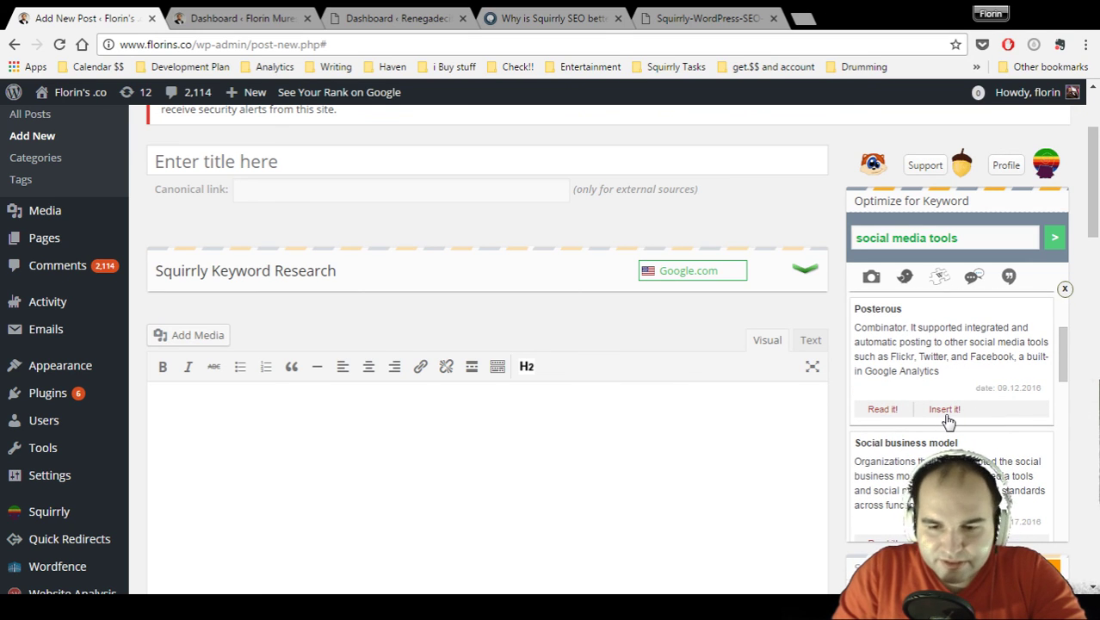
Step: List blog articles for the keyword and open "The 39 Social Media Tools I'll Use Today" for reading above the editor
left_click(973, 282)
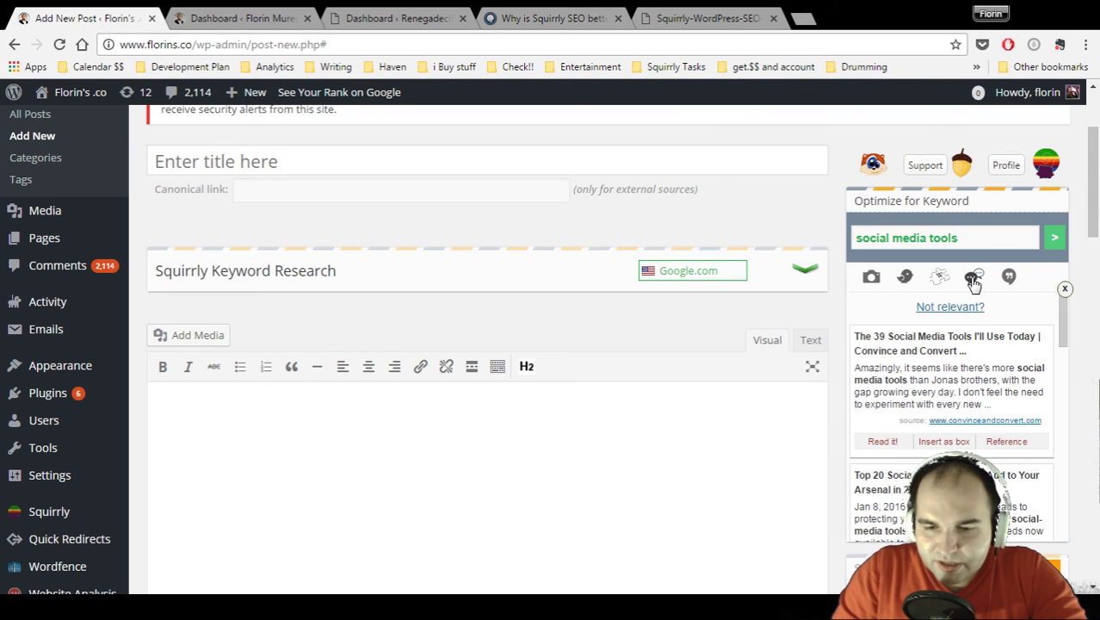
left_click(877, 441)
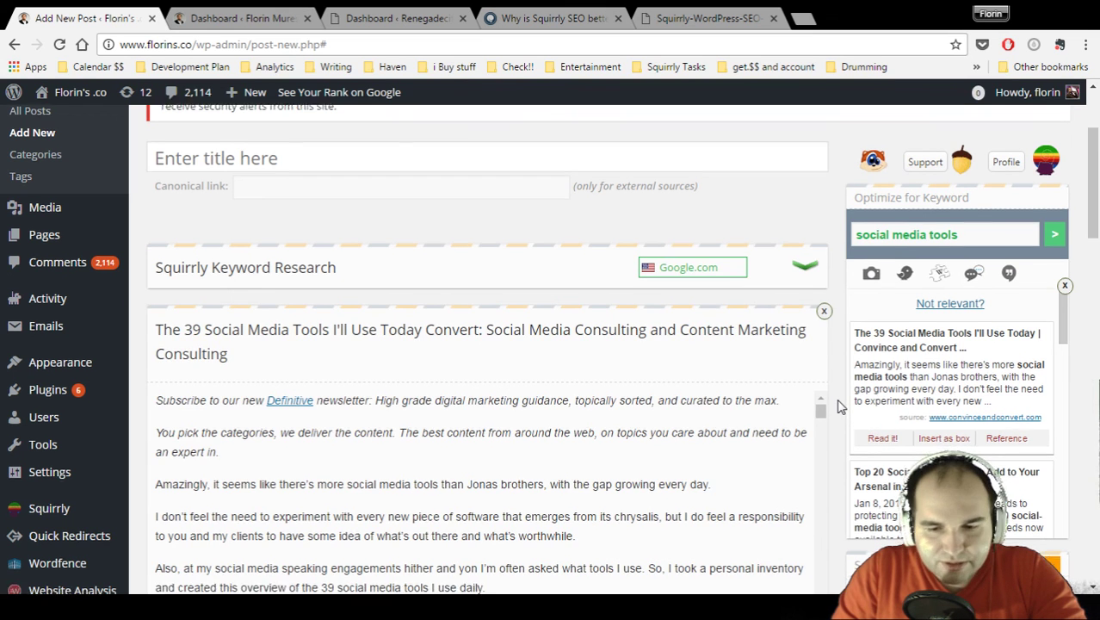
scroll(840, 407, "down", 1)
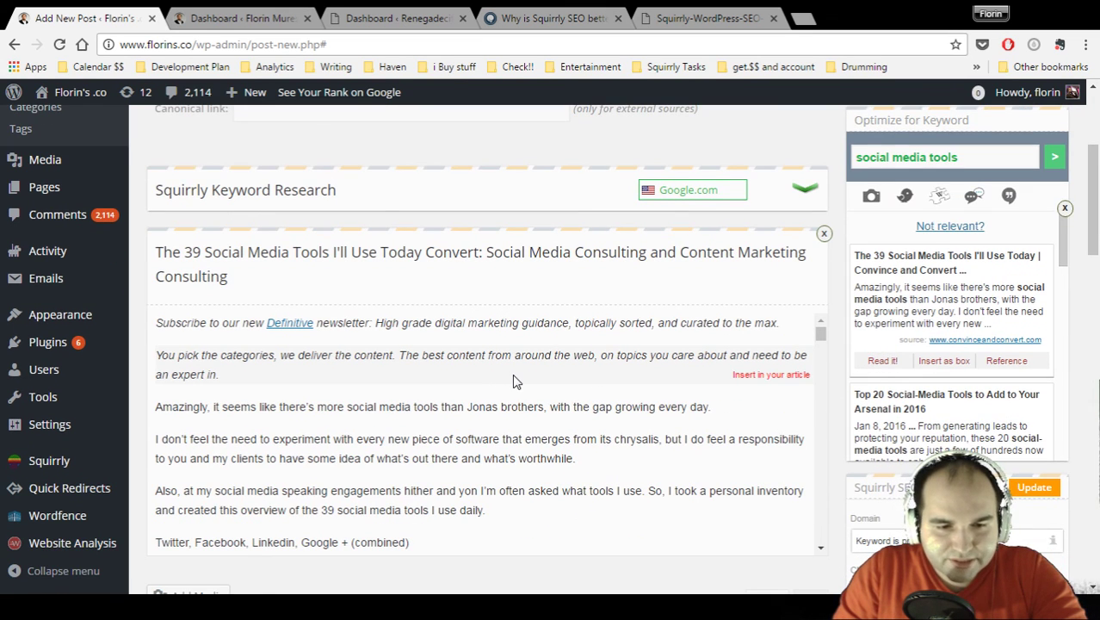
scroll(513, 376, "up", 1)
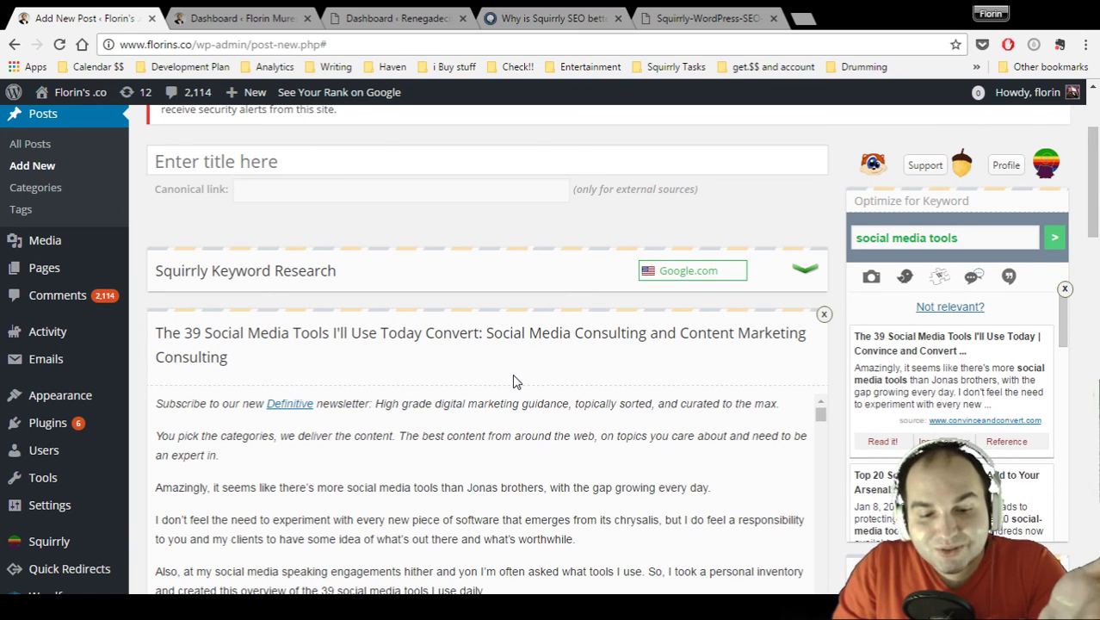
Step: Read through the 39 social media tools article past the Google Alerts, Radian6 and Feedburner sections, and close it
scroll(837, 370, "down", 1)
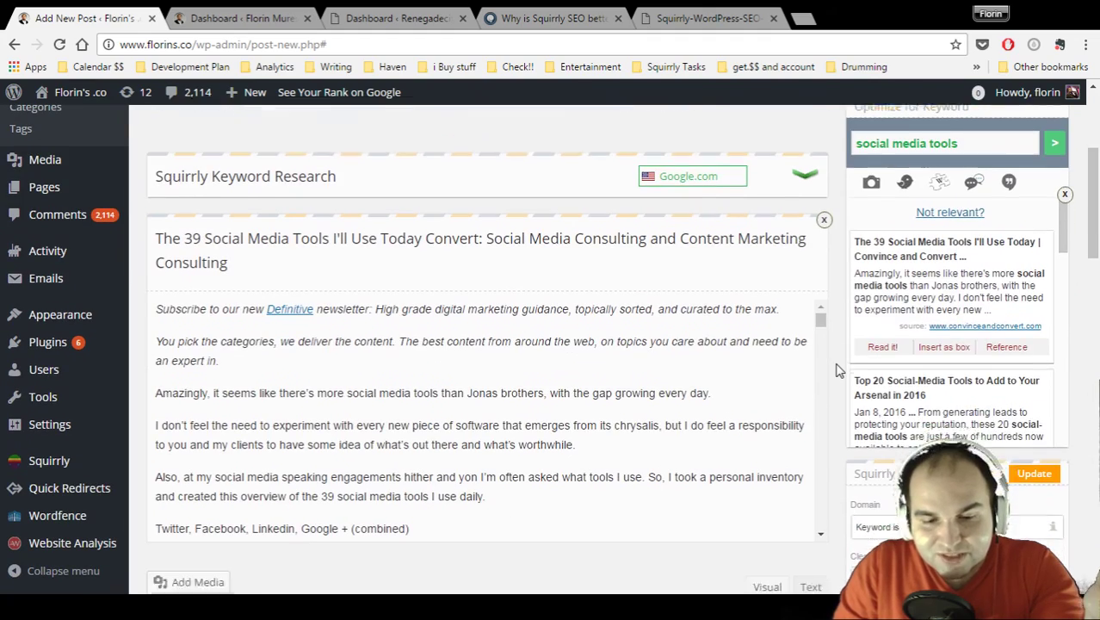
scroll(840, 370, "down", 1)
scroll(558, 338, "down", 5)
scroll(559, 339, "down", 10)
scroll(558, 338, "down", 10)
scroll(559, 345, "down", 10)
scroll(559, 344, "down", 10)
scroll(558, 344, "down", 4)
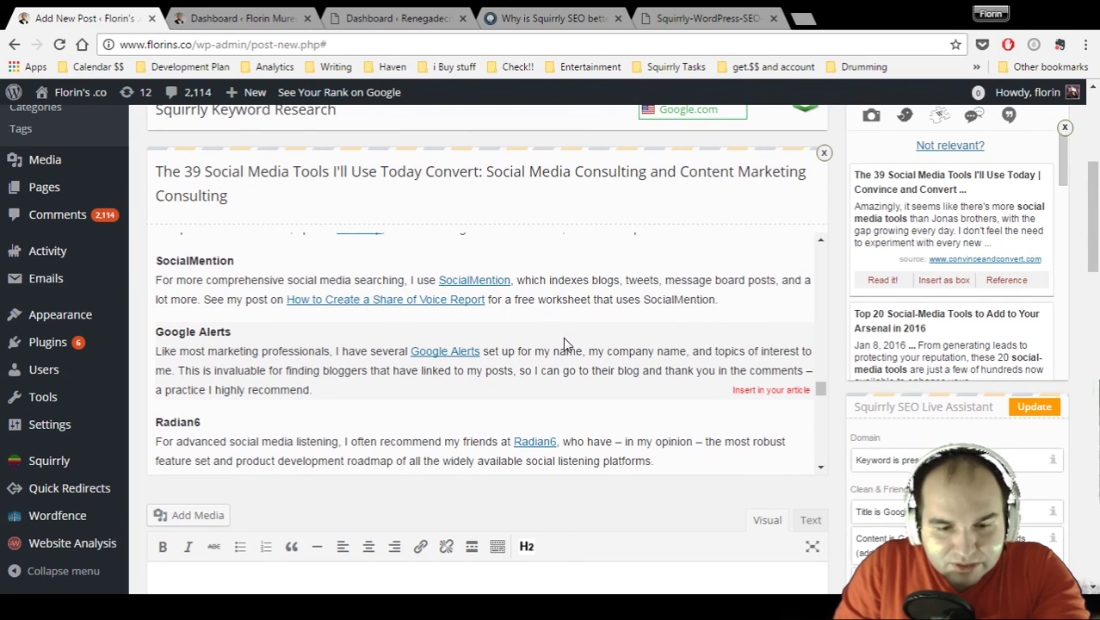
scroll(563, 343, "down", 1)
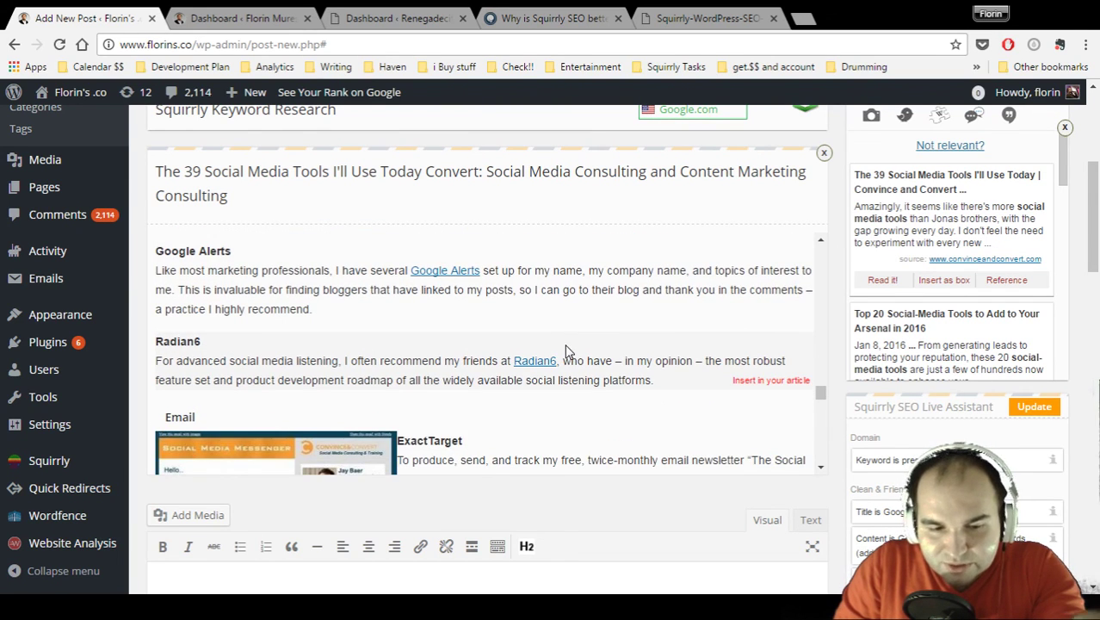
scroll(565, 349, "down", 6)
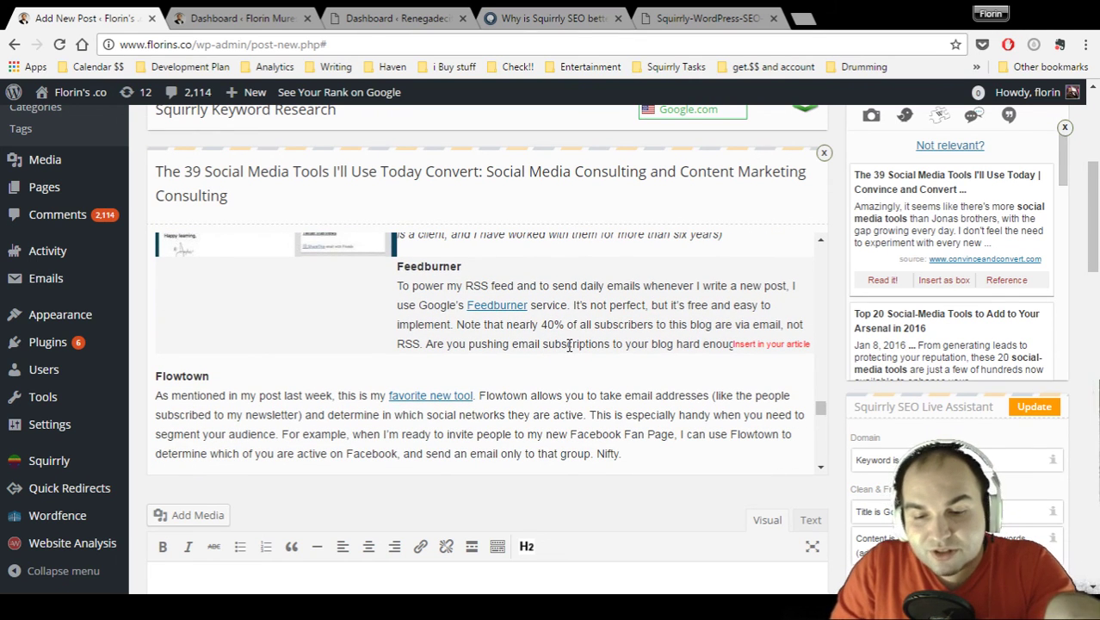
scroll(568, 345, "down", 2)
left_click(824, 152)
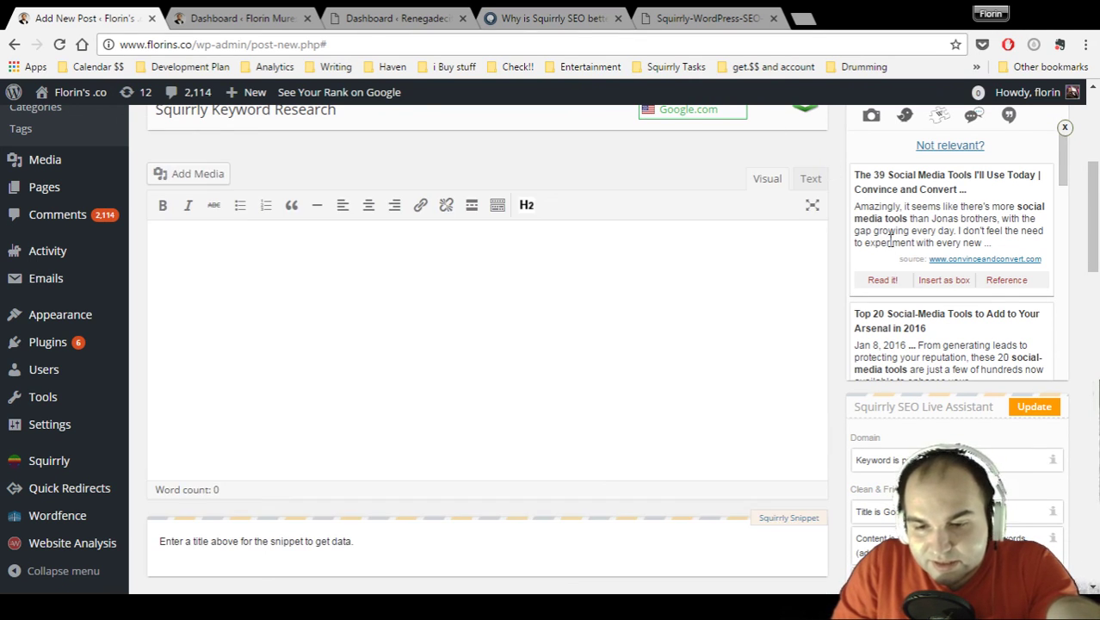
Step: Open "Top 20 Social-Media Tools to Add to Your Arsenal in 2016", skim its list of tools, and close it
scroll(892, 293, "down", 1)
left_click(882, 338)
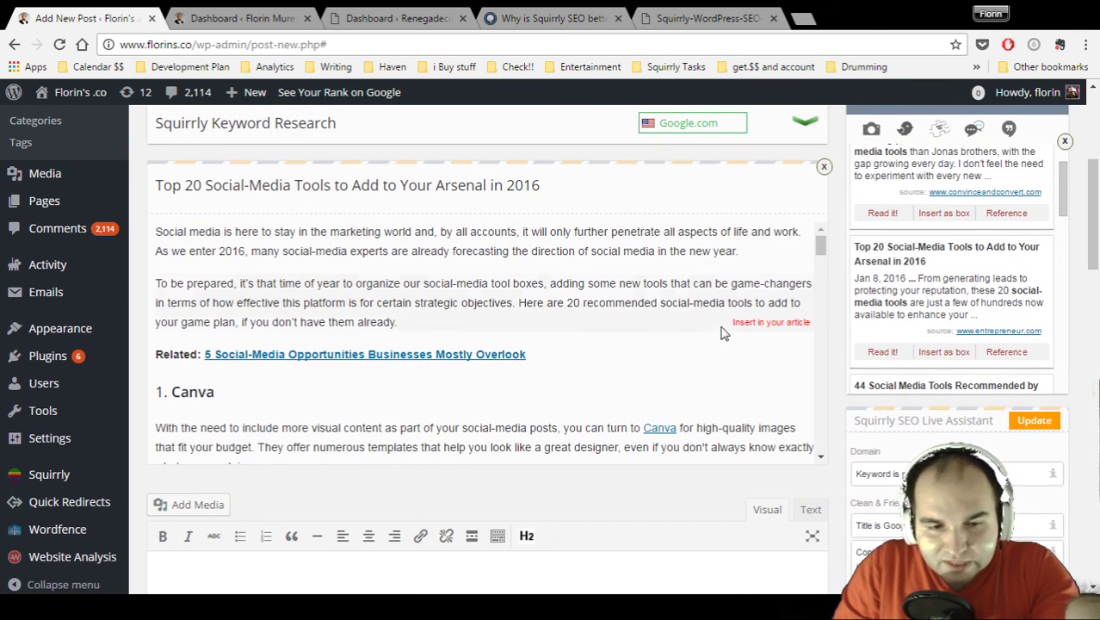
scroll(608, 267, "down", 8)
scroll(606, 267, "down", 10)
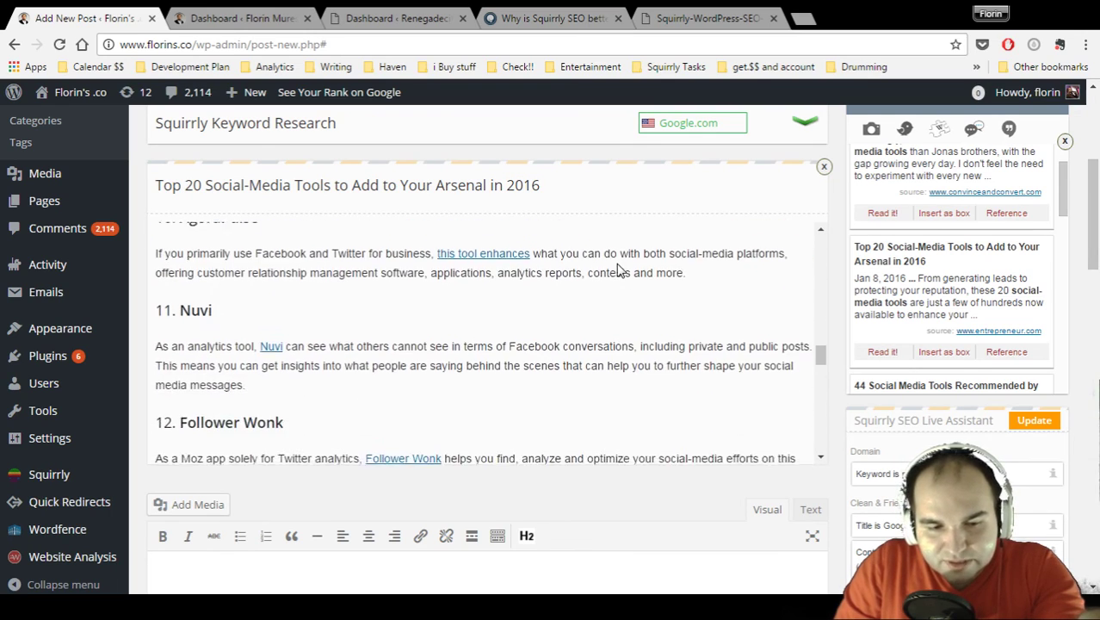
scroll(616, 270, "down", 4)
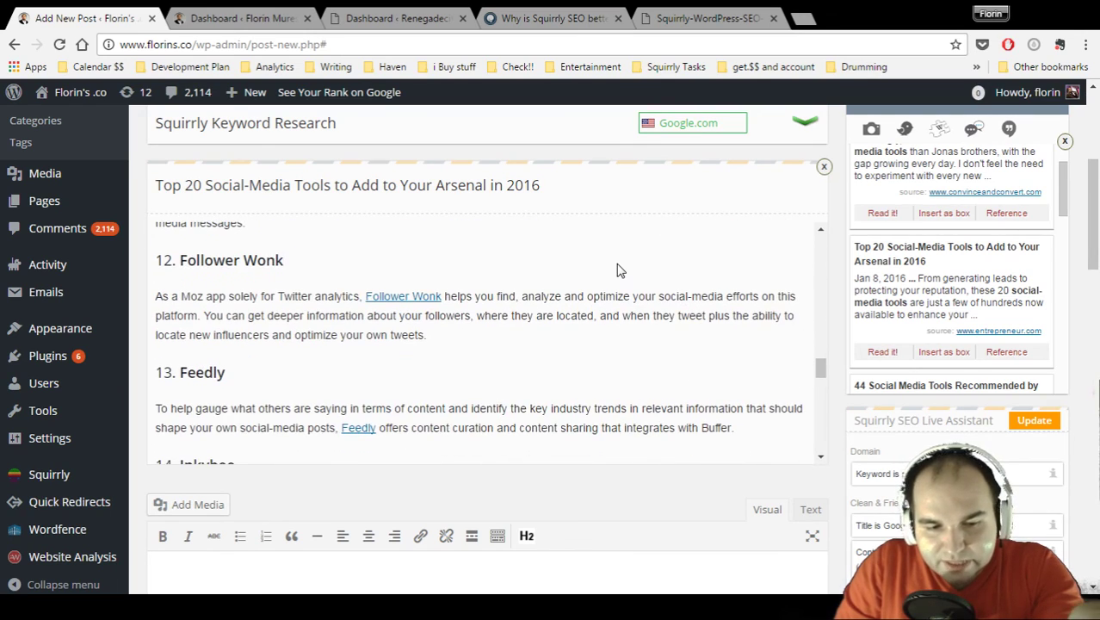
left_click(825, 167)
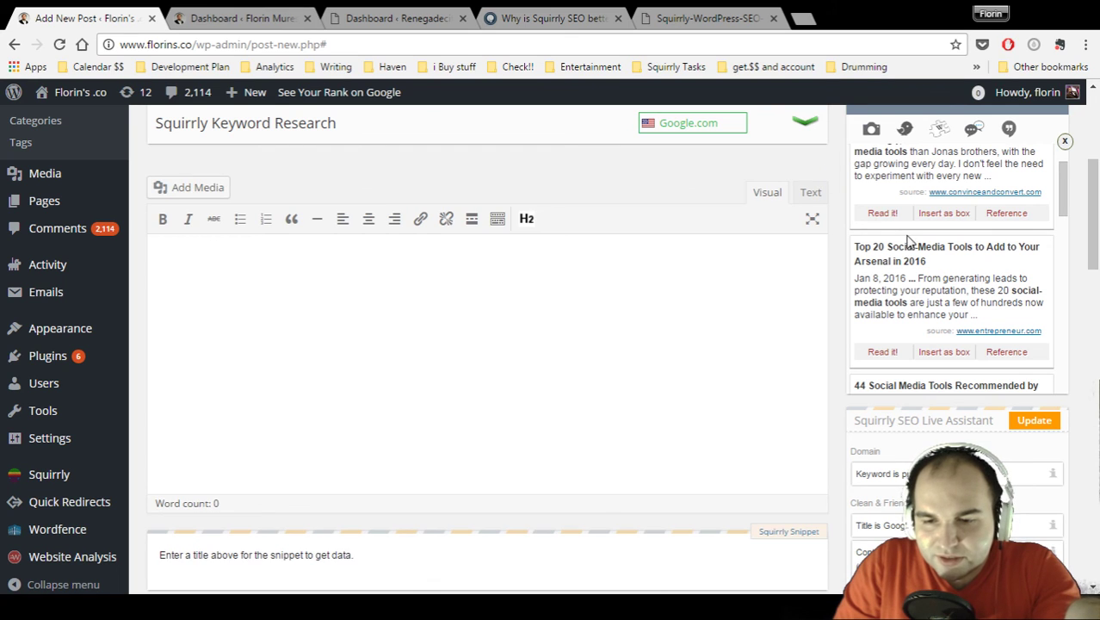
Step: Check the remaining inspiration source for the keyword, close its results, and list copyright-free images for the post
scroll(912, 243, "up", 5)
left_click(1008, 291)
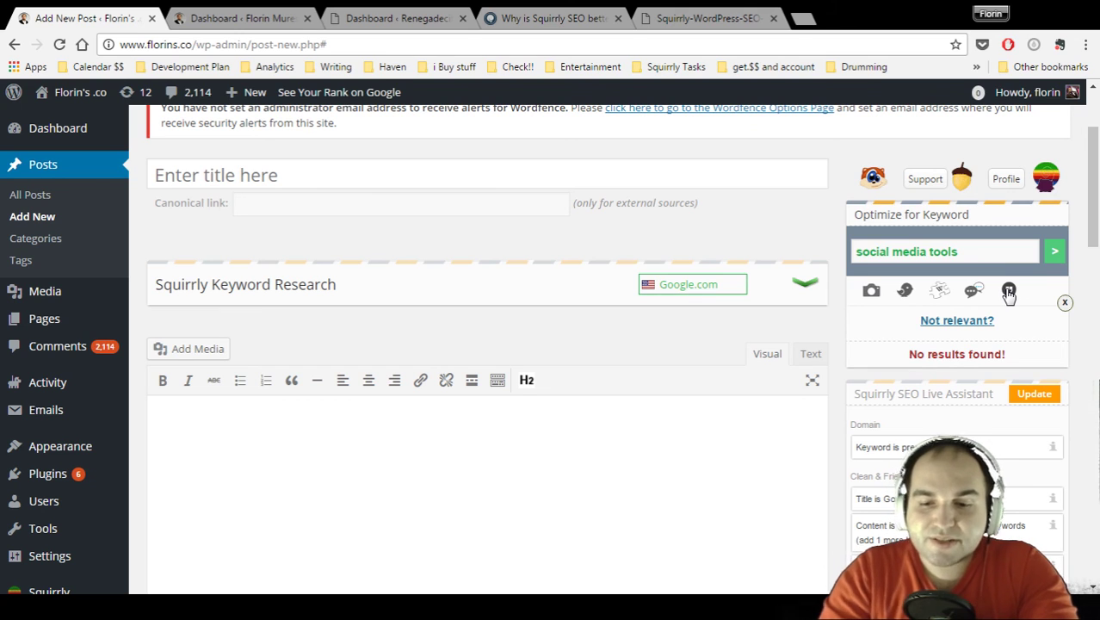
left_click(1065, 302)
left_click(871, 291)
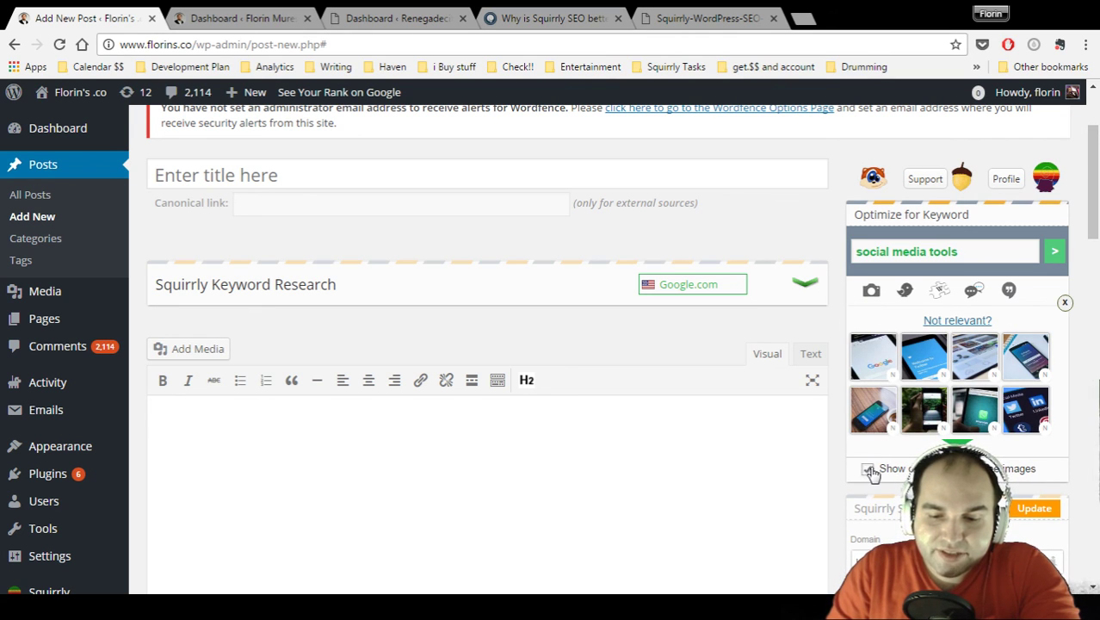
left_click(1046, 475)
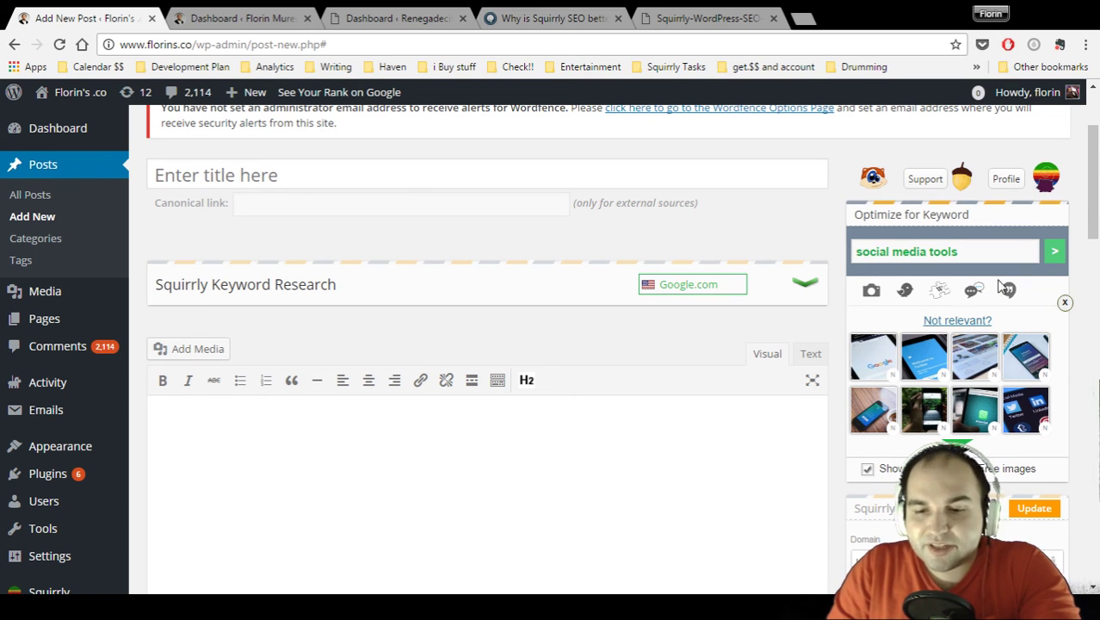
Step: Try out the suggested photo of a tablet in the post content and delete it
left_click(973, 367)
scroll(644, 442, "down", 2)
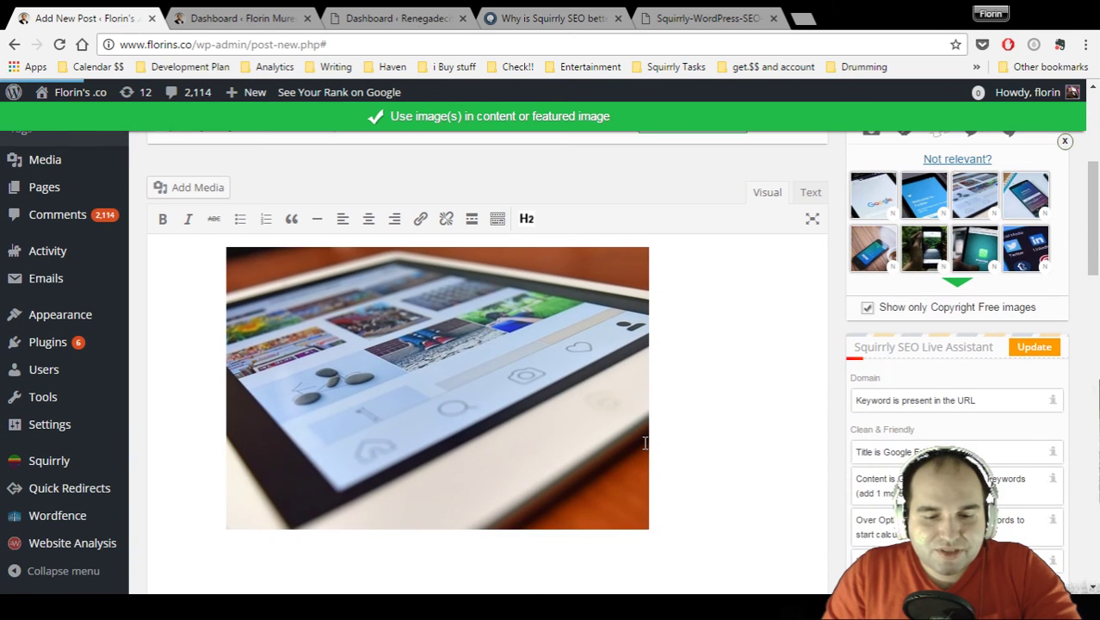
key("ctrl+a")
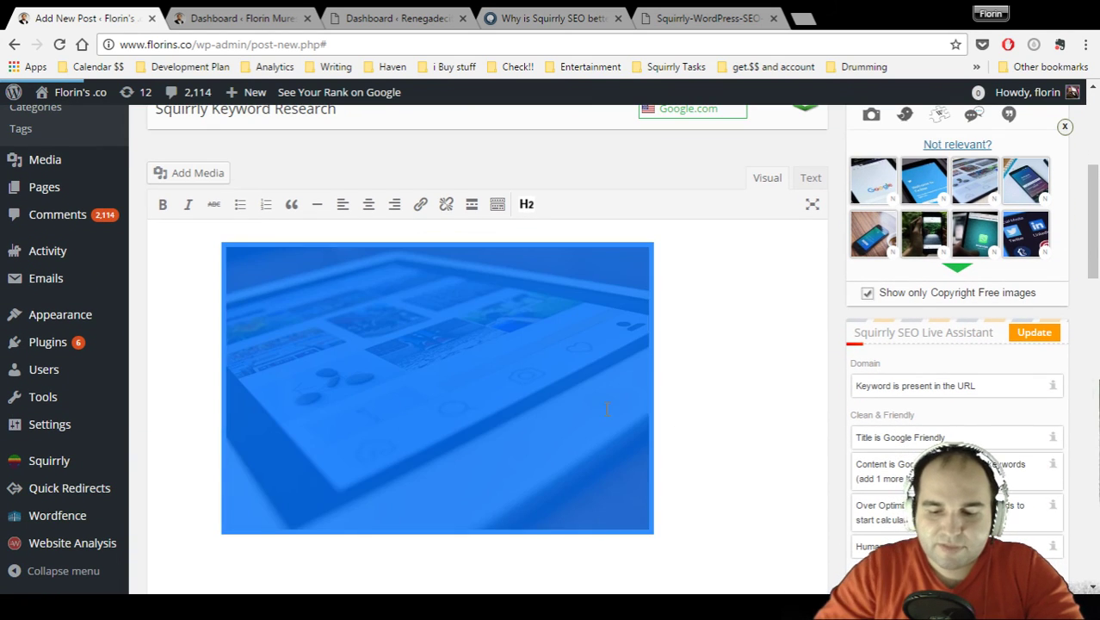
key("BackSpace")
Step: Insert the suggested photo of a phone beside a coffee cup into the post content
left_click(875, 244)
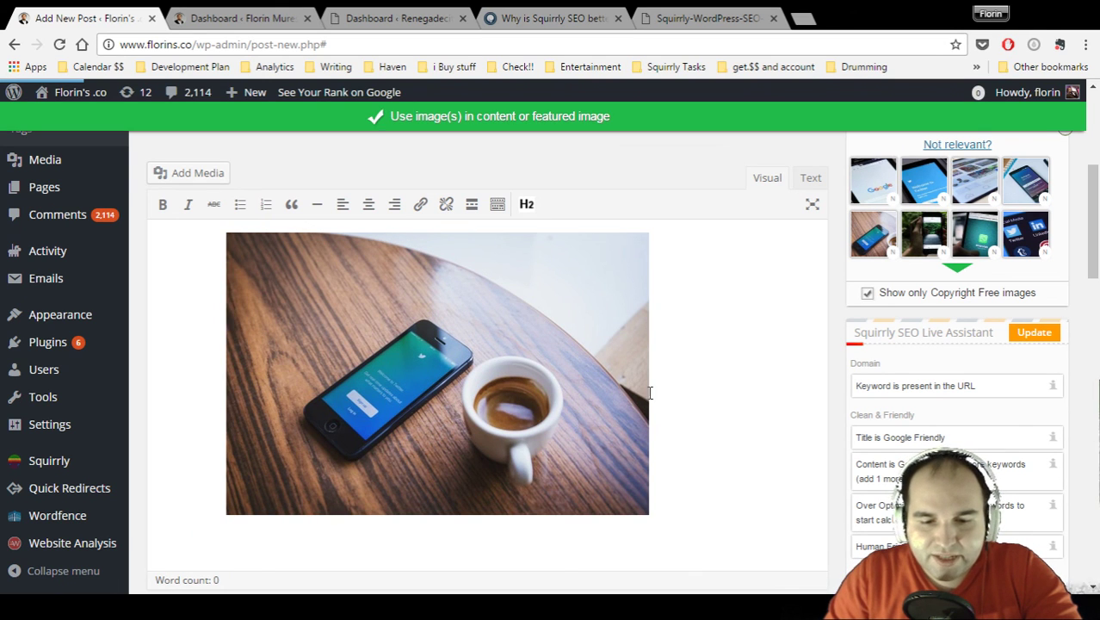
scroll(704, 390, "up", 1)
scroll(704, 390, "up", 1)
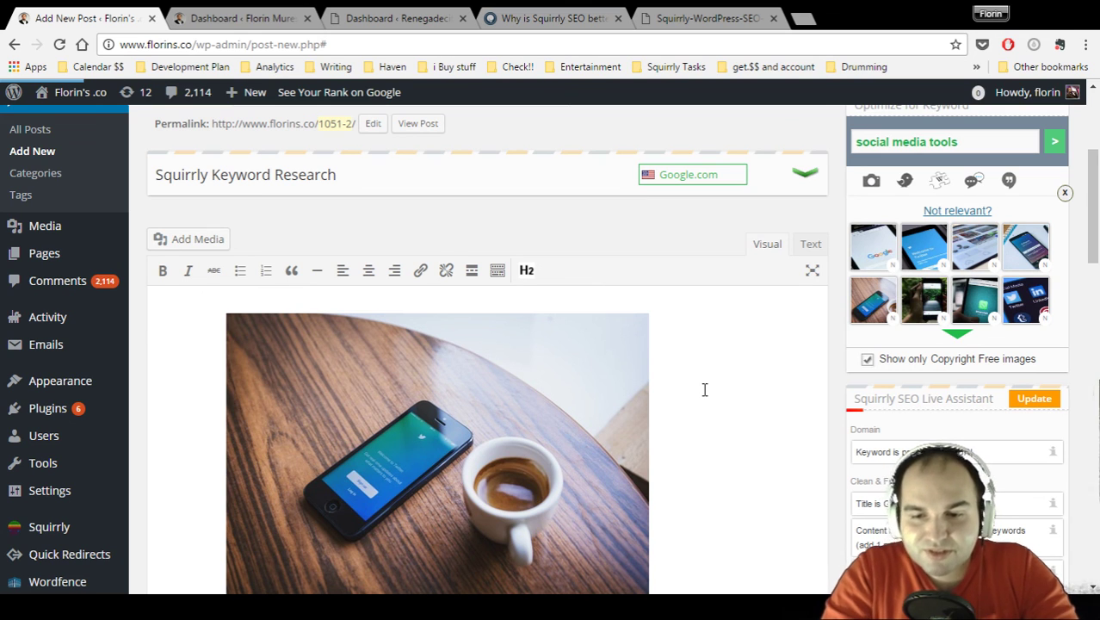
Step: Open the search for more relevant images, leave it unused, and close the image suggestions
left_click(960, 211)
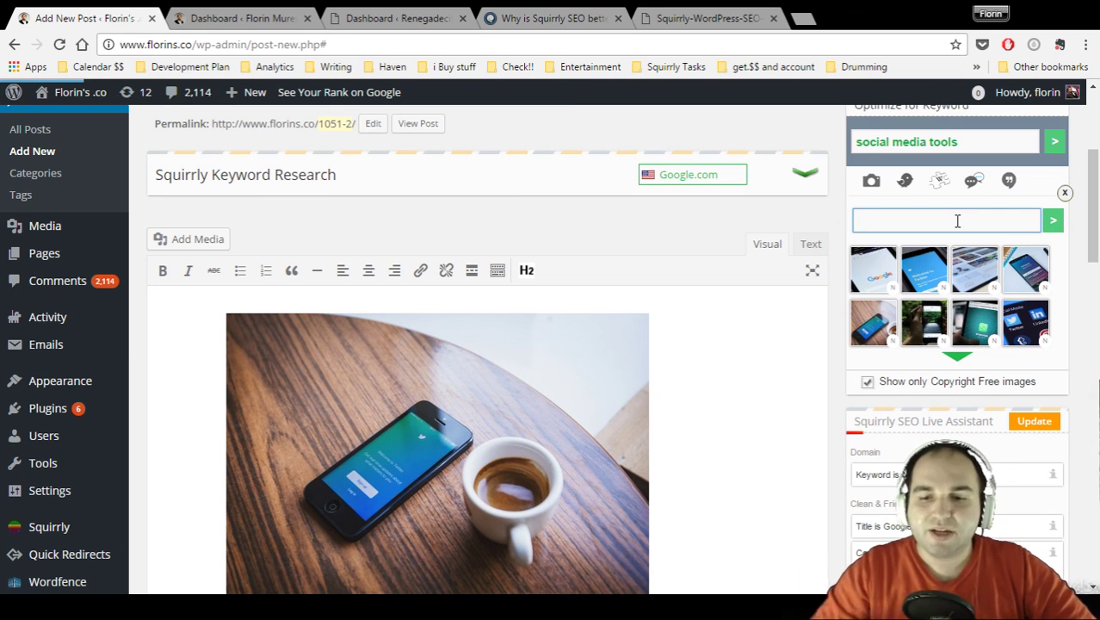
left_click(1065, 193)
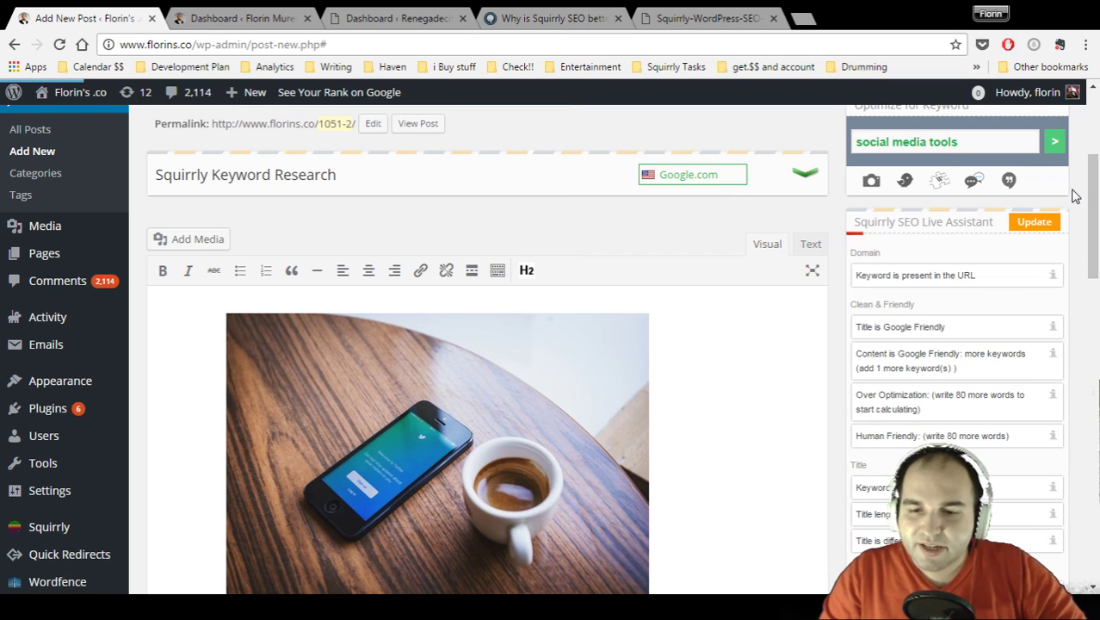
scroll(973, 315, "up", 1)
scroll(973, 314, "up", 3)
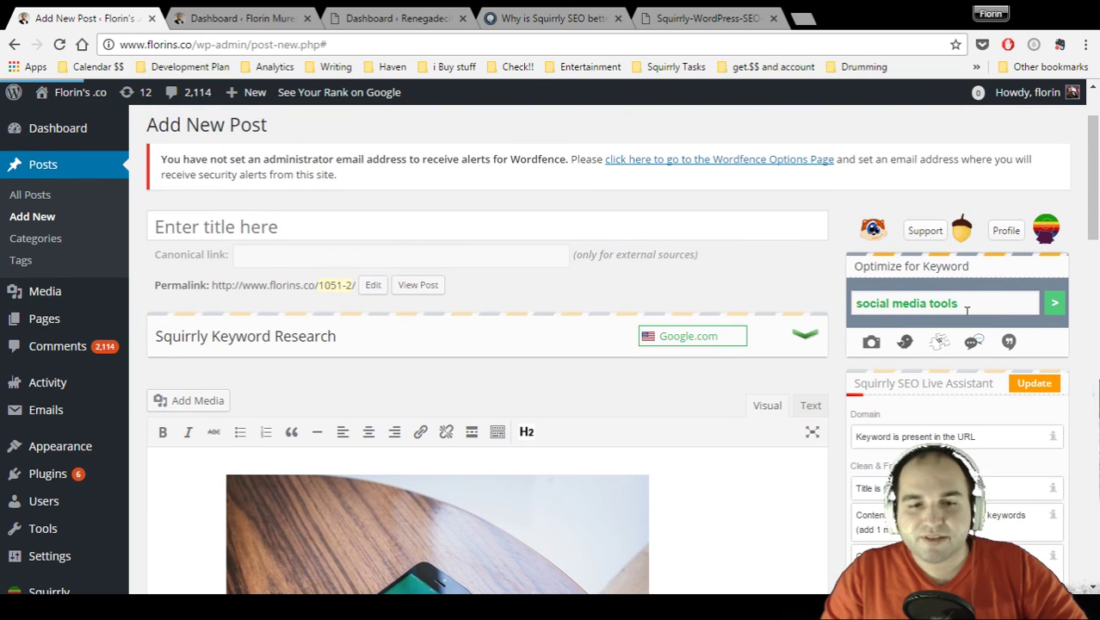
Step: Examine the SEO Live Assistant checklist beside the new post, from the domain checks down to the content and image checks
scroll(684, 430, "down", 3)
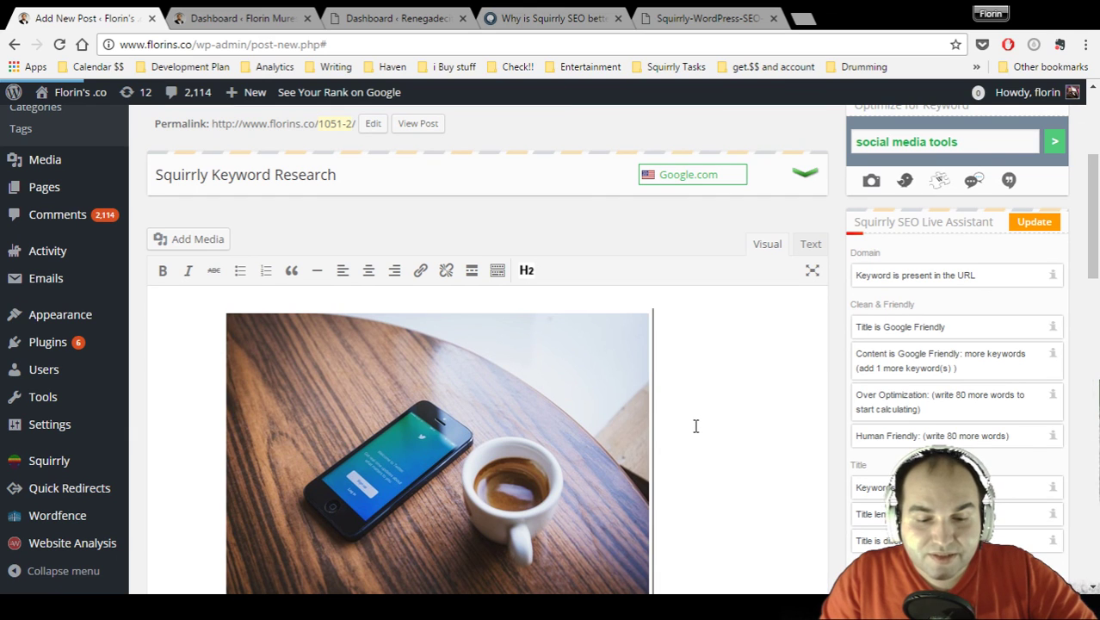
scroll(702, 423, "down", 1)
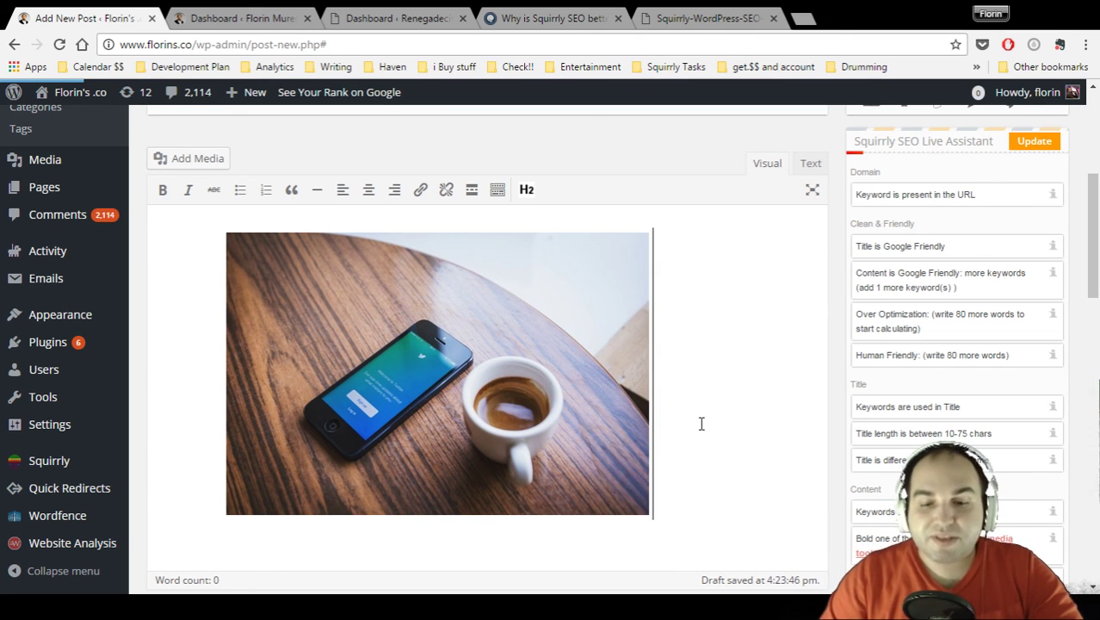
scroll(701, 423, "up", 1)
scroll(701, 424, "down", 1)
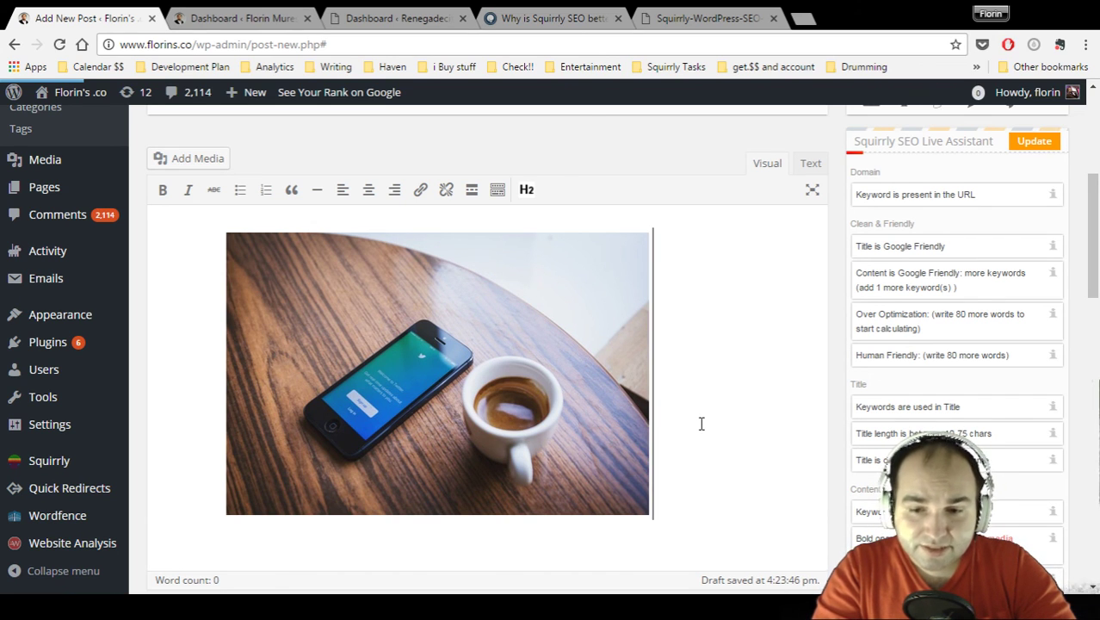
scroll(702, 423, "up", 3)
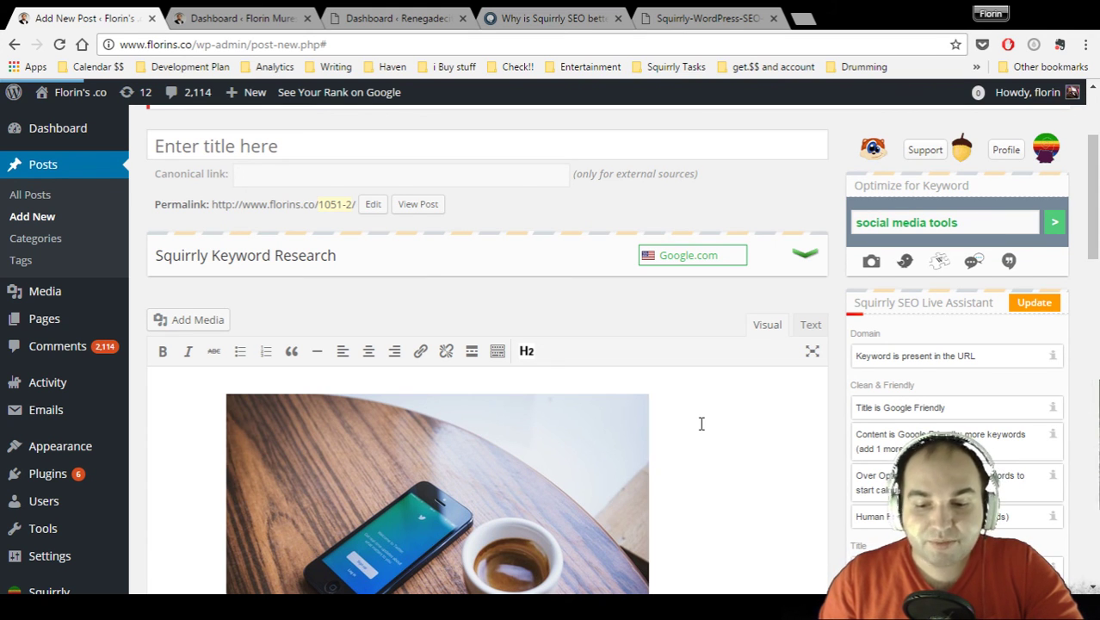
scroll(701, 423, "down", 2)
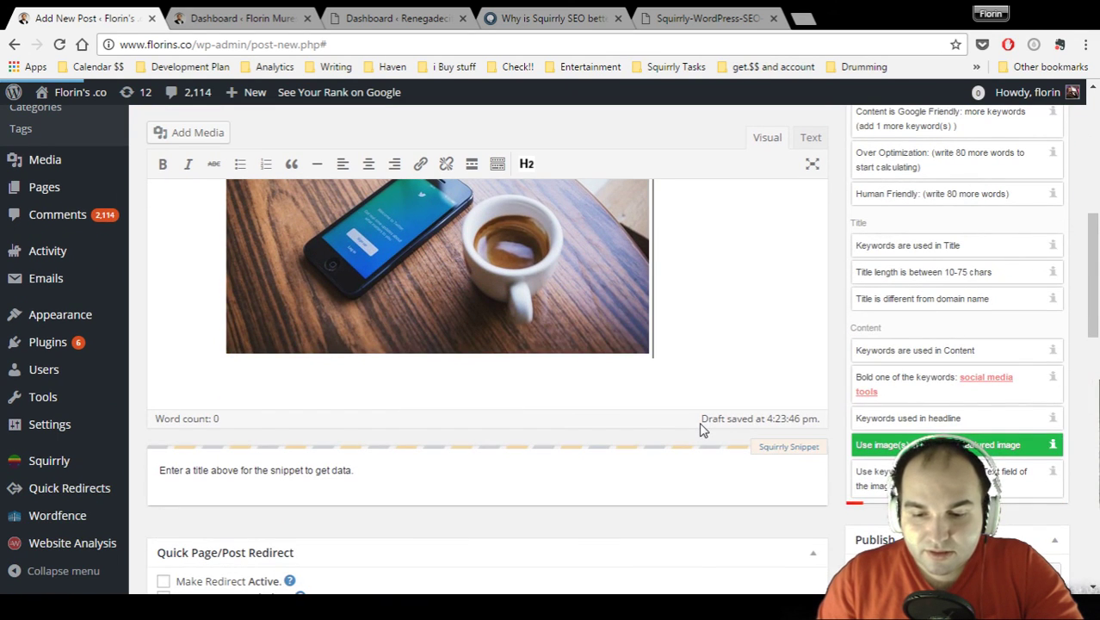
scroll(702, 426, "up", 1)
scroll(701, 423, "up", 2)
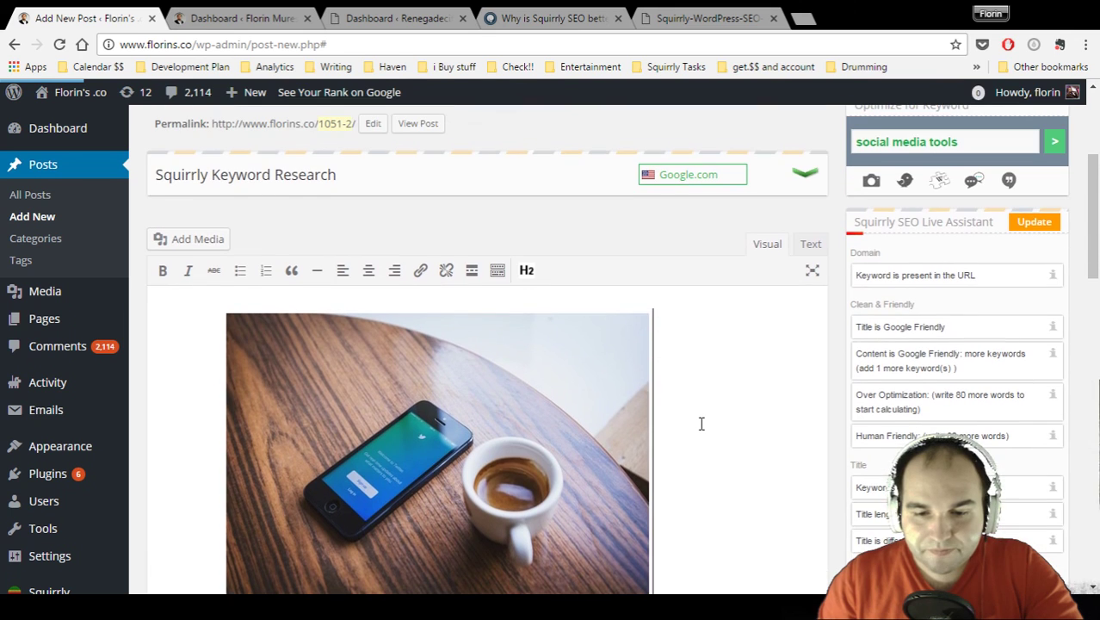
Step: Add an empty paragraph below the phone and coffee cup photo in the post content
key("Return")
scroll(702, 423, "down", 1)
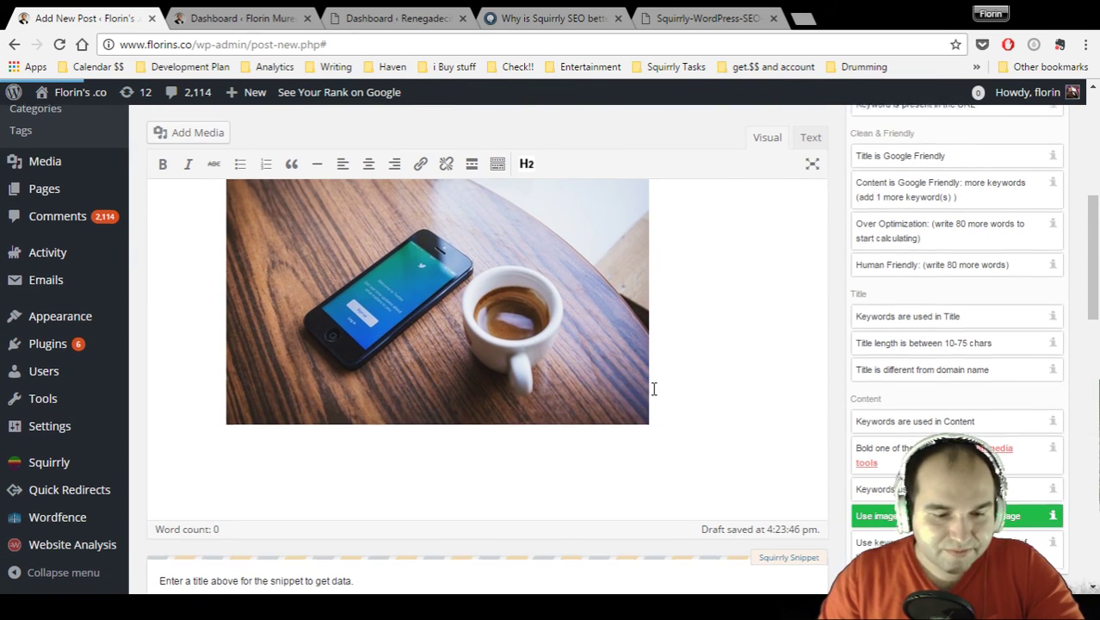
scroll(653, 389, "up", 3)
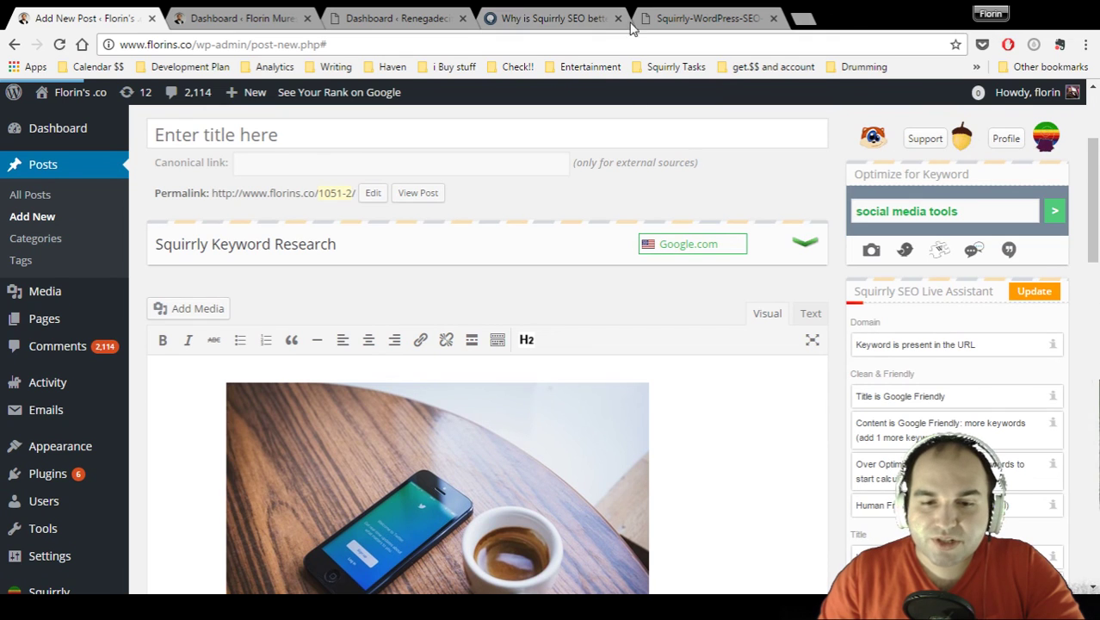
Step: View the content tree stages in the Squirrly versus Yoast article, and return to the post to look over its Live Assistant checks
left_click(512, 17)
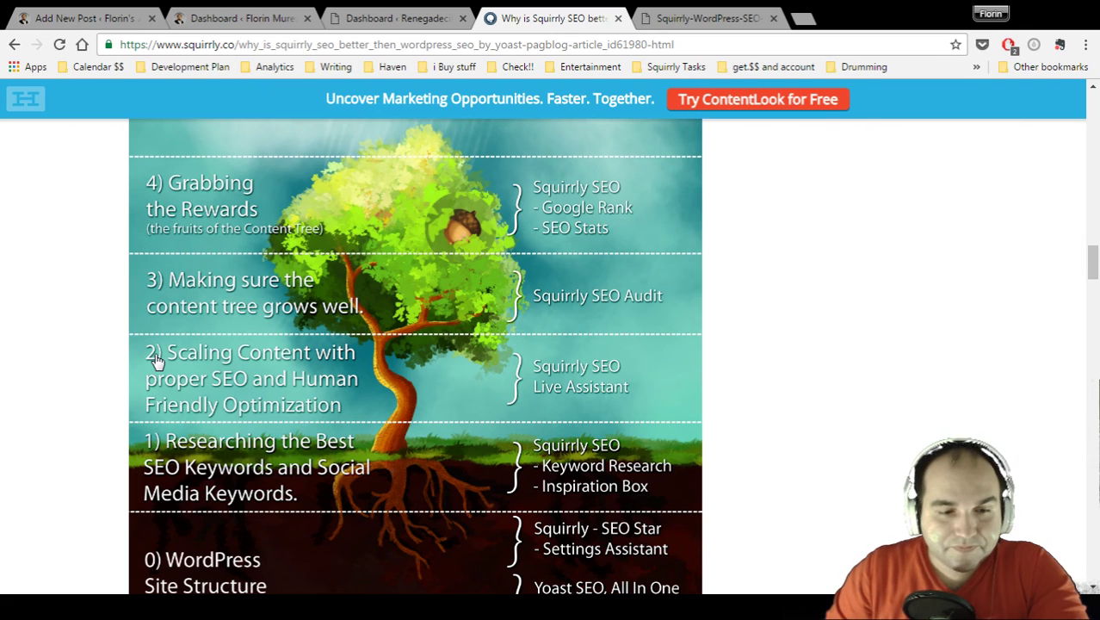
left_click(67, 12)
scroll(995, 428, "down", 3)
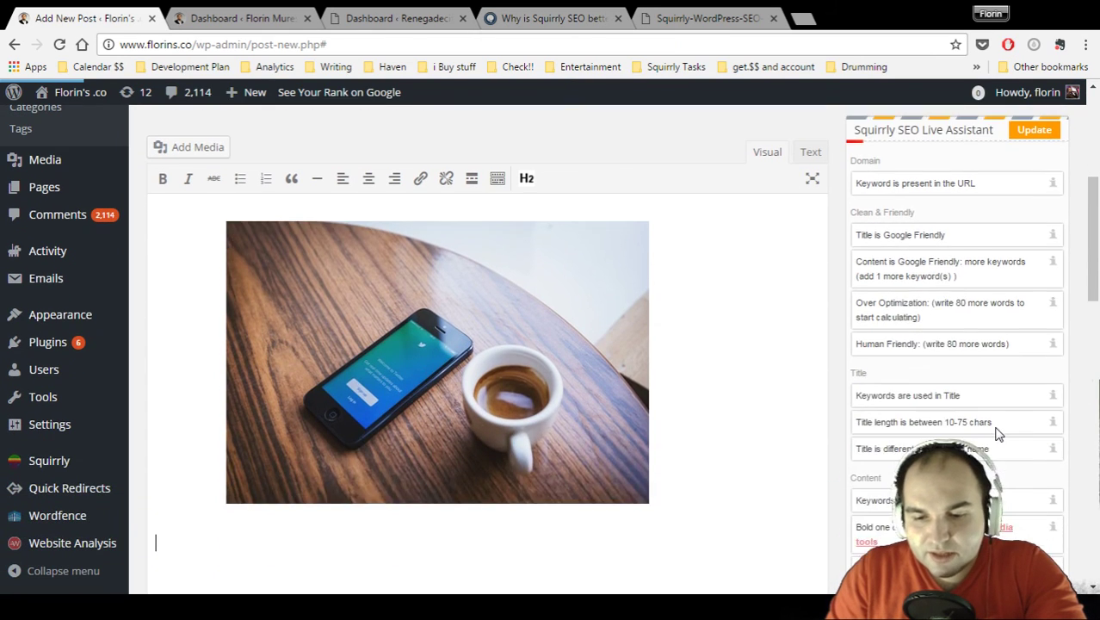
scroll(994, 430, "down", 1)
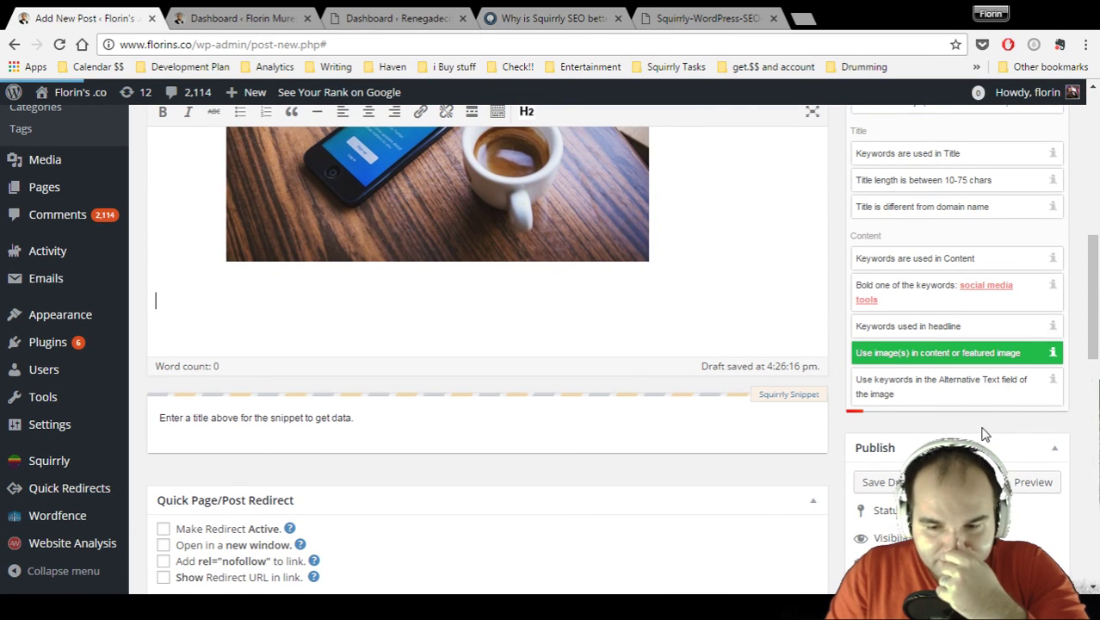
scroll(482, 345, "up", 5)
Step: Title the post "11 Social Media Tools That Will Make You A Superstar in 2017"
left_click(443, 328)
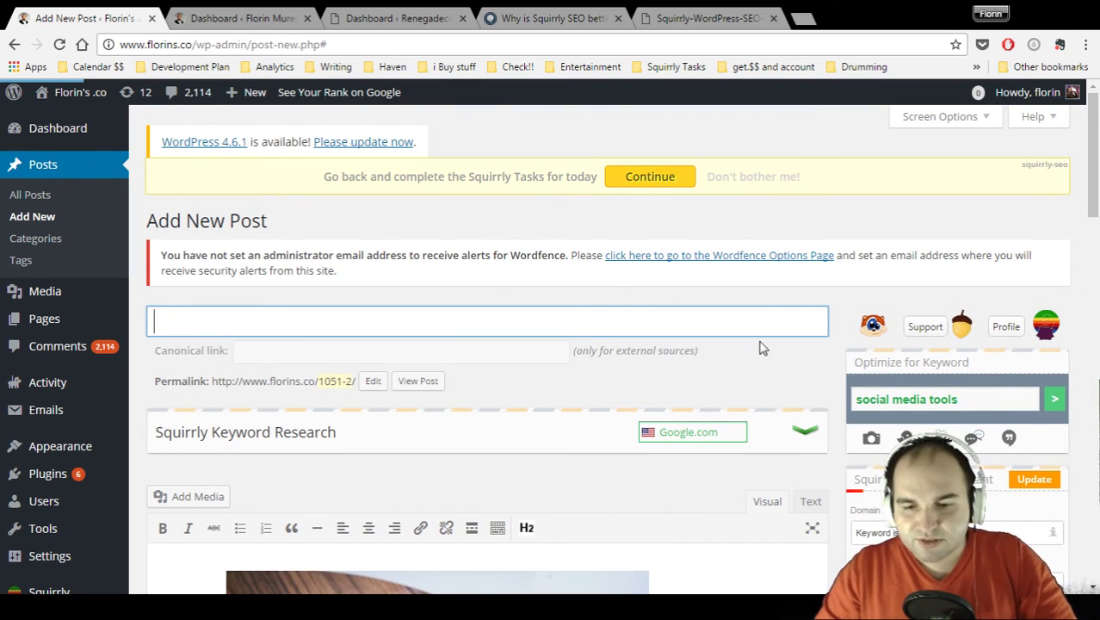
scroll(955, 240, "down", 4)
scroll(955, 241, "up", 2)
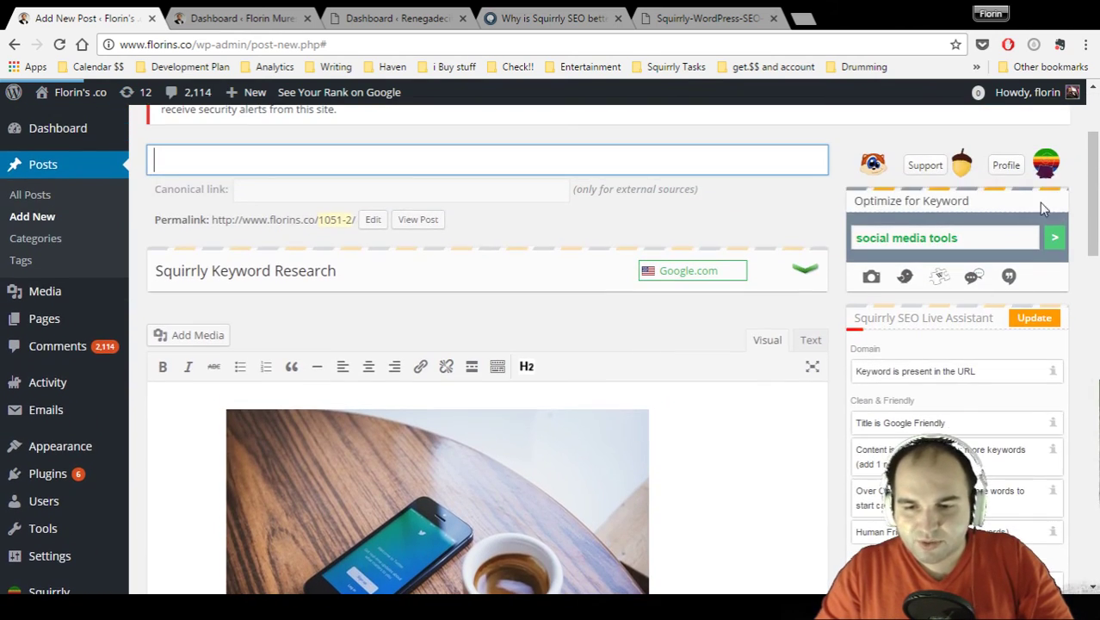
scroll(962, 417, "down", 3)
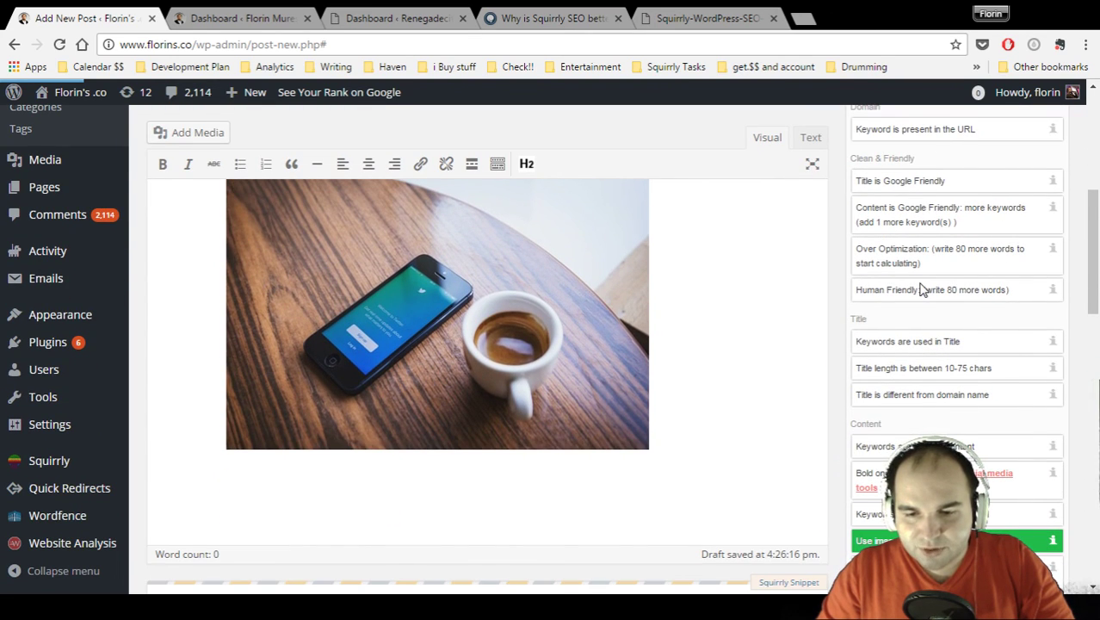
scroll(935, 389, "down", 1)
scroll(887, 356, "up", 3)
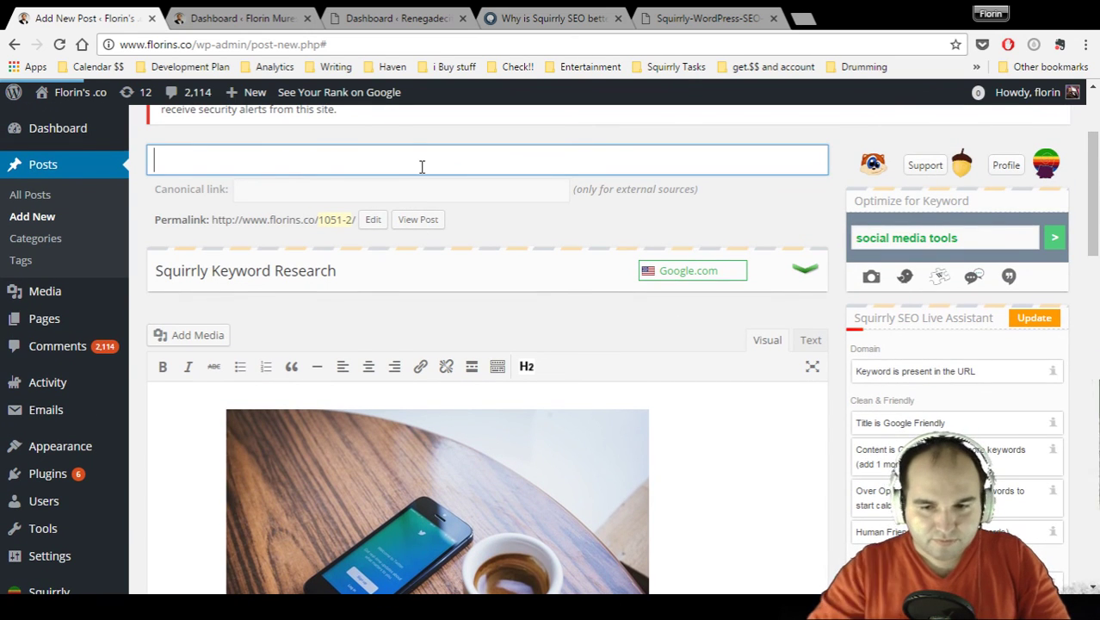
type("11")
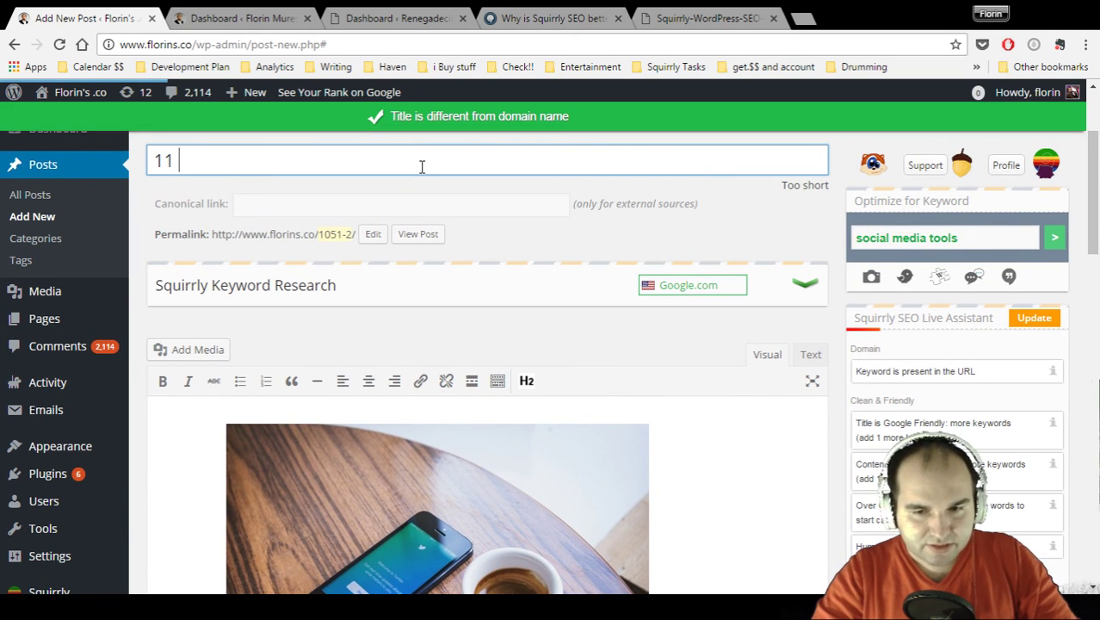
type(" Social M")
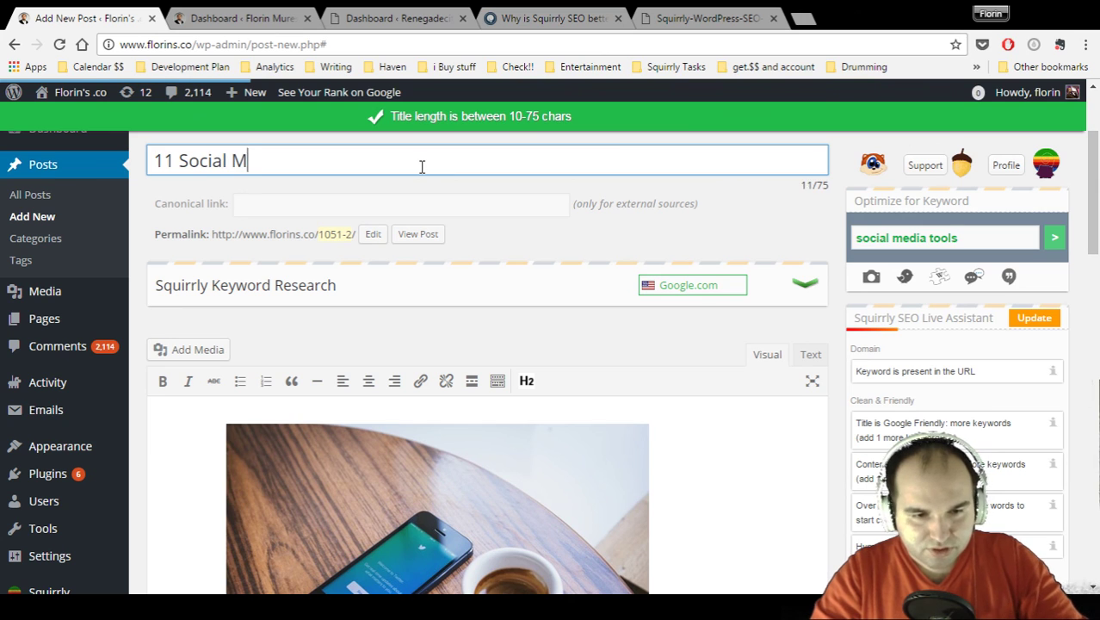
type("edia Tool")
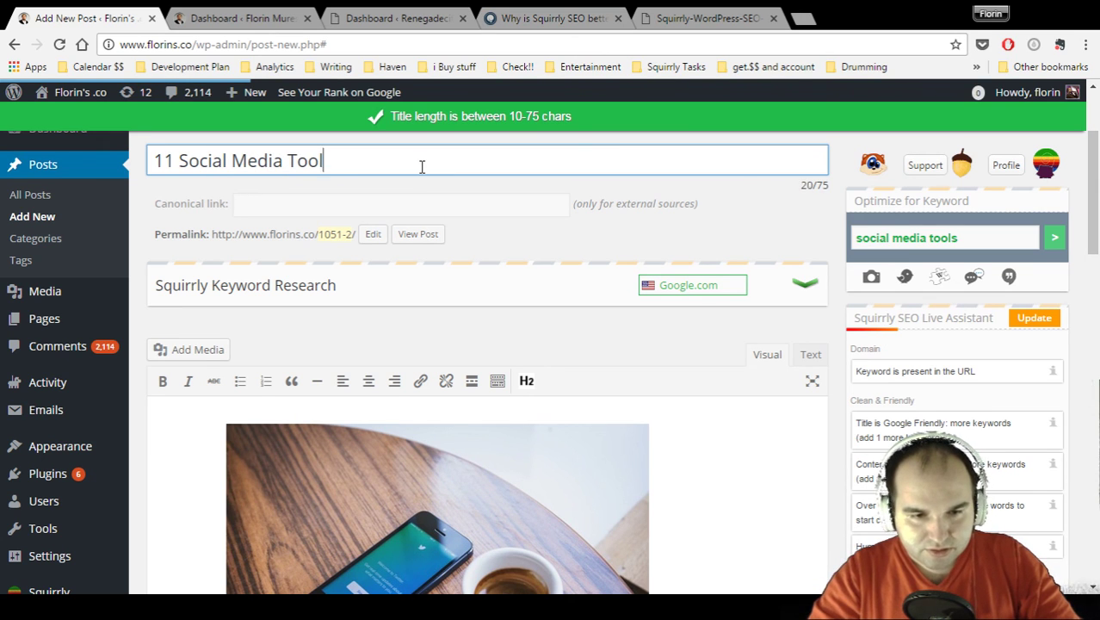
type("s That Wi")
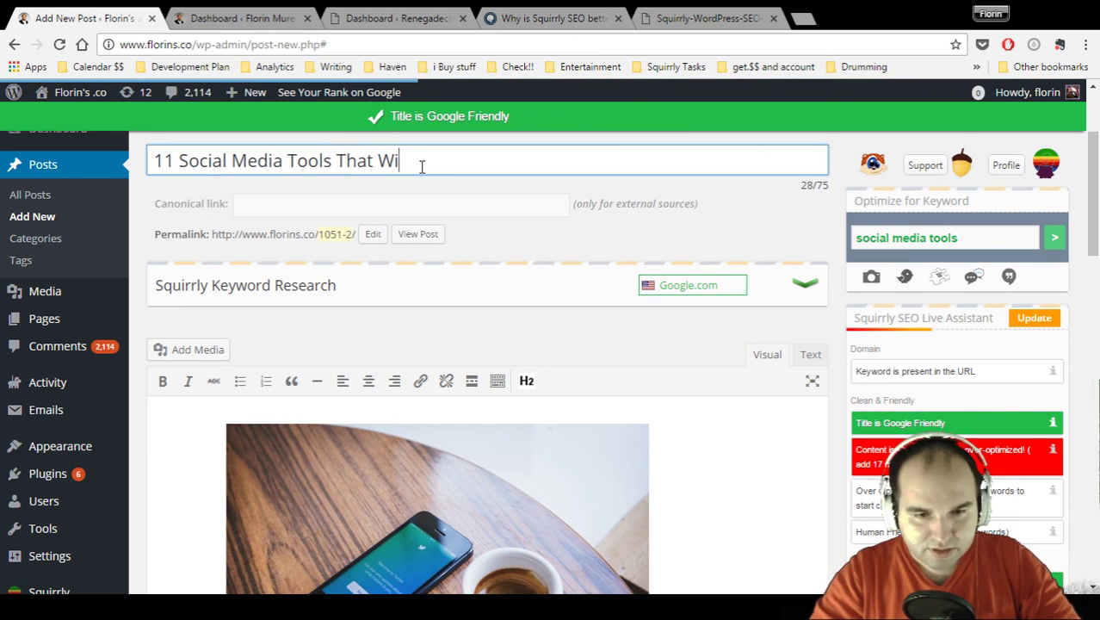
type("ll Make You A supe")
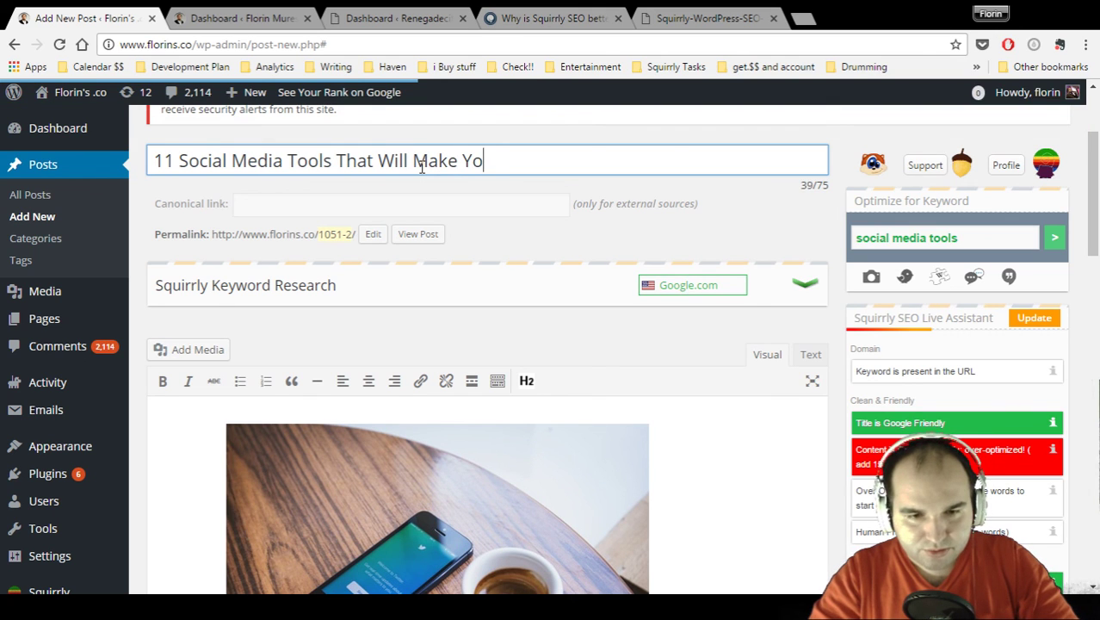
key("BackSpace")
key("BackSpace")
key("BackSpace")
key("BackSpace")
type("Superst")
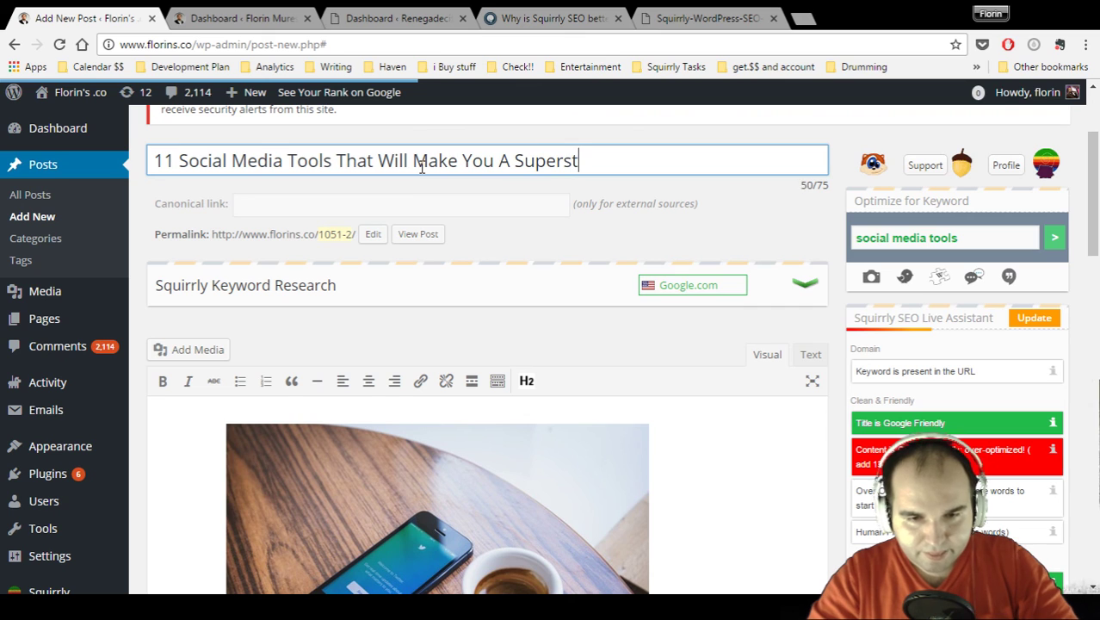
type("ar in 2017")
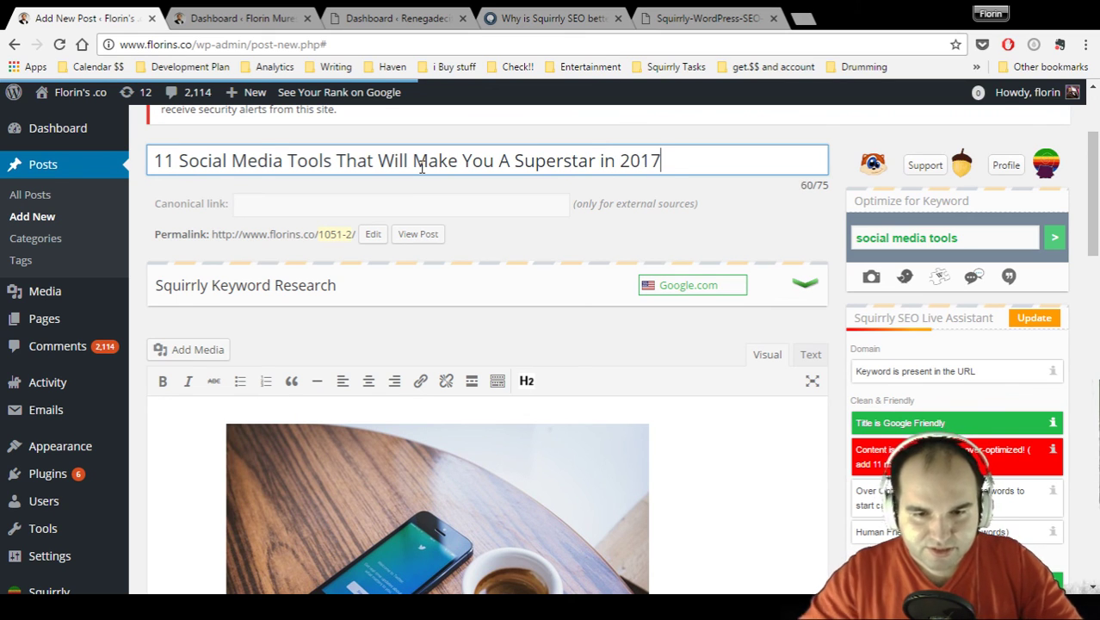
left_click(712, 196)
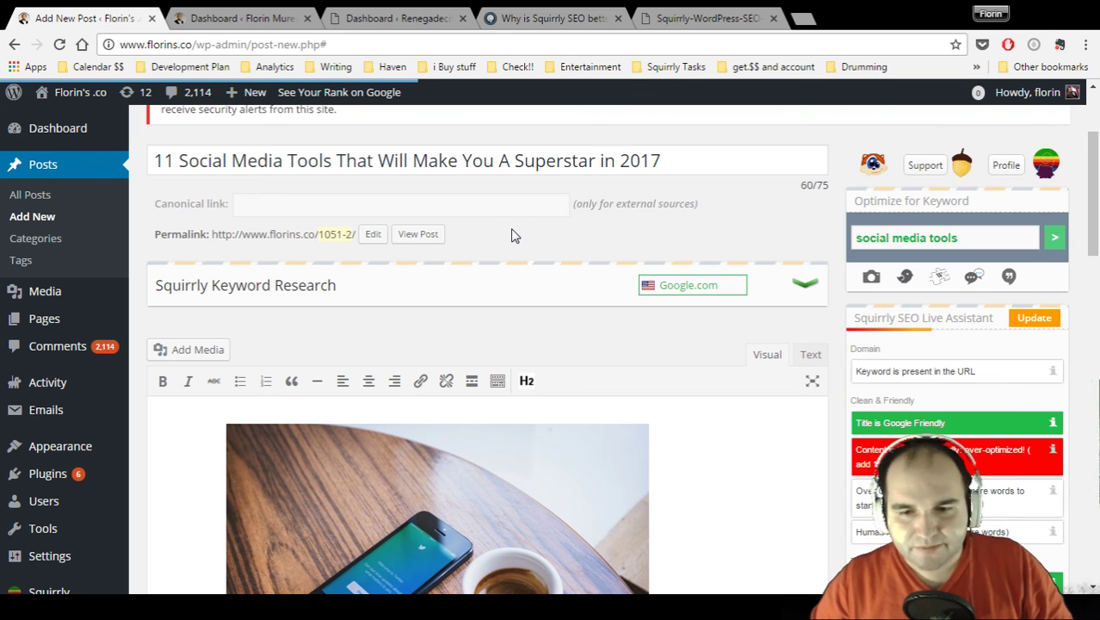
Step: Copy the post title, paste it over the final 2 of the permalink slug, and confirm the new slug
triple_click(522, 164)
key("ctrl+c")
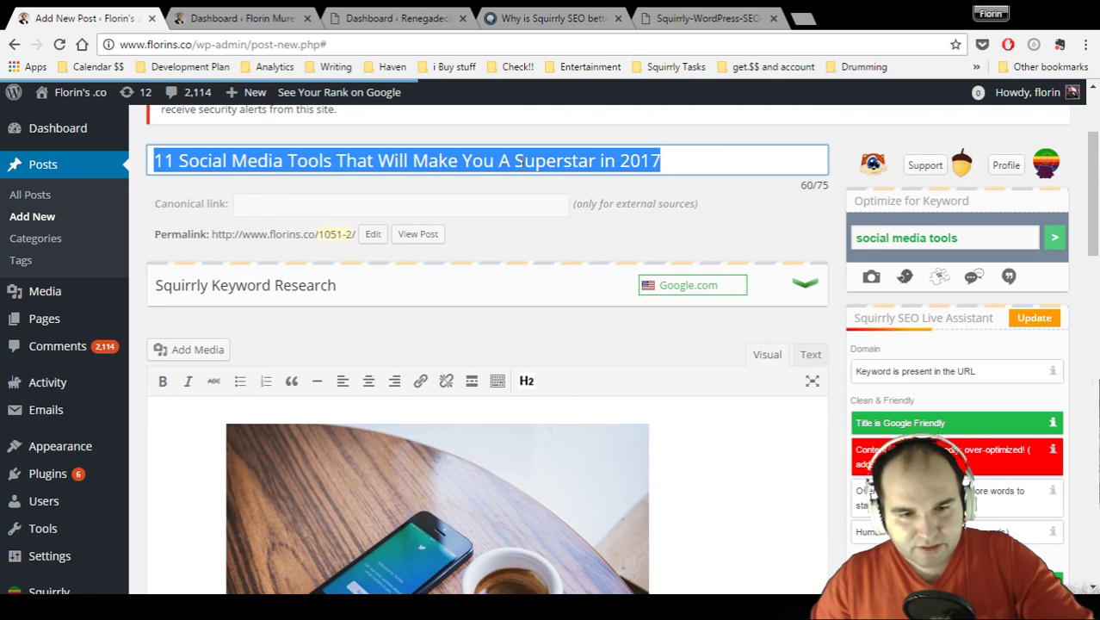
left_click(373, 233)
double_click(353, 234)
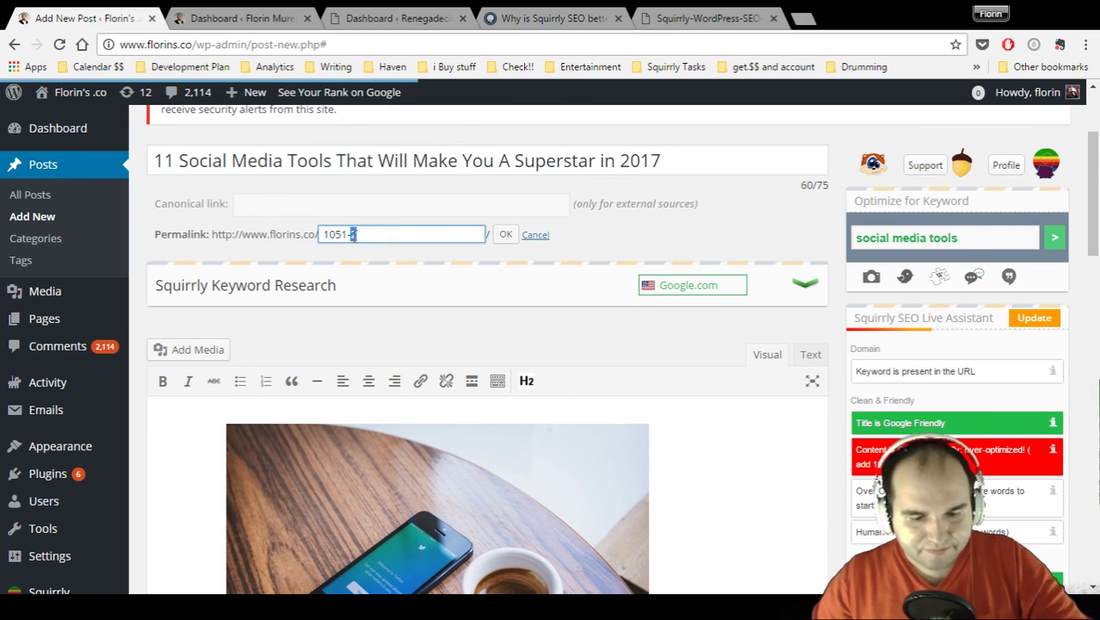
key("ctrl+v")
left_click(506, 234)
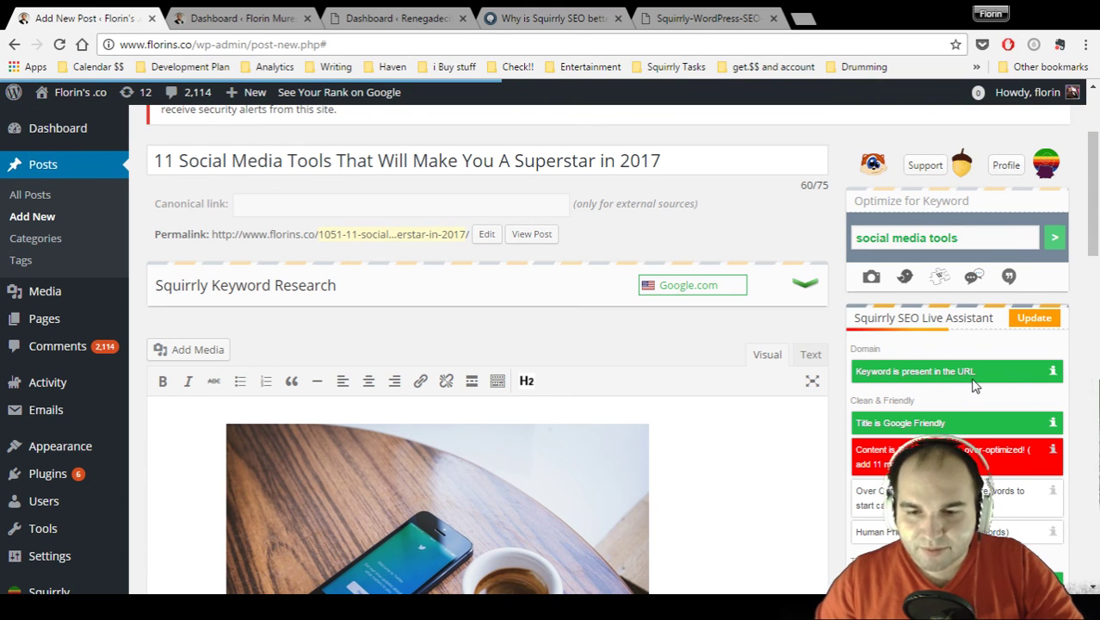
Step: Review the Live Assistant's URL, title and content checks against the new title and permalink
scroll(974, 386, "down", 1)
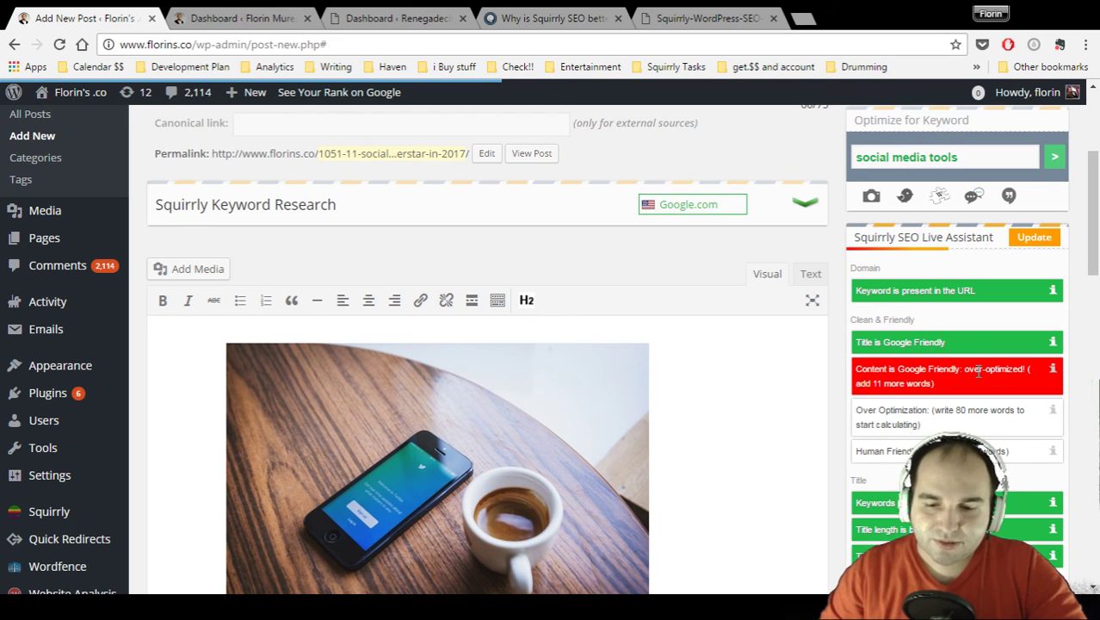
scroll(977, 372, "down", 2)
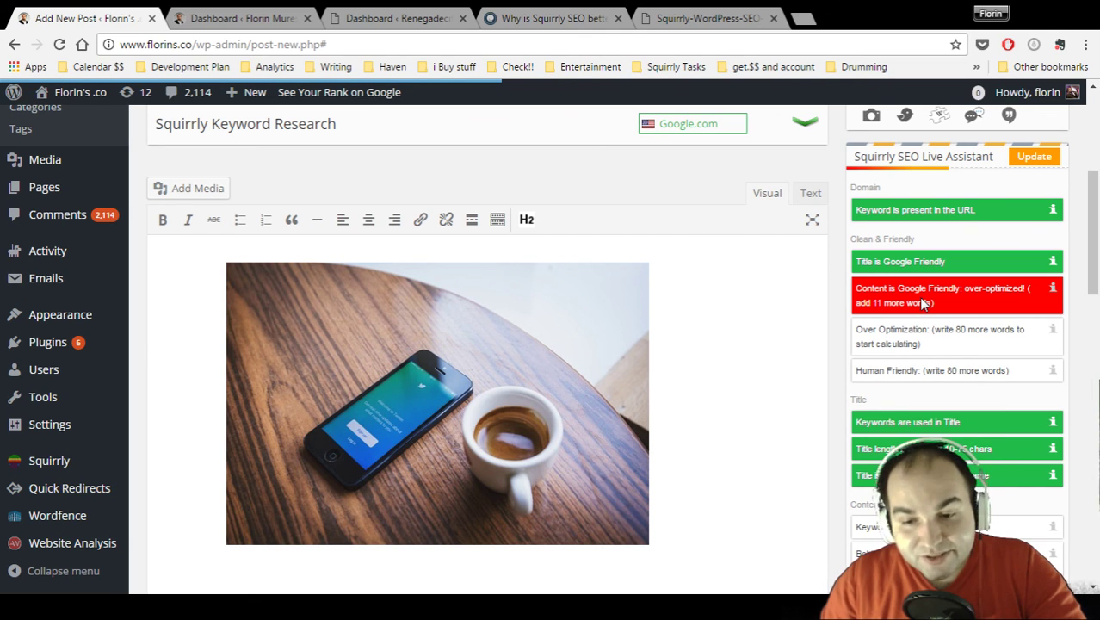
scroll(916, 372, "down", 1)
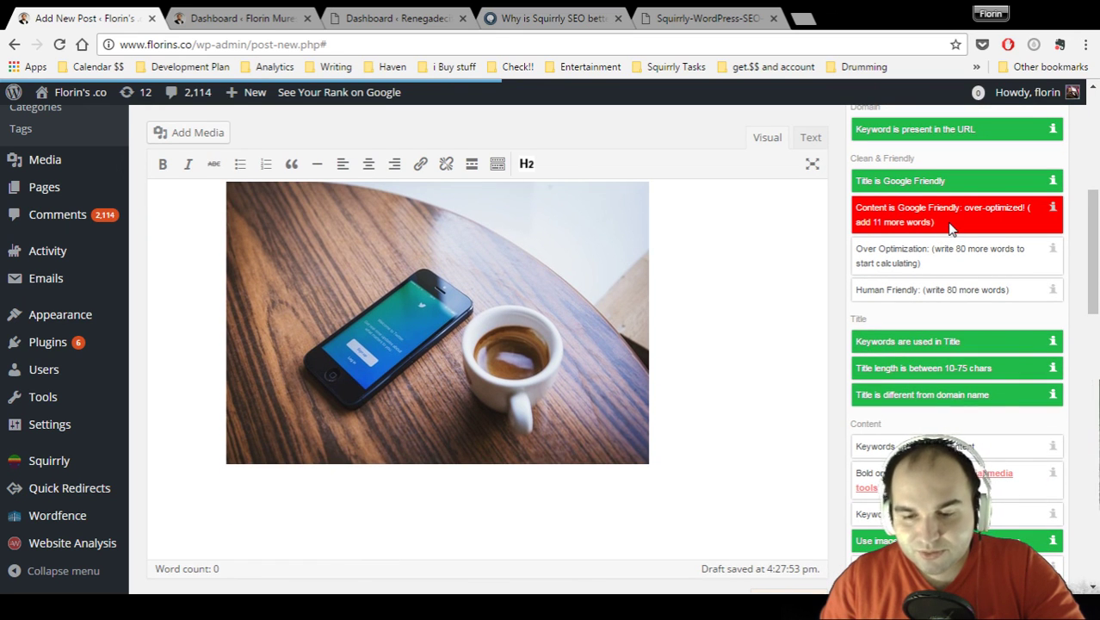
scroll(417, 196, "up", 3)
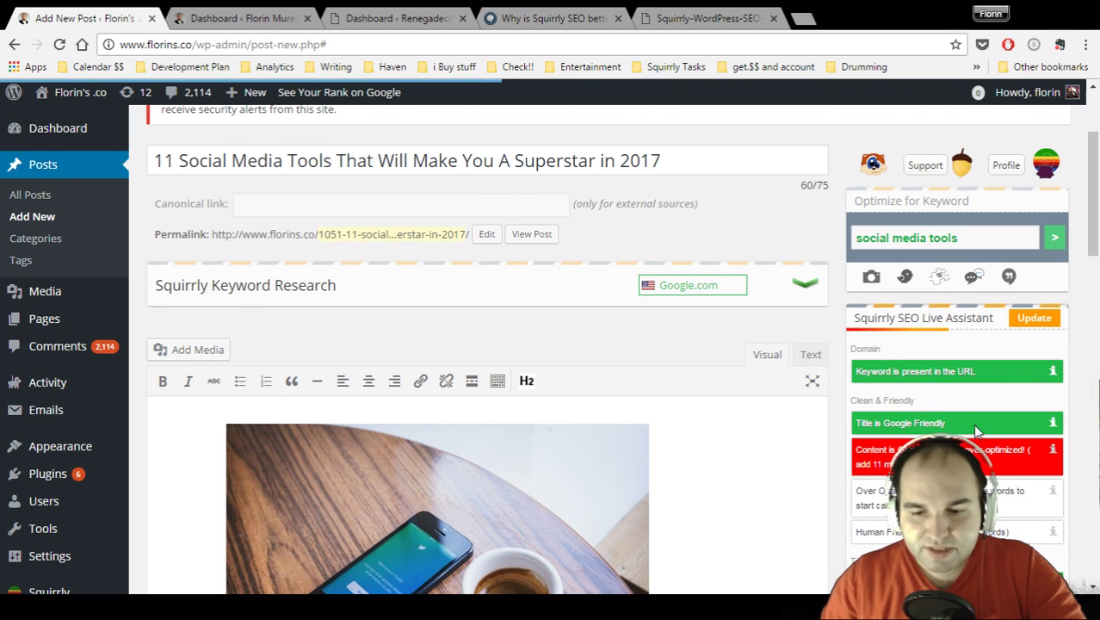
scroll(972, 424, "down", 1)
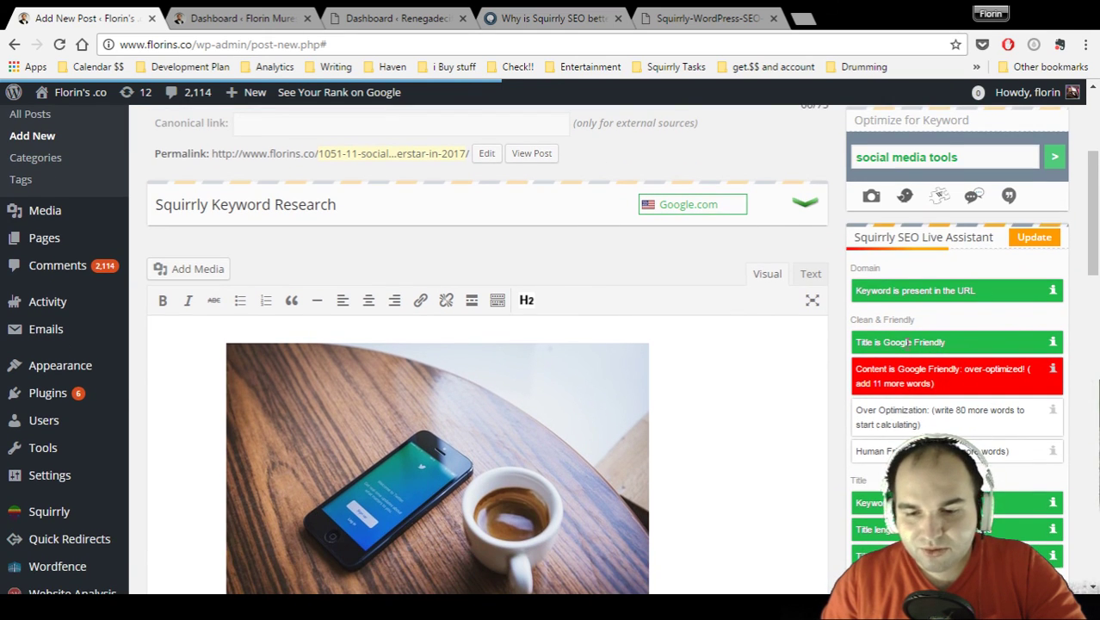
scroll(912, 353, "down", 1)
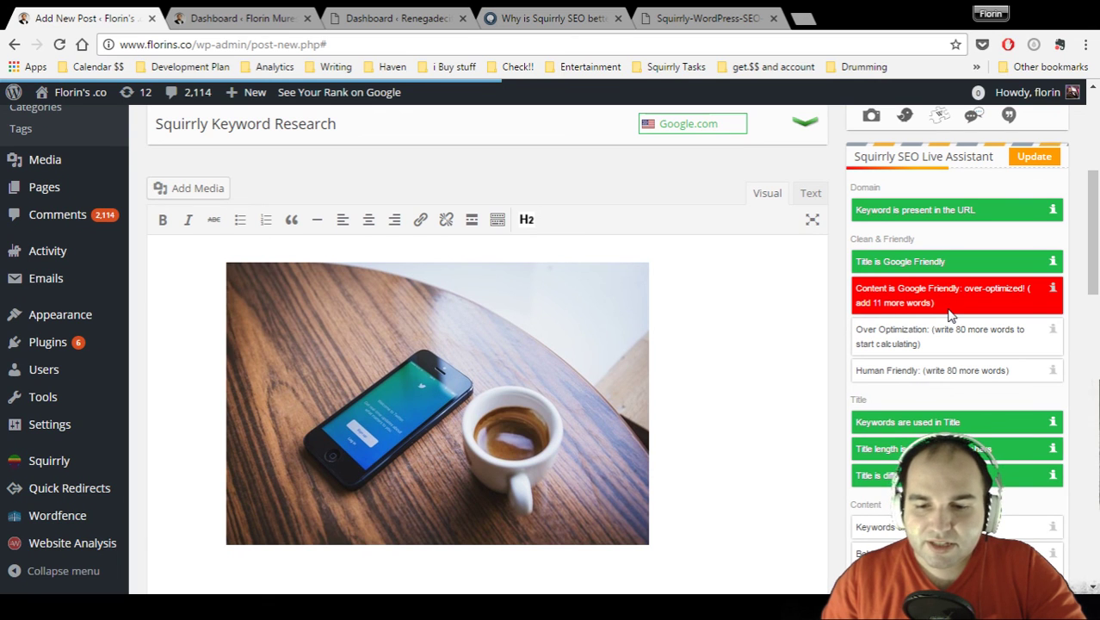
Step: Examine the Live Assistant's over-optimization, human-friendliness, title, content and image checks alongside the post body
scroll(951, 316, "down", 1)
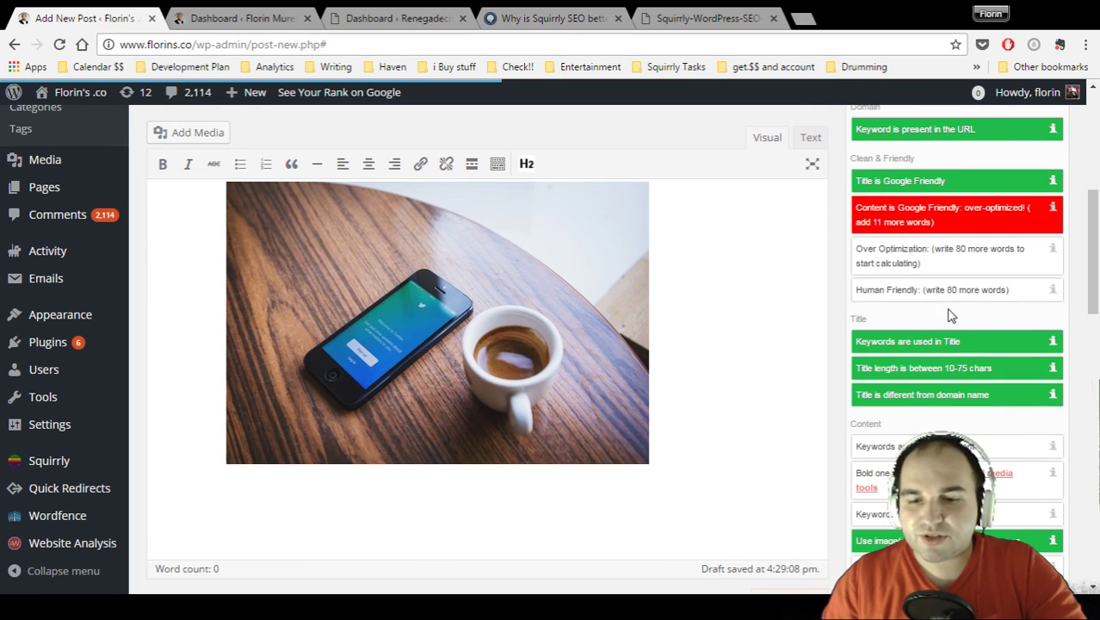
left_click(597, 502)
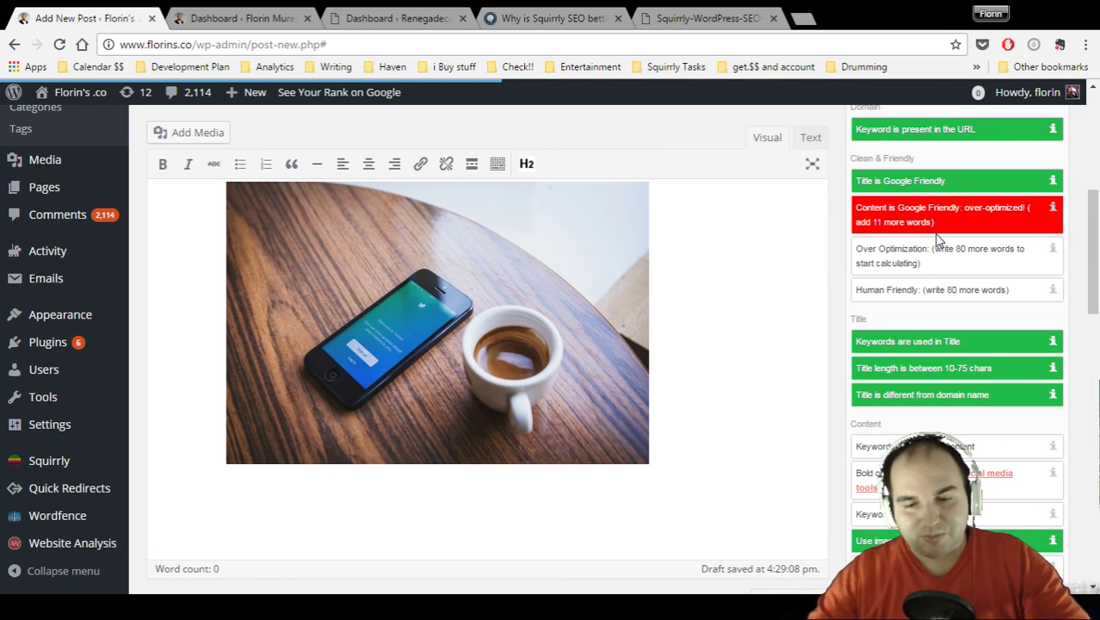
scroll(939, 241, "down", 1)
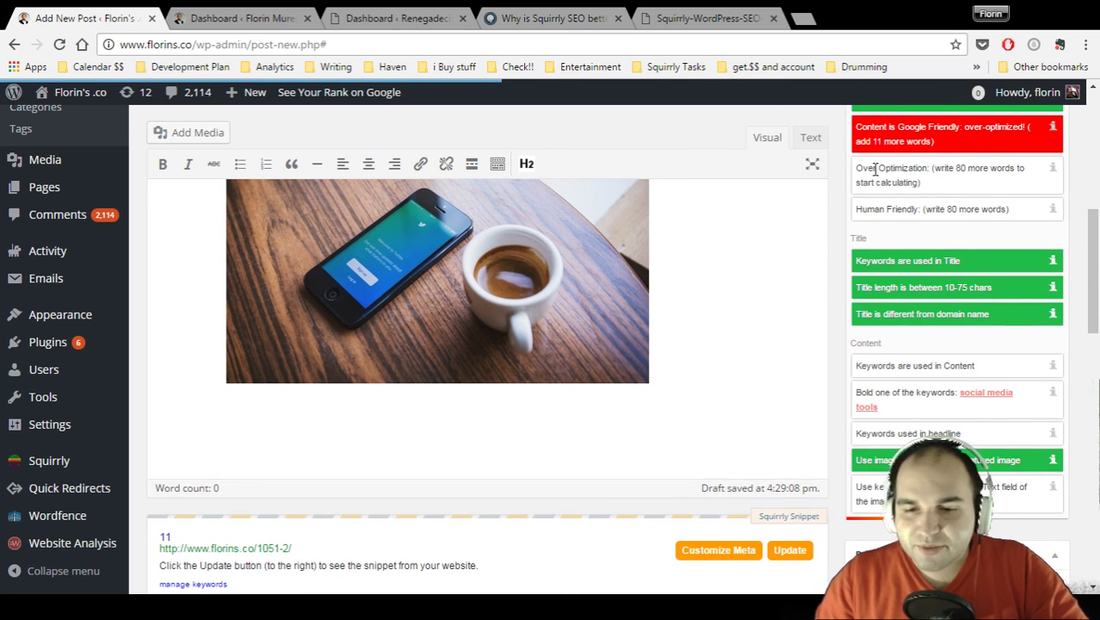
left_click_drag(875, 169, 926, 171)
left_click_drag(874, 209, 970, 200)
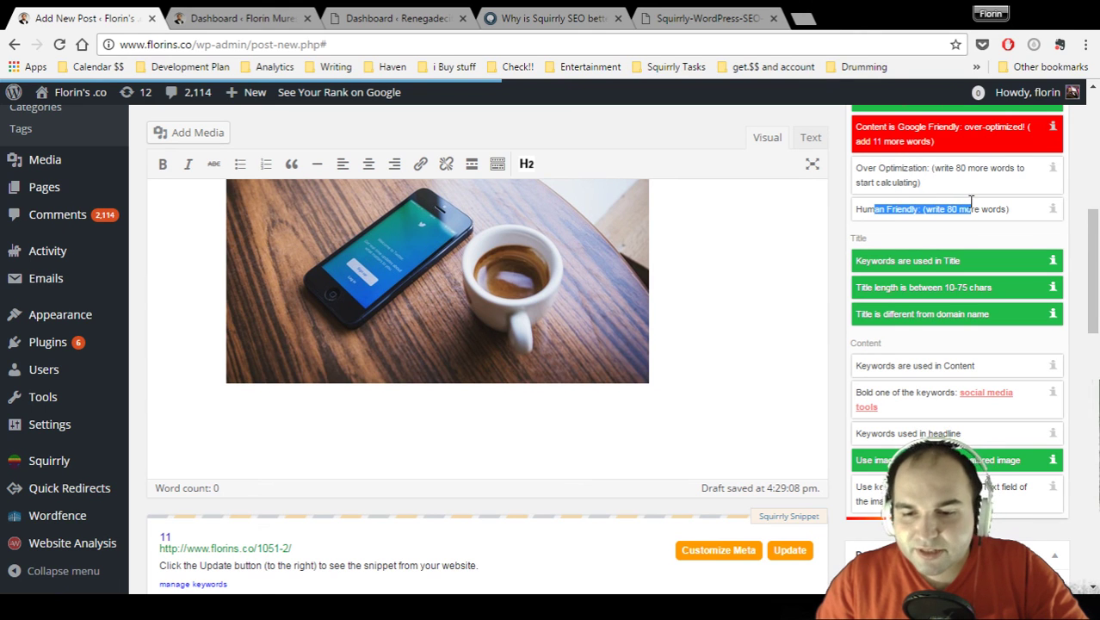
left_click(971, 260)
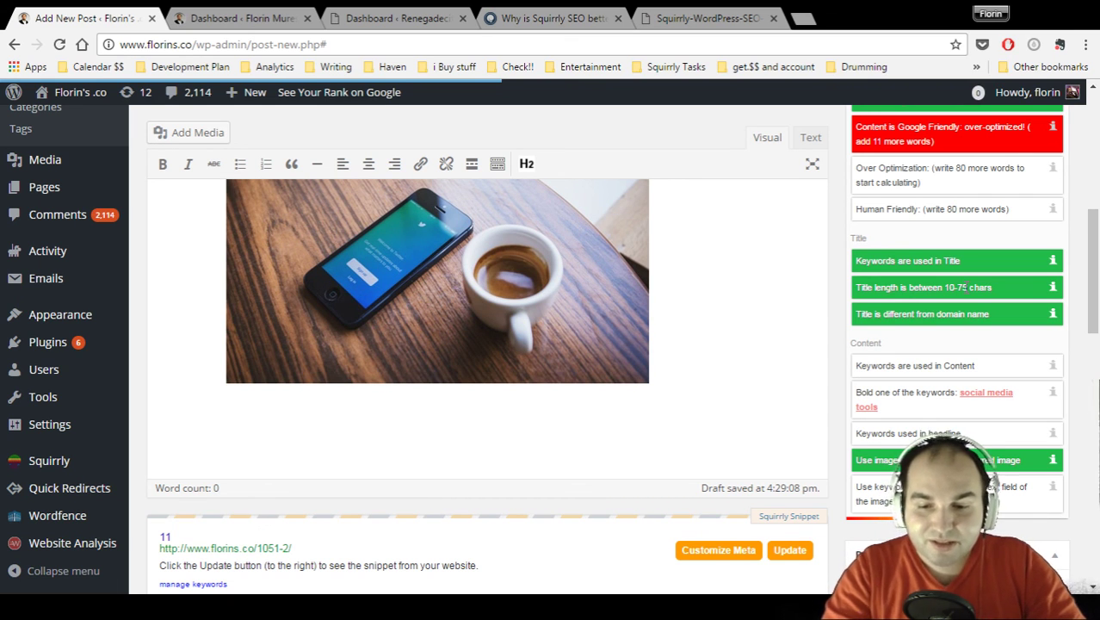
scroll(987, 294, "down", 1)
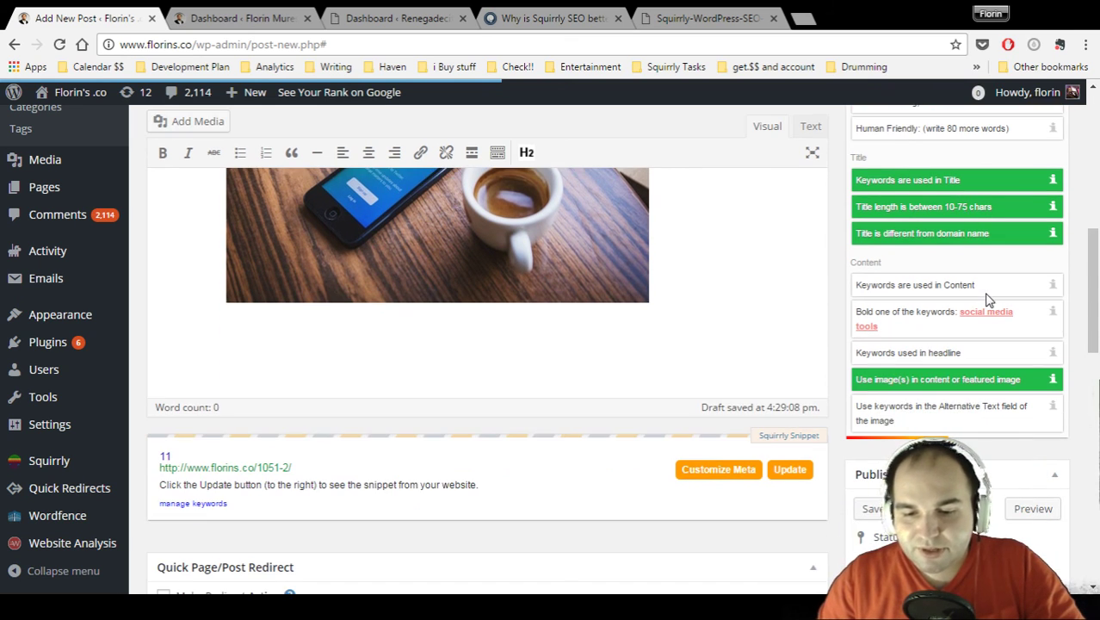
scroll(953, 371, "down", 1)
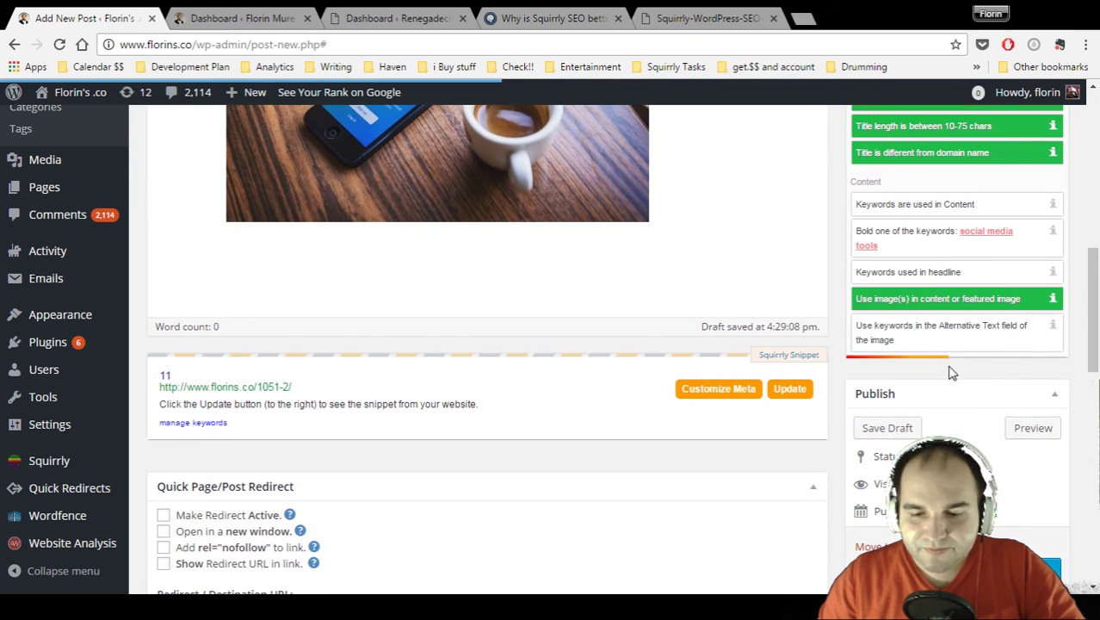
Step: Save the post as a draft and look over its refreshed Squirrly Snippet below the editor
left_click(892, 430)
scroll(892, 433, "down", 3)
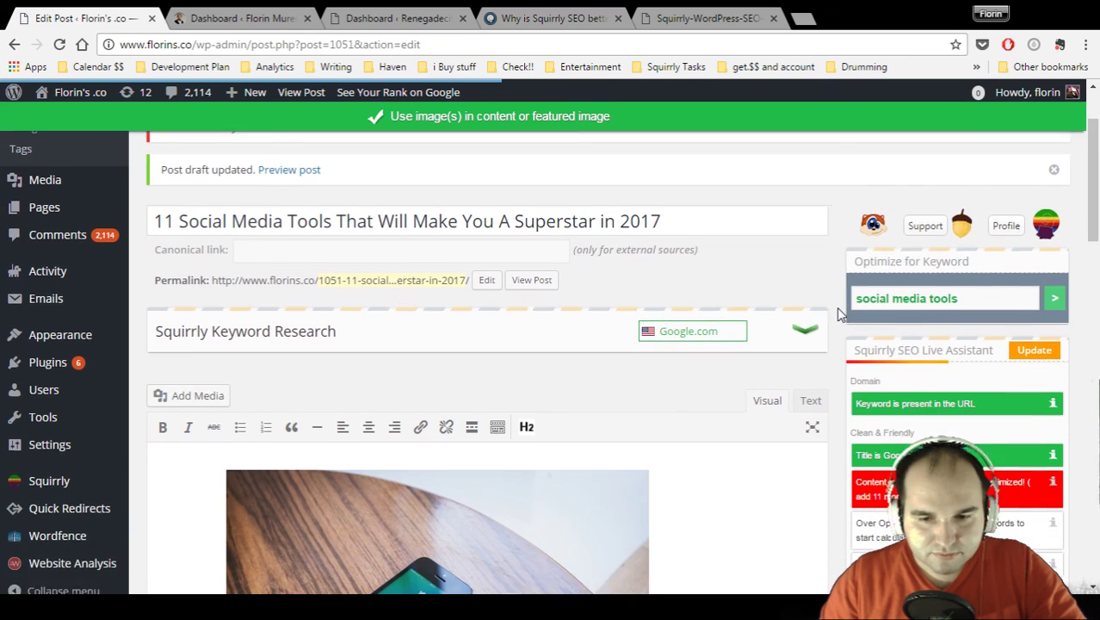
scroll(841, 327, "down", 5)
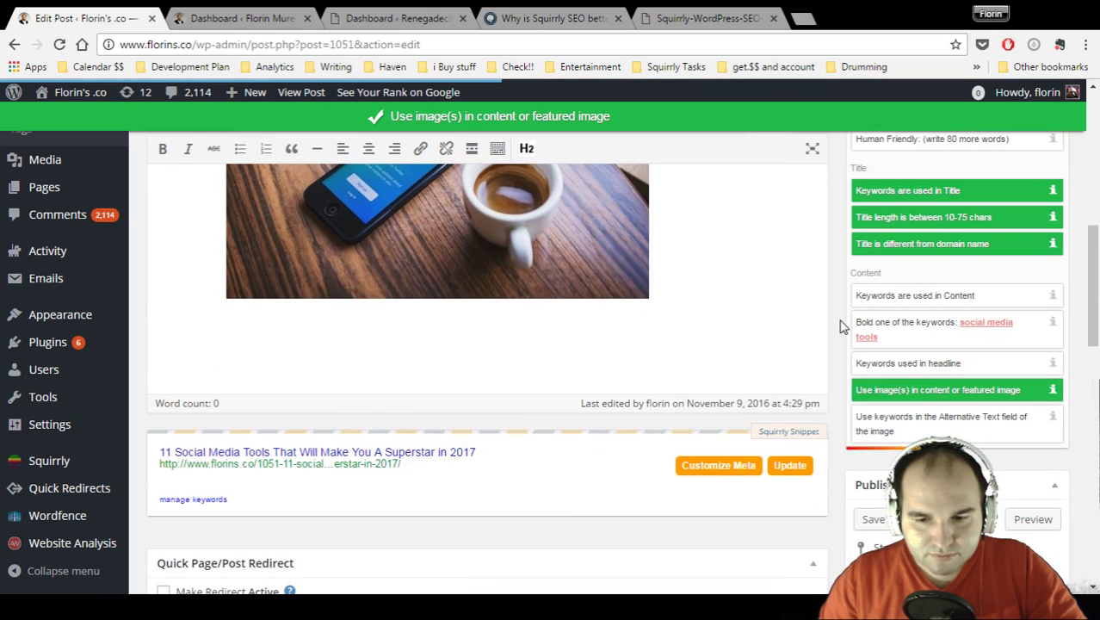
scroll(842, 327, "down", 1)
scroll(842, 327, "up", 1)
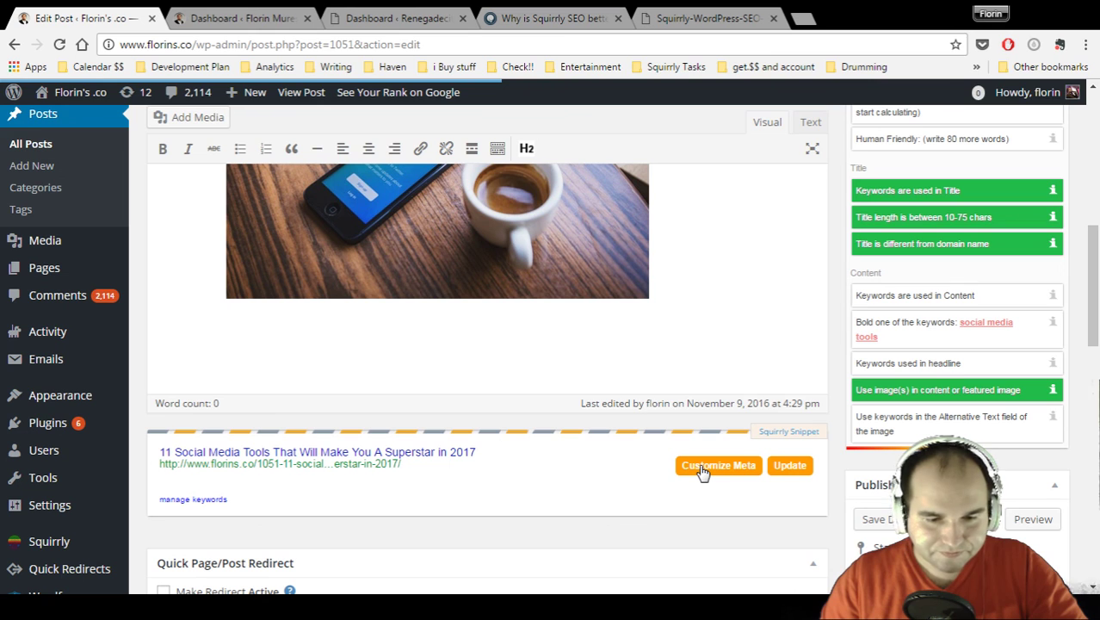
scroll(702, 472, "down", 1)
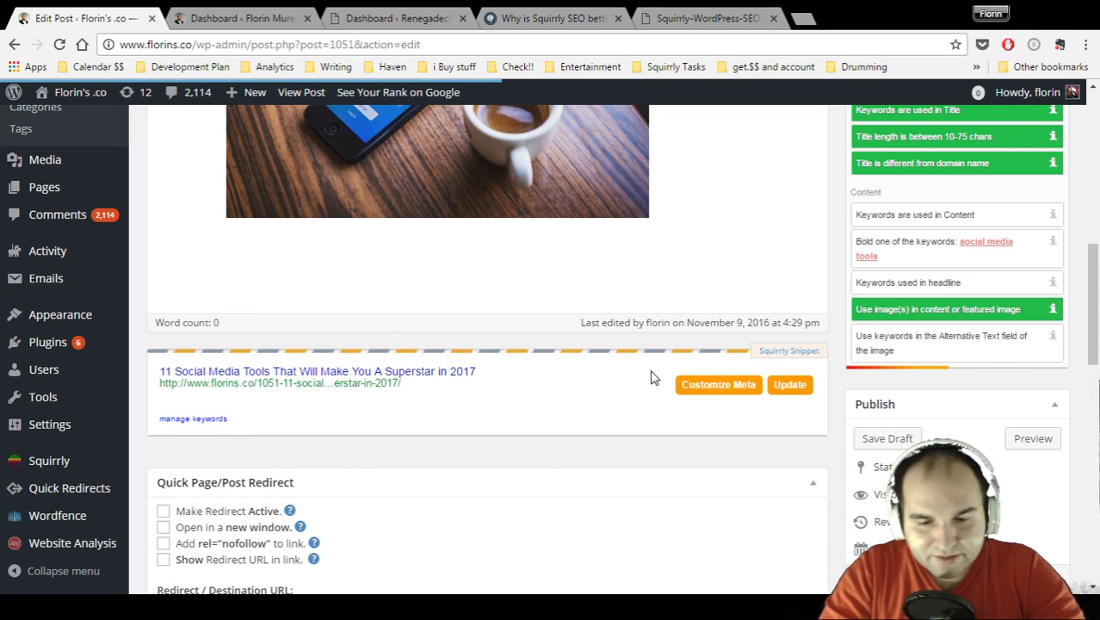
Step: Set the snippet's meta description to "You'll get to learn about secret tools that brands like H&M use to make their brand relevant in 2017" and save
left_click(738, 385)
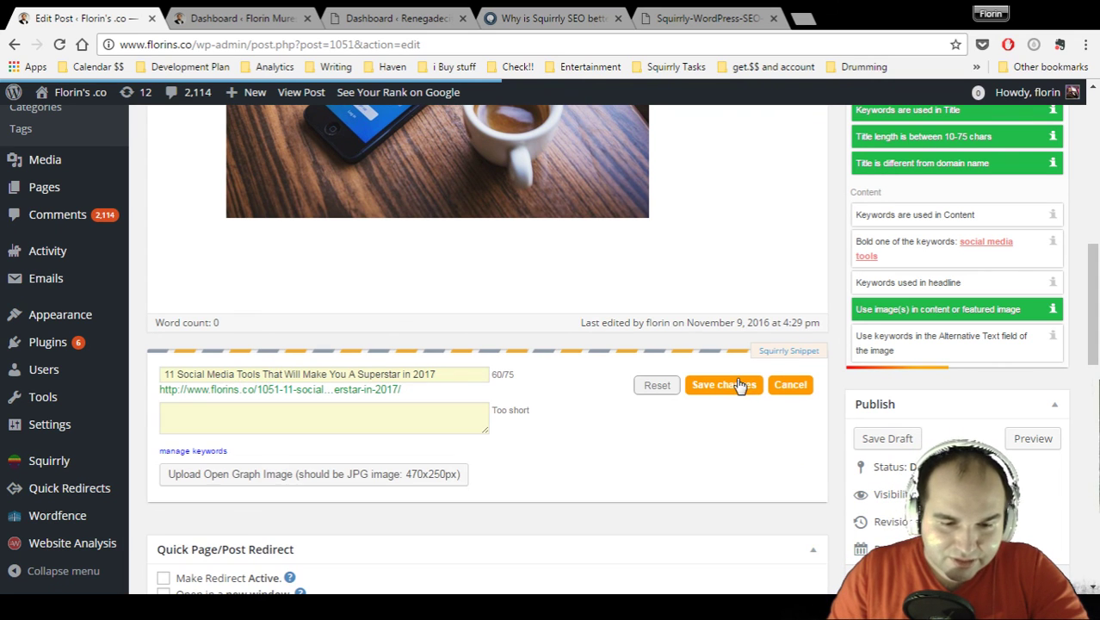
left_click(410, 403)
type("You'll")
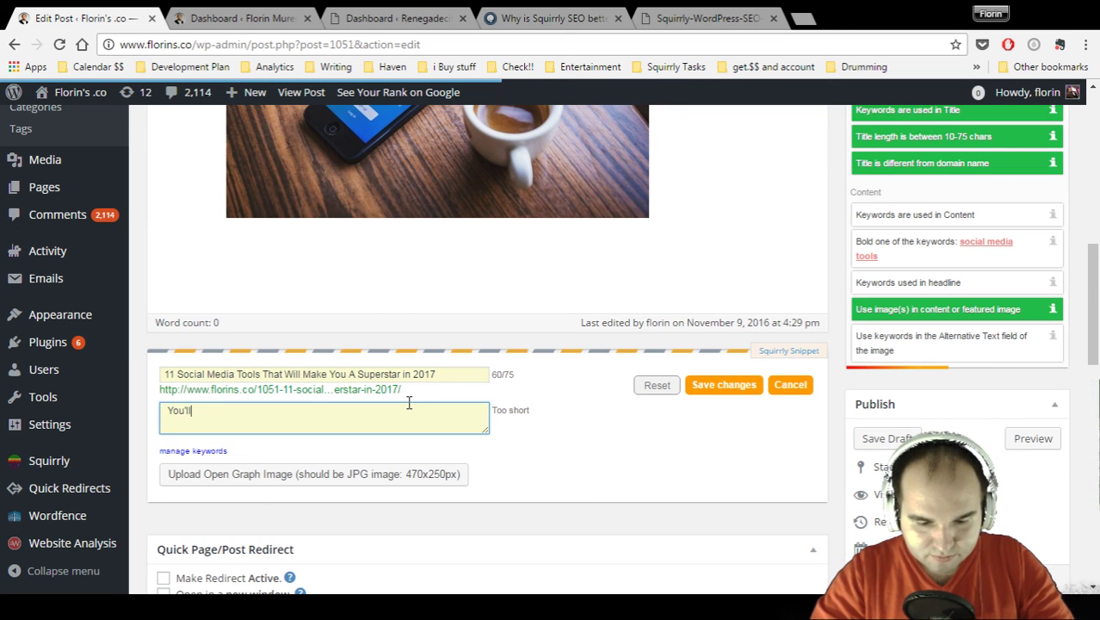
type(" get to learn")
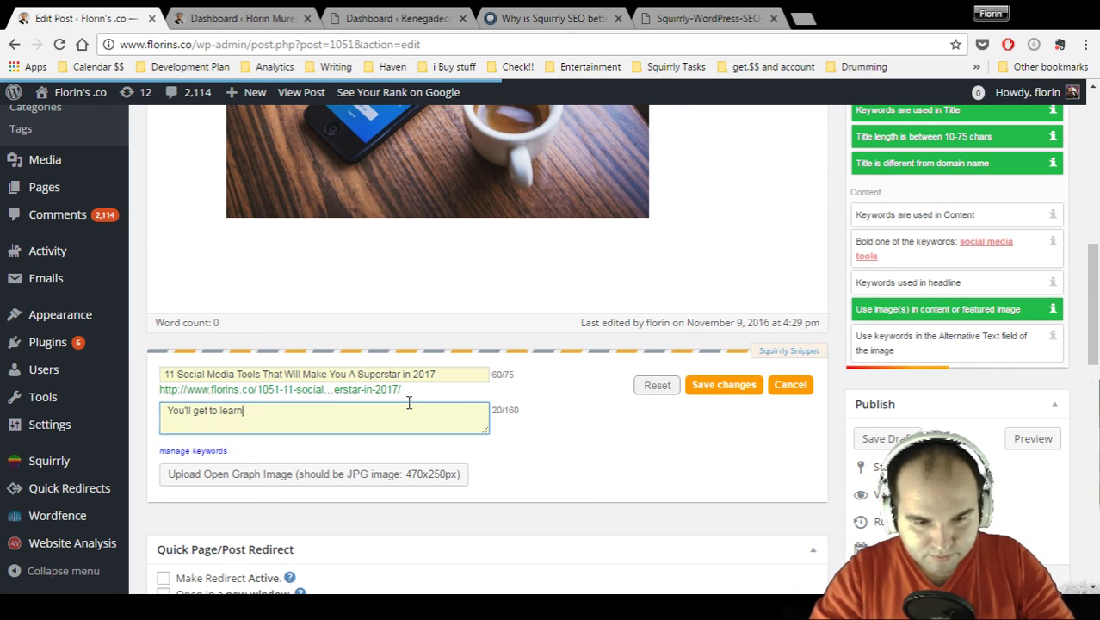
type(" about s")
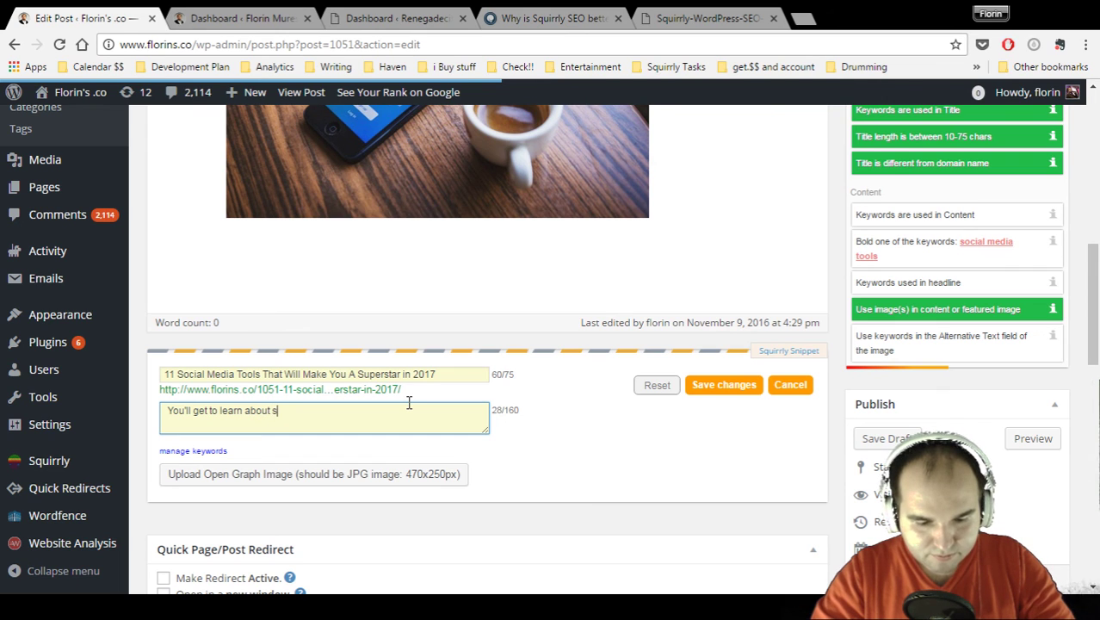
type("ecret tools that")
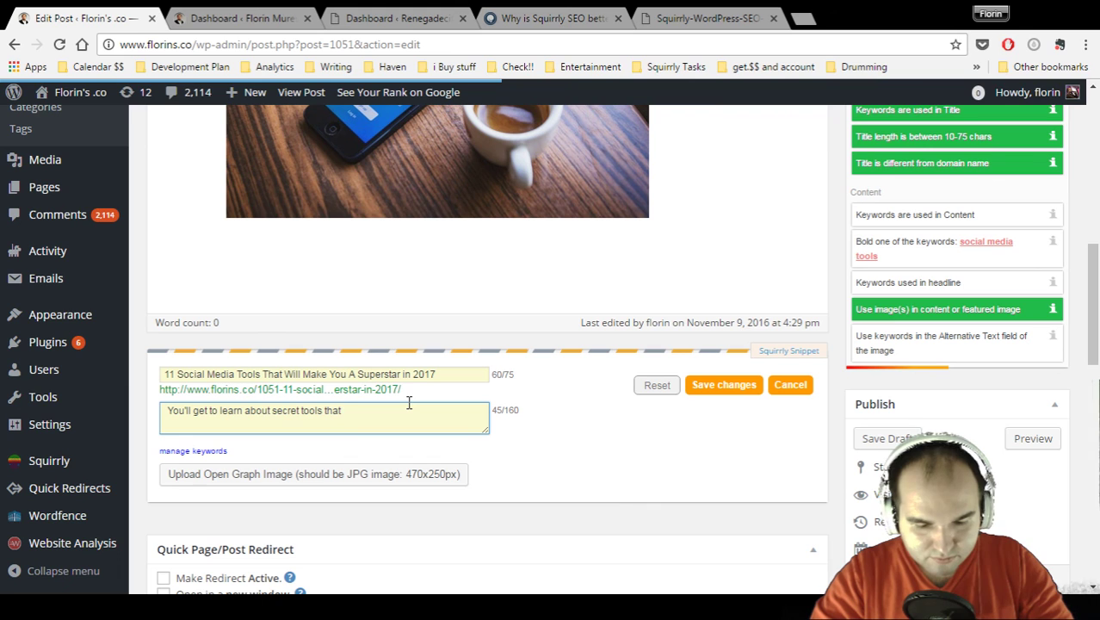
type(" bra")
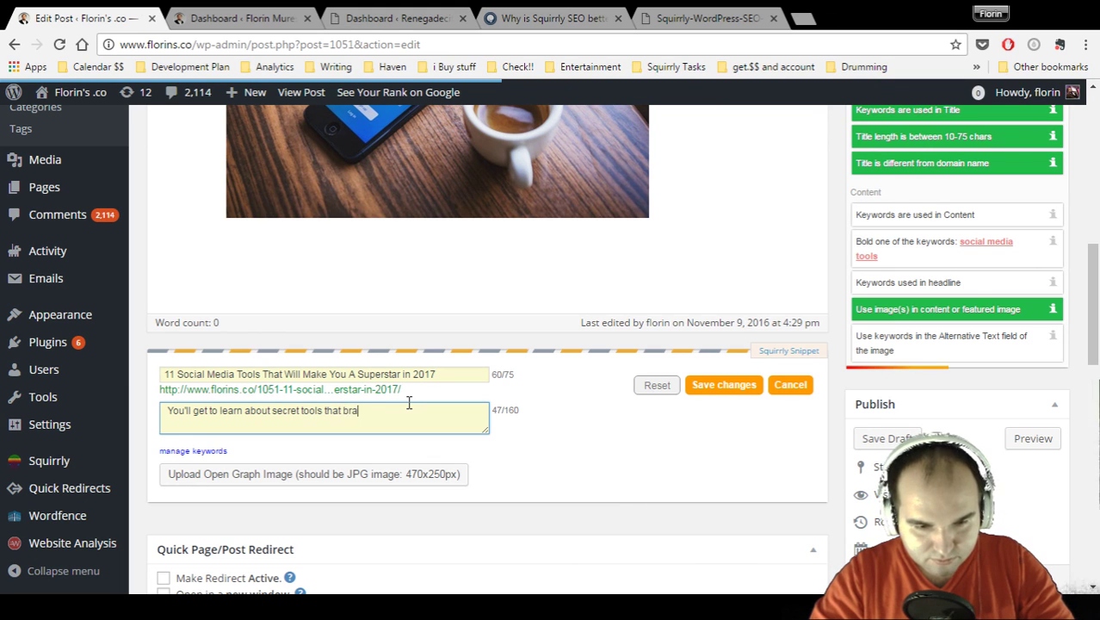
type("nds likke H")
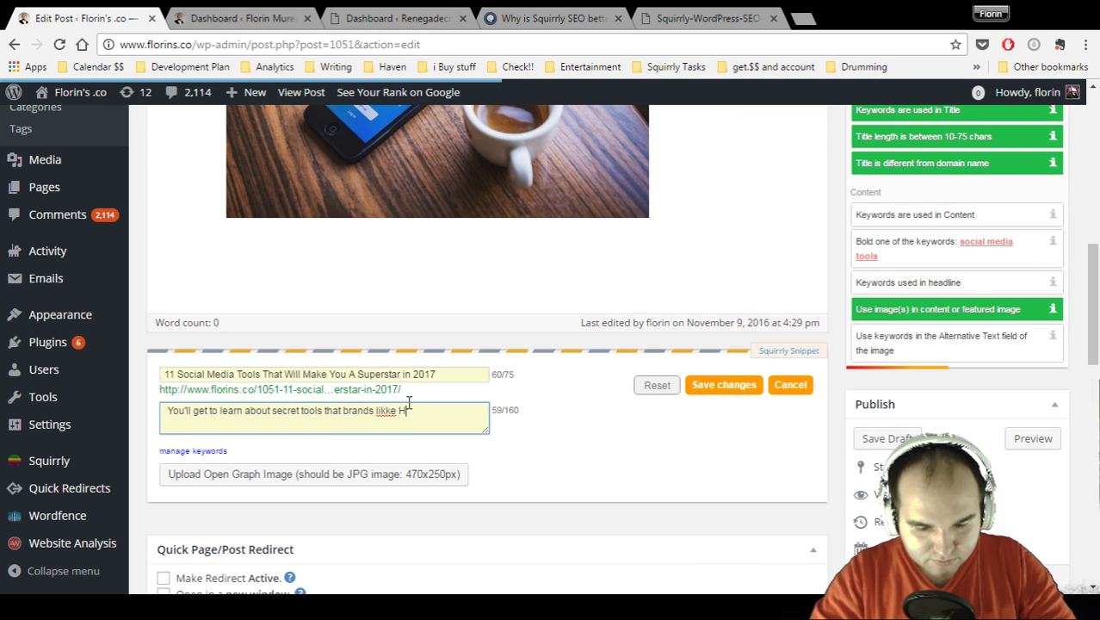
type("&M u")
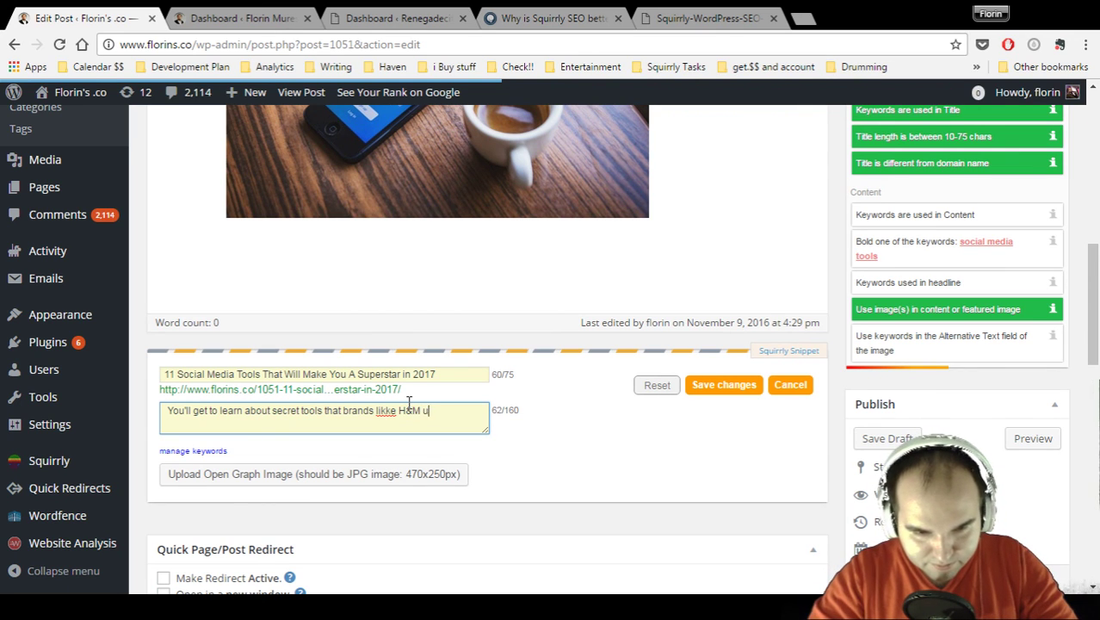
type("se to m")
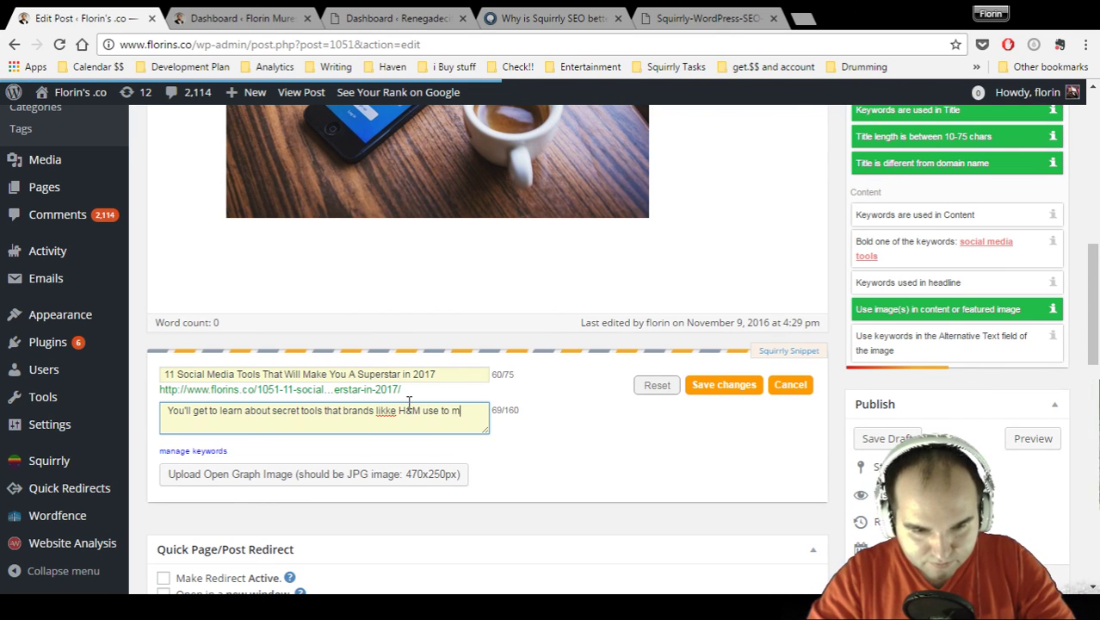
type("ake ")
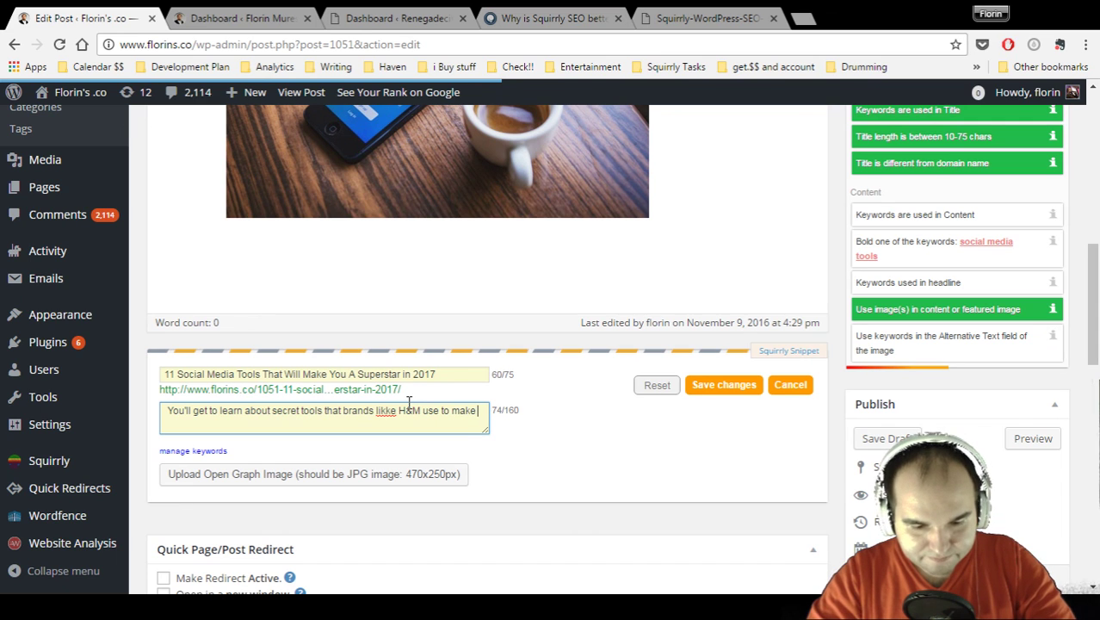
type("their brand")
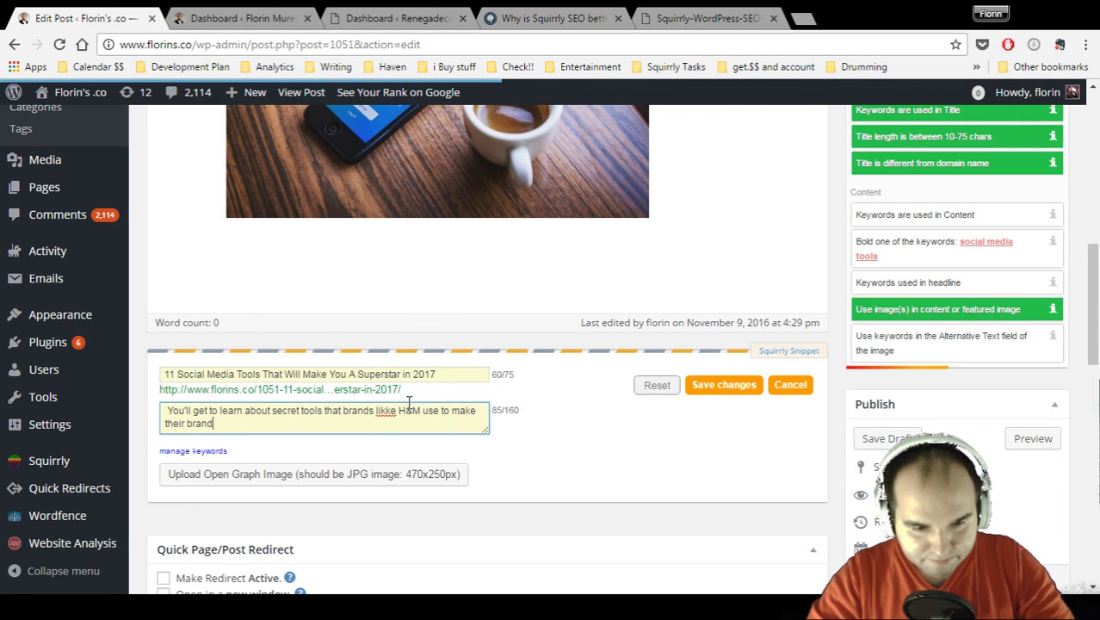
type(" relevant")
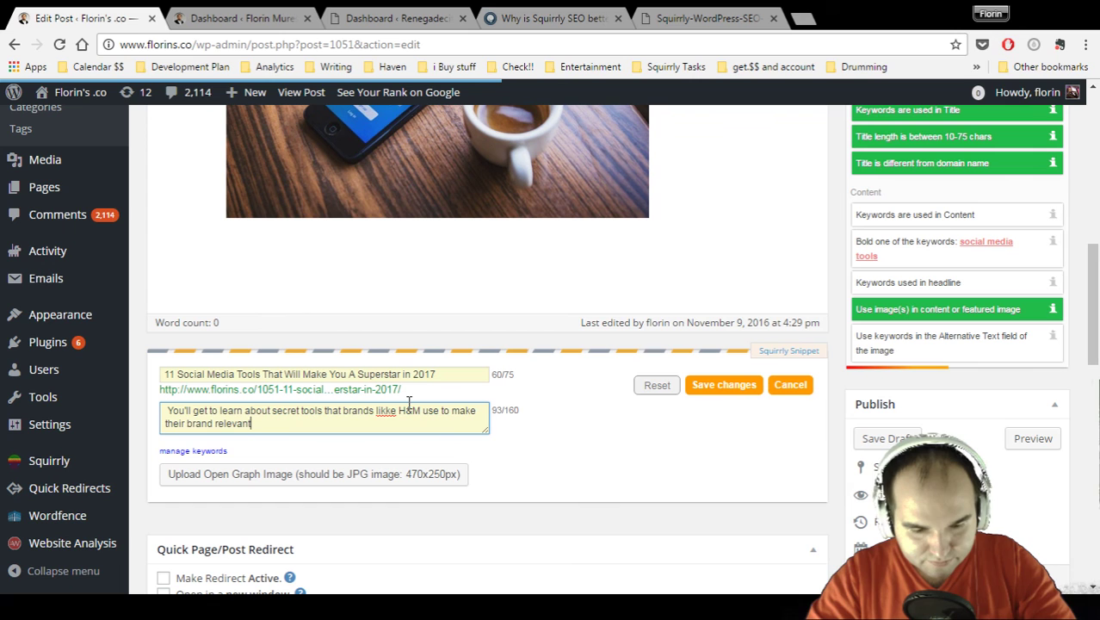
type(" in 2017")
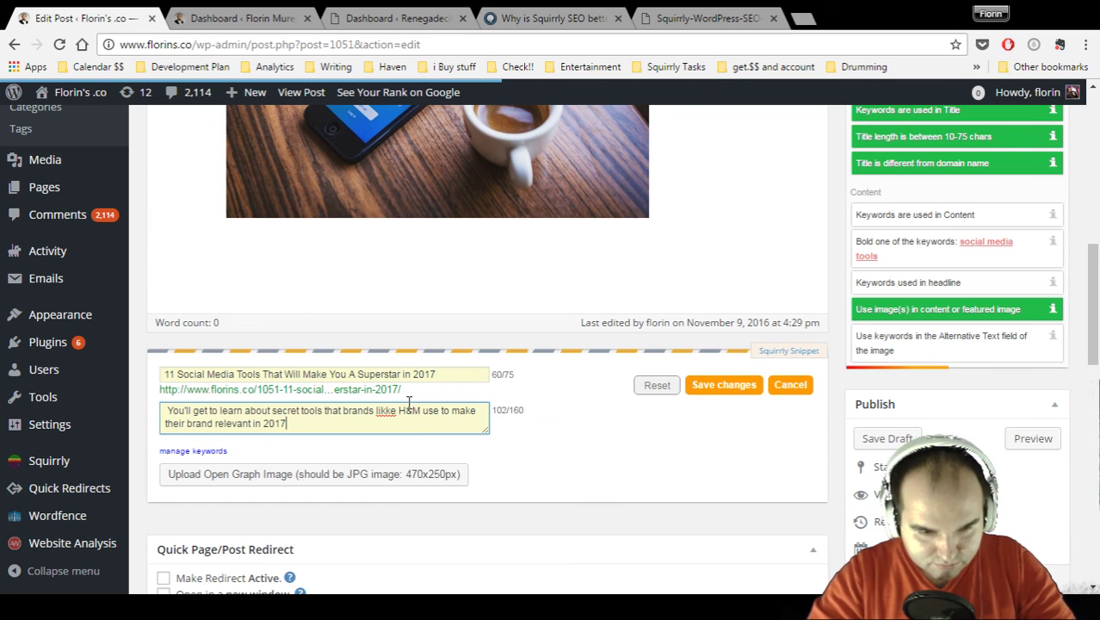
left_click(392, 411)
key("BackSpace")
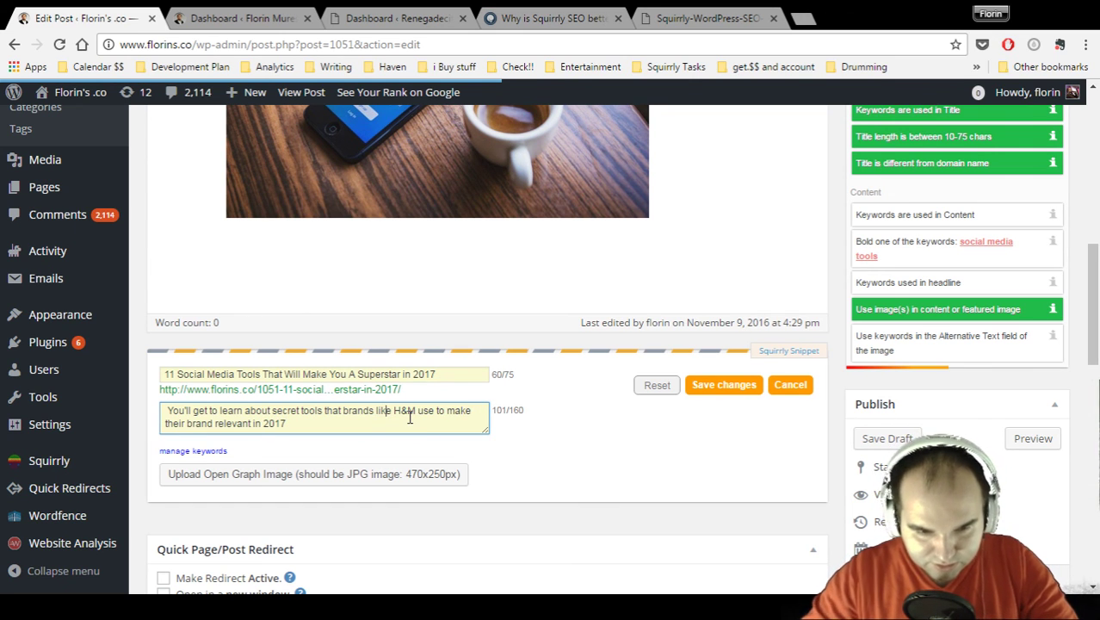
left_click(726, 384)
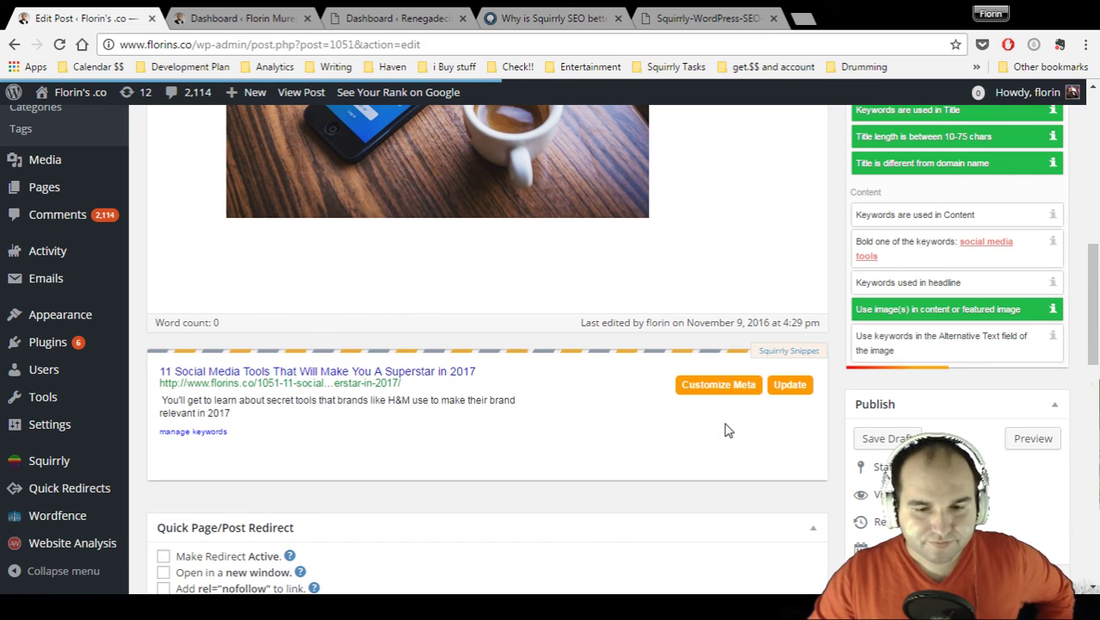
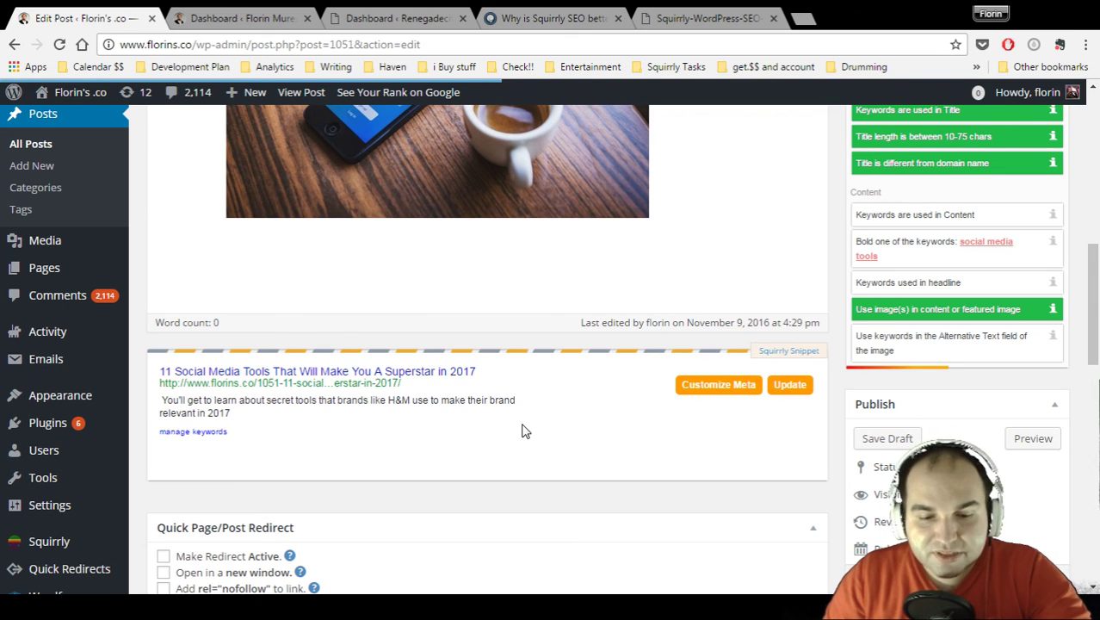
Step: Use florins-co.png from the media library as the snippet's Open Graph image and save the meta changes
left_click(703, 397)
scroll(669, 409, "down", 2)
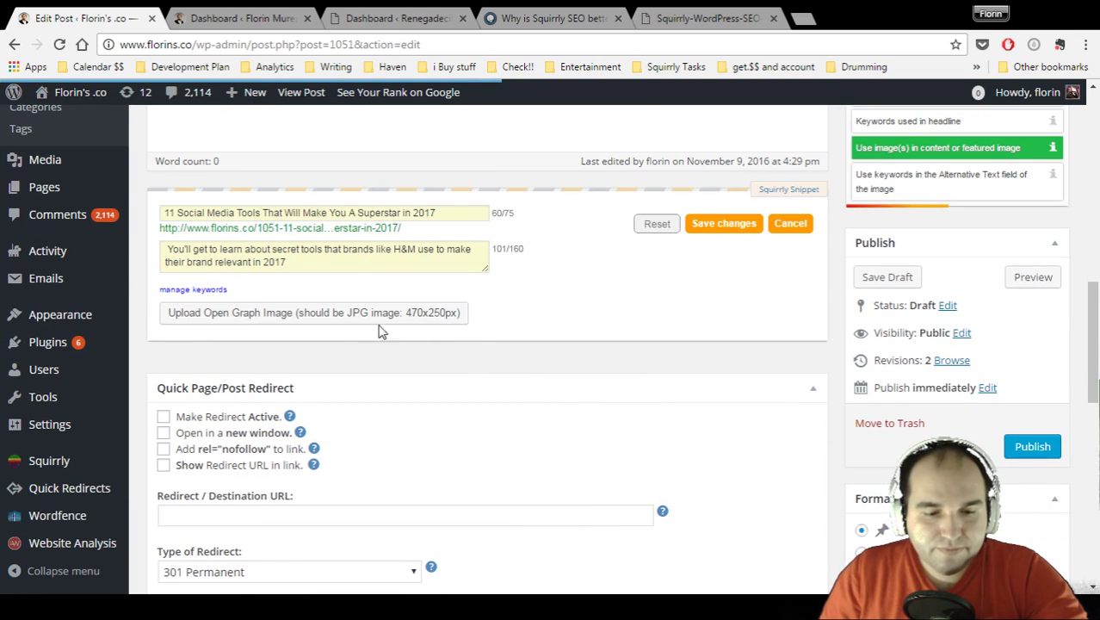
left_click(349, 314)
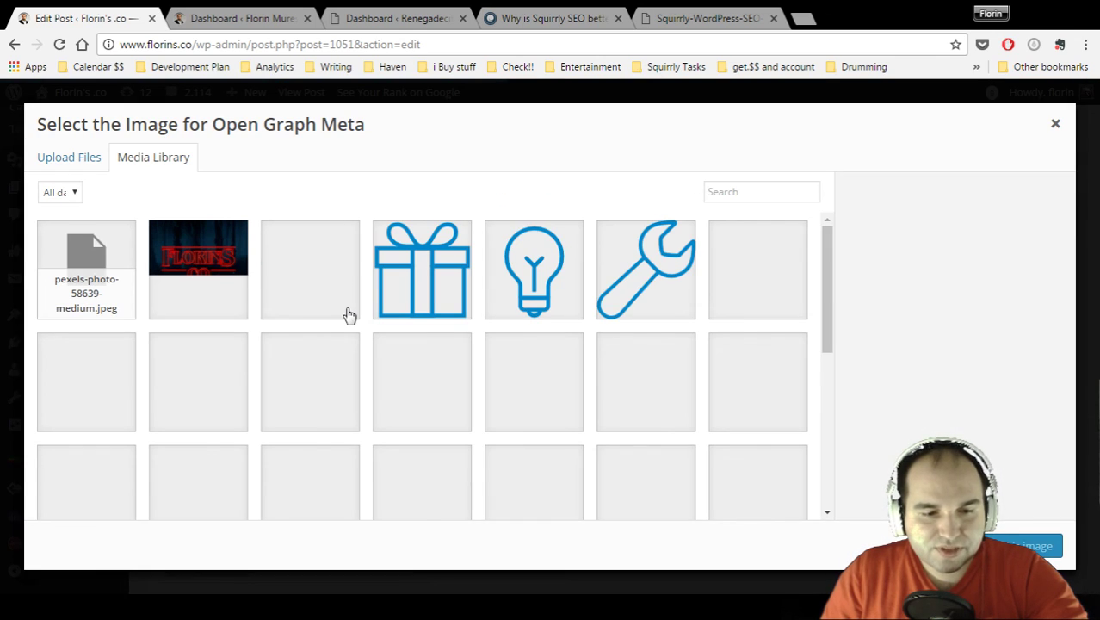
left_click(216, 290)
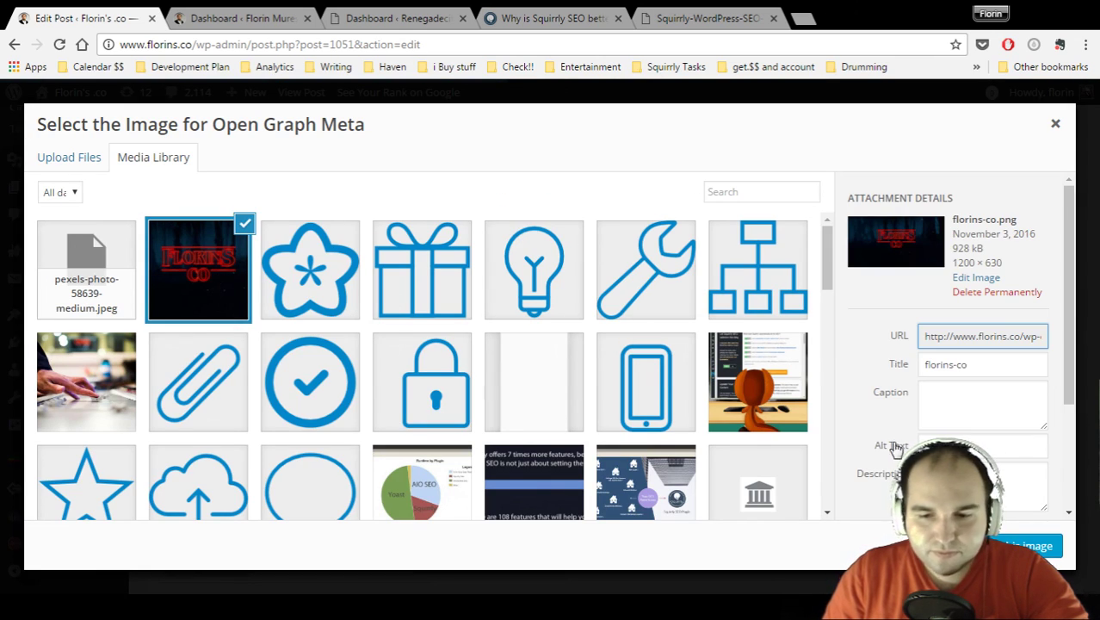
left_click(1025, 546)
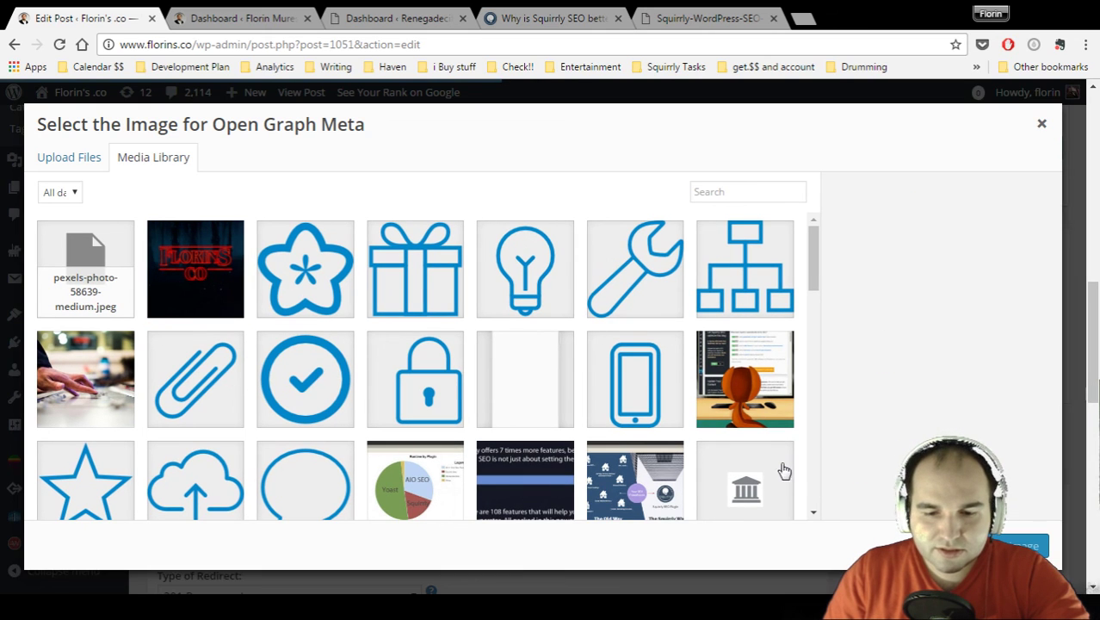
left_click(1042, 126)
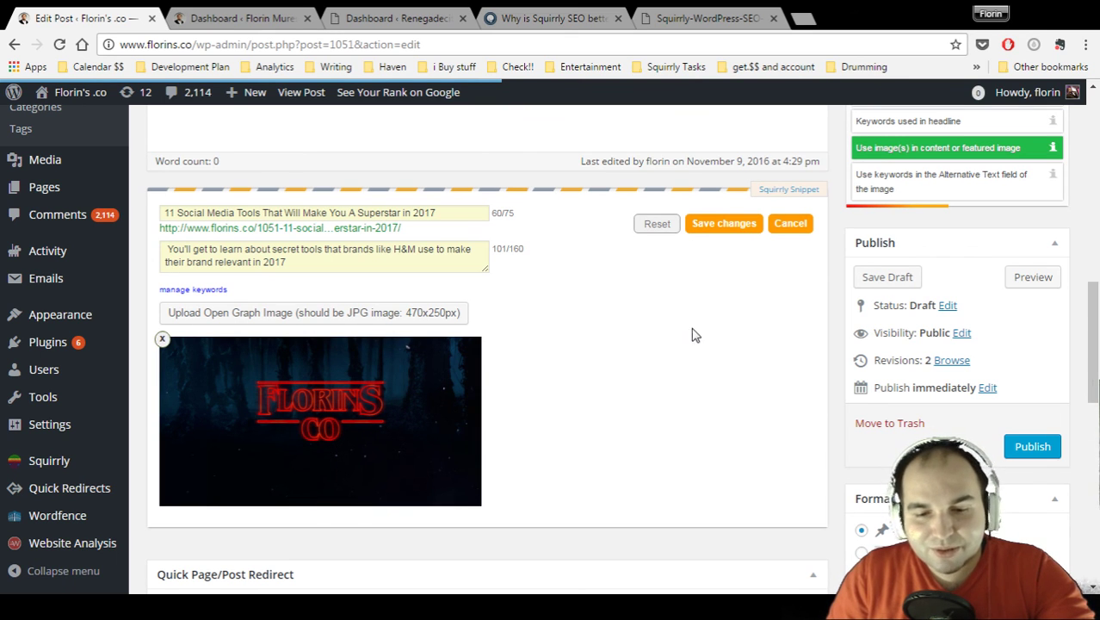
left_click(742, 224)
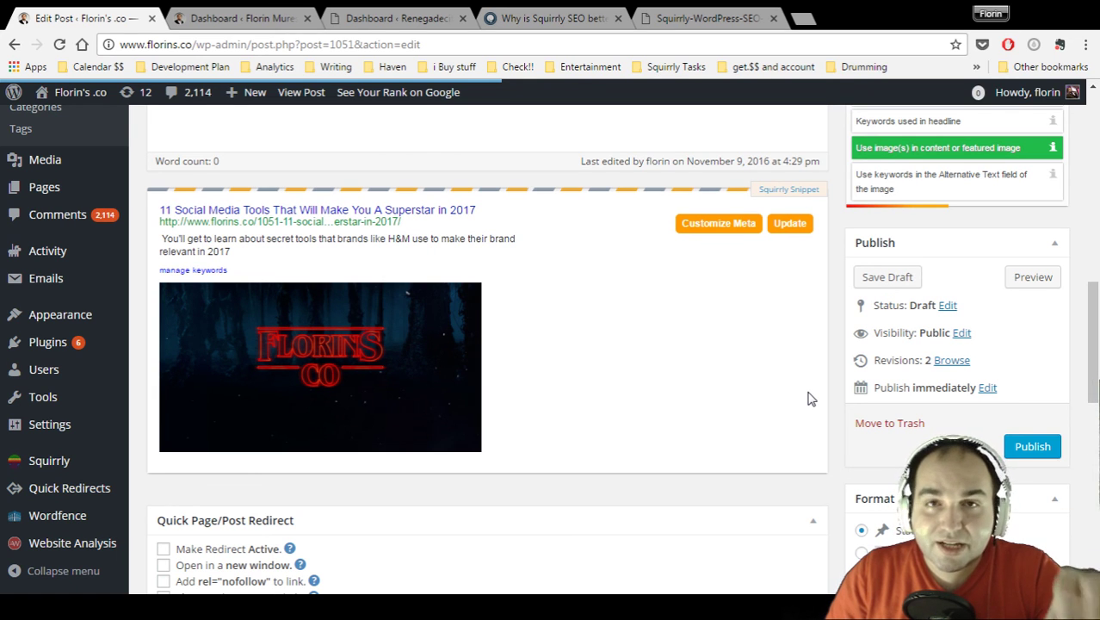
Step: Save the post draft again with its customized snippet description and Open Graph image
left_click(887, 277)
scroll(619, 438, "down", 1)
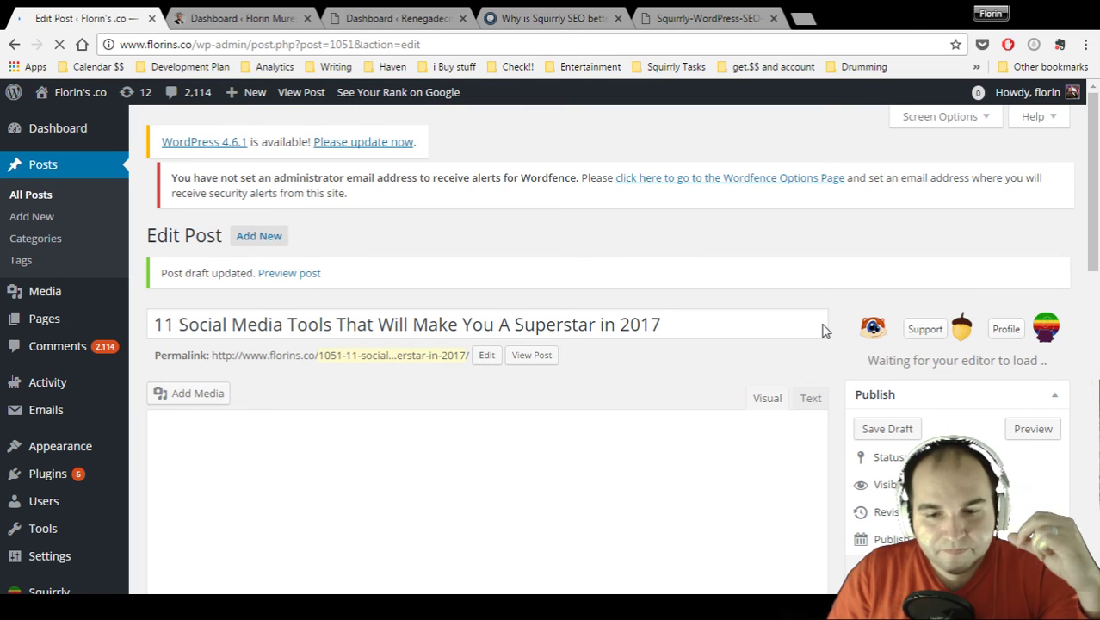
scroll(823, 324, "down", 4)
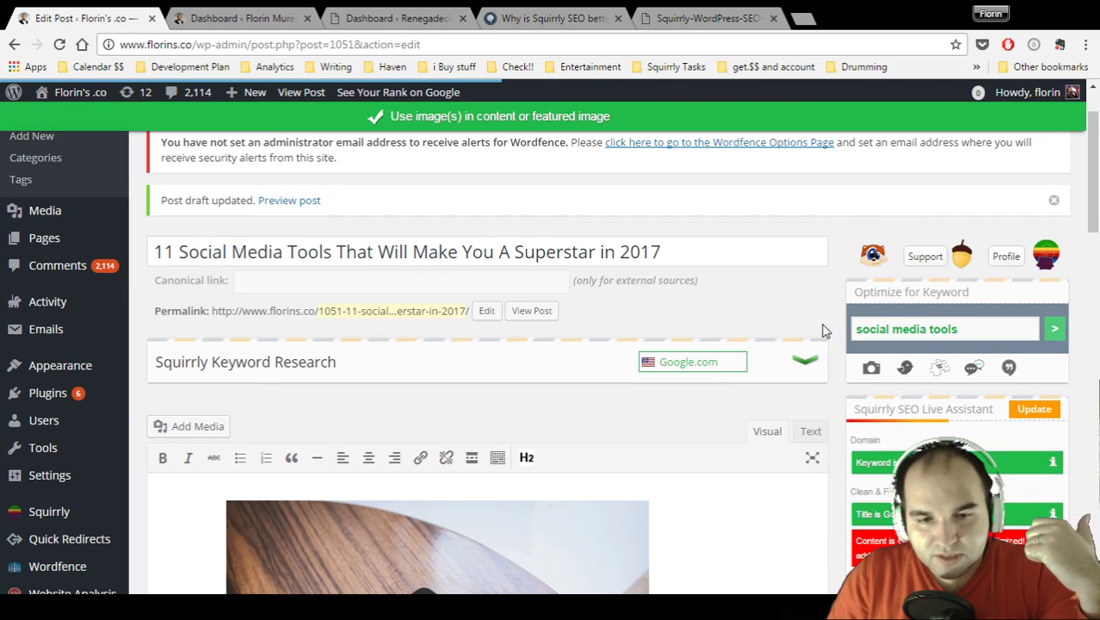
Step: Review the Squirrly SEO Live Assistant checklist for the post, including the explanation of the "Keywords are used in Content" task
scroll(824, 324, "down", 3)
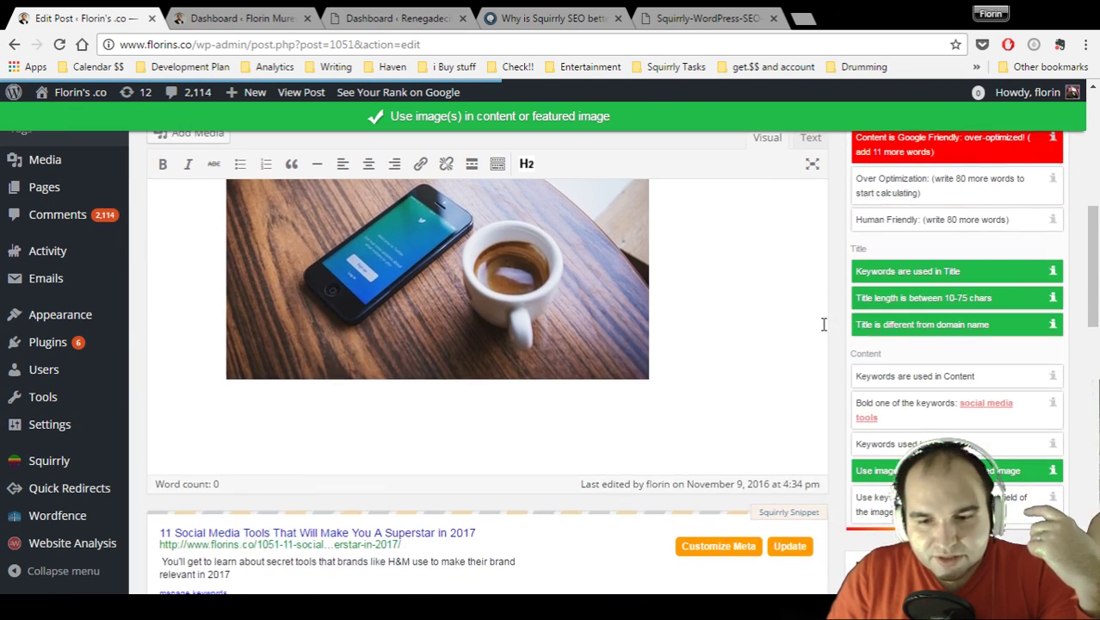
left_click(692, 345)
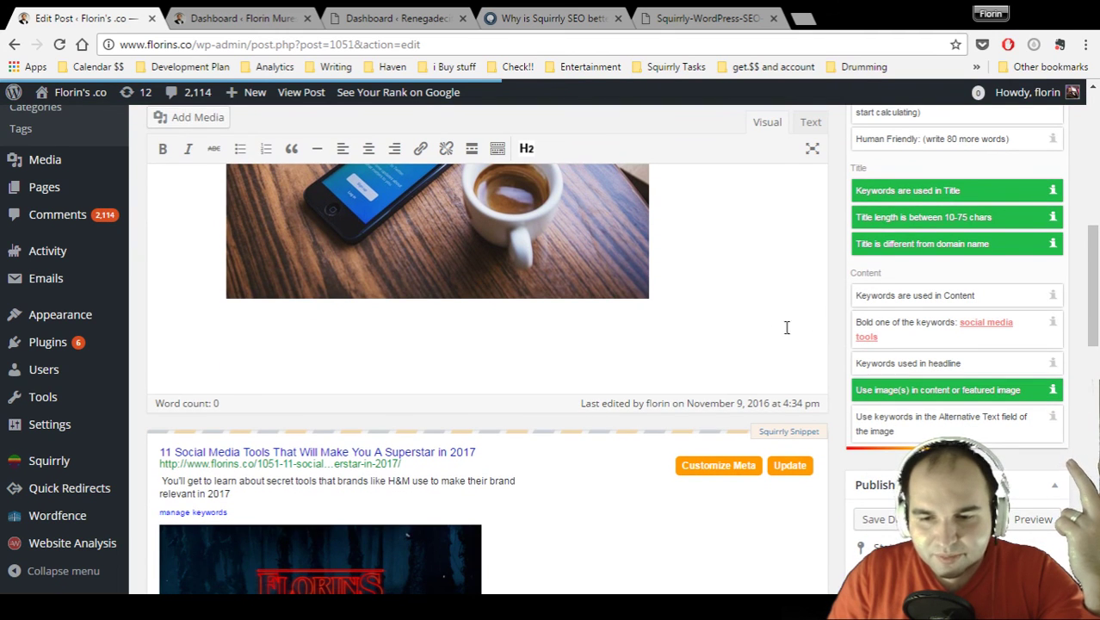
scroll(908, 321, "up", 1)
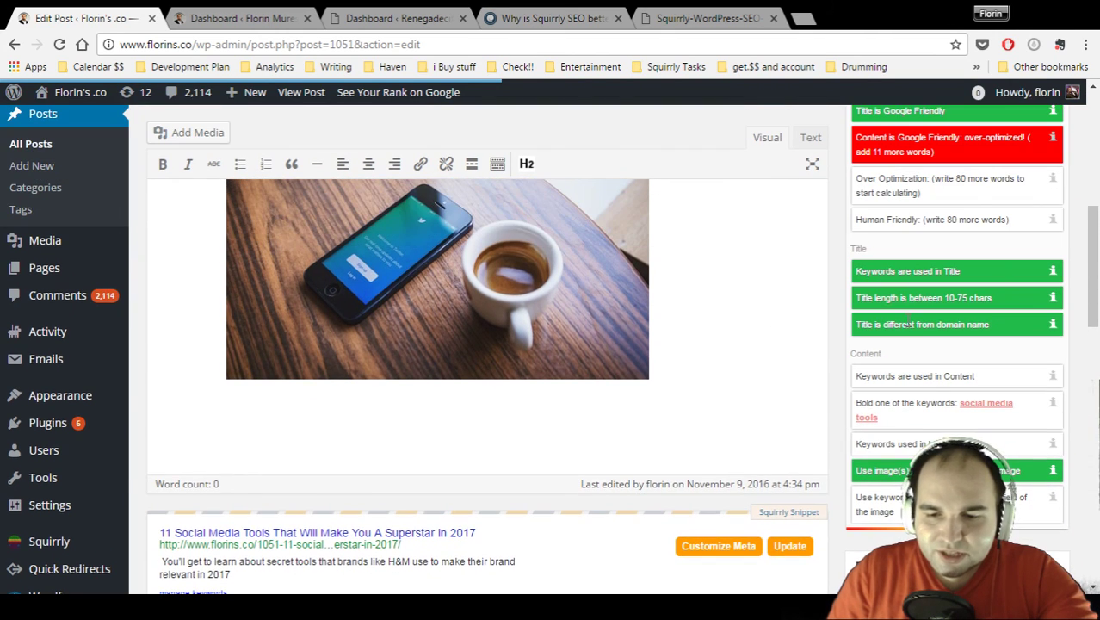
scroll(908, 323, "up", 1)
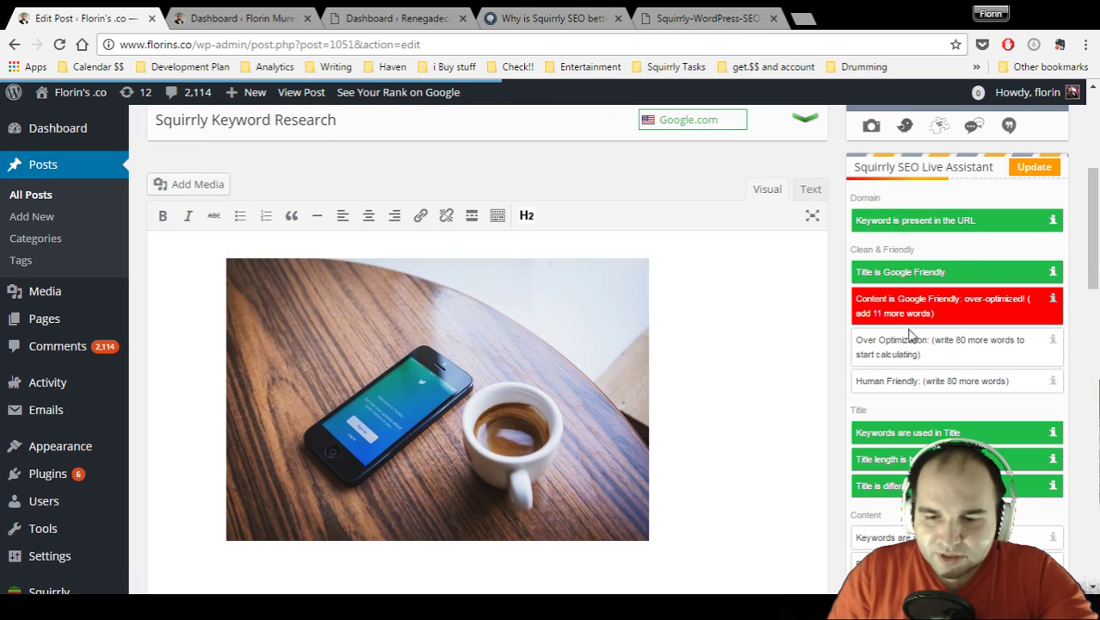
scroll(908, 326, "down", 2)
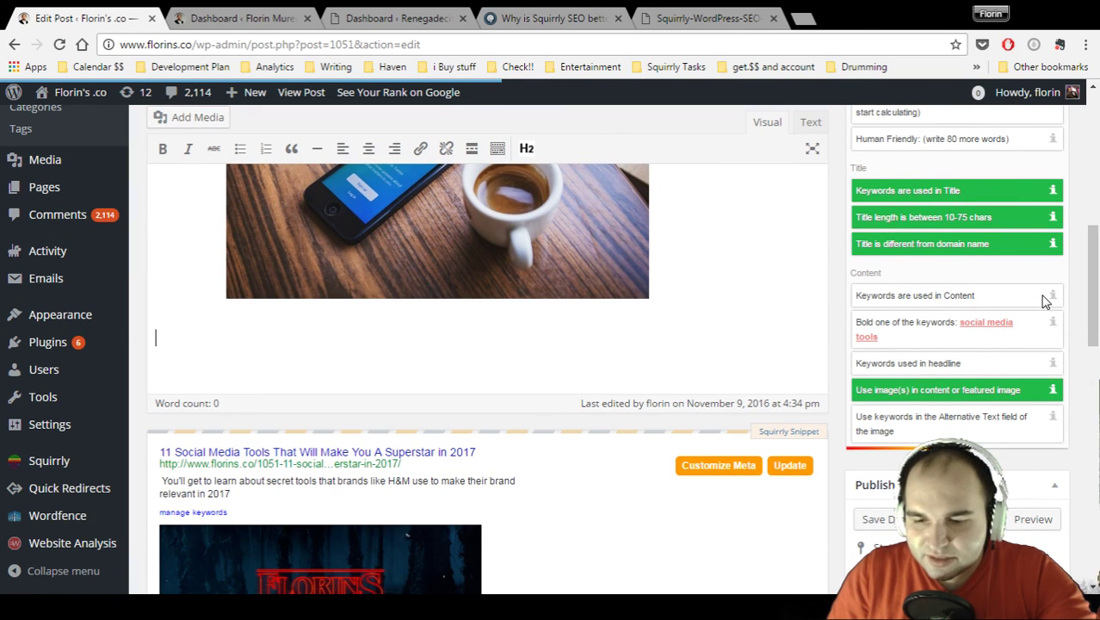
mouse_move(1052, 298)
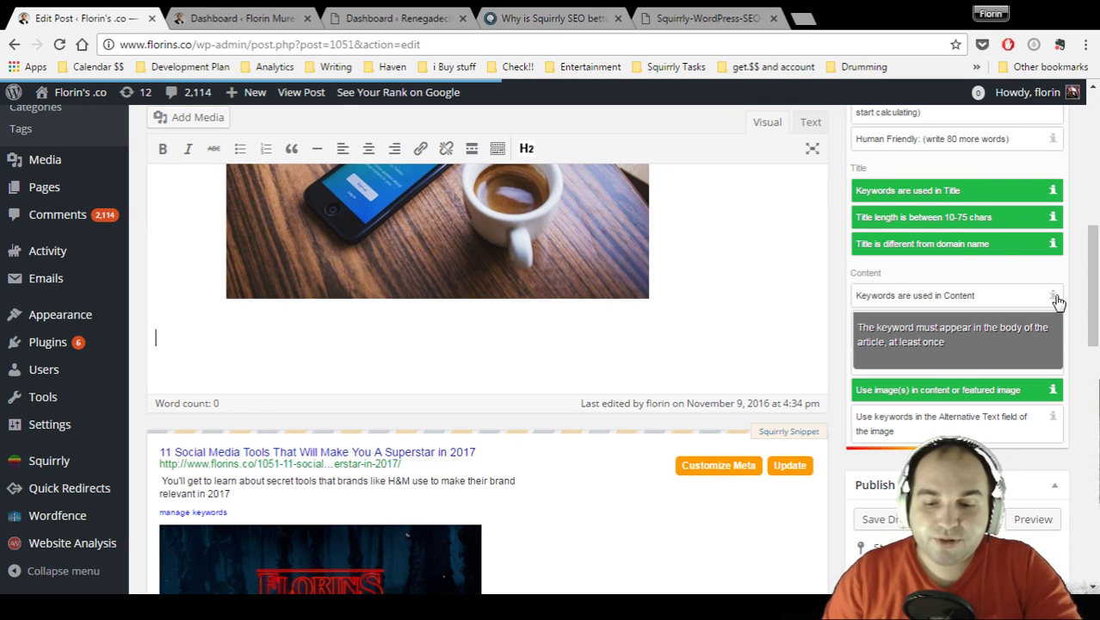
scroll(874, 323, "up", 2)
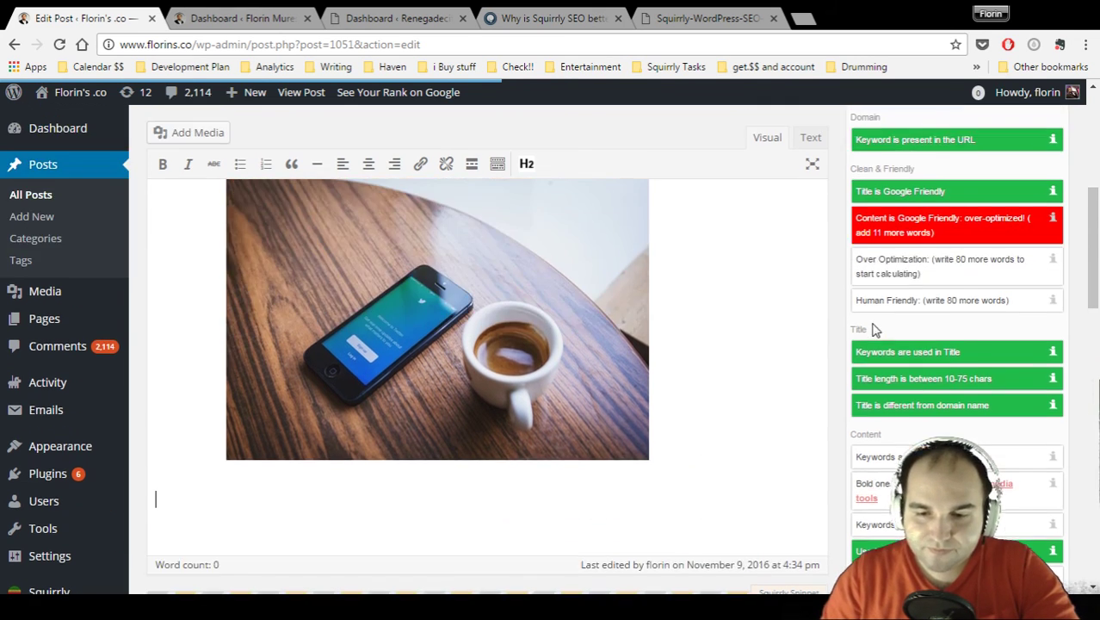
scroll(874, 327, "down", 2)
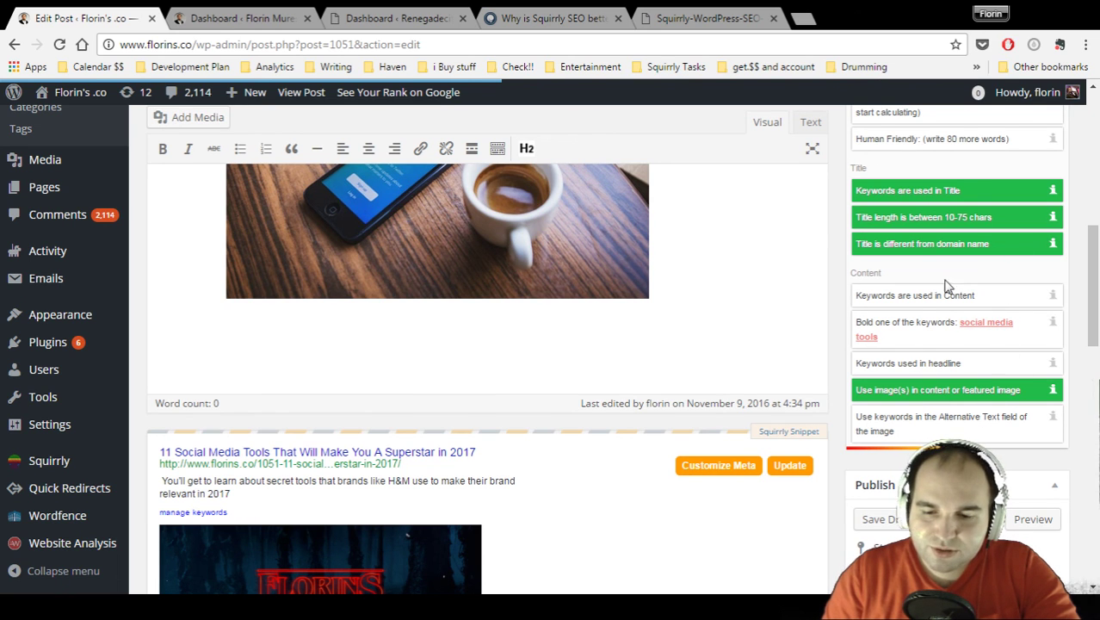
scroll(957, 356, "up", 3)
scroll(957, 355, "up", 4)
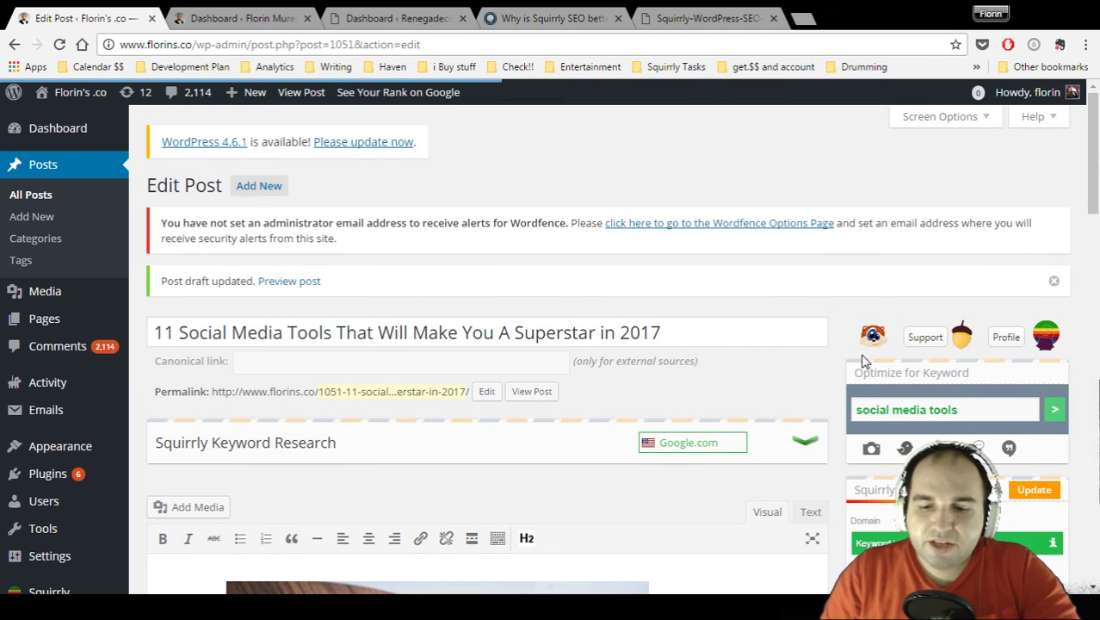
scroll(913, 344, "down", 3)
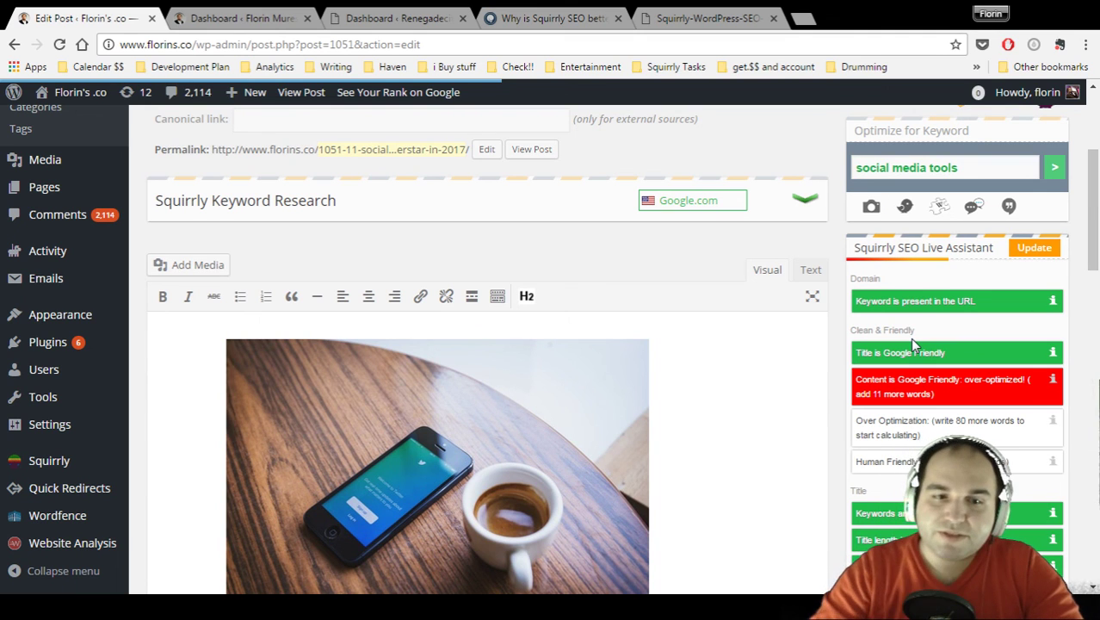
scroll(909, 352, "down", 2)
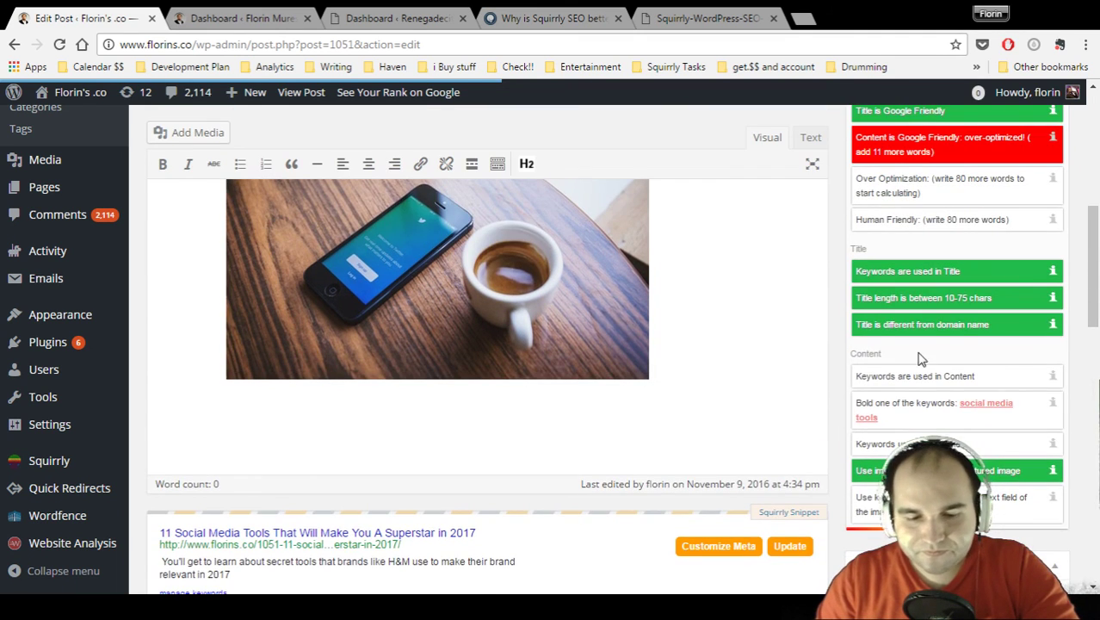
scroll(912, 360, "down", 2)
Step: Revisit the content tree graphic in the Squirrly versus Yoast article and open the Squirrly dashboard of the renegadecitizen.com site
left_click(551, 18)
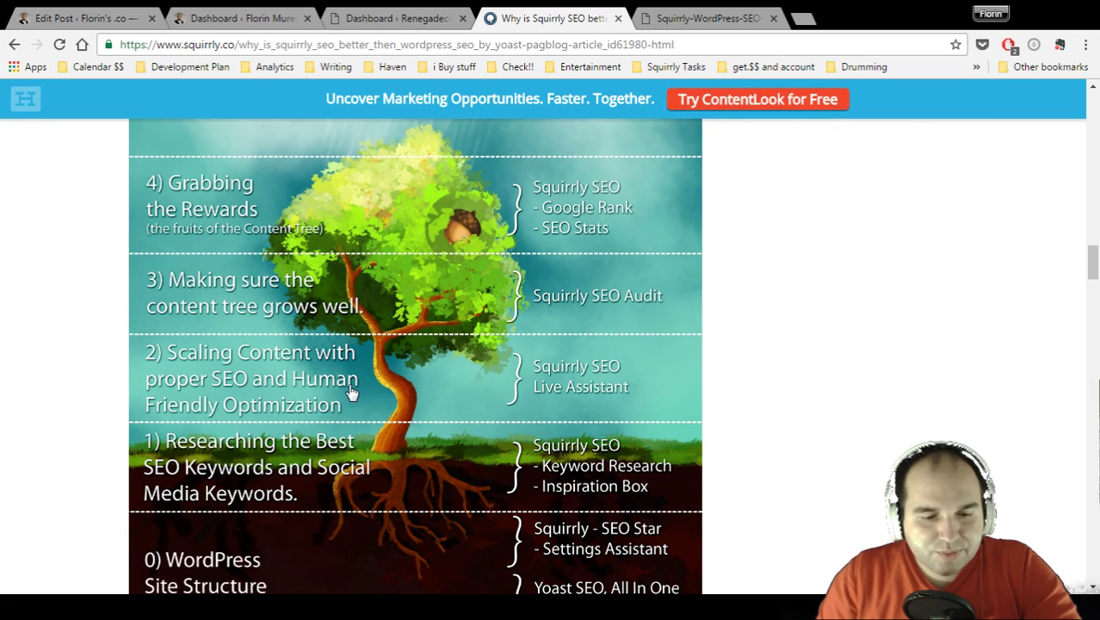
scroll(342, 403, "up", 1)
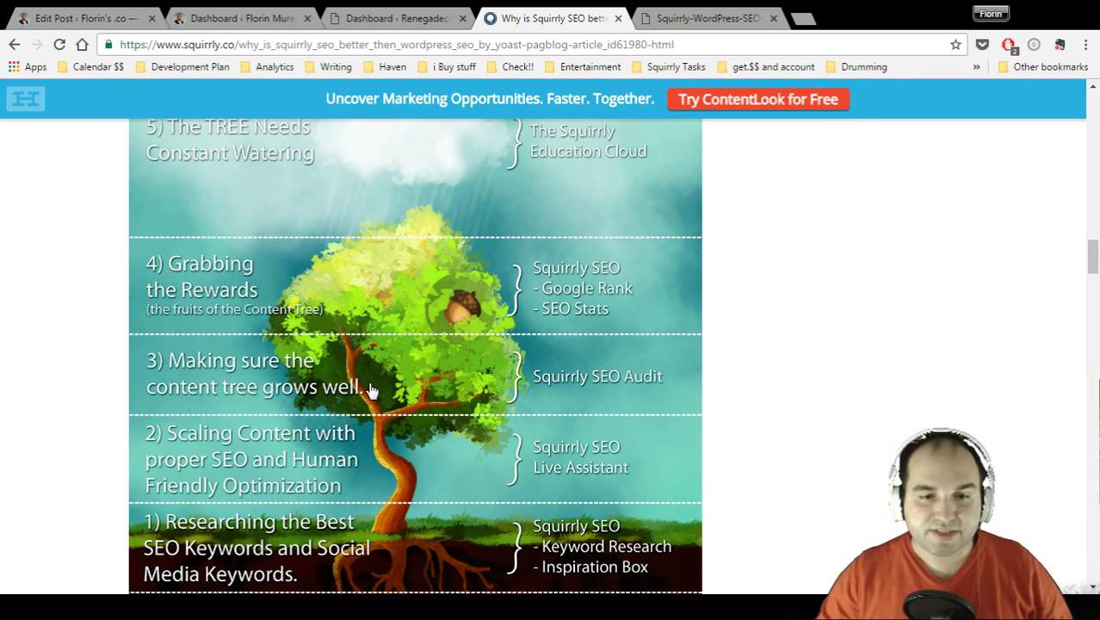
left_click(349, 15)
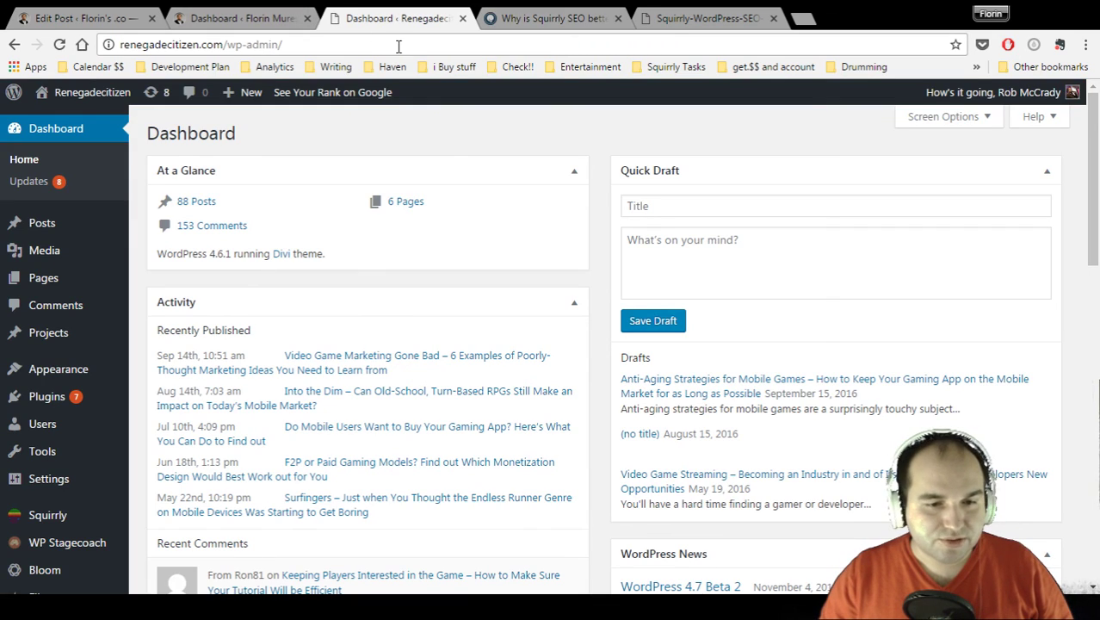
mouse_move(61, 527)
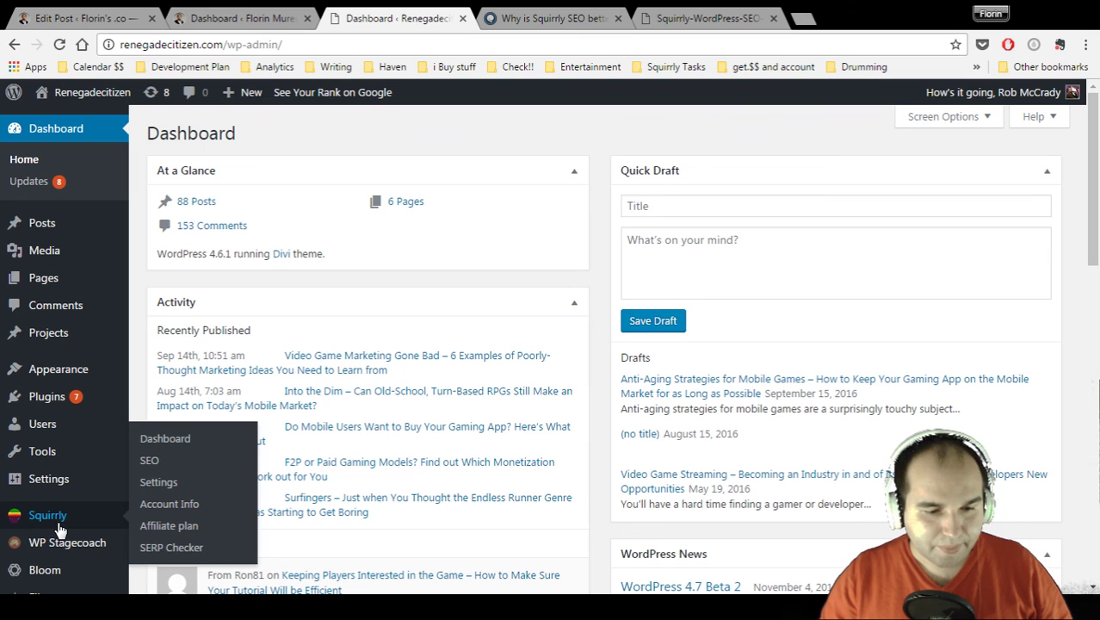
left_click(175, 443)
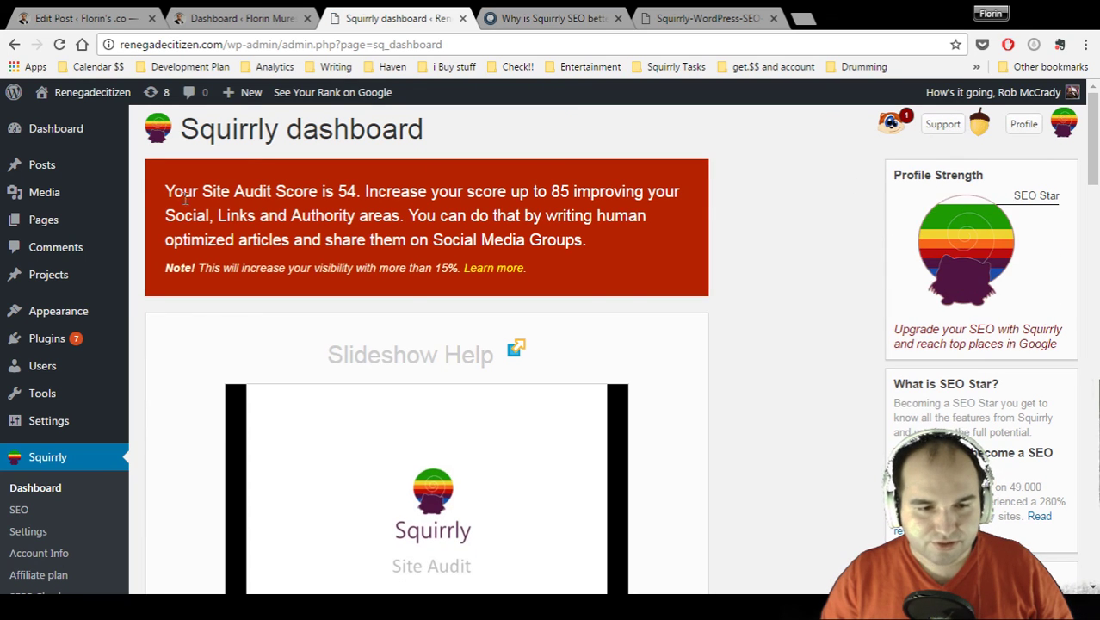
Step: Read the dashboard's site audit score message and its improvement advice, and open the Squirrly profile page
left_click_drag(162, 191, 688, 200)
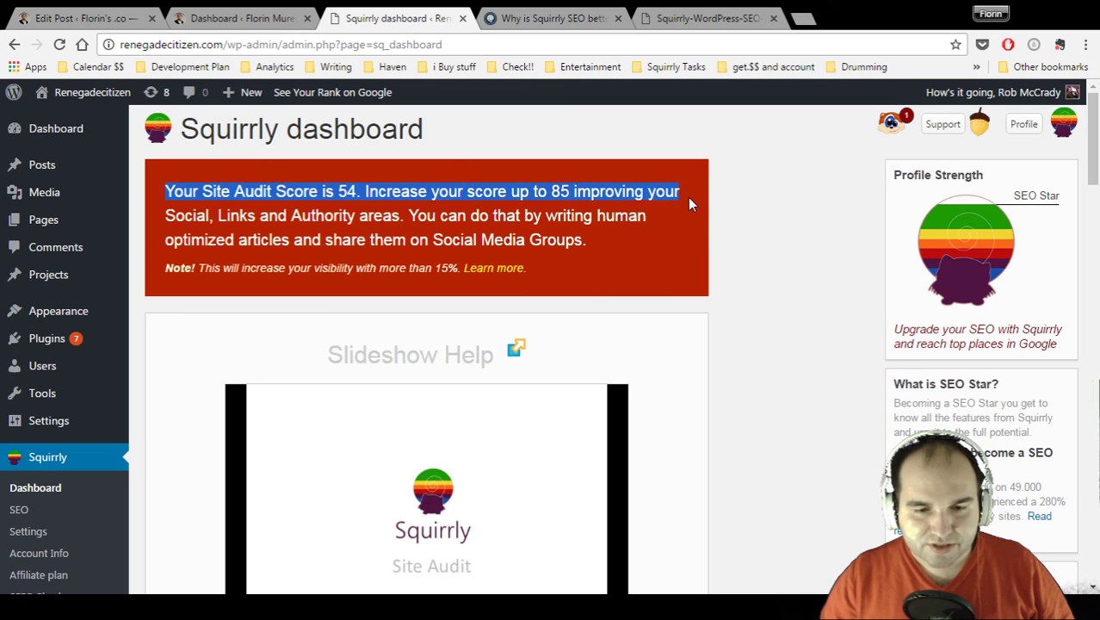
left_click(768, 198)
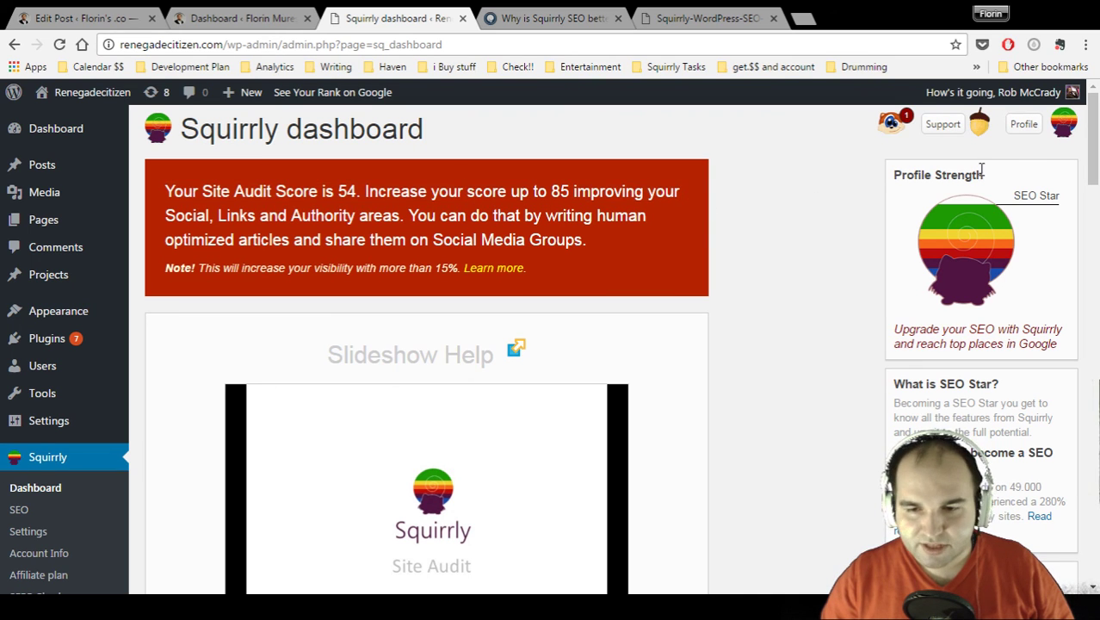
left_click(1024, 123)
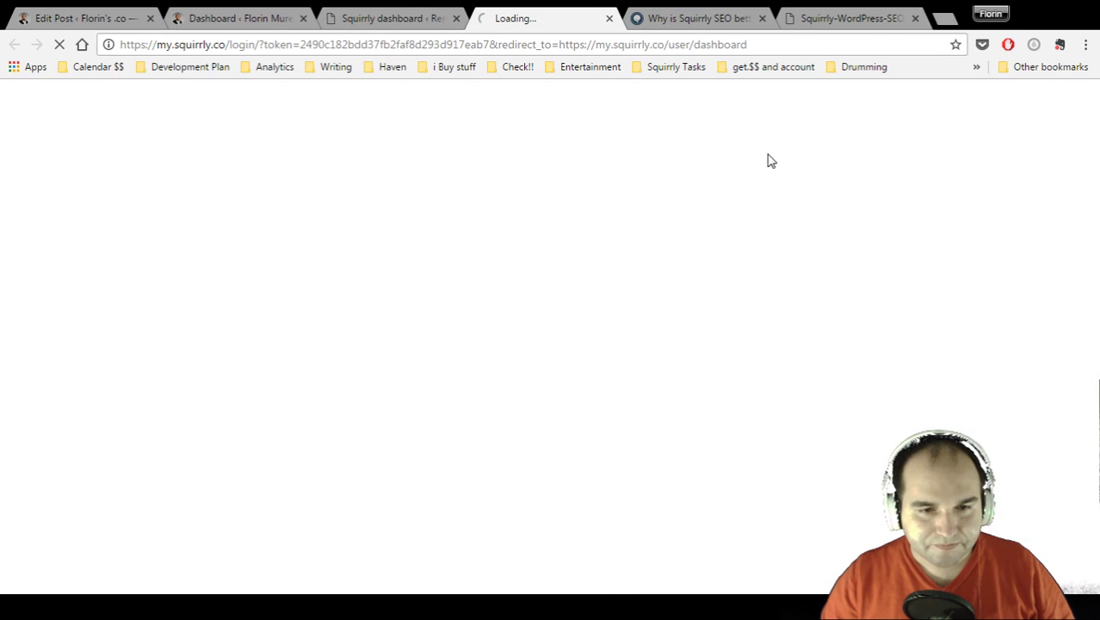
left_click(397, 18)
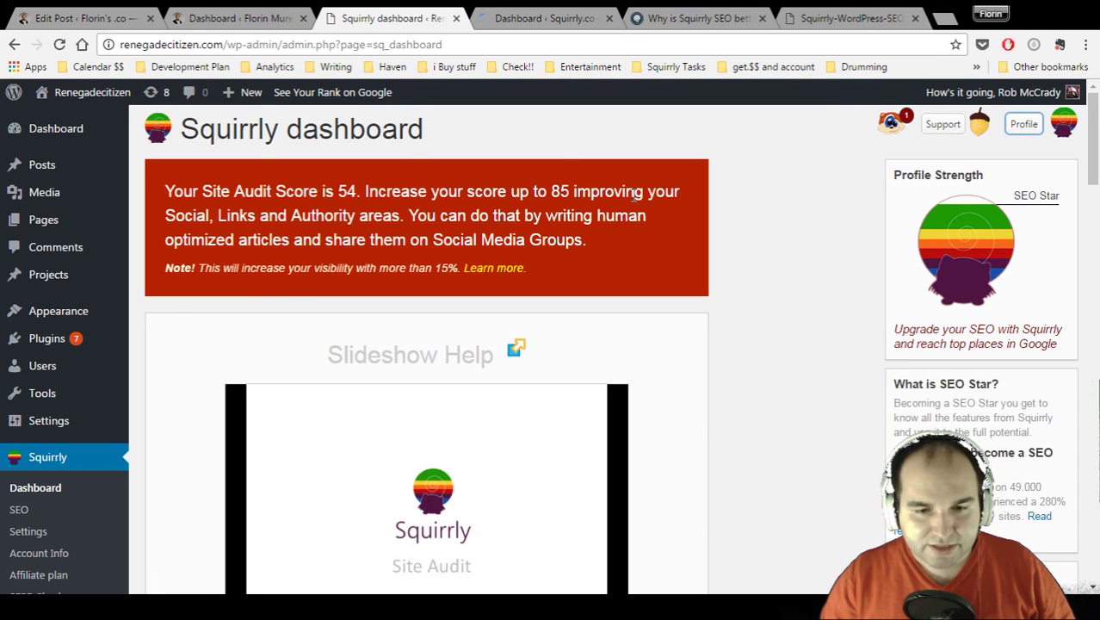
left_click_drag(574, 192, 680, 193)
left_click(191, 215)
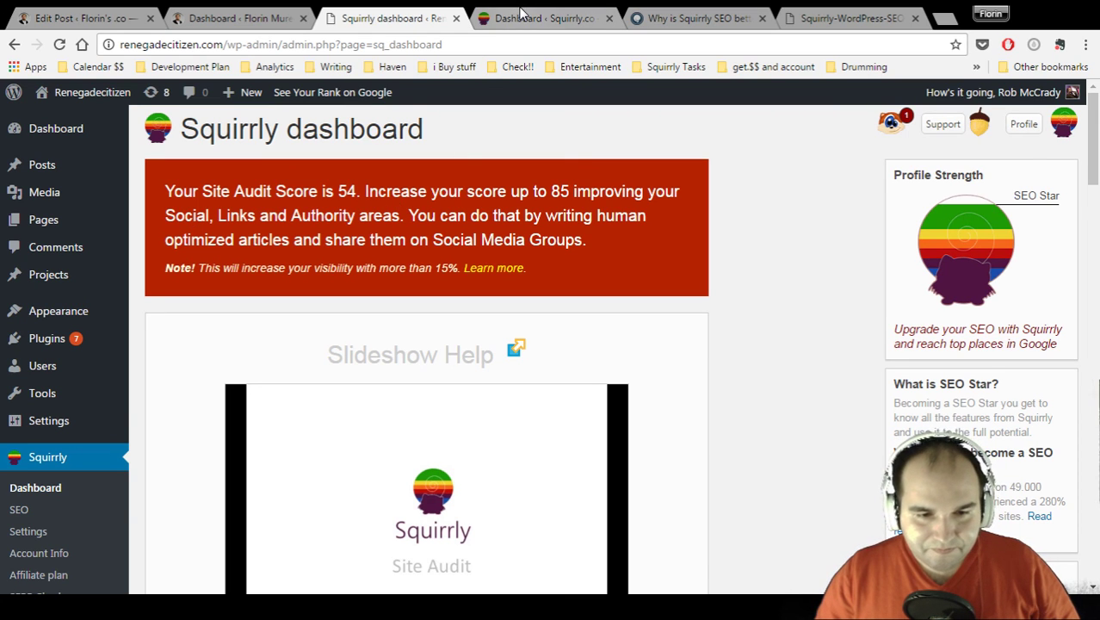
left_click_drag(410, 216, 589, 241)
left_click(607, 241)
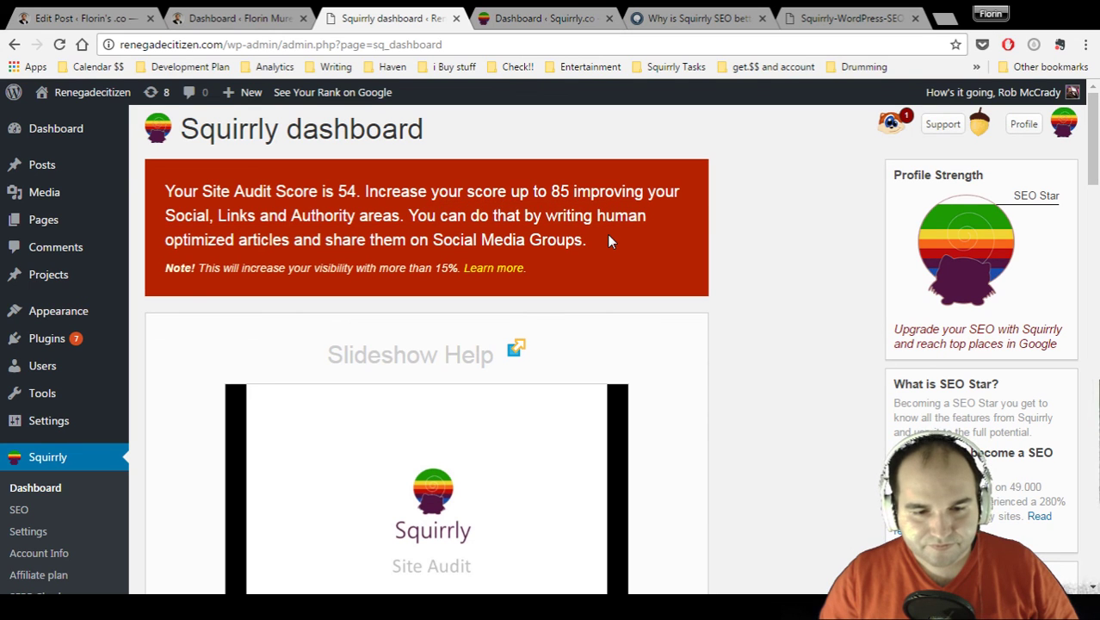
Step: Open the Squirrly audit for renegadecitizen.com from the profile's blog list and examine its score, category ratings and to-do notes
left_click(532, 13)
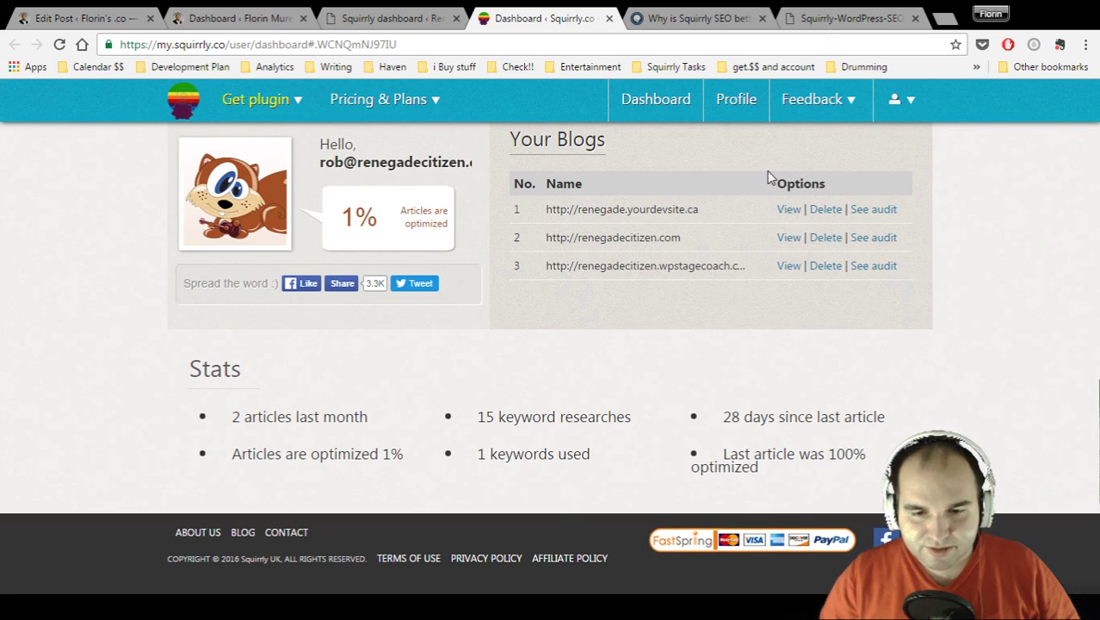
left_click(859, 242)
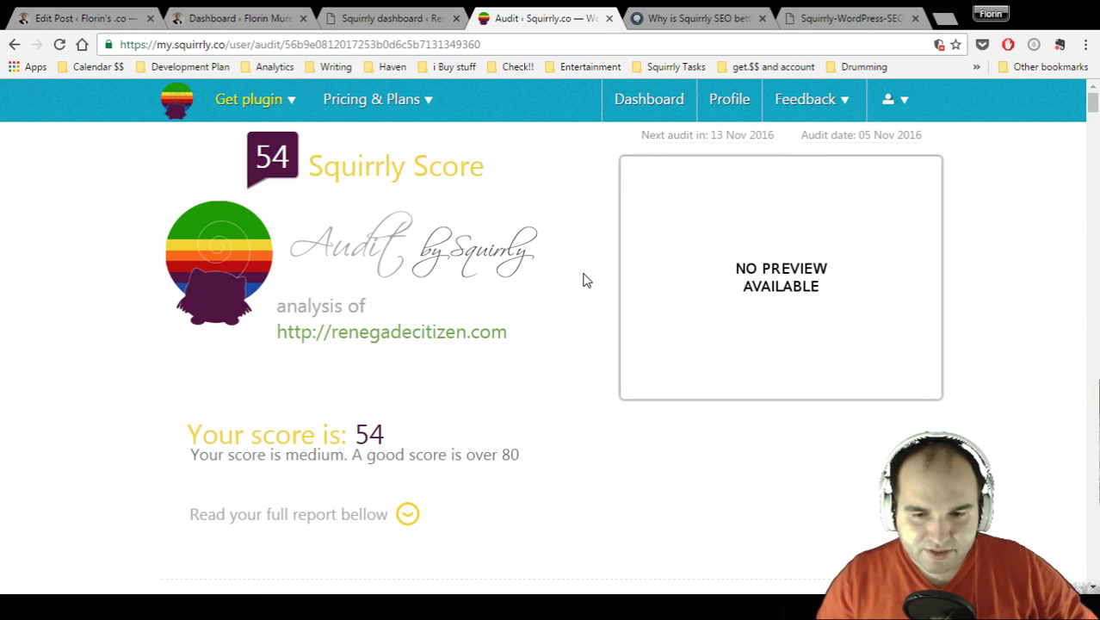
scroll(587, 281, "down", 2)
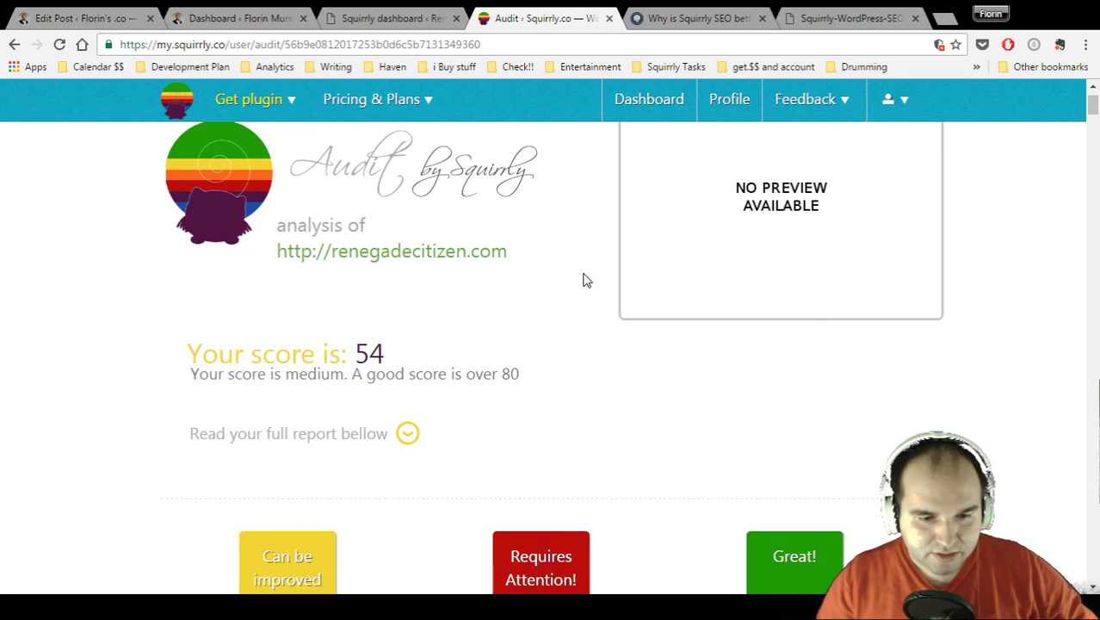
scroll(588, 280, "up", 2)
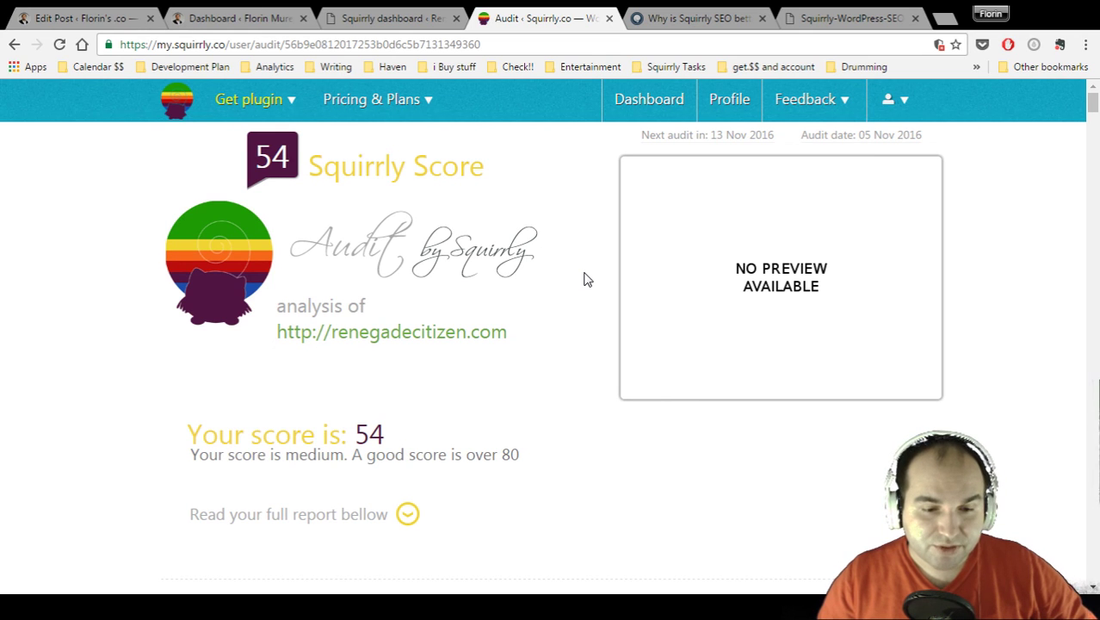
scroll(587, 280, "down", 4)
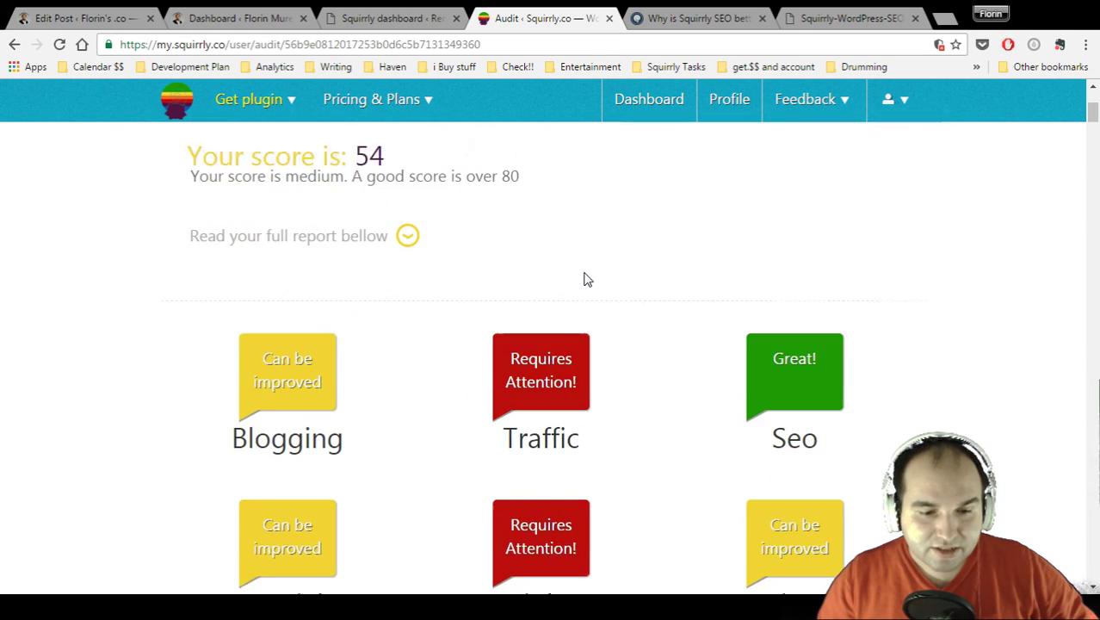
scroll(587, 279, "up", 4)
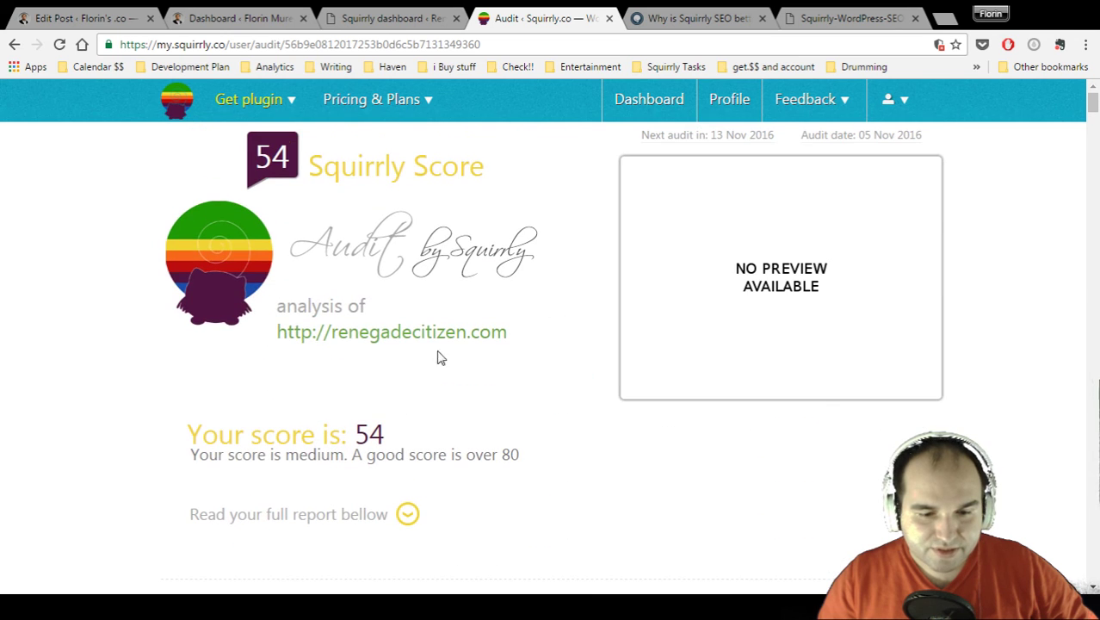
scroll(523, 381, "down", 5)
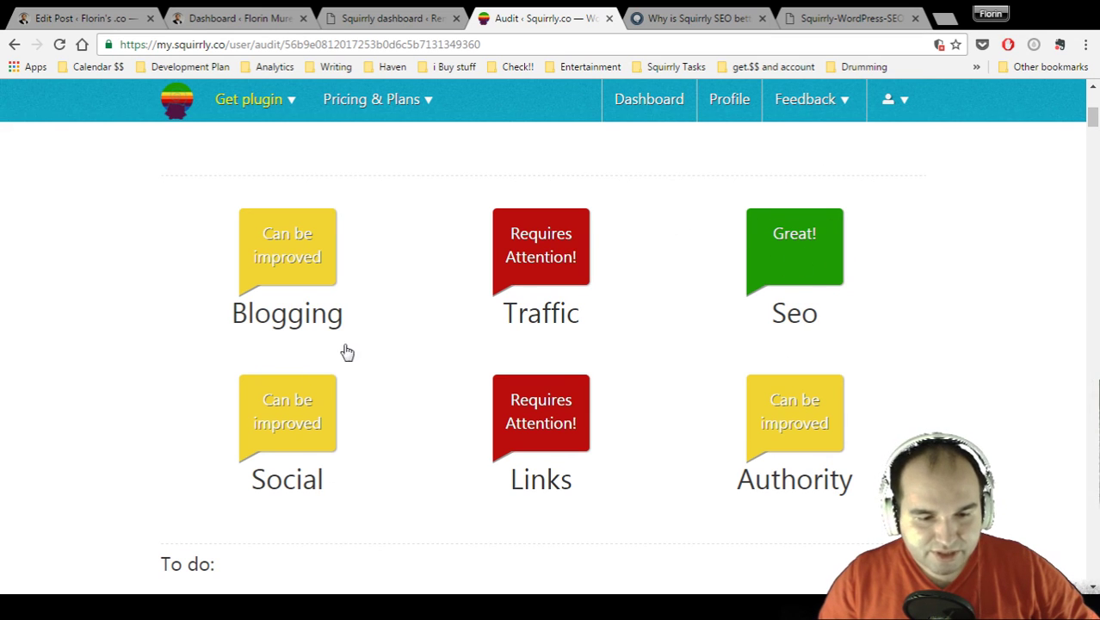
scroll(413, 336, "down", 1)
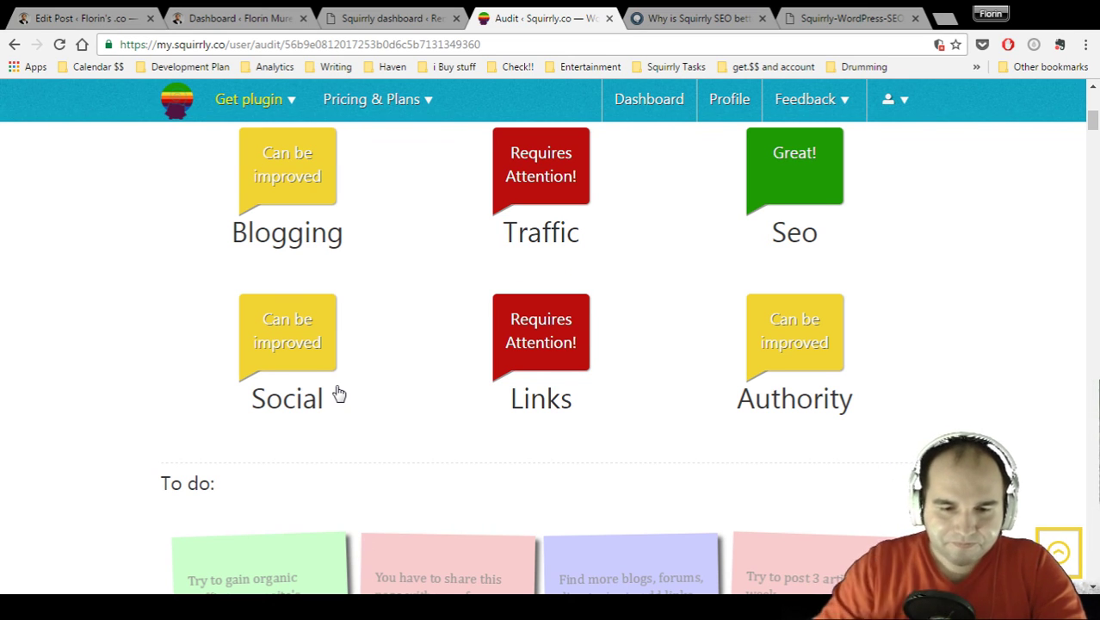
scroll(340, 393, "down", 3)
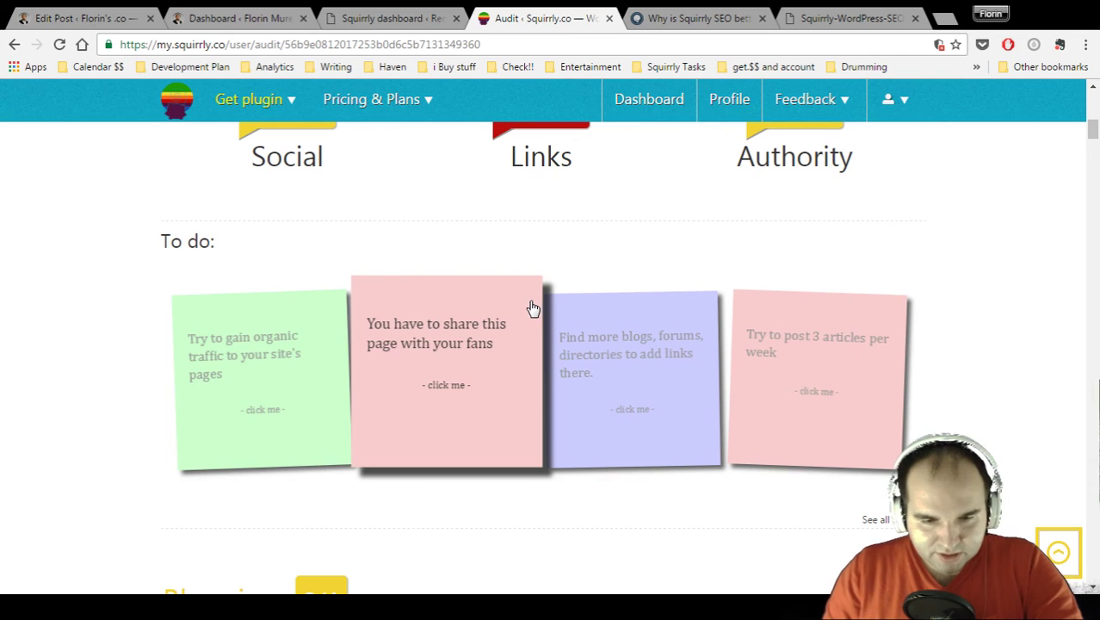
Step: Open the "Try to post 3 articles per week" to-do note and read its posting frequency details
left_click(813, 369)
scroll(462, 368, "down", 1)
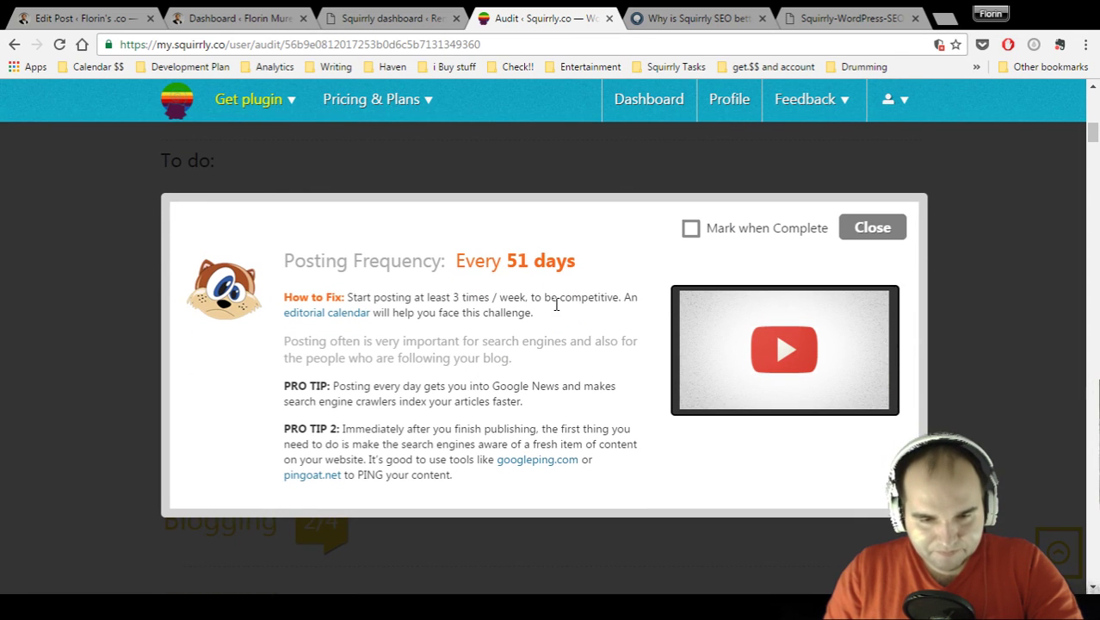
left_click_drag(457, 261, 596, 271)
left_click(538, 269)
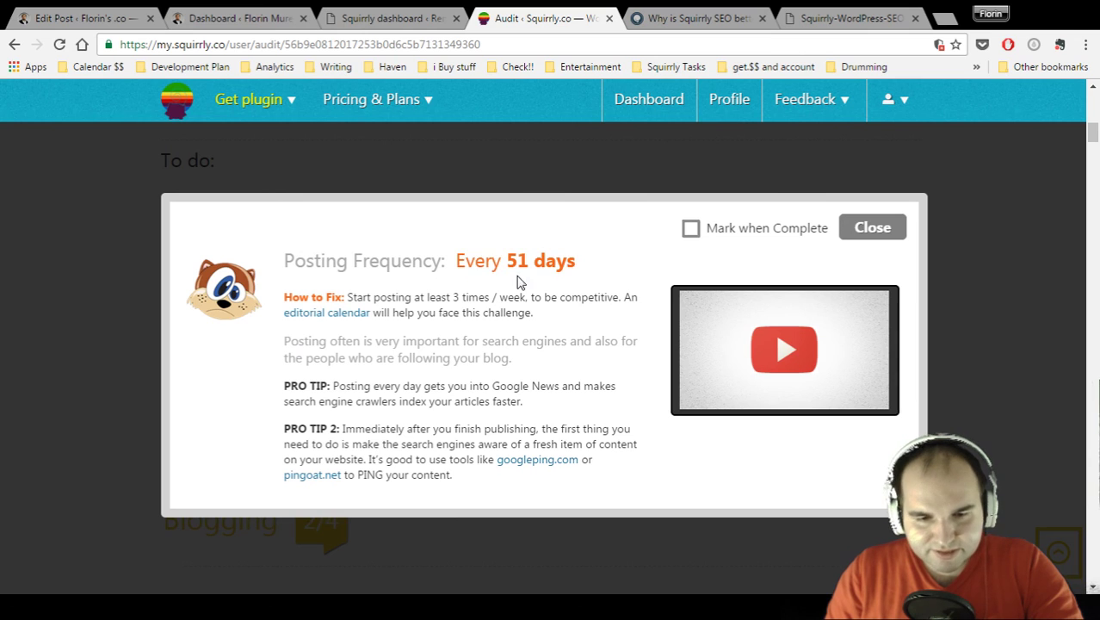
left_click_drag(459, 264, 590, 259)
left_click(591, 265)
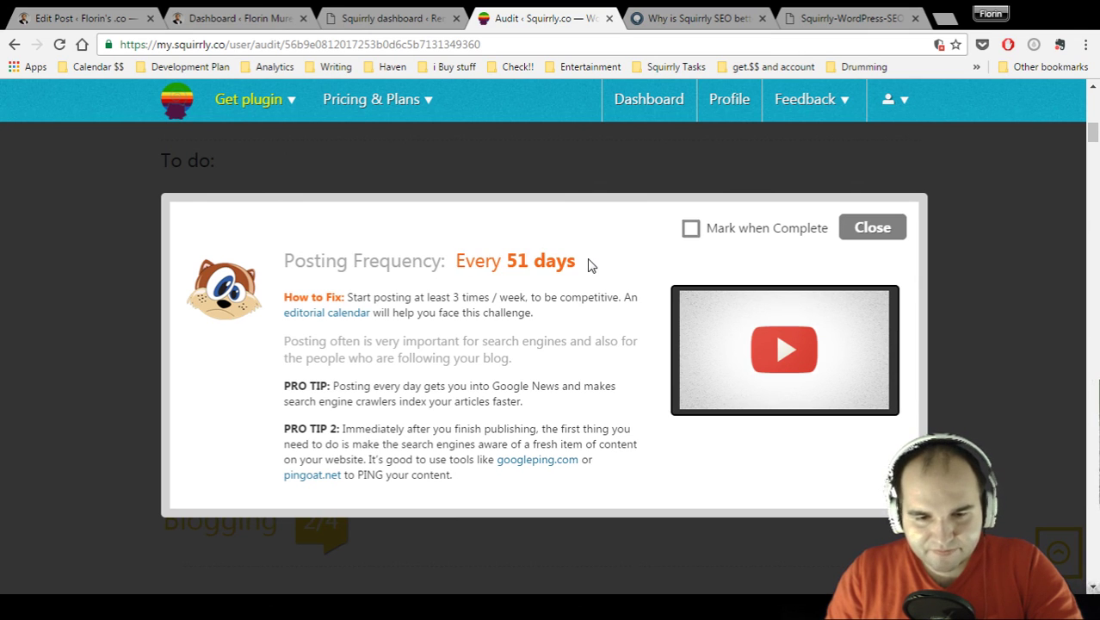
left_click_drag(452, 260, 577, 265)
left_click(580, 272)
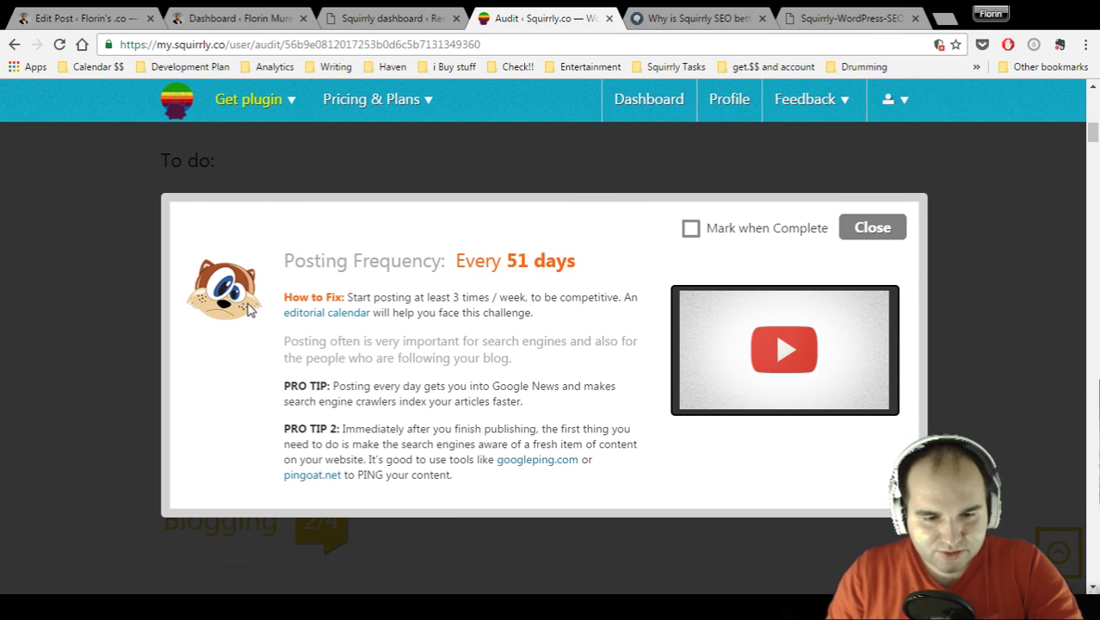
Step: Read the posting frequency rating and its how-to-fix advice, and close the note
left_click_drag(499, 262, 616, 260)
left_click(605, 272)
left_click_drag(359, 299, 513, 358)
left_click(515, 358)
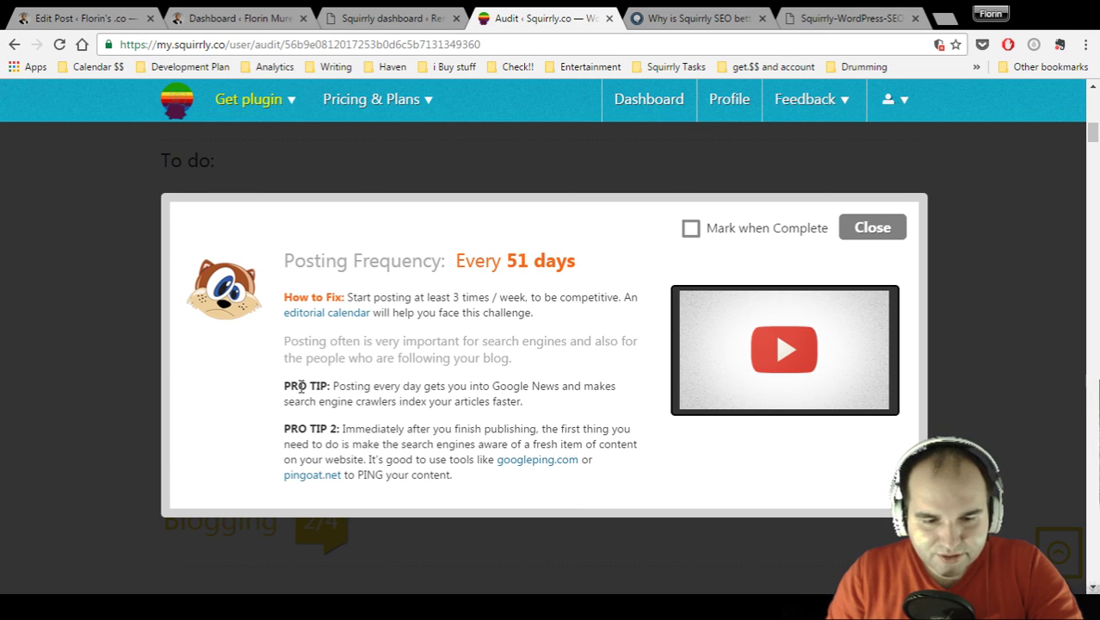
left_click(873, 229)
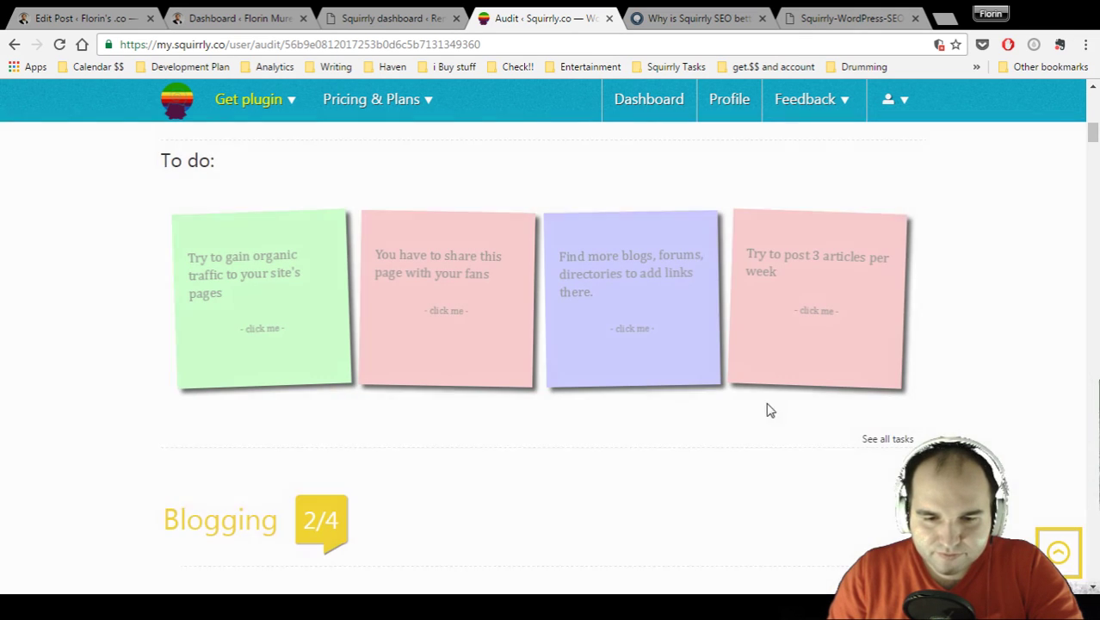
Step: Show all audit tasks, look over the full set of to-do notes, and briefly check the "Find more blogs, forums, directories" note
left_click(888, 448)
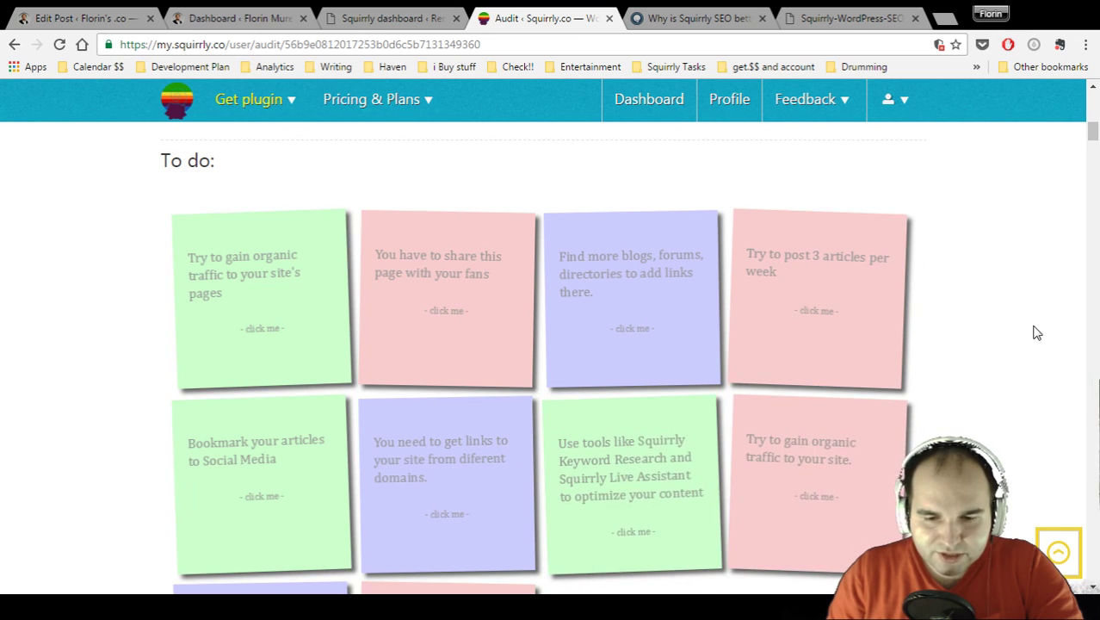
scroll(1022, 334, "down", 4)
scroll(1024, 335, "up", 4)
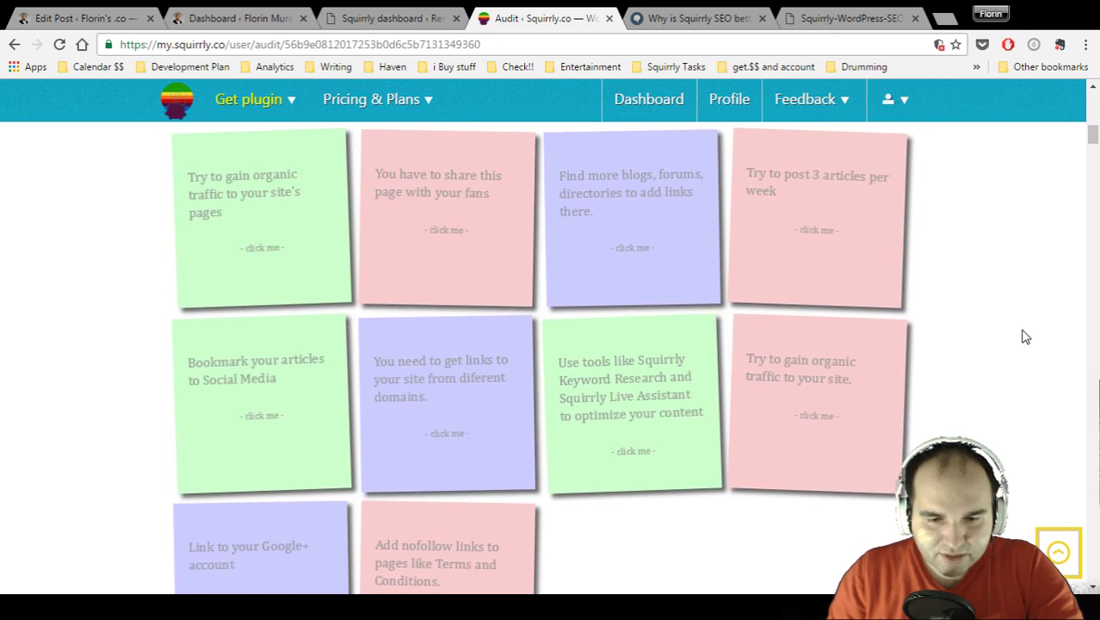
scroll(1025, 336, "down", 1)
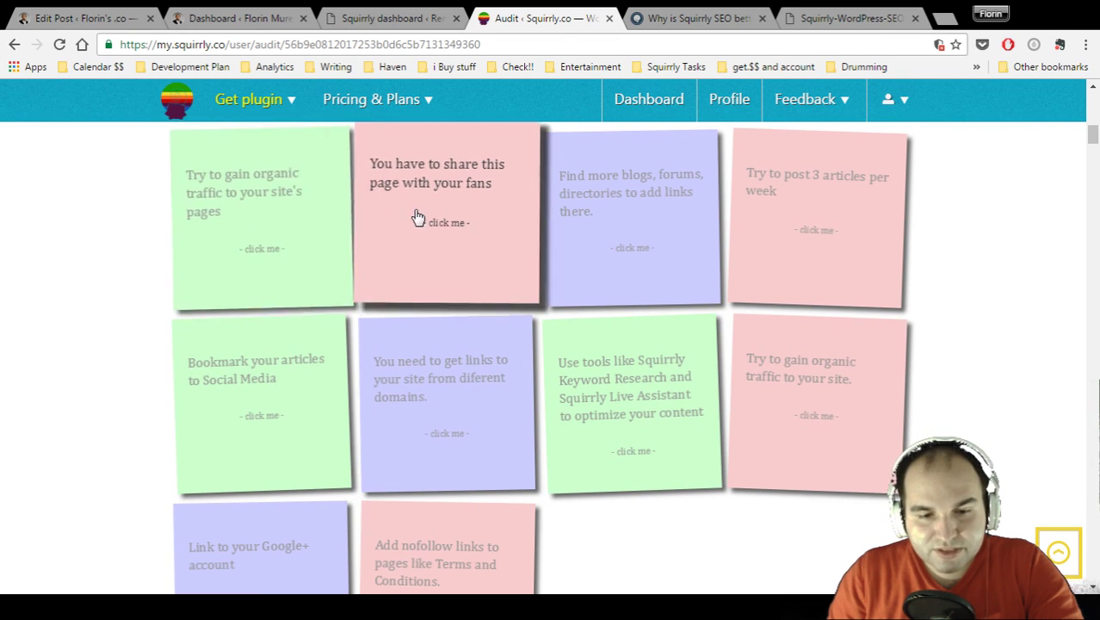
left_click(612, 274)
left_click(895, 148)
Step: Open the to-do note on Squirrly Keyword Research and Live Assistant, read its content optimization advice, and close it
left_click(628, 397)
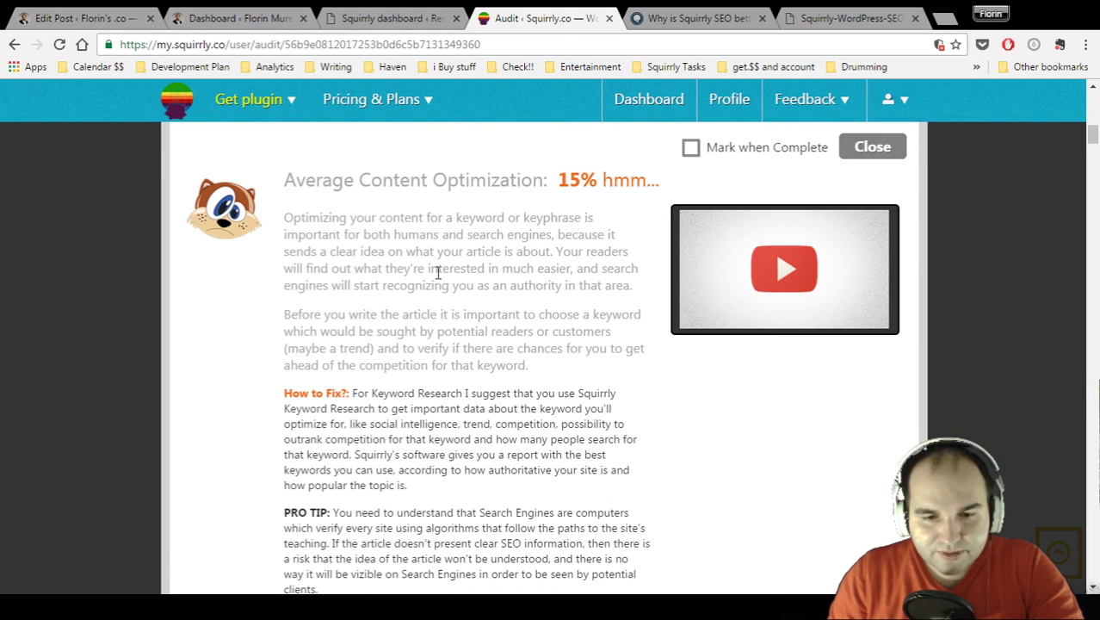
scroll(628, 398, "down", 1)
scroll(645, 344, "up", 4)
scroll(504, 447, "down", 6)
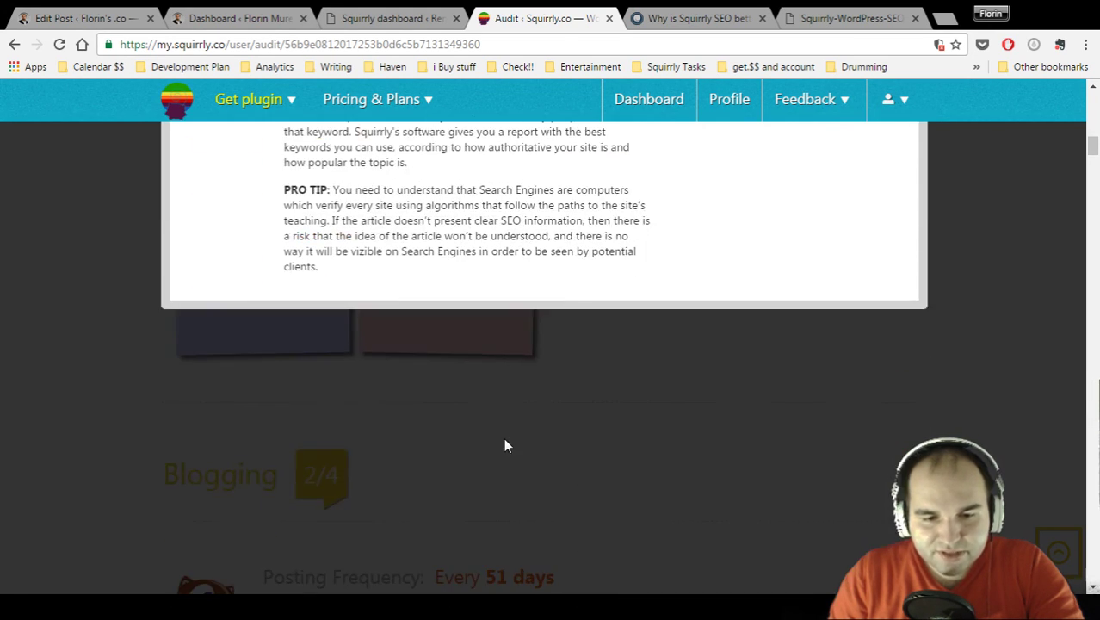
scroll(503, 440, "up", 4)
scroll(506, 439, "up", 2)
left_click(909, 354)
Step: Review the audit's Blogging section, from posting frequency to the options for sending the task list to a content writer
scroll(964, 354, "down", 6)
scroll(965, 354, "down", 3)
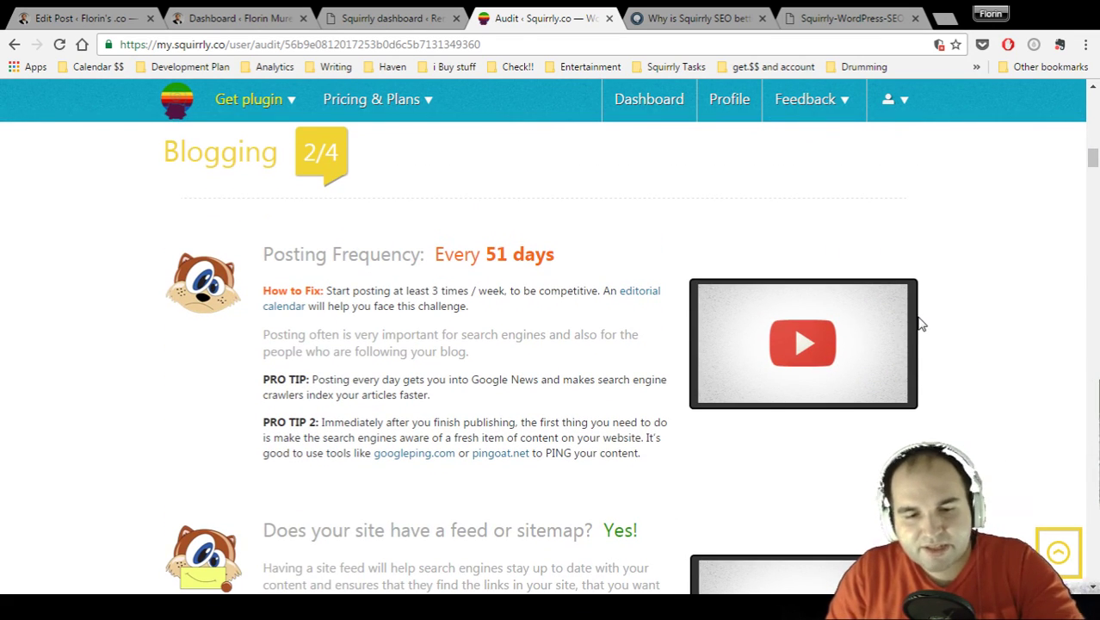
scroll(919, 324, "down", 5)
scroll(920, 327, "down", 1)
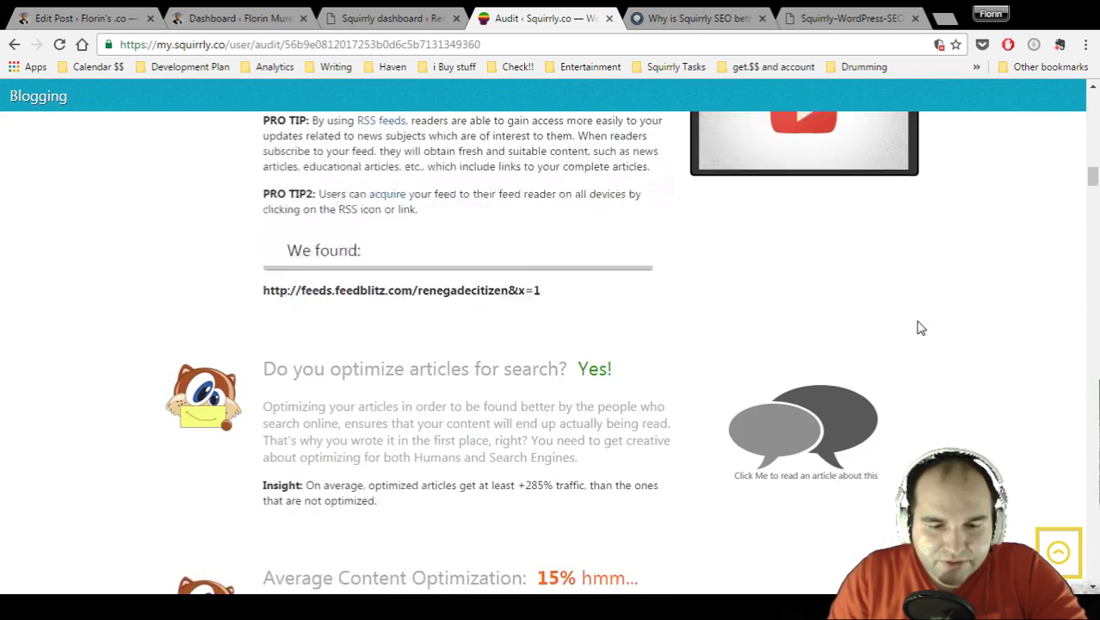
scroll(920, 327, "down", 4)
scroll(919, 327, "down", 5)
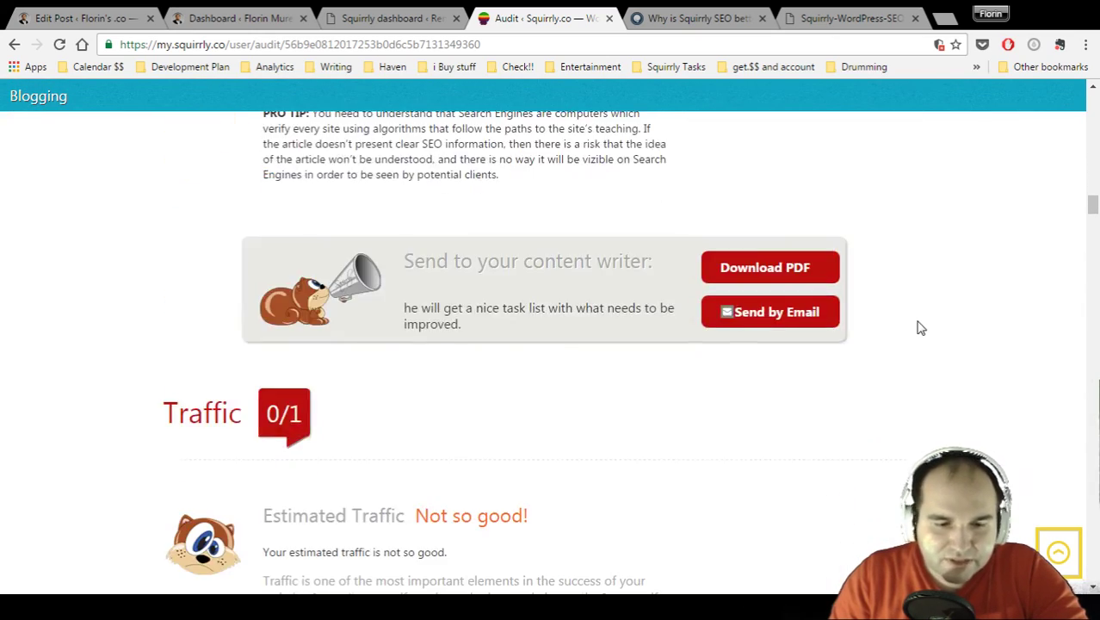
scroll(919, 327, "up", 2)
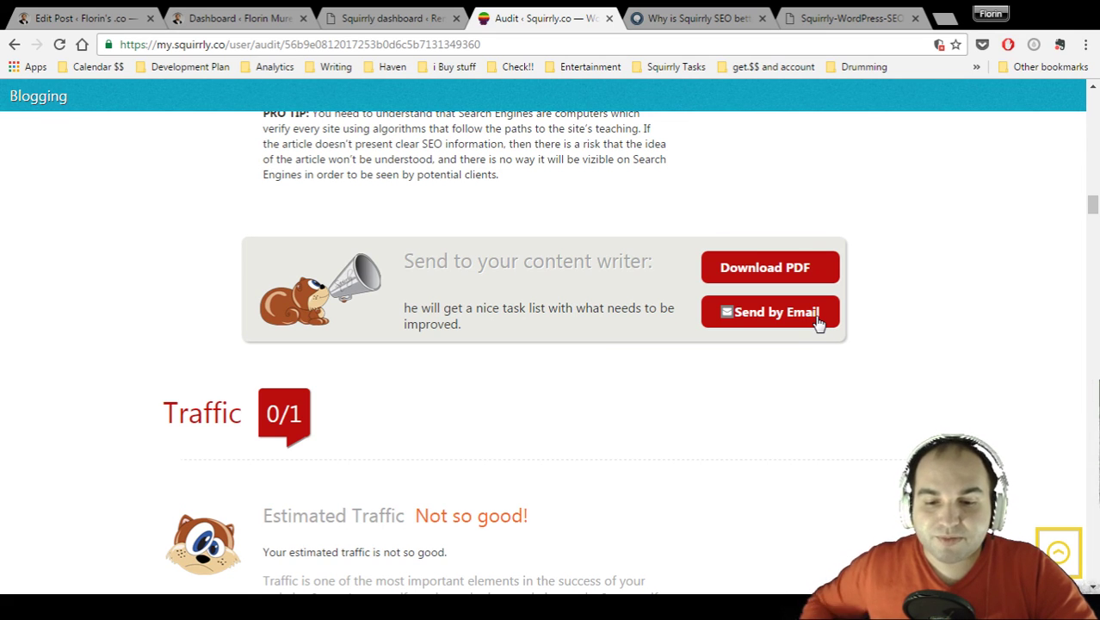
Step: Examine the audit's SEO section, focusing on the meta keyword and duplicate meta tags checks
scroll(766, 355, "down", 9)
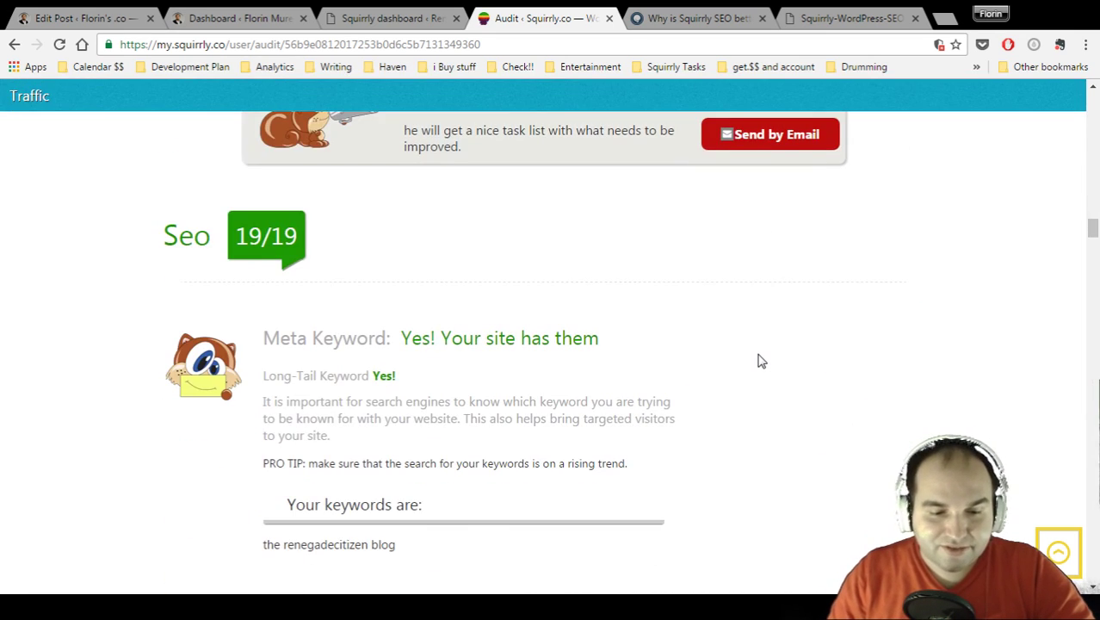
scroll(761, 362, "down", 5)
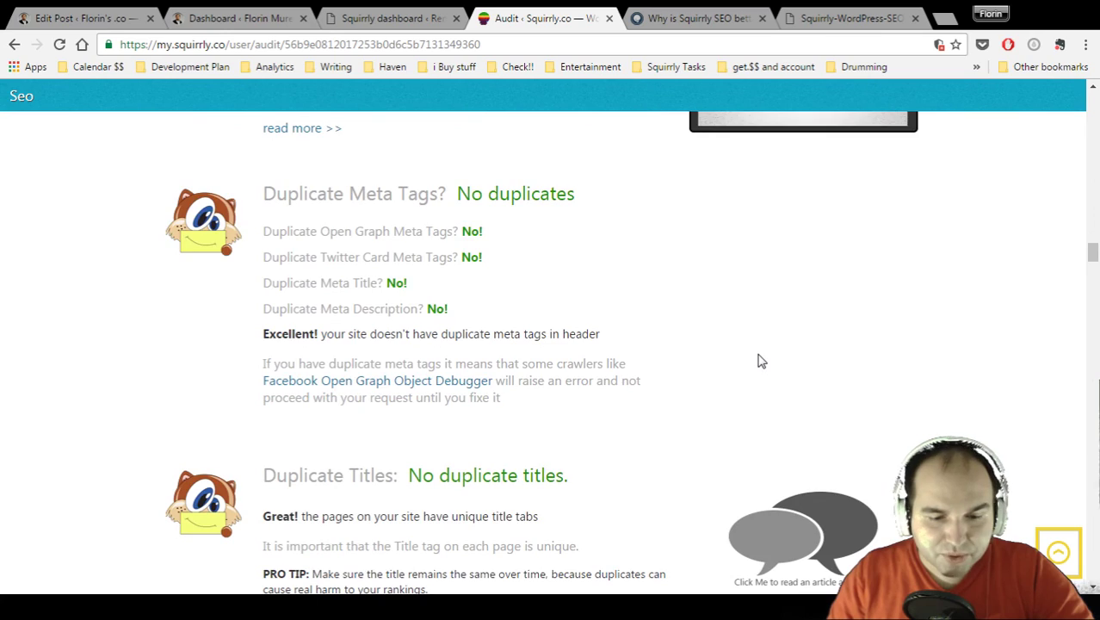
scroll(761, 361, "down", 8)
scroll(761, 362, "up", 9)
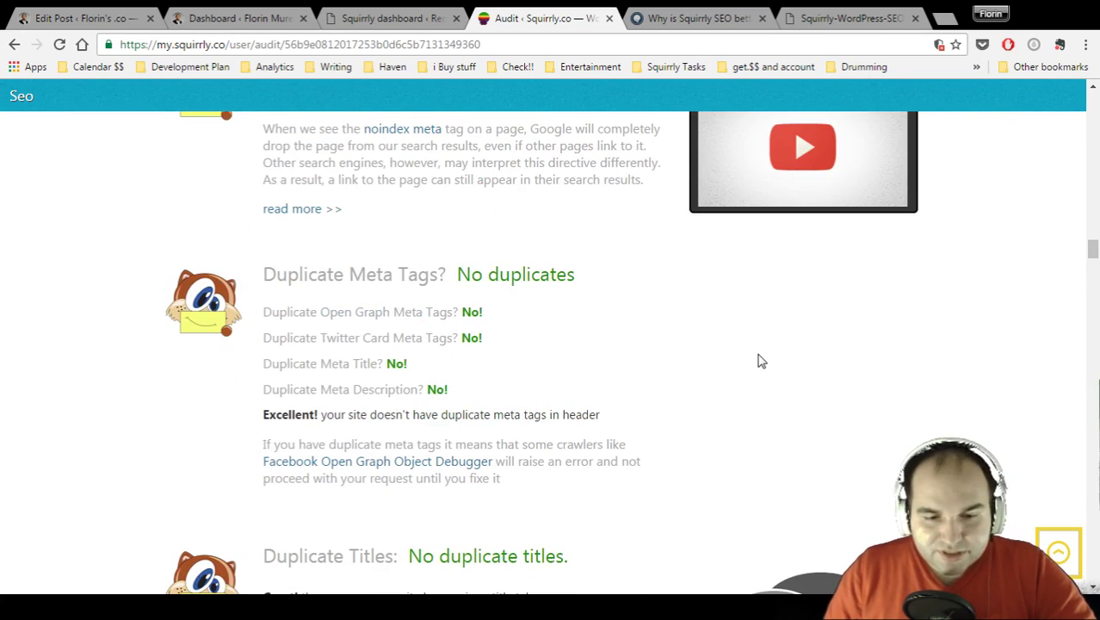
scroll(761, 362, "up", 2)
scroll(760, 370, "down", 4)
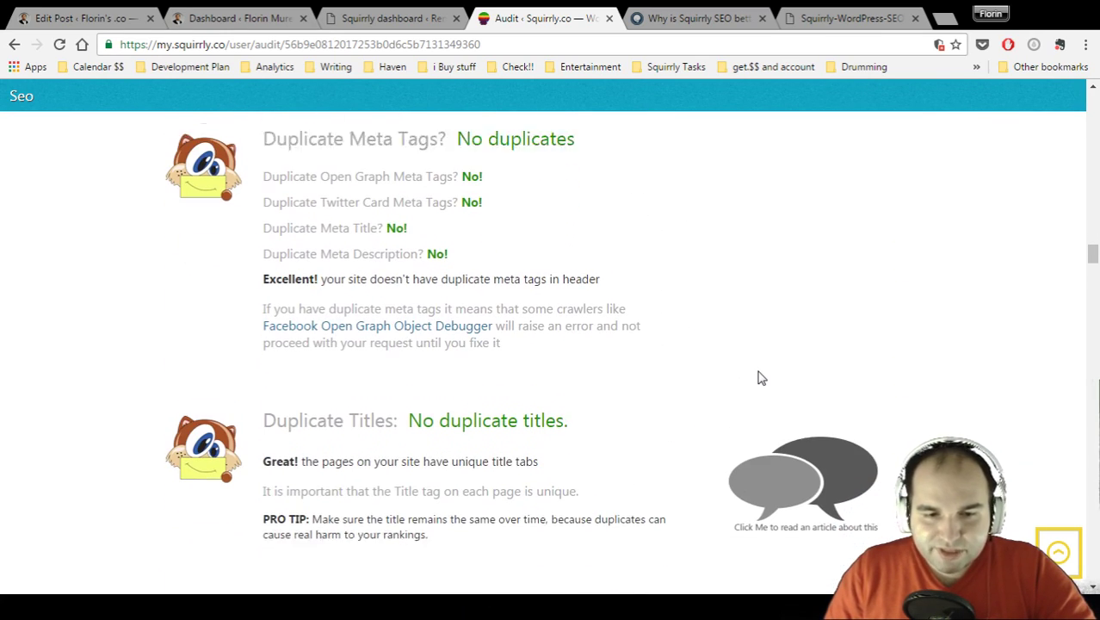
scroll(761, 378, "up", 1)
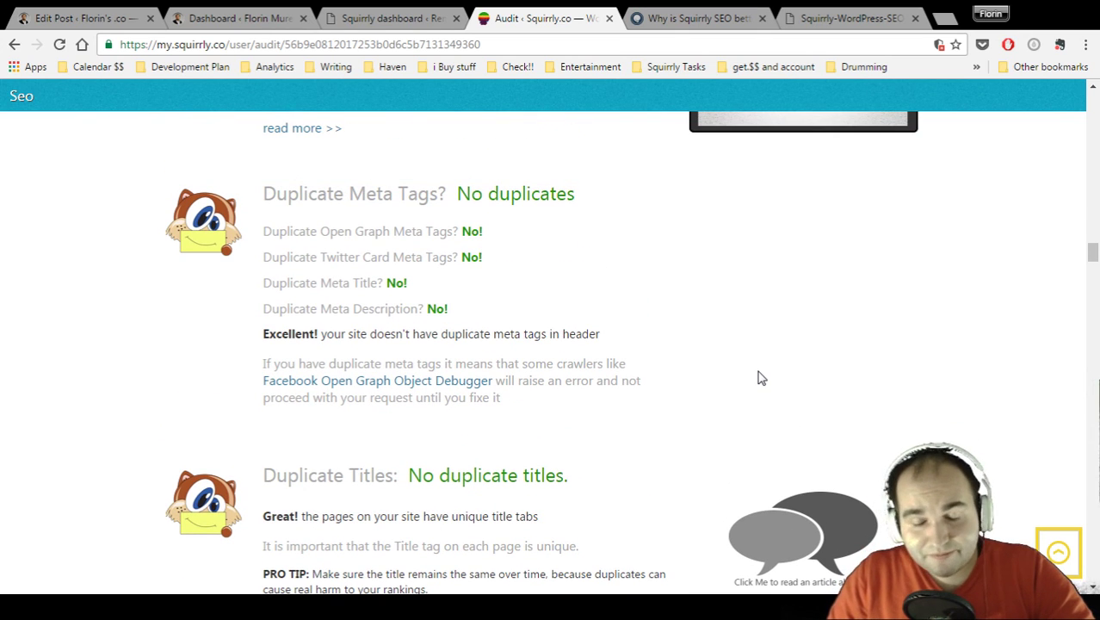
Step: Review the remaining SEO checks, such as title tag and page load time, and the Social section's share counts and follow buttons
scroll(761, 378, "down", 3)
scroll(761, 378, "down", 15)
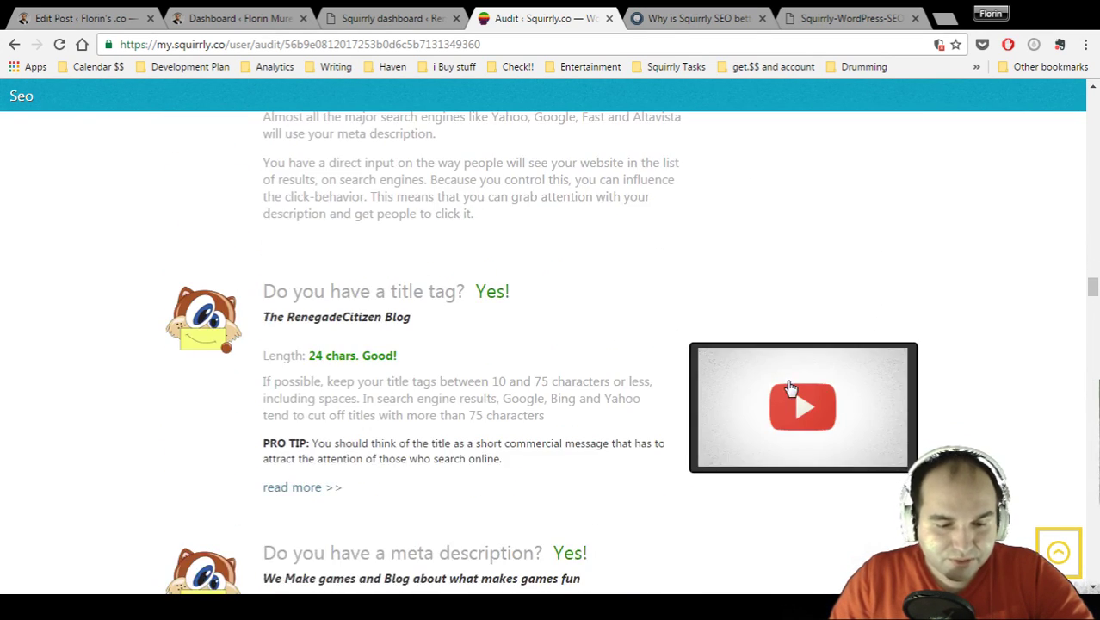
scroll(791, 389, "down", 20)
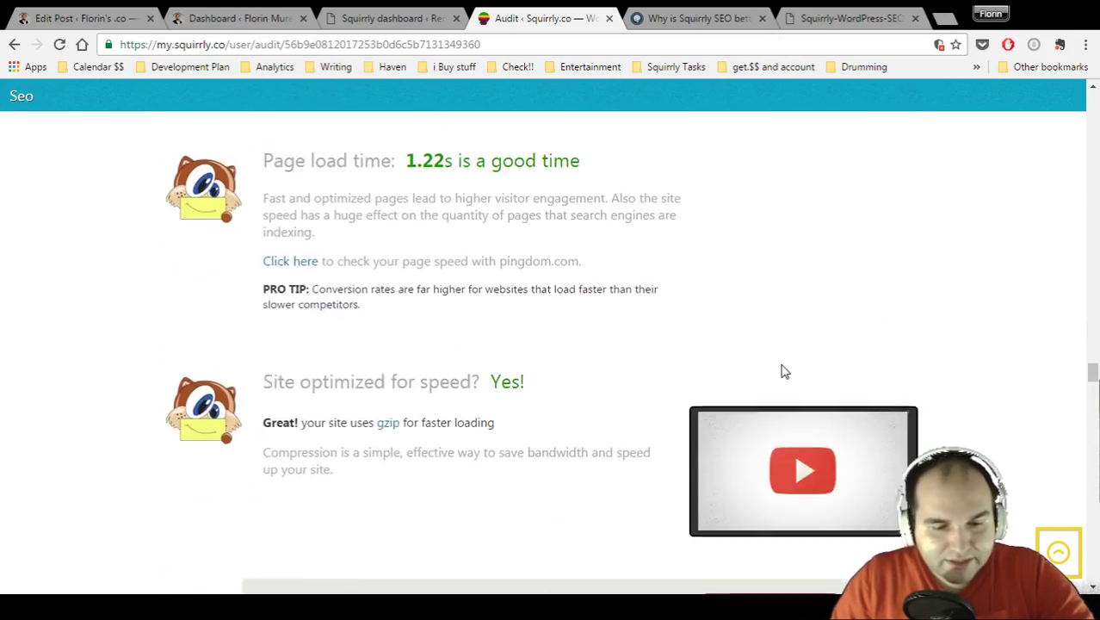
scroll(757, 360, "down", 7)
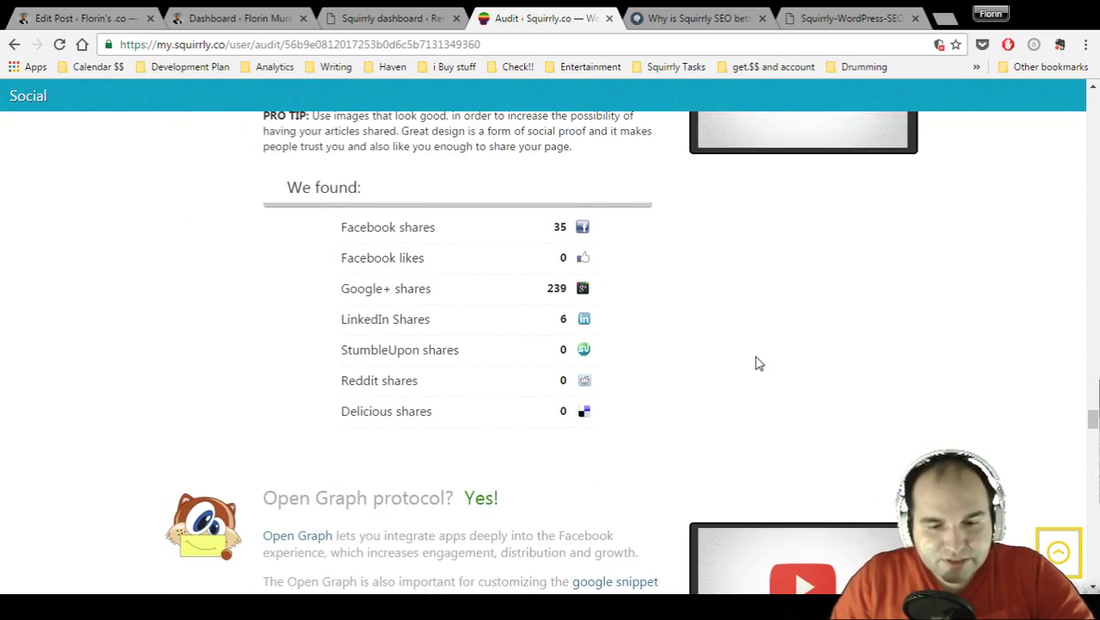
scroll(758, 363, "down", 15)
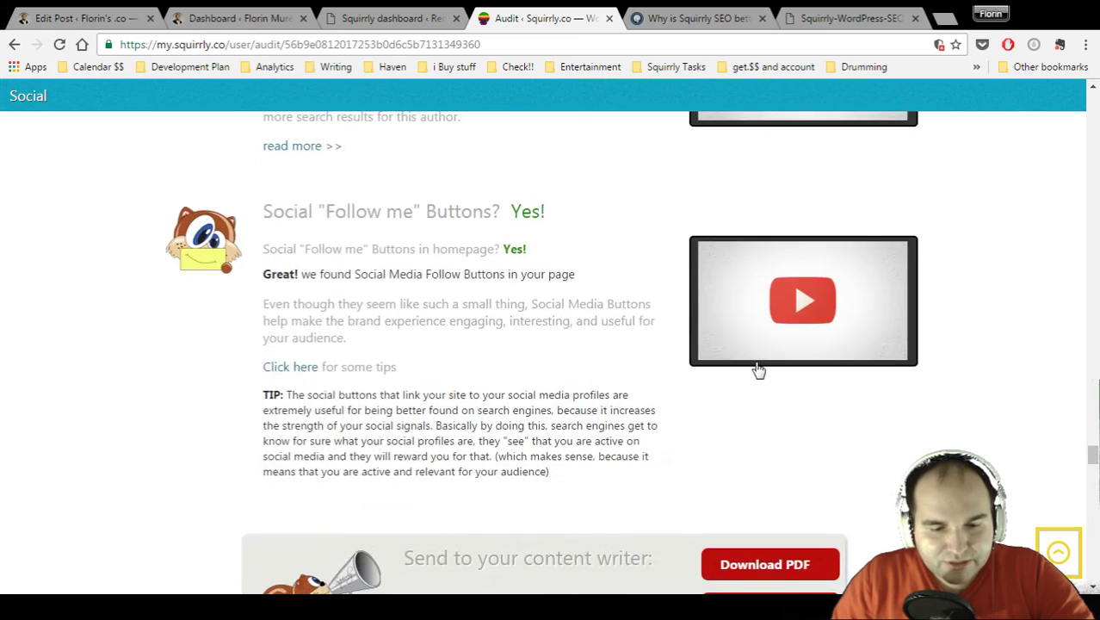
scroll(758, 369, "down", 4)
scroll(757, 369, "up", 2)
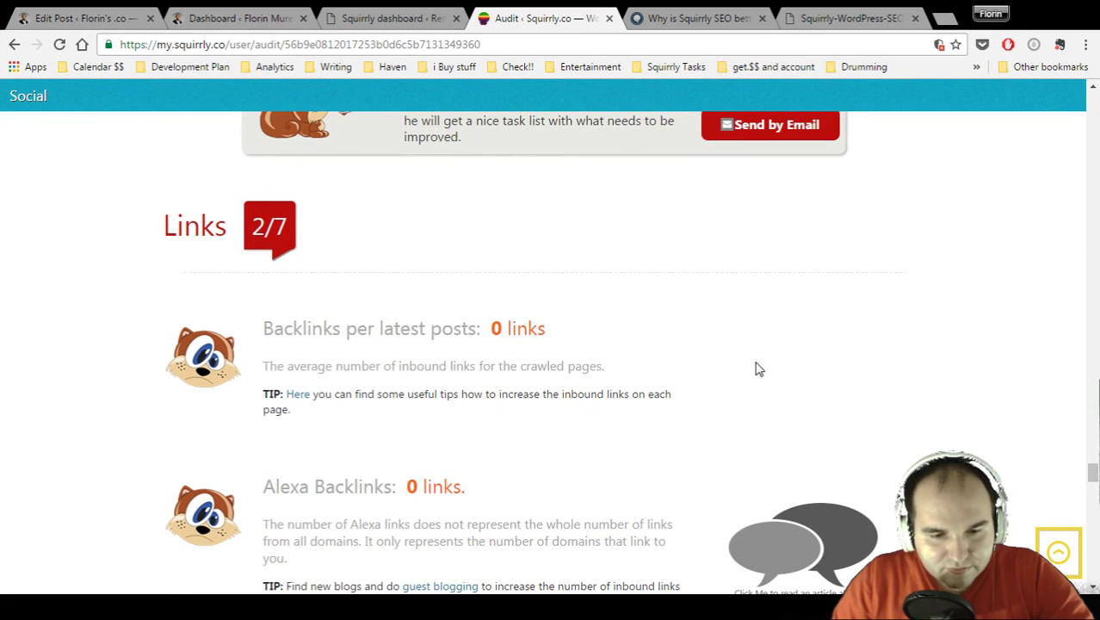
Step: Read the backlinks per latest posts and Alexa Backlinks ratings in the audit's Links section
left_click_drag(293, 327, 567, 322)
left_click(616, 329)
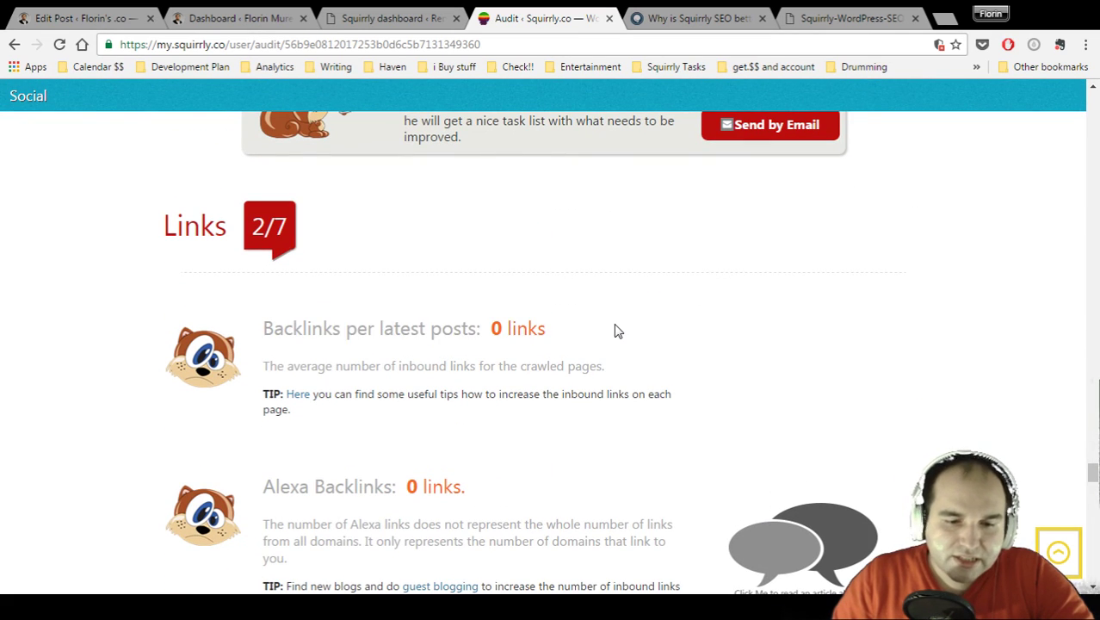
scroll(618, 340, "down", 1)
scroll(618, 340, "down", 2)
left_click_drag(263, 246, 555, 238)
left_click(555, 238)
left_click_drag(402, 244, 515, 231)
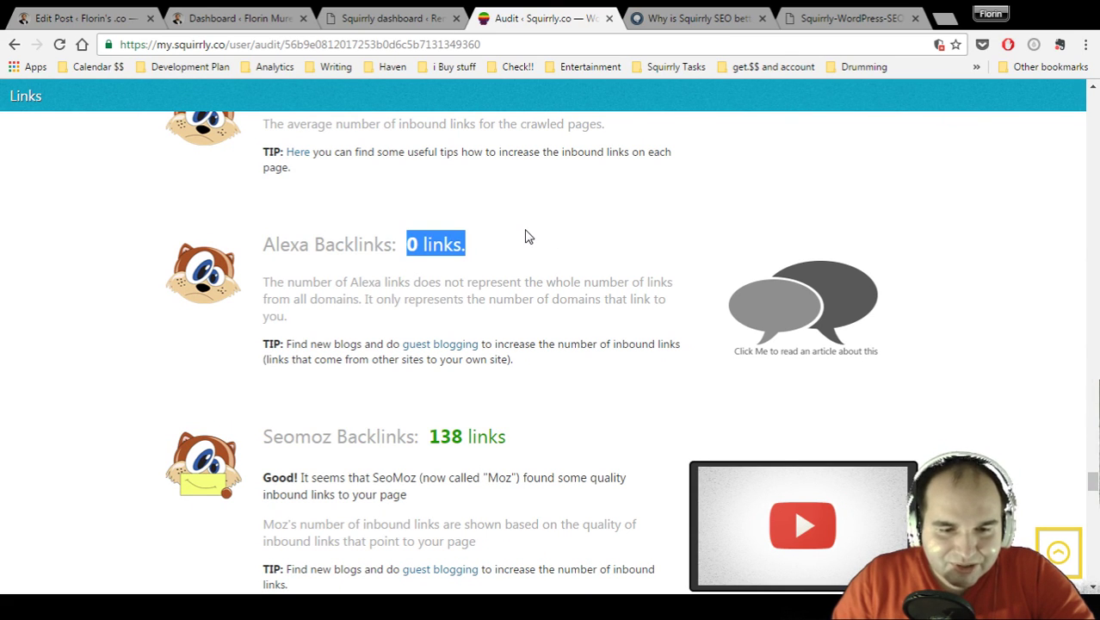
left_click(572, 251)
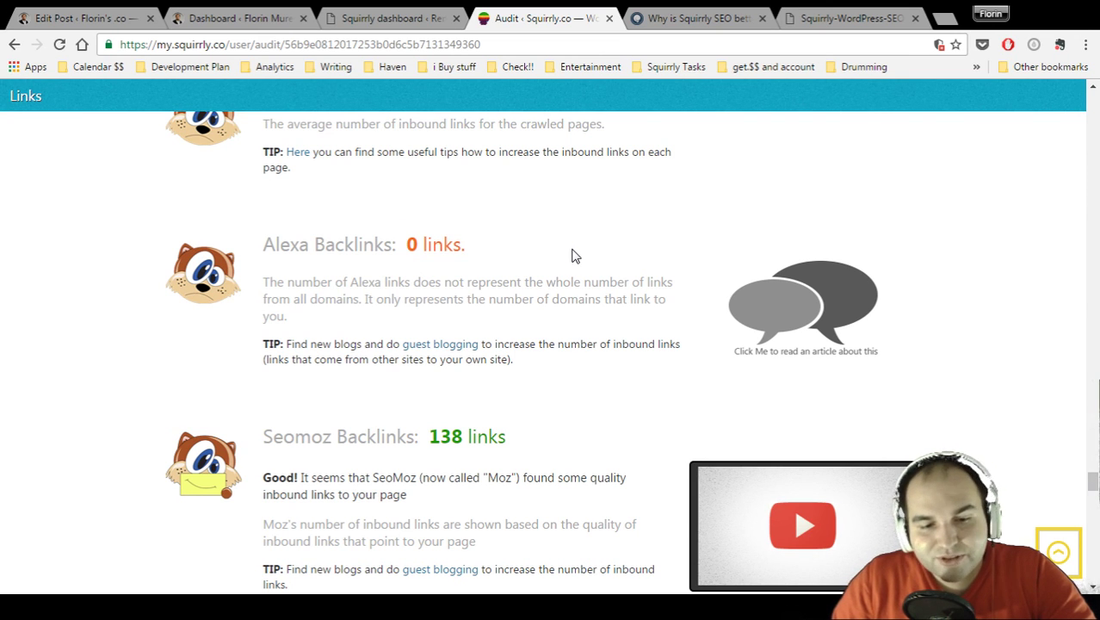
Step: Review the Seomoz Backlinks and NoFollow checks and the Authority section's MozRank, Page Authority, Alexa Rank and Domain Age ratings
scroll(575, 256, "down", 1)
scroll(575, 255, "down", 8)
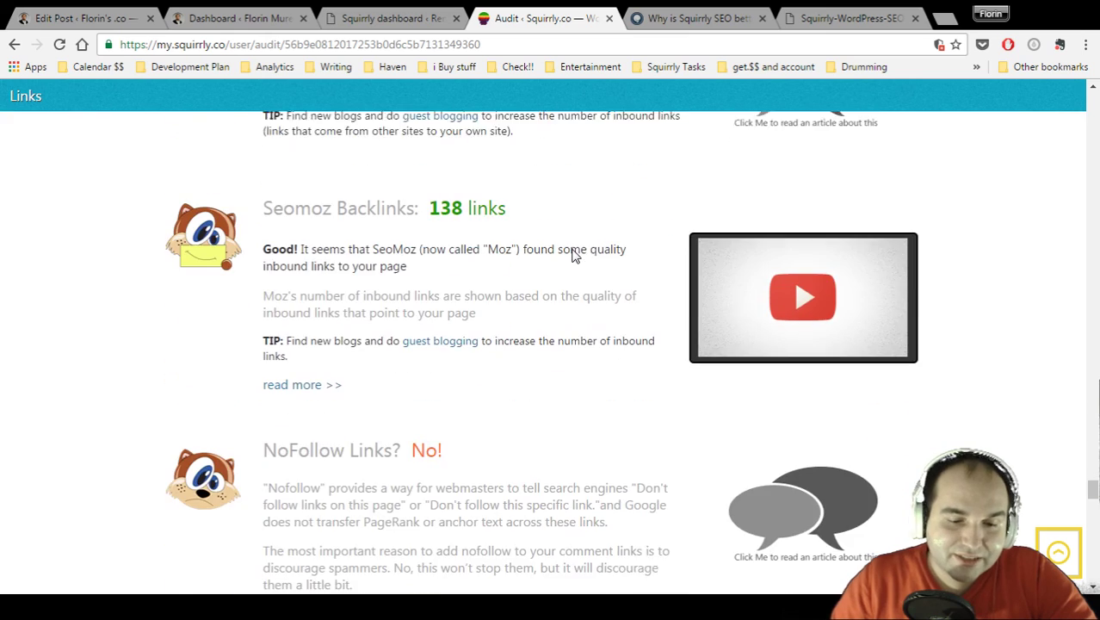
scroll(575, 256, "down", 10)
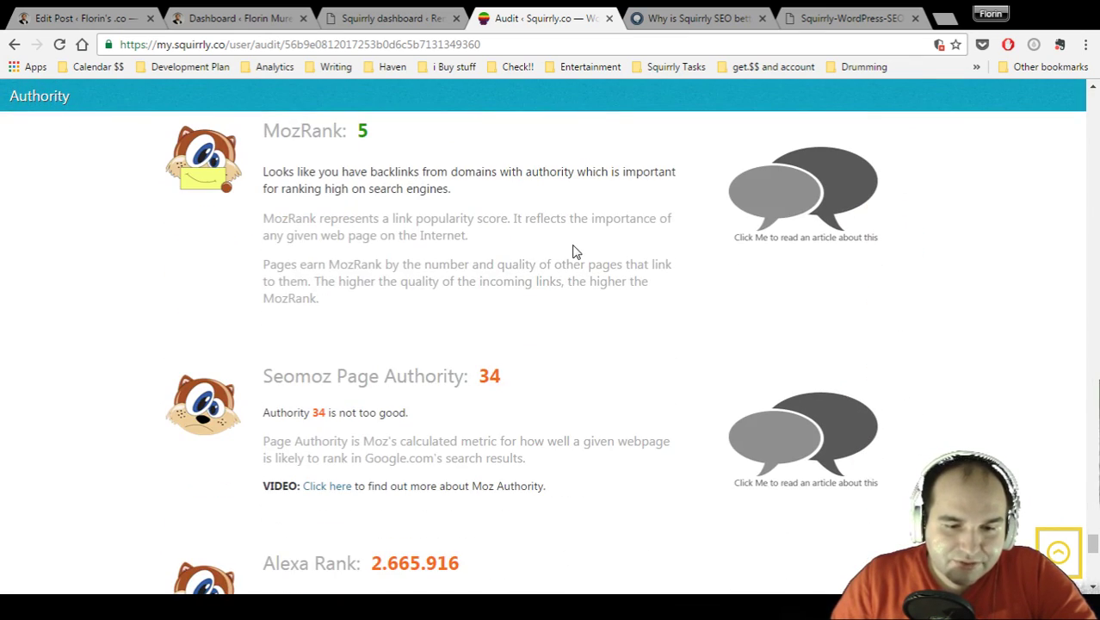
scroll(575, 251, "down", 2)
scroll(577, 251, "down", 7)
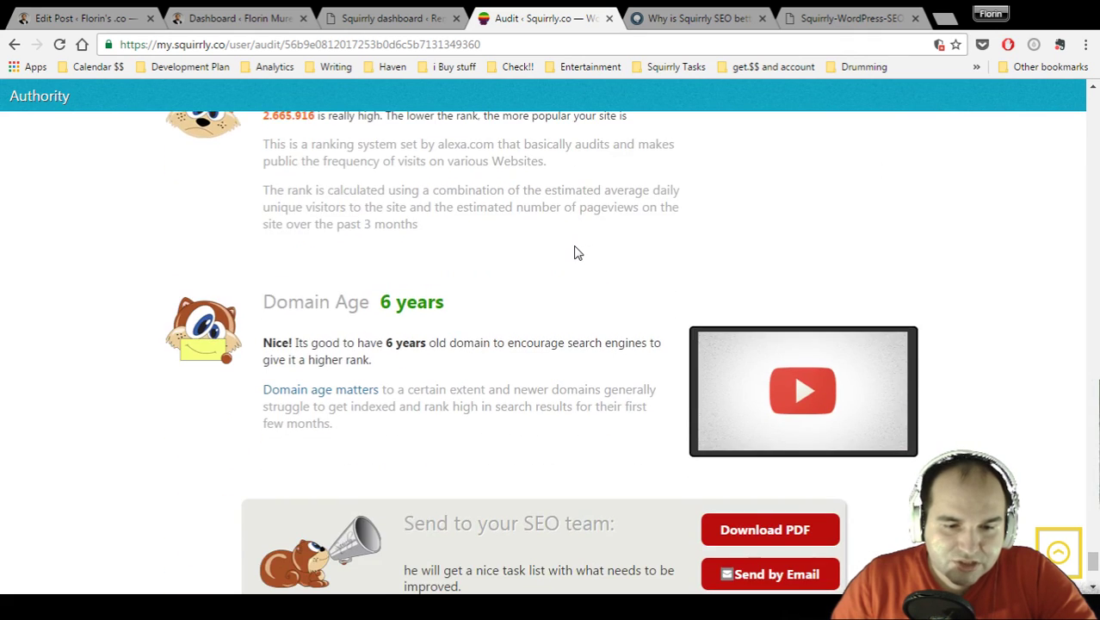
scroll(577, 251, "up", 5)
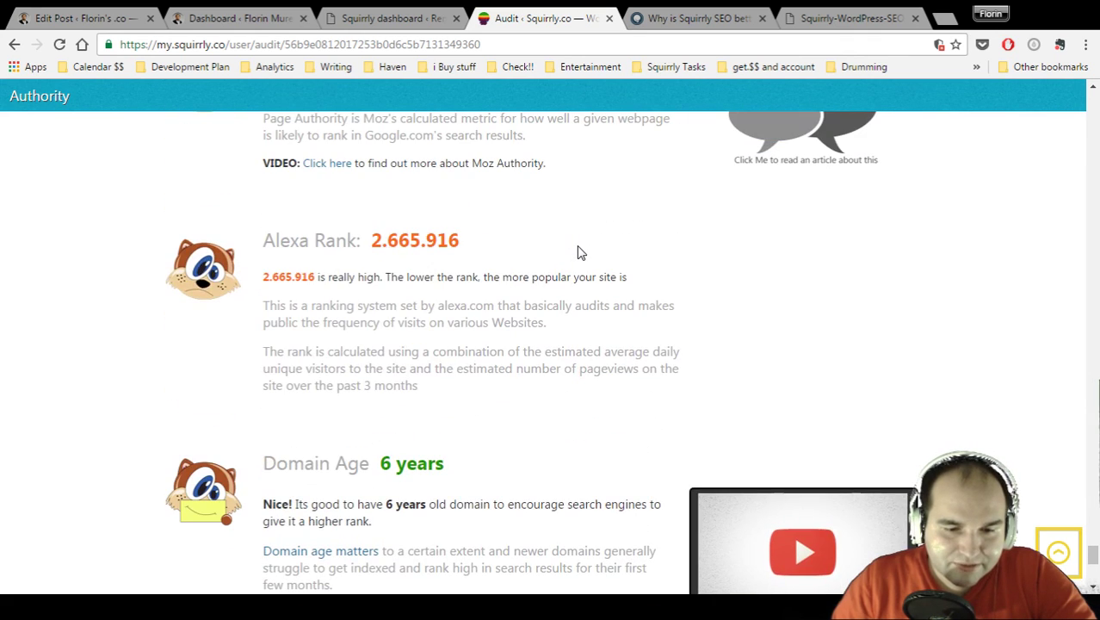
scroll(579, 252, "up", 5)
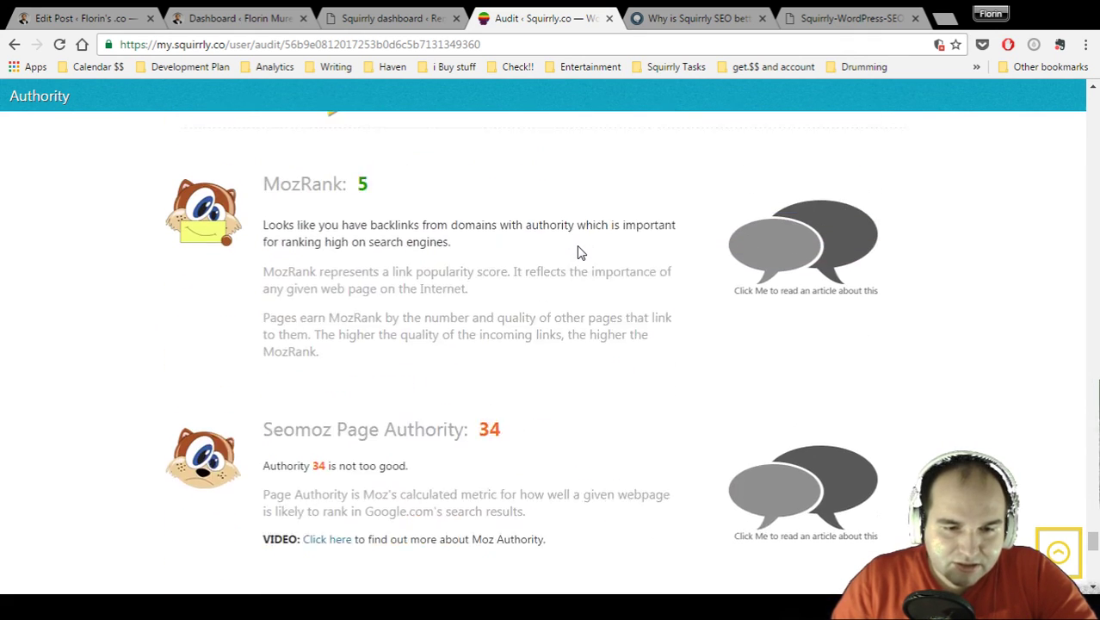
Step: Revisit the content tree graphic in the Squirrly versus Yoast article, and read the MozRank explanation in the site audit
left_click(693, 17)
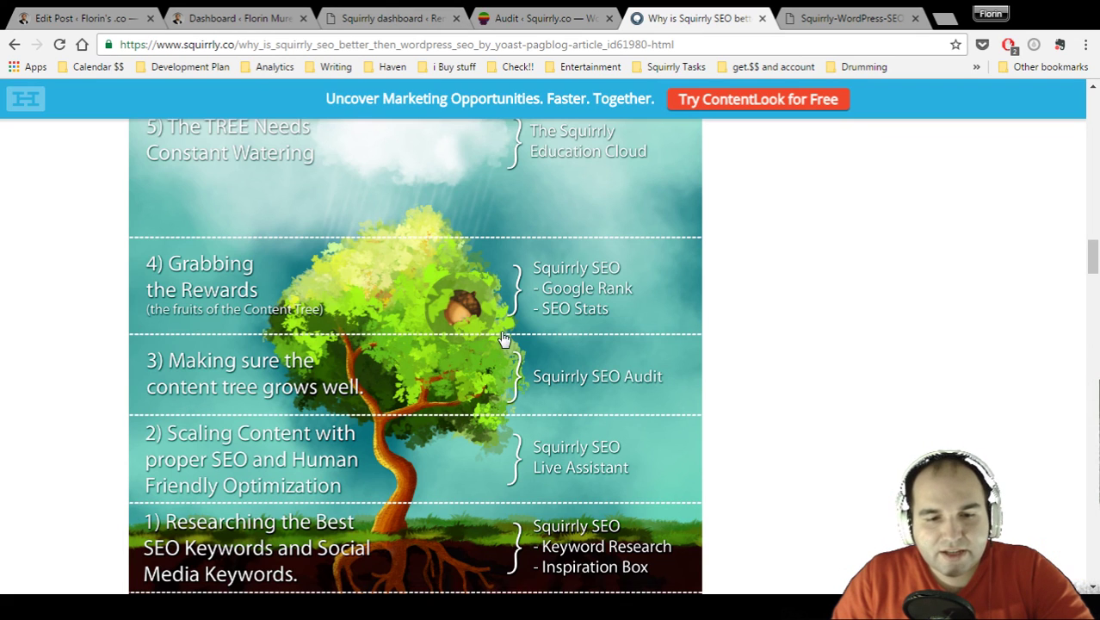
left_click(504, 15)
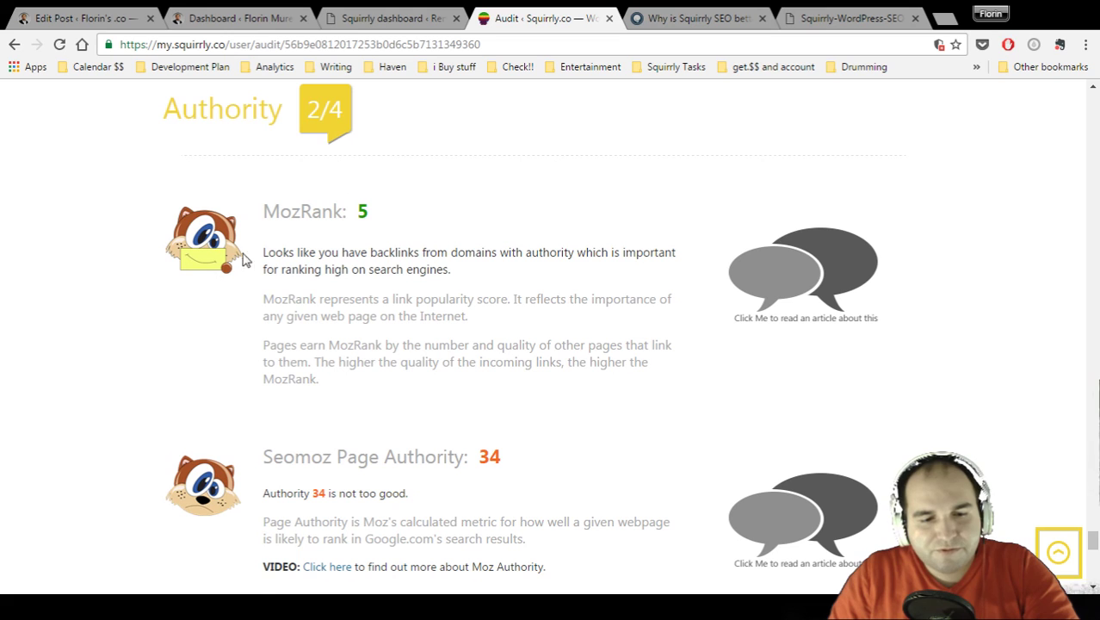
left_click_drag(261, 251, 480, 273)
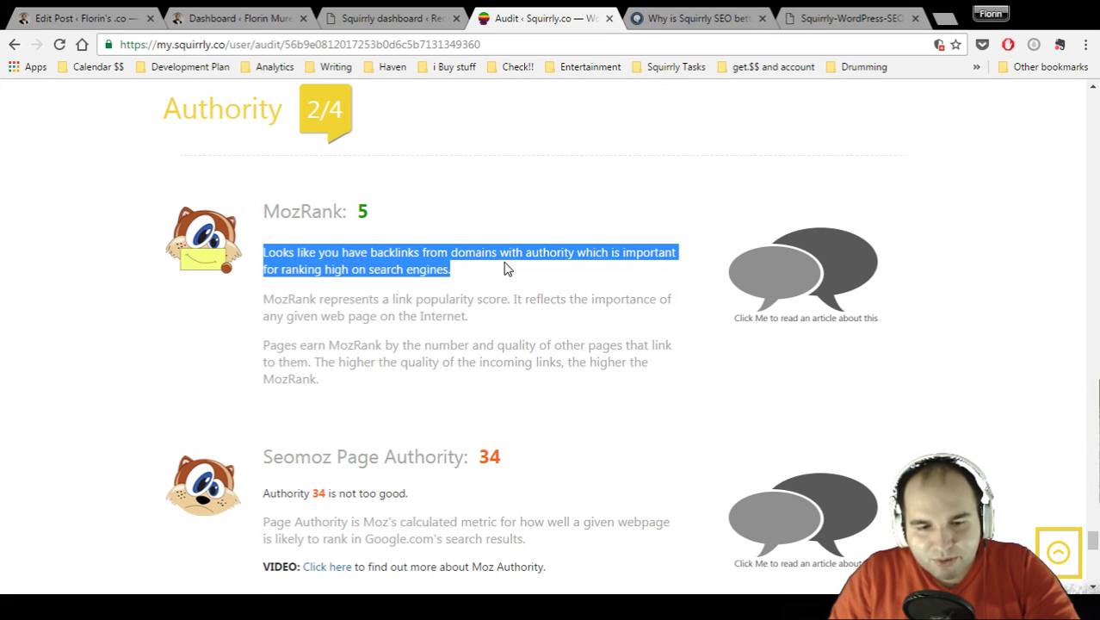
left_click(506, 269)
mouse_move(264, 298)
left_mouse_down()
mouse_move(508, 301)
mouse_move(491, 317)
mouse_move(248, 308)
left_mouse_up()
left_click(386, 309)
left_click_drag(262, 351, 489, 381)
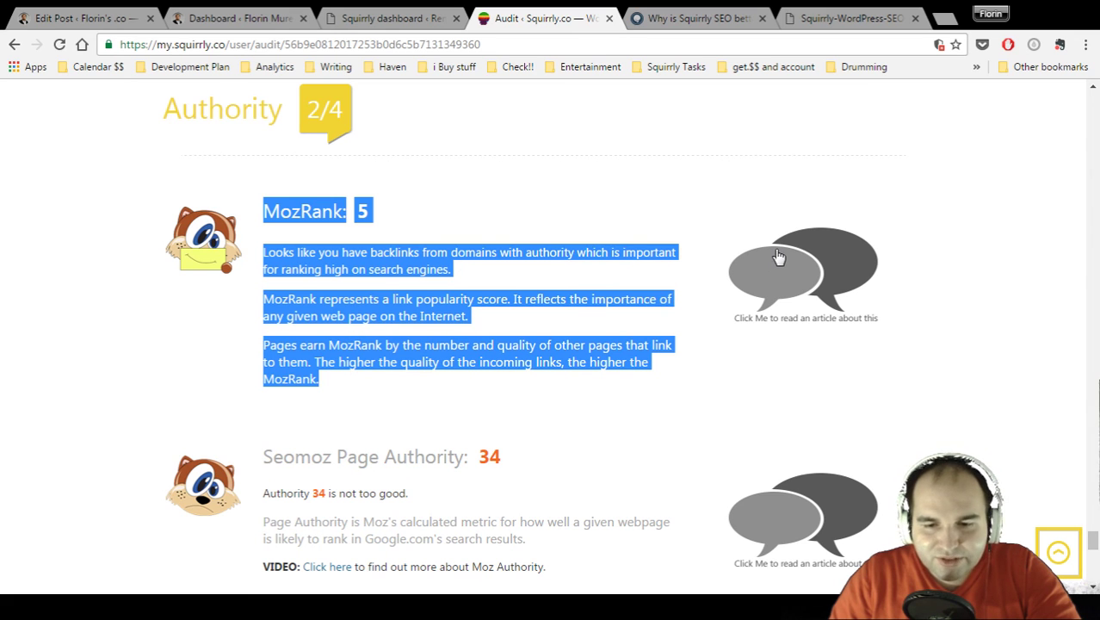
Step: Read the Seomoz Page Authority score and its assessment in the Authority section
scroll(656, 328, "down", 2)
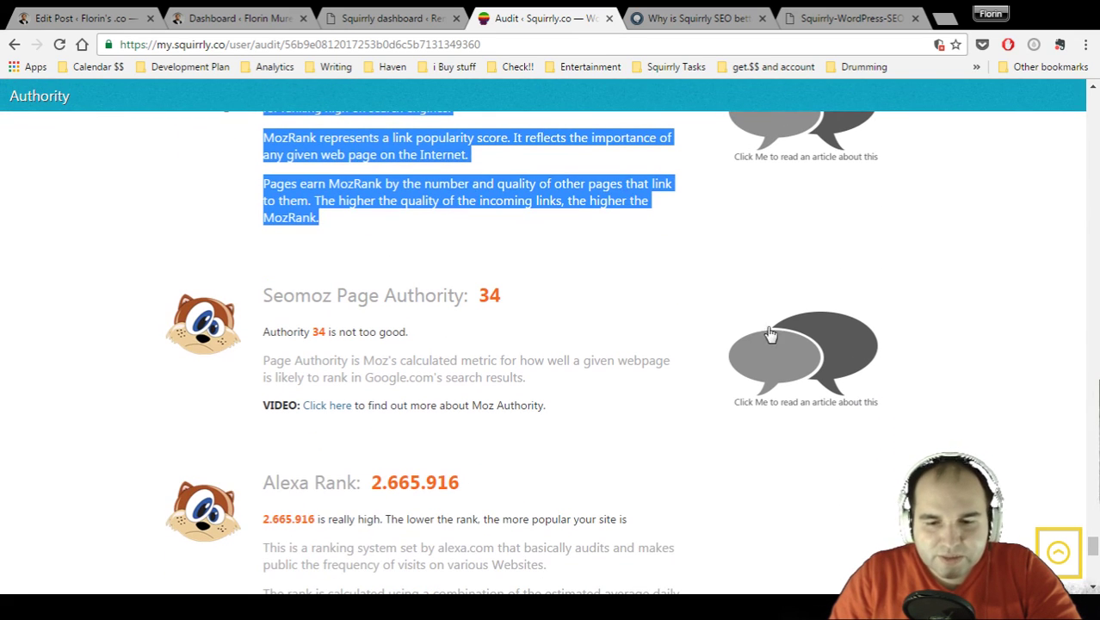
left_click_drag(269, 296, 553, 300)
left_click(552, 299)
left_click_drag(310, 331, 451, 336)
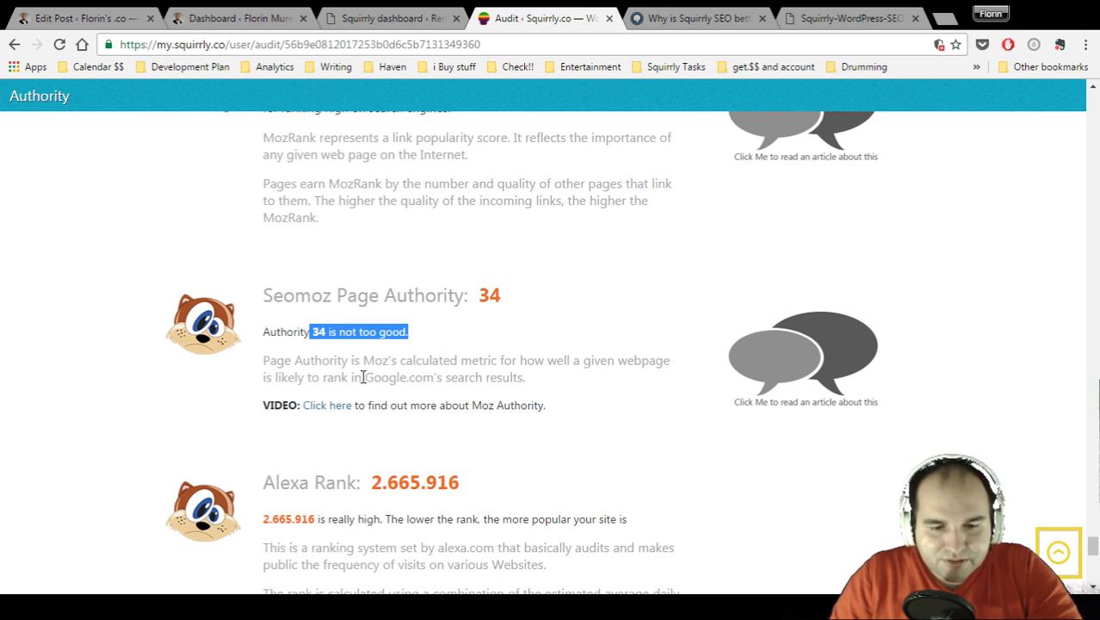
Step: Read the Alexa Rank and Domain Age ratings in the audit's Authority section, and return to the start of the Links section
scroll(363, 376, "down", 2)
left_click_drag(318, 329, 498, 334)
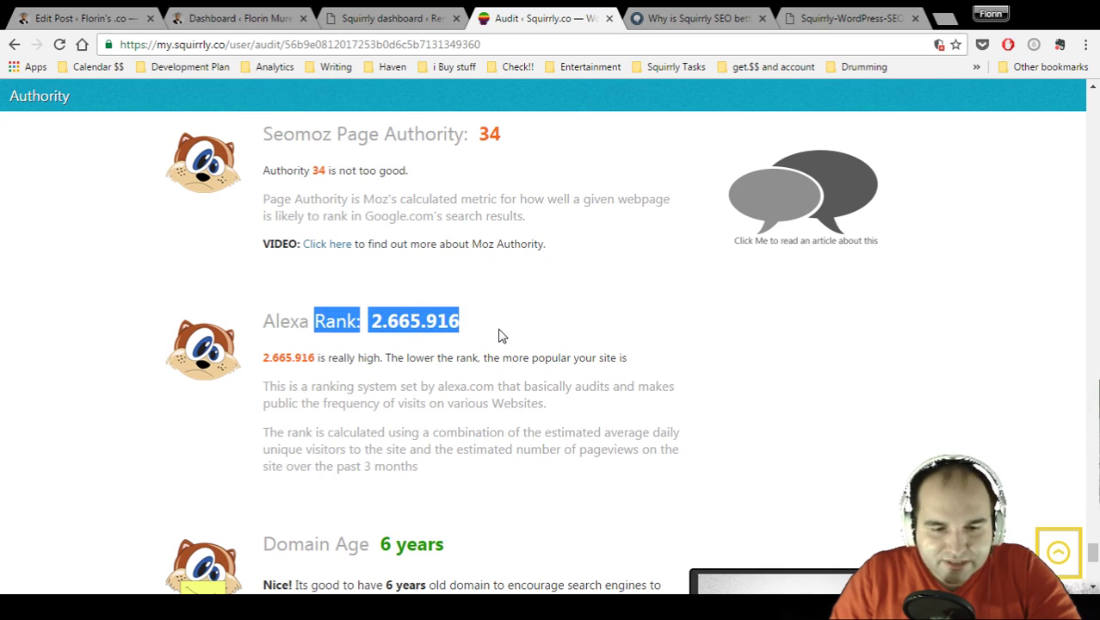
scroll(499, 334, "down", 3)
left_click_drag(284, 294, 459, 309)
left_click(458, 309)
scroll(459, 309, "up", 9)
scroll(459, 309, "up", 14)
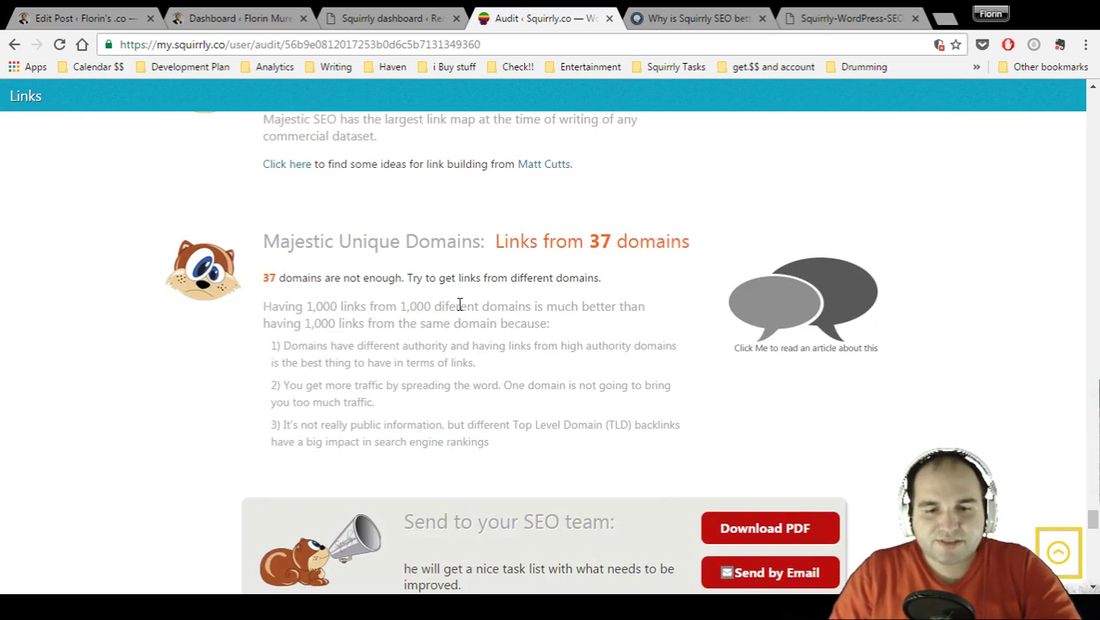
scroll(459, 304, "up", 5)
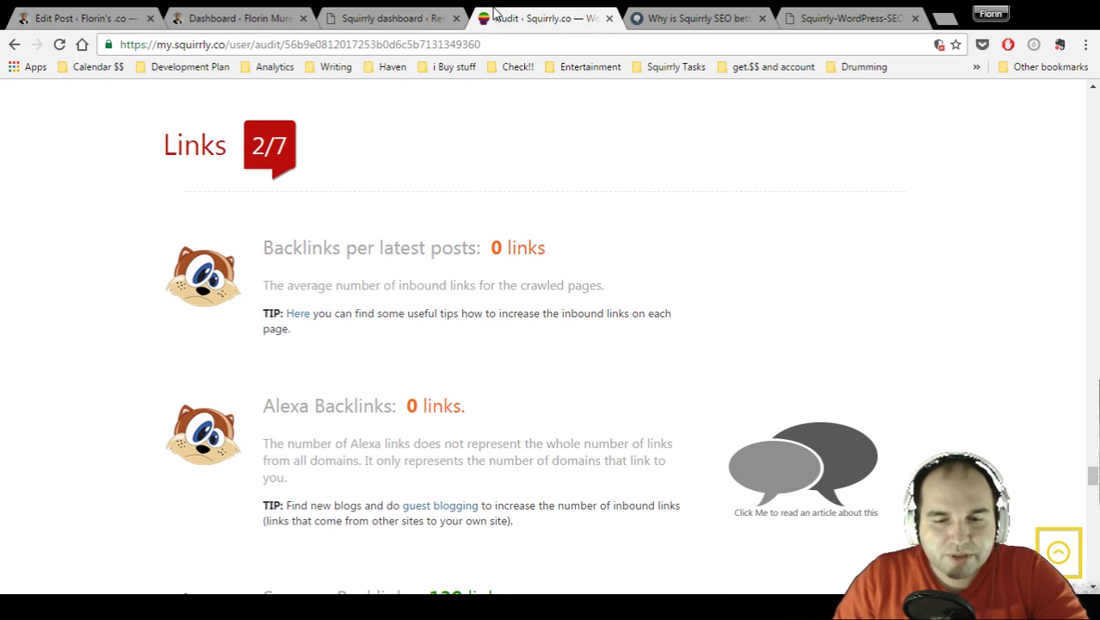
Step: Review the Grabbing the Rewards level of the article's content tree graphic, and look over the Squirrly dashboard on the Renegadecitizen site
left_click(654, 17)
scroll(418, 392, "up", 1)
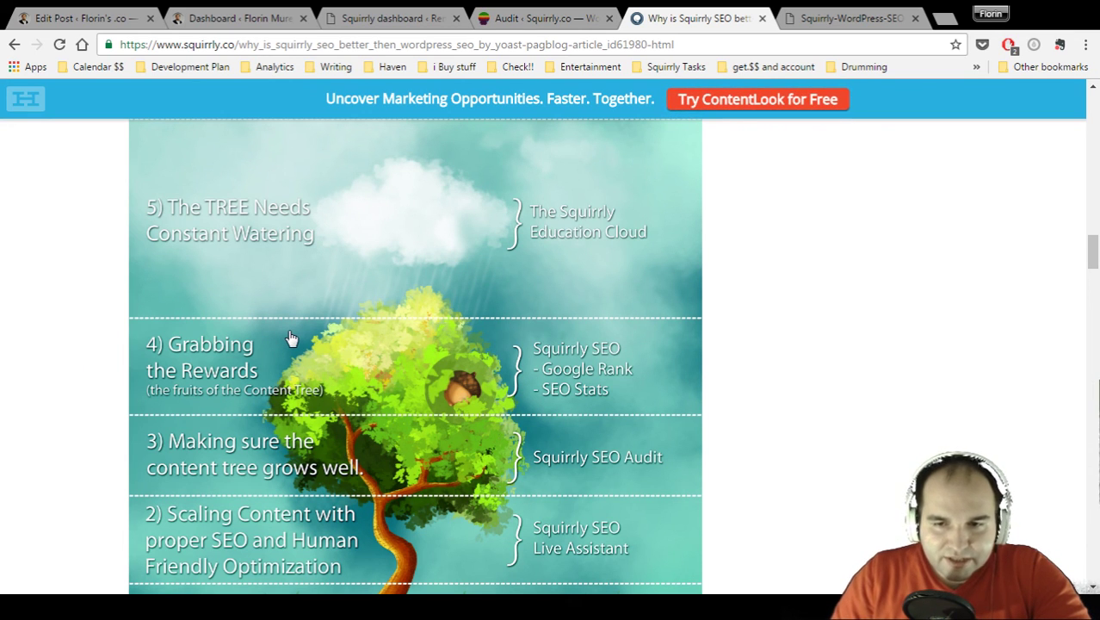
left_click(534, 17)
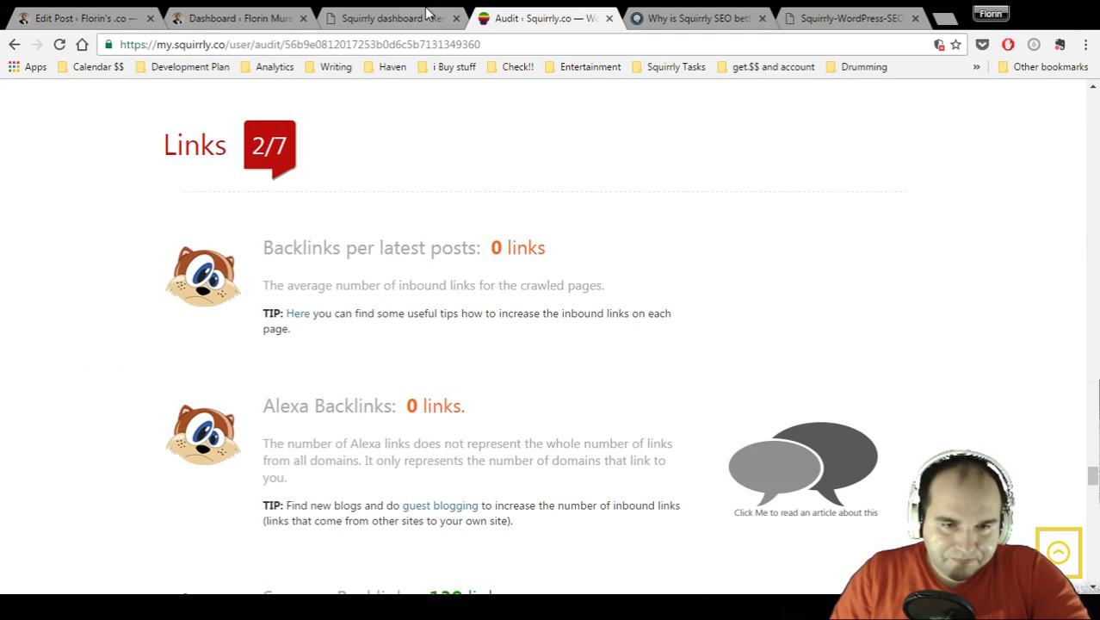
left_click(425, 16)
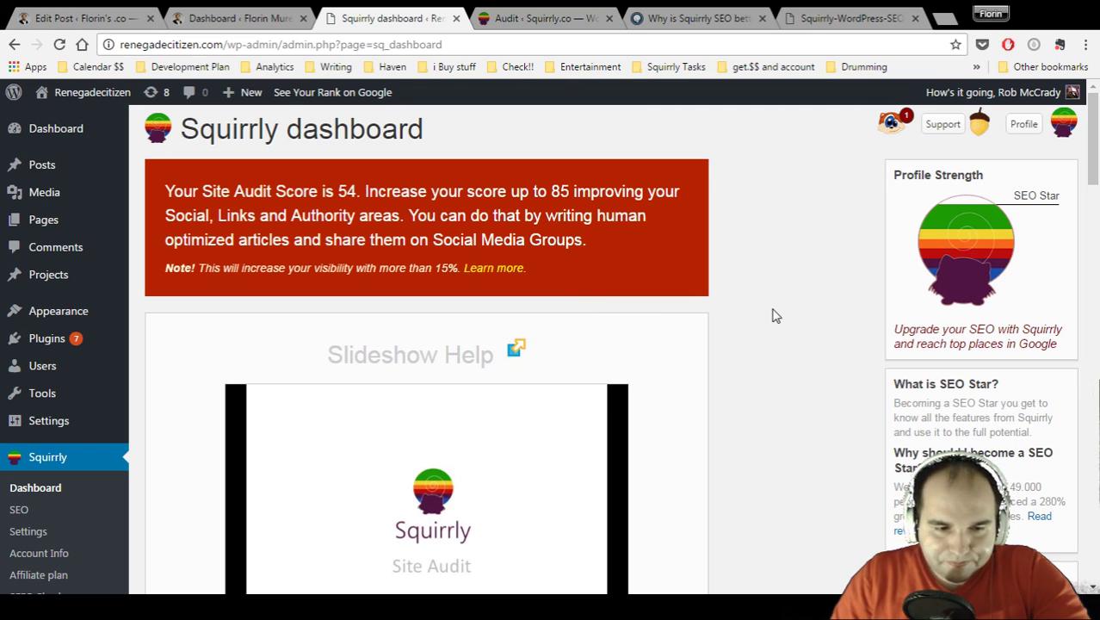
scroll(144, 385, "down", 1)
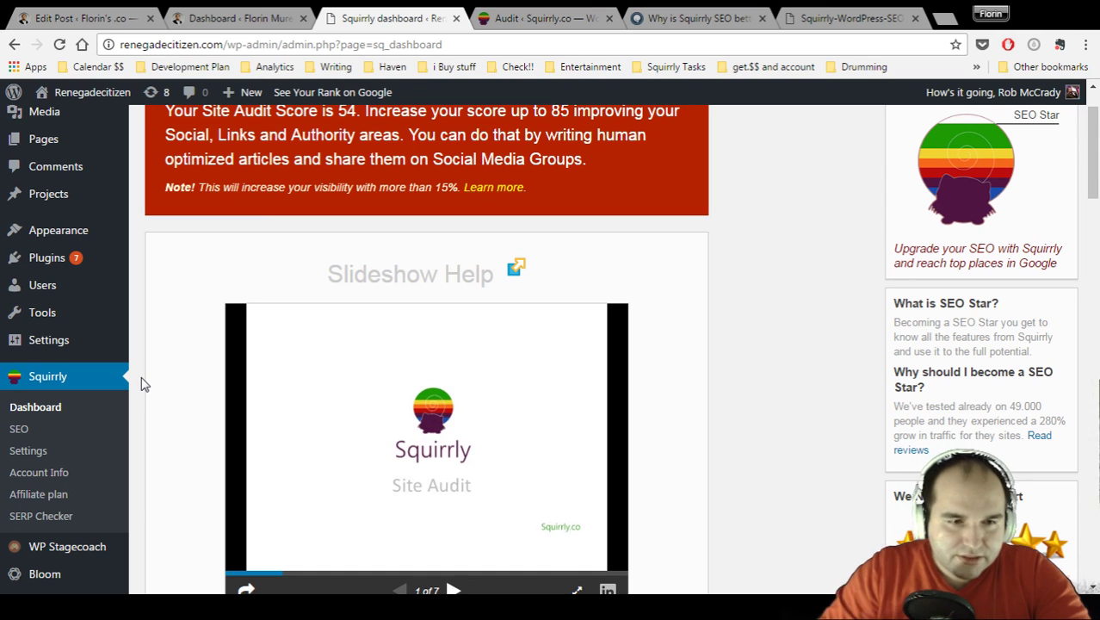
Step: Leave the post editor for Squirrly's Performance Analytics, and review the Google.com positions of the tracked posts
left_click(80, 12)
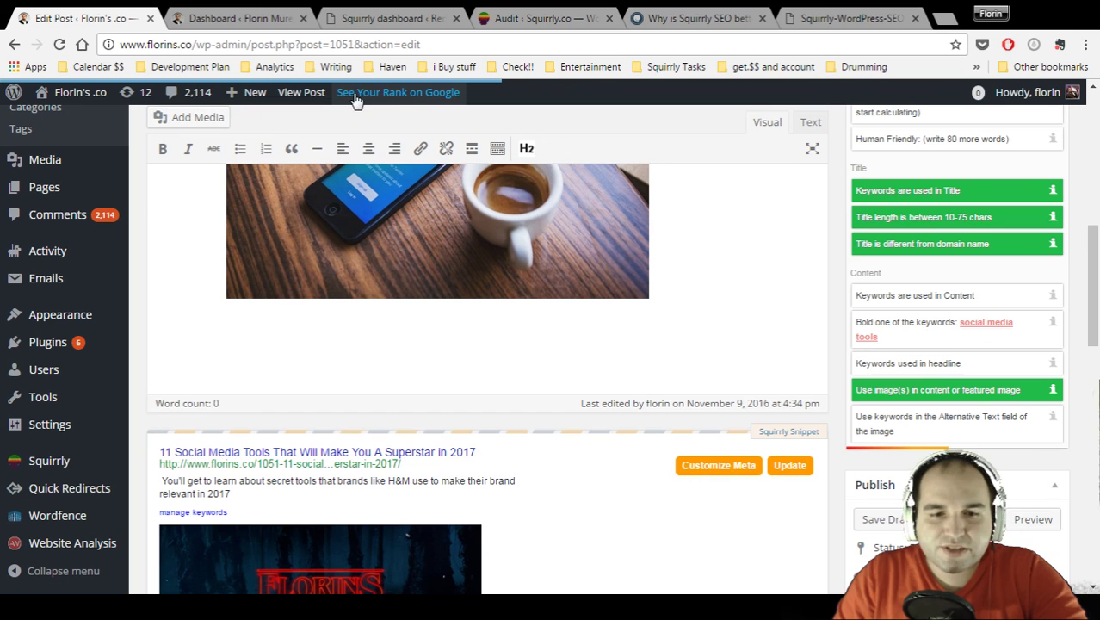
left_click(413, 95)
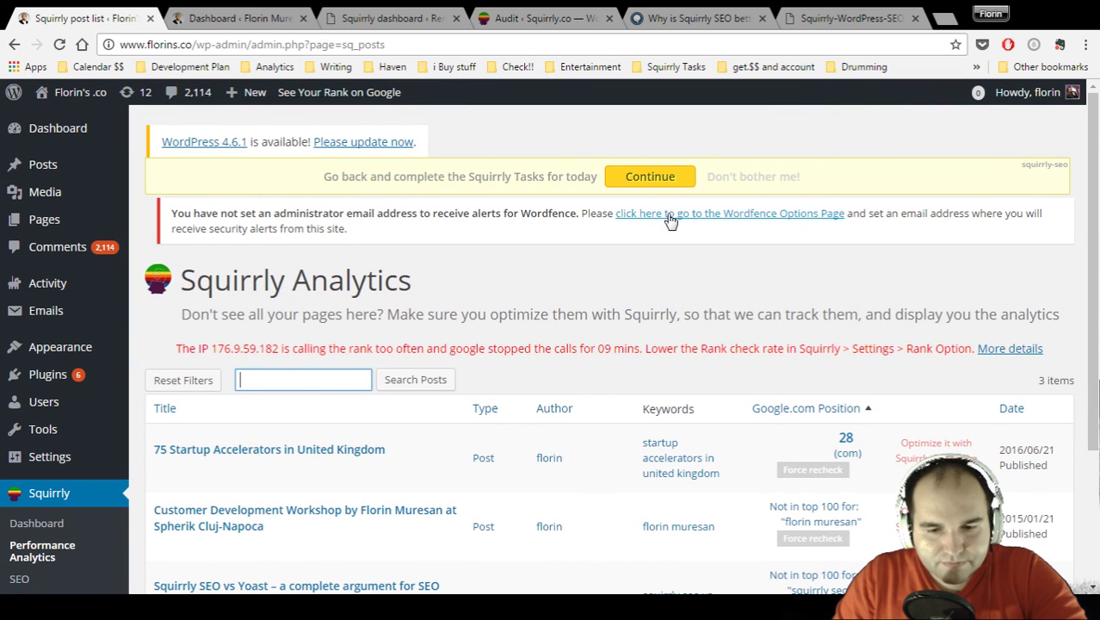
scroll(672, 222, "down", 1)
scroll(670, 221, "down", 1)
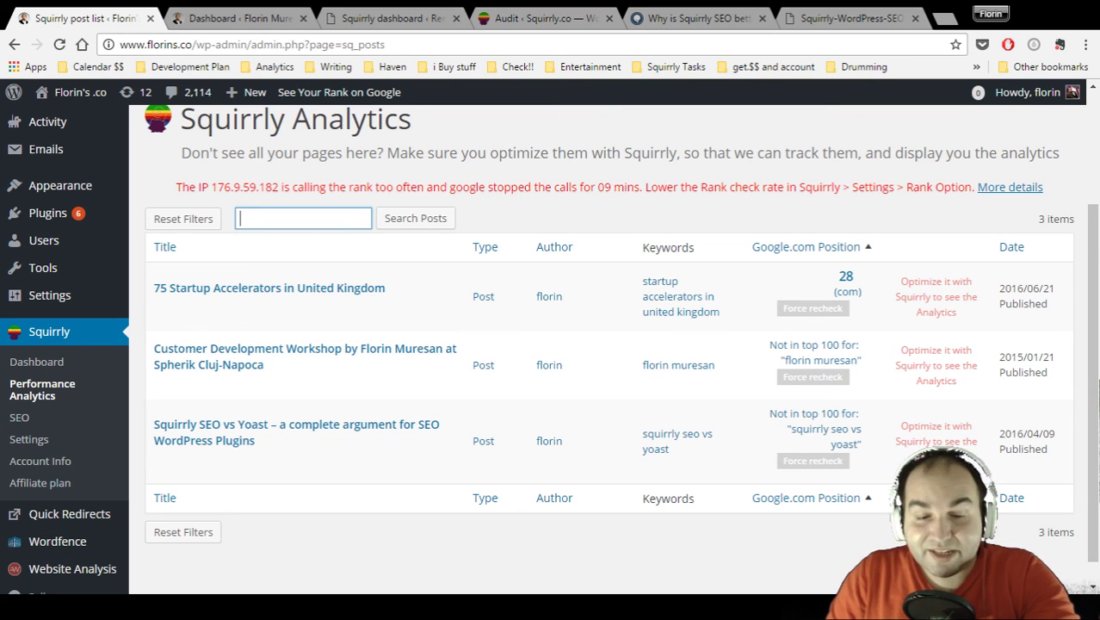
scroll(827, 386, "up", 1)
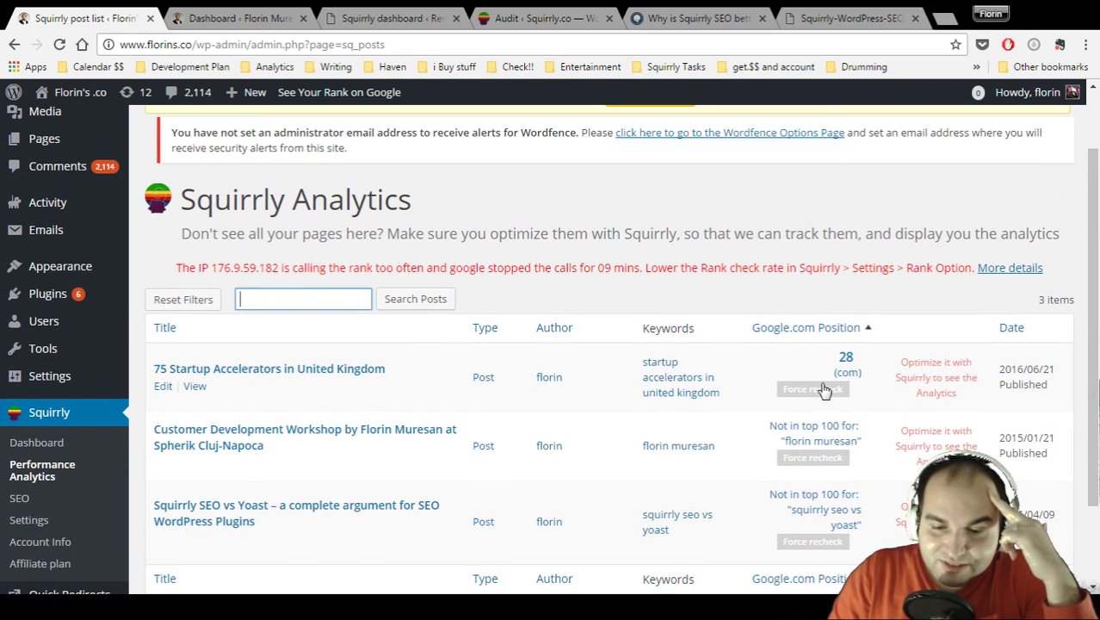
scroll(876, 423, "down", 1)
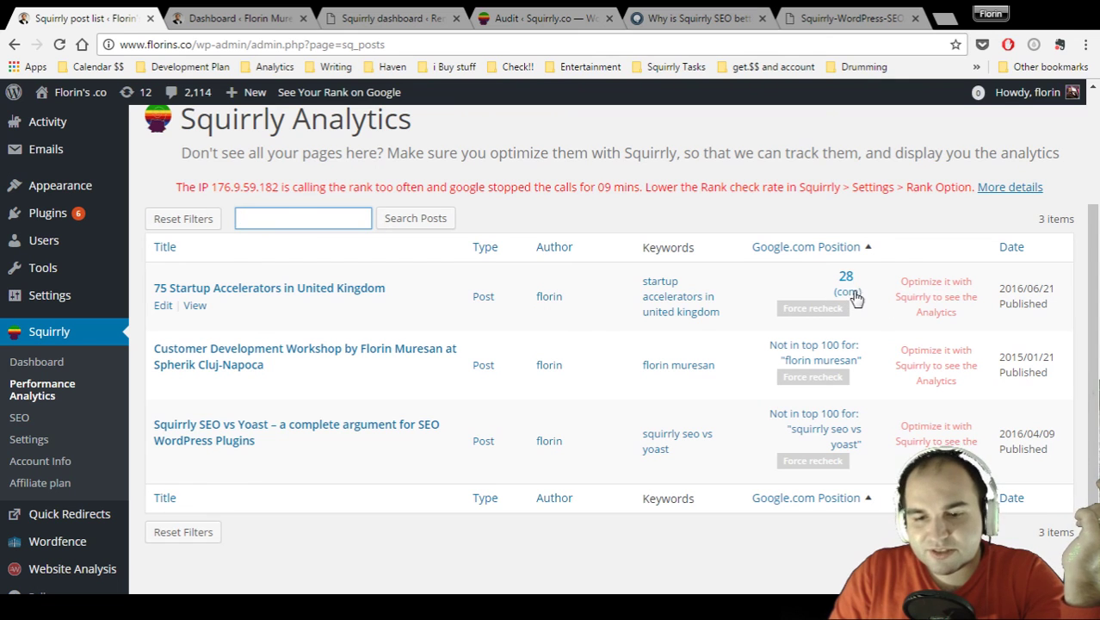
Step: Open the SERP Checker on the Renegadecitizen site and look over its summary and Google Ranking list
left_click(258, 15)
left_click(388, 17)
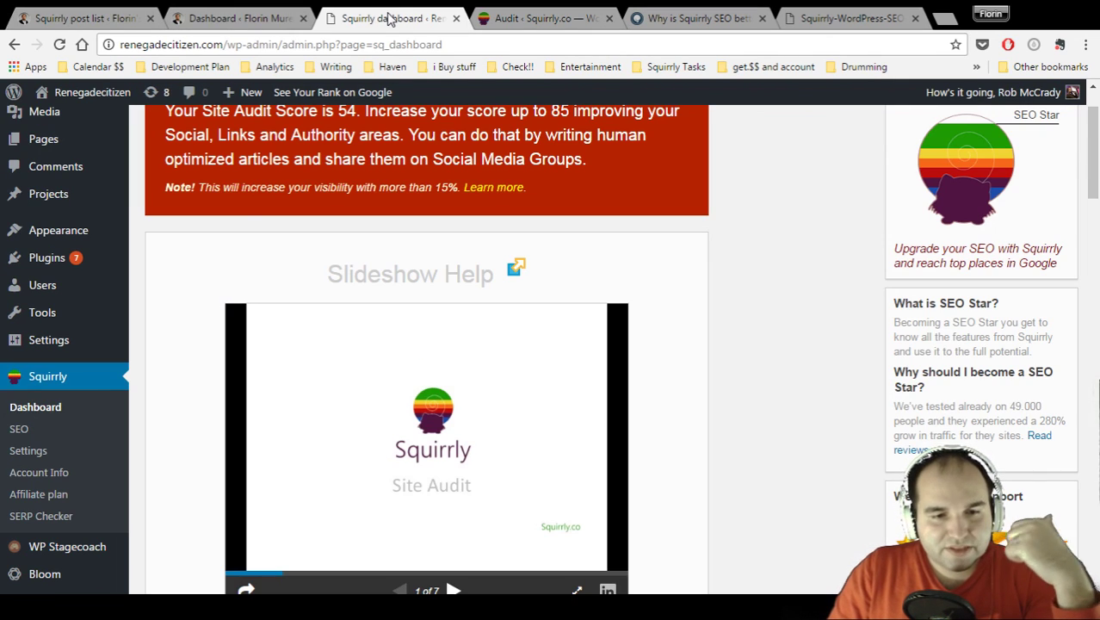
left_click(40, 516)
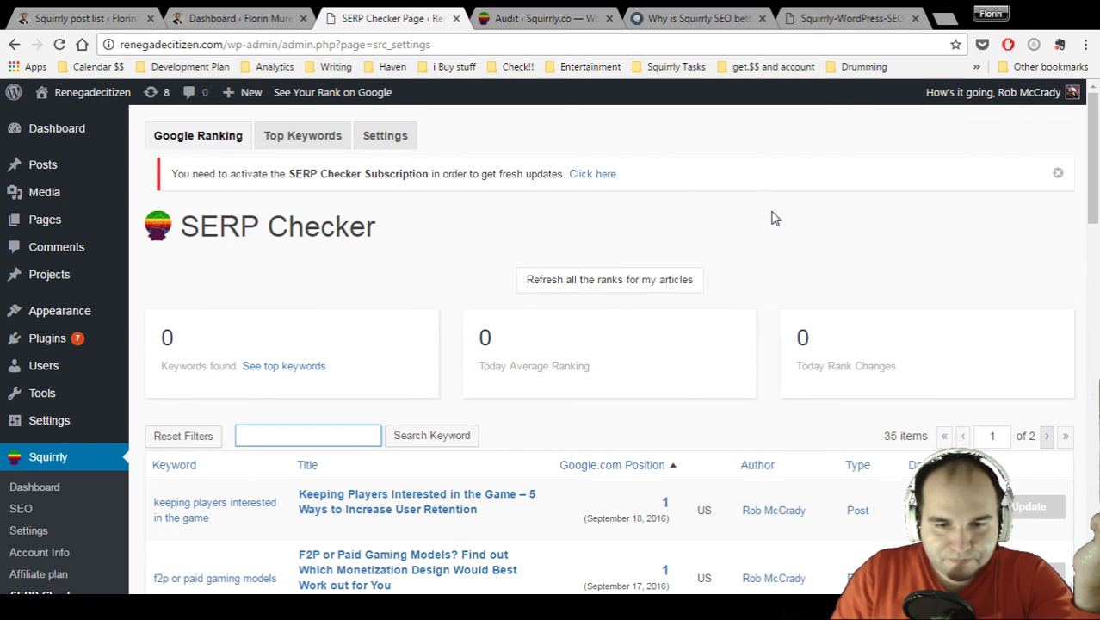
scroll(772, 219, "down", 3)
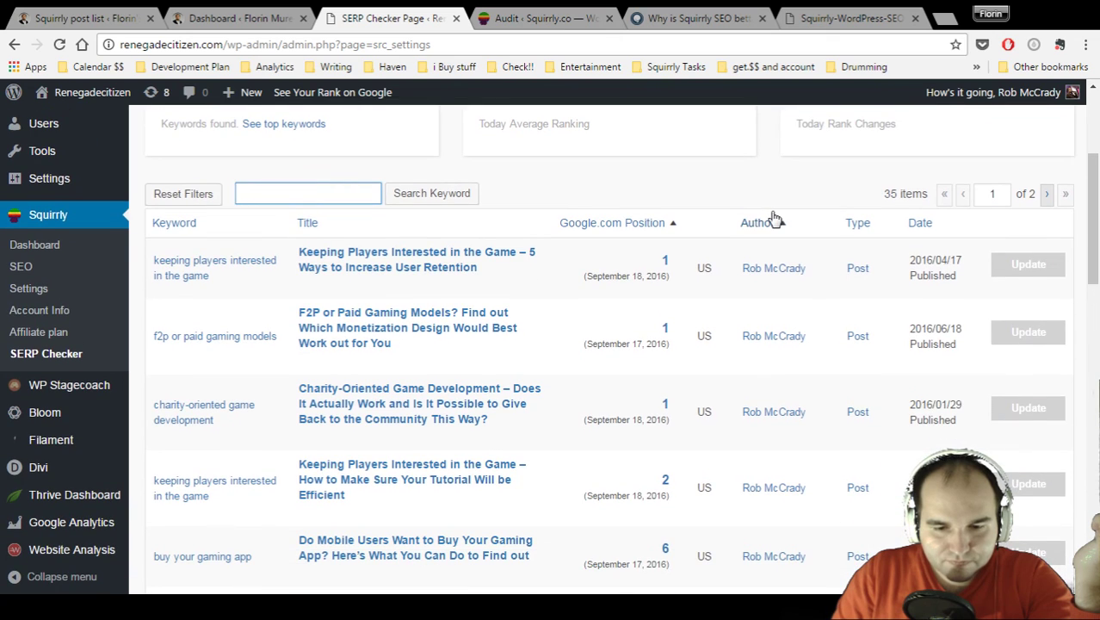
scroll(775, 218, "down", 1)
scroll(772, 219, "up", 4)
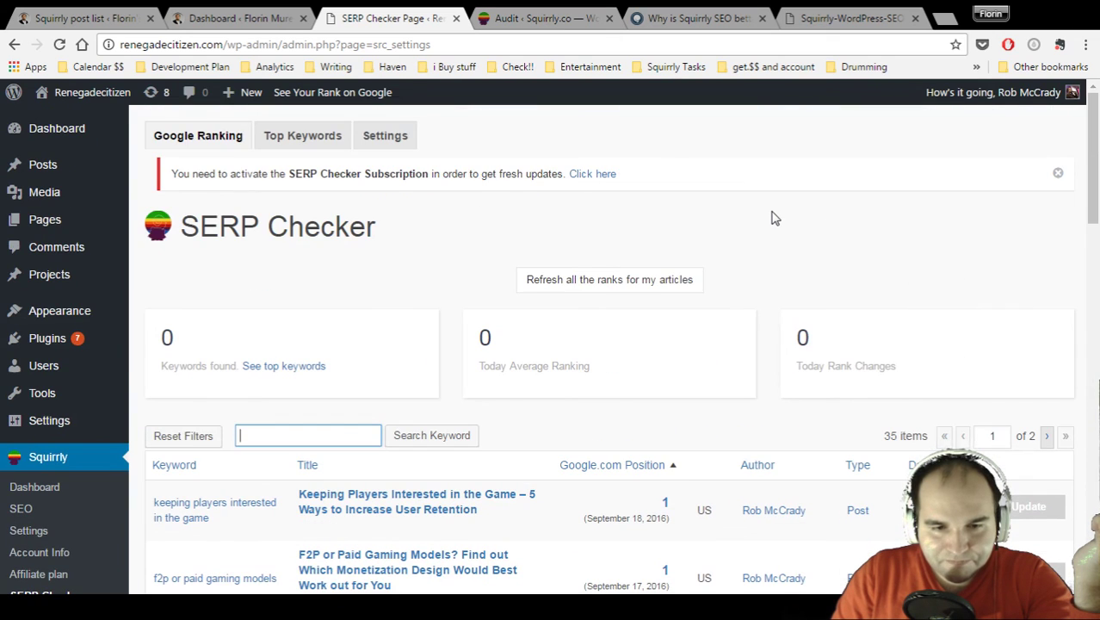
Step: Highlight the notice about activating the SERP Checker Subscription to read it
left_click_drag(171, 173, 571, 191)
left_click(172, 175)
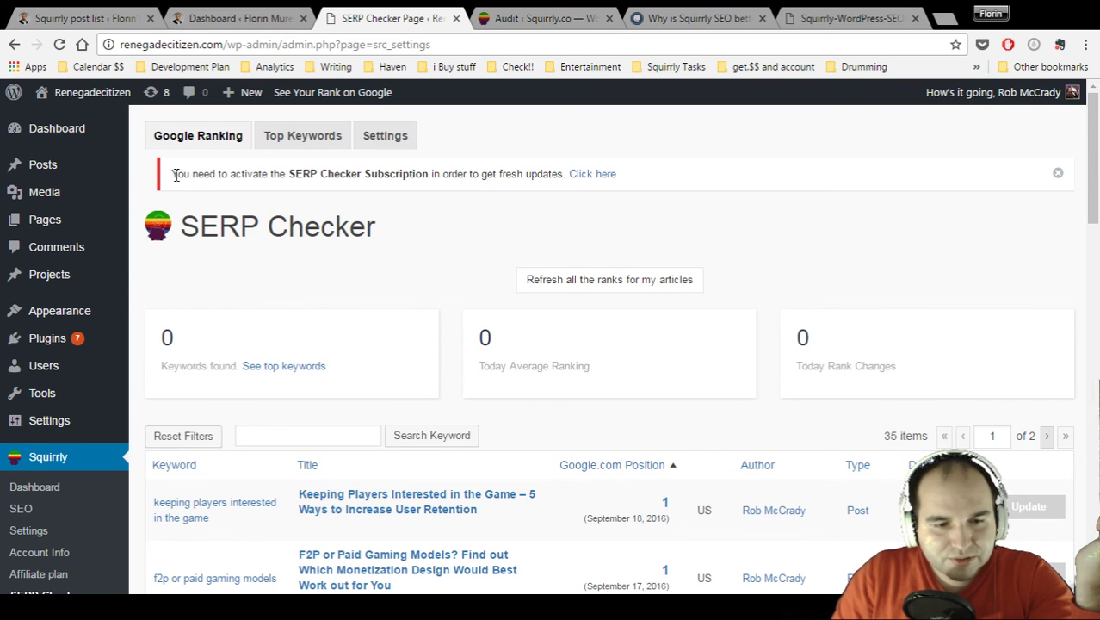
left_click_drag(172, 175, 565, 158)
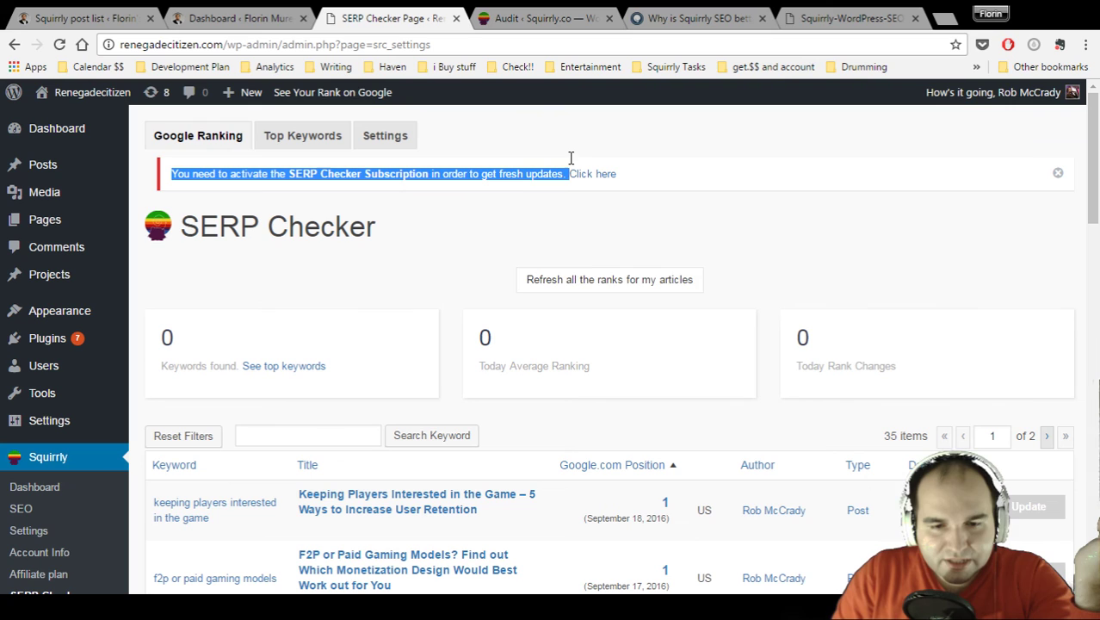
left_click(173, 170)
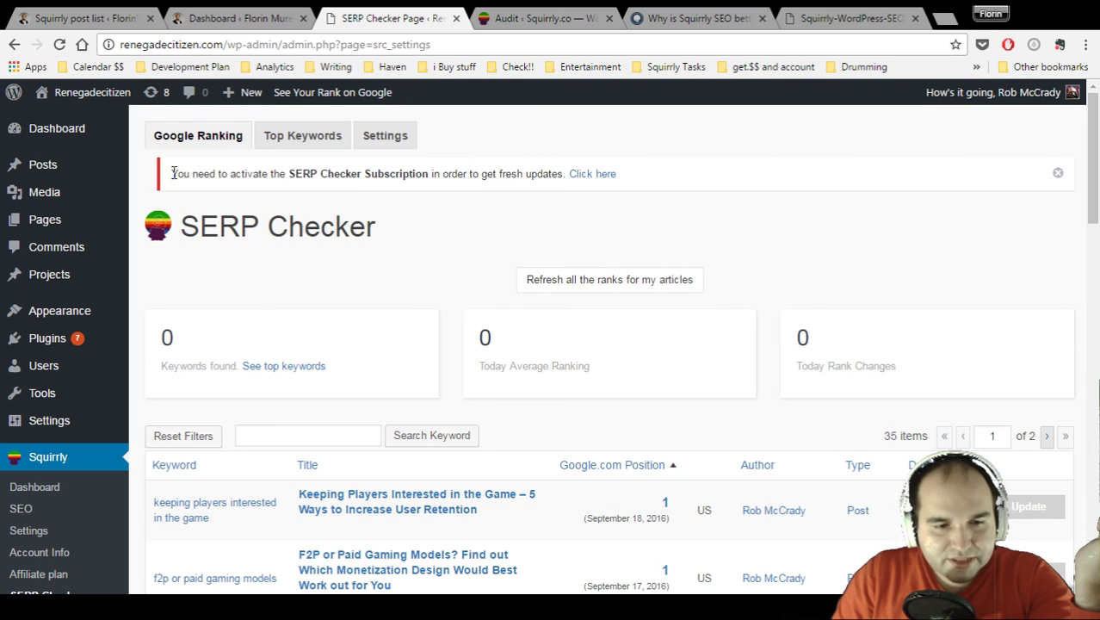
left_click_drag(173, 171, 566, 171)
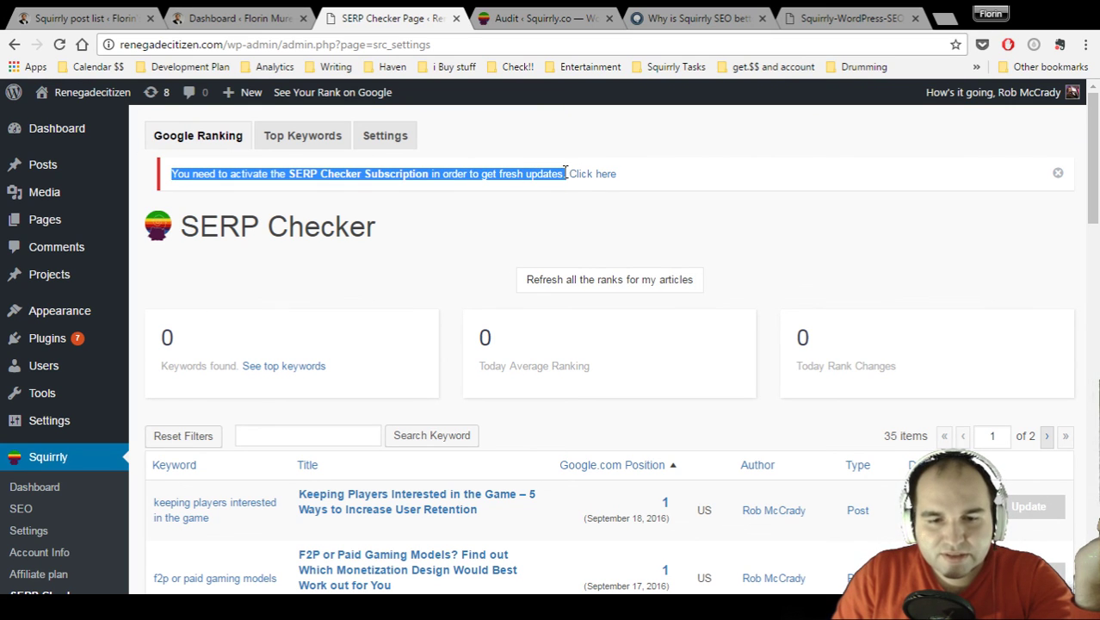
left_click(826, 17)
left_click(688, 17)
left_click(551, 17)
left_click(387, 17)
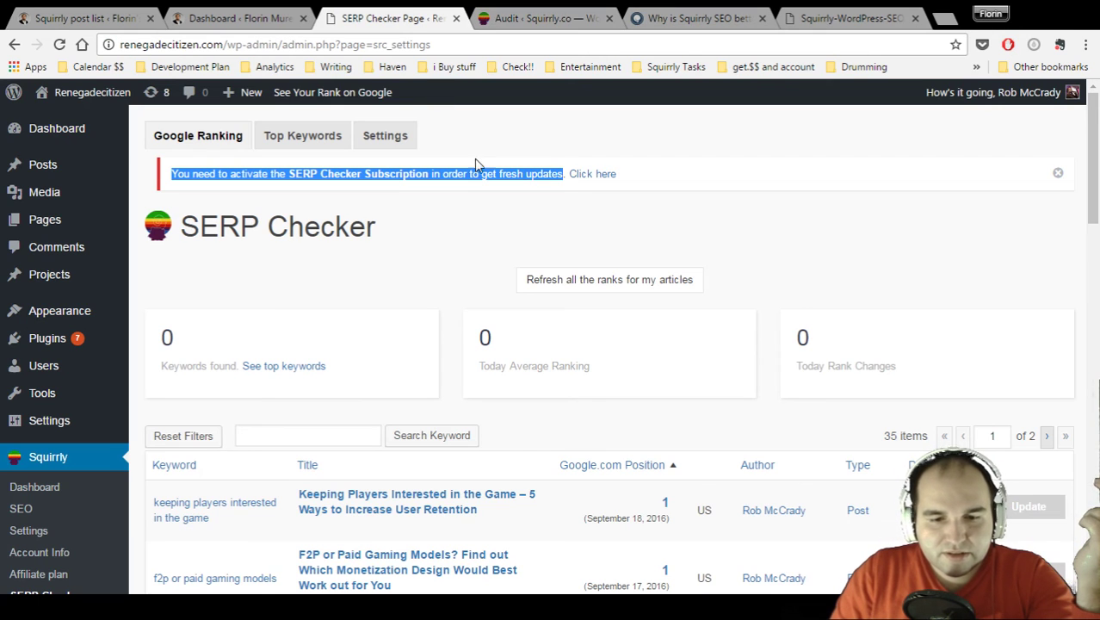
left_click(516, 243)
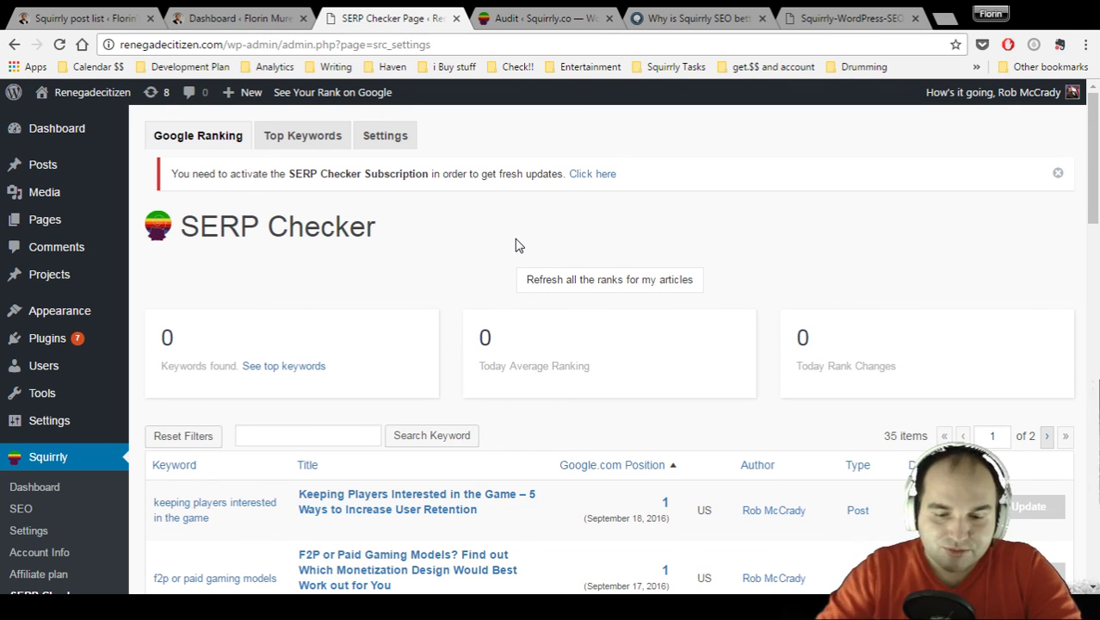
Step: Examine the Google.com positions, check dates, countries and rank changes of the keywords in Renegadecitizen's SERP Checker list
scroll(515, 246, "down", 4)
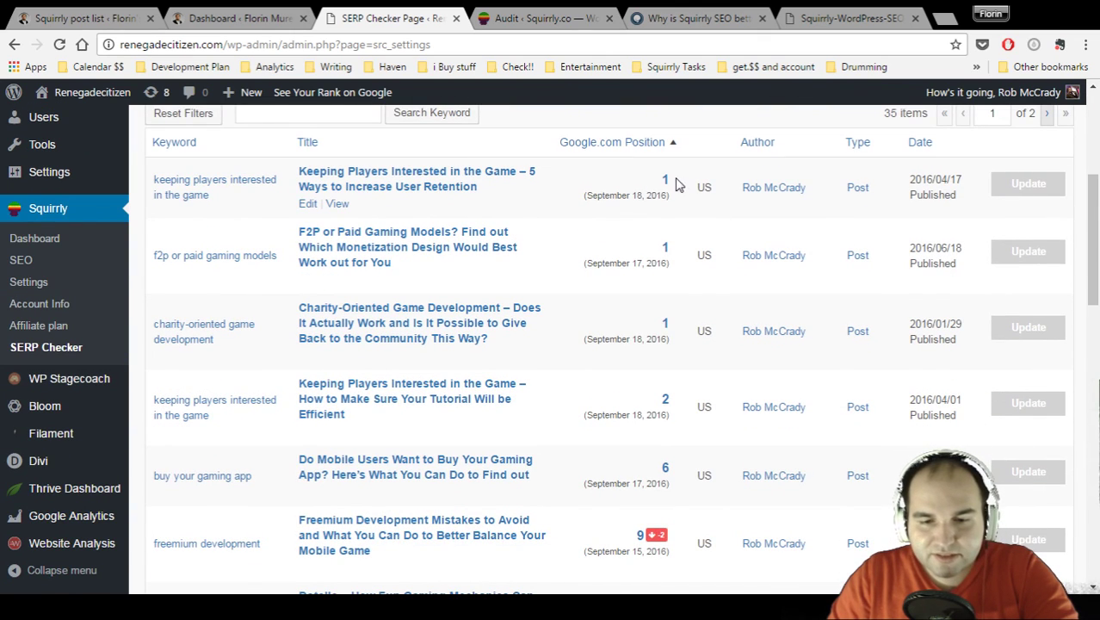
left_click_drag(626, 194, 702, 188)
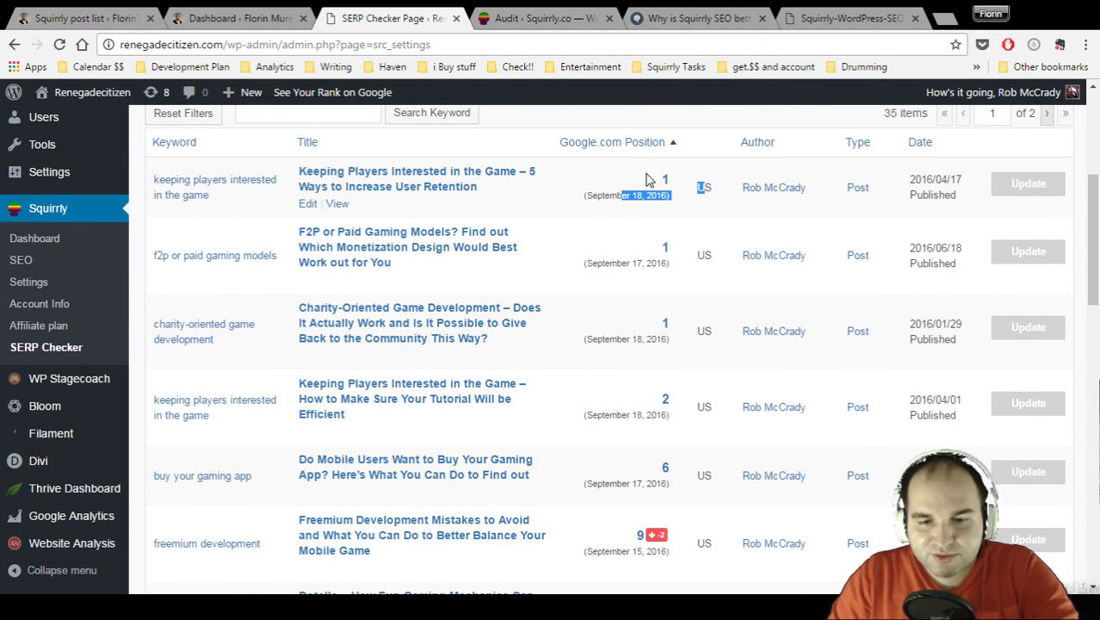
left_click(621, 195)
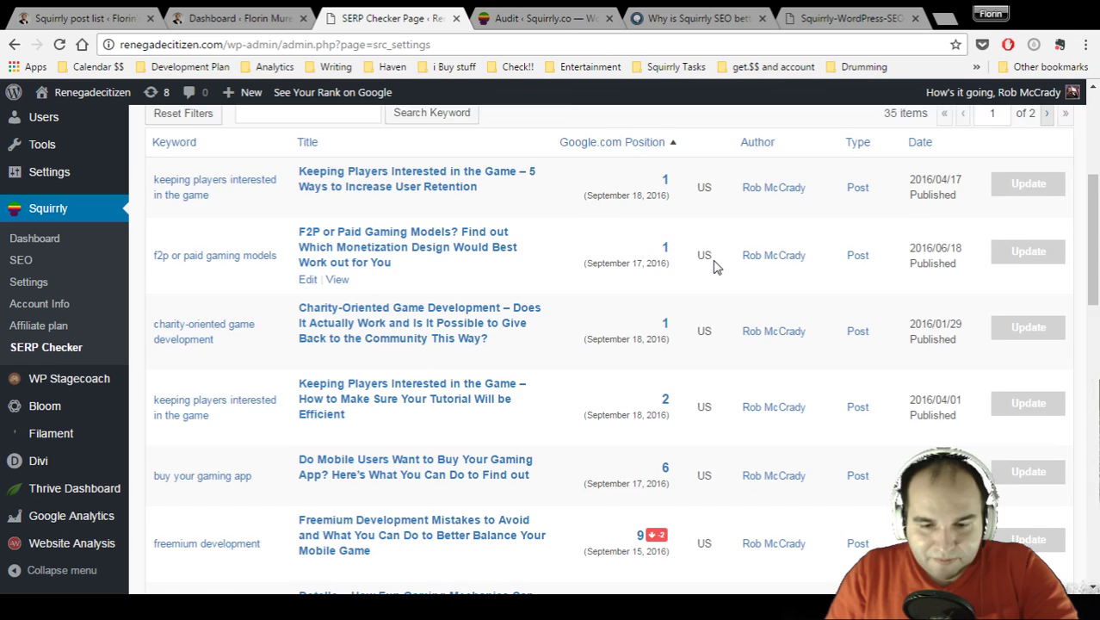
scroll(719, 263, "down", 2)
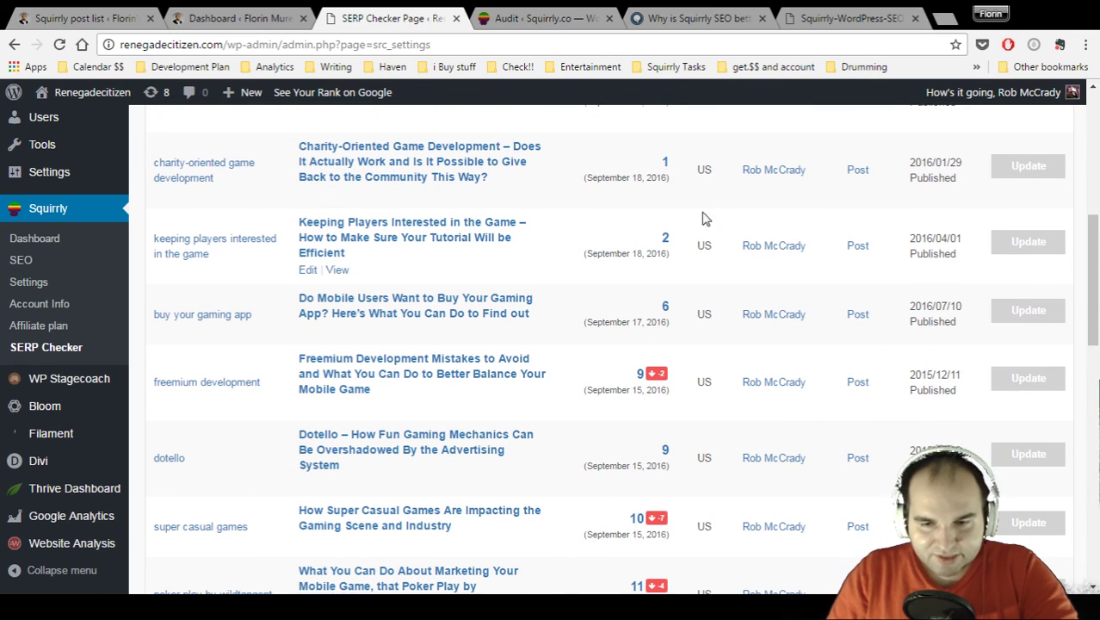
scroll(714, 300, "down", 1)
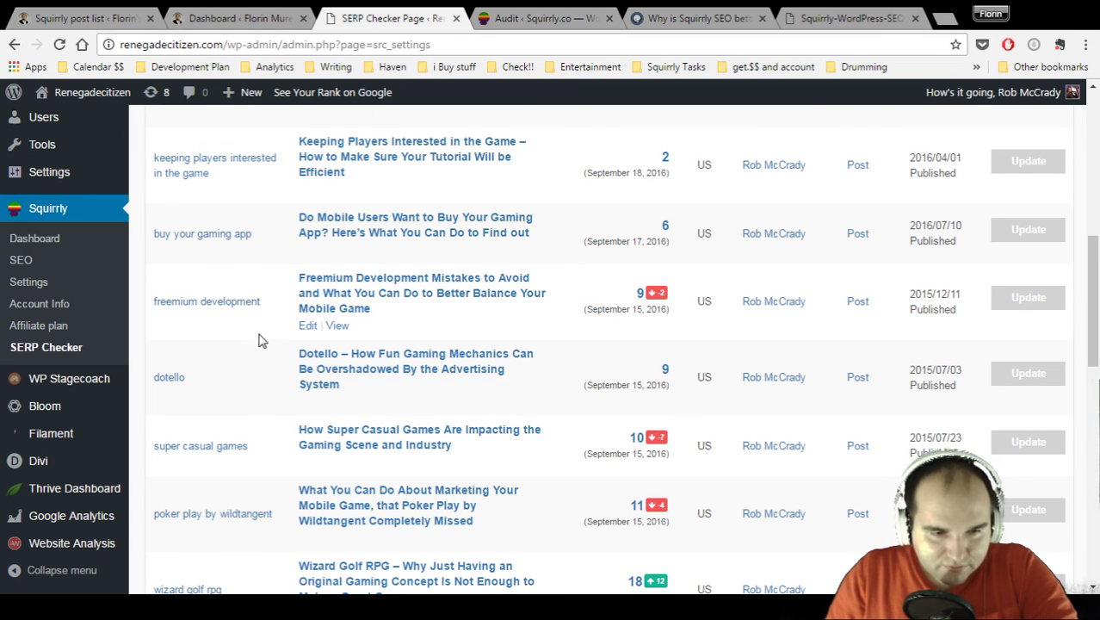
scroll(581, 324, "down", 1)
scroll(581, 324, "down", 8)
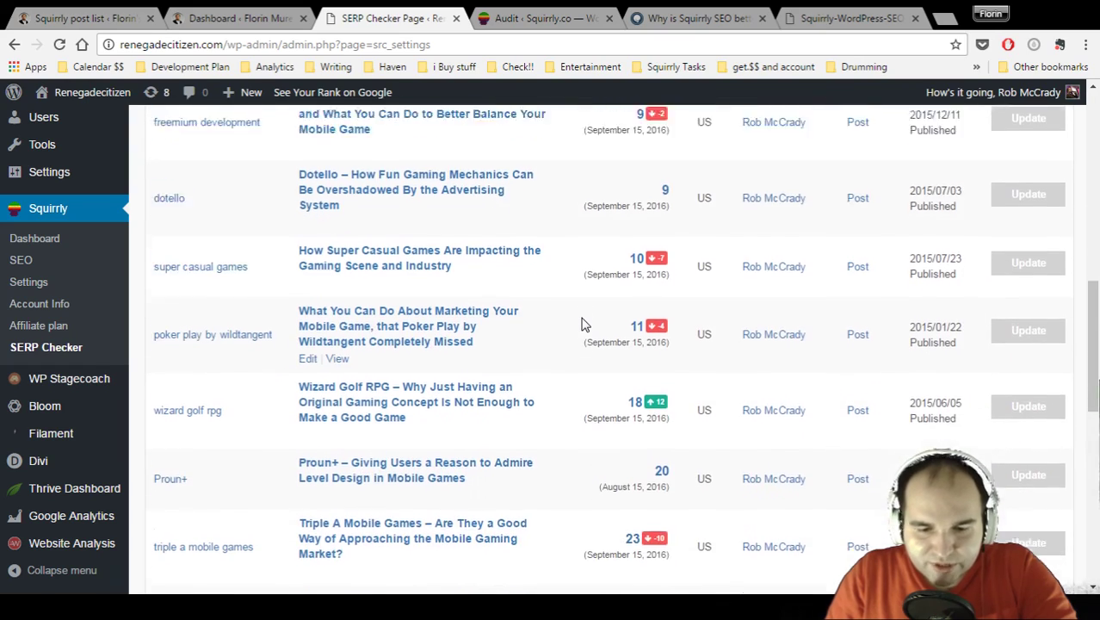
scroll(590, 324, "up", 5)
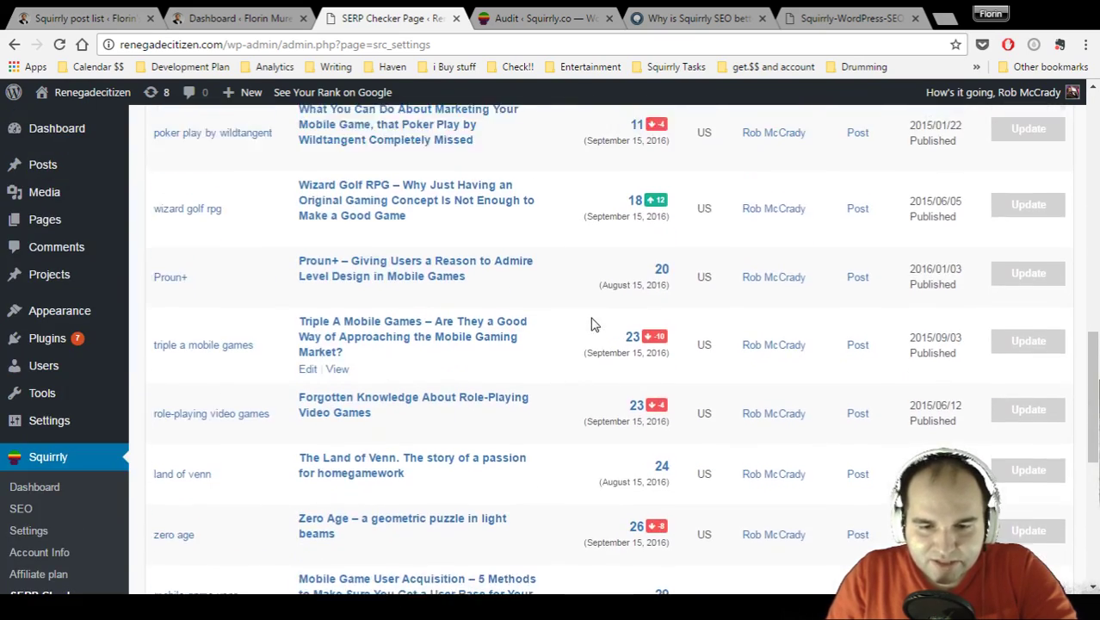
scroll(659, 341, "down", 3)
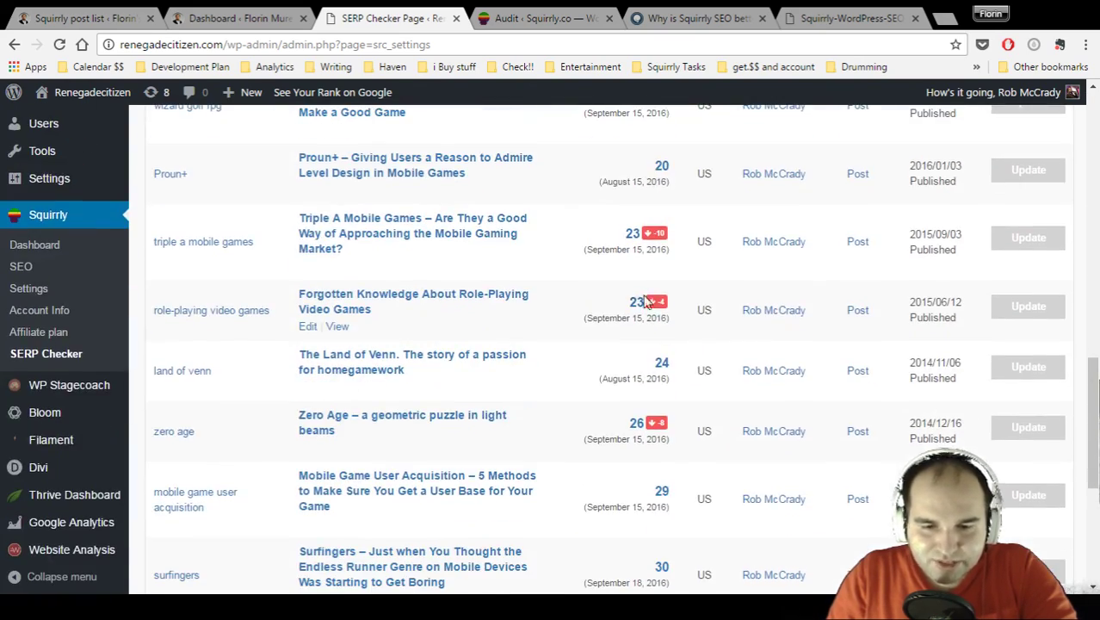
Step: Open the SERP Checker on the personal WordPress site, and review its average ranking, rank changes and keyword Google ranks
left_click(220, 16)
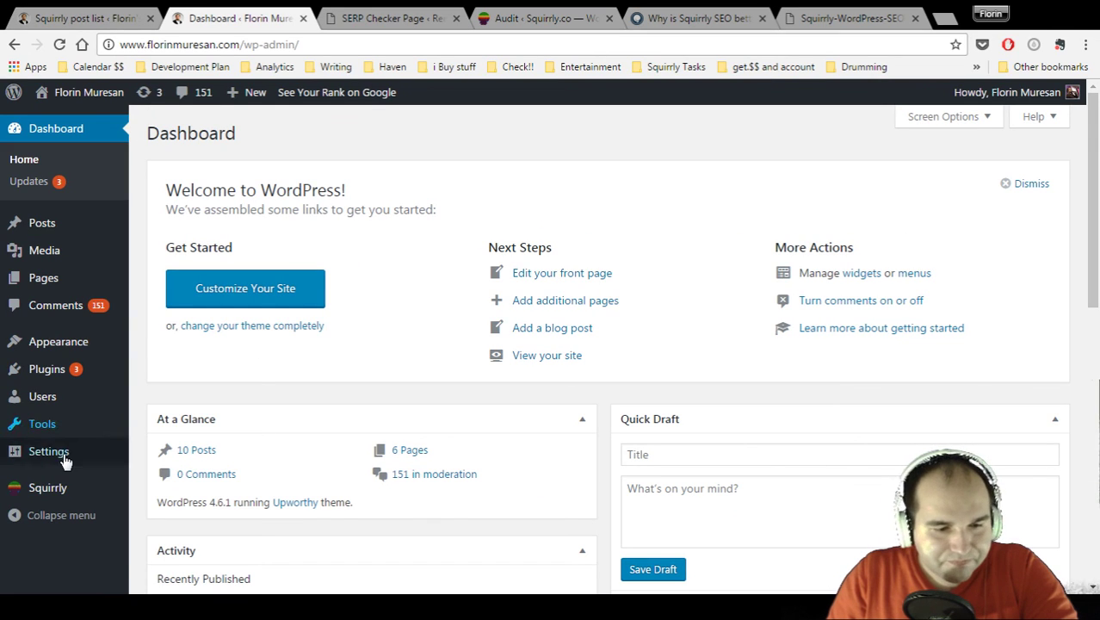
mouse_move(44, 487)
left_click(168, 547)
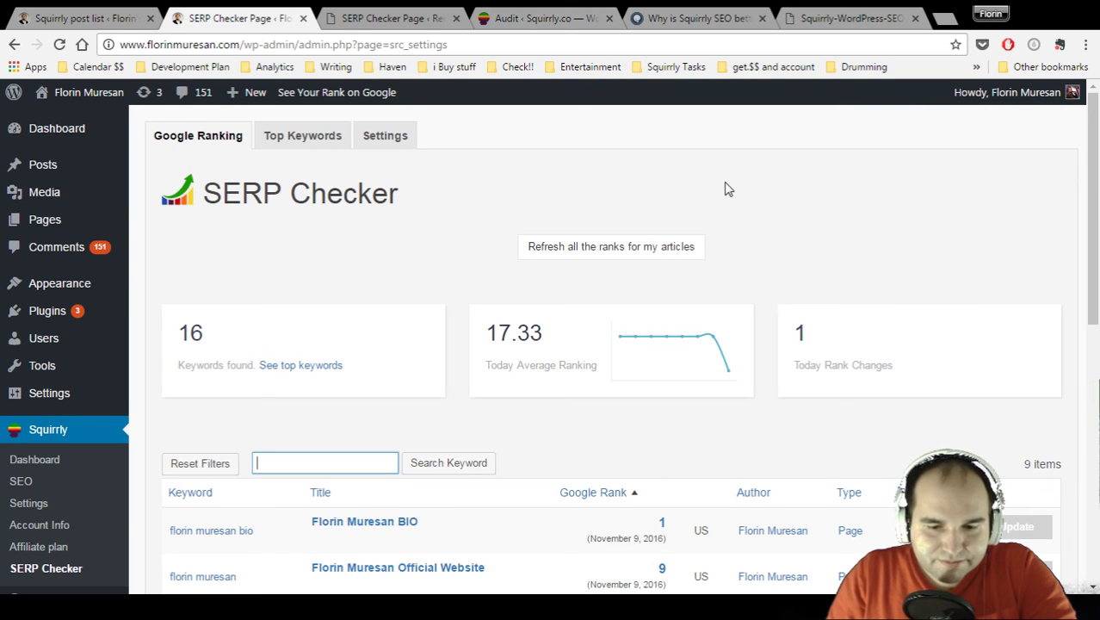
scroll(728, 189, "down", 4)
scroll(727, 190, "up", 1)
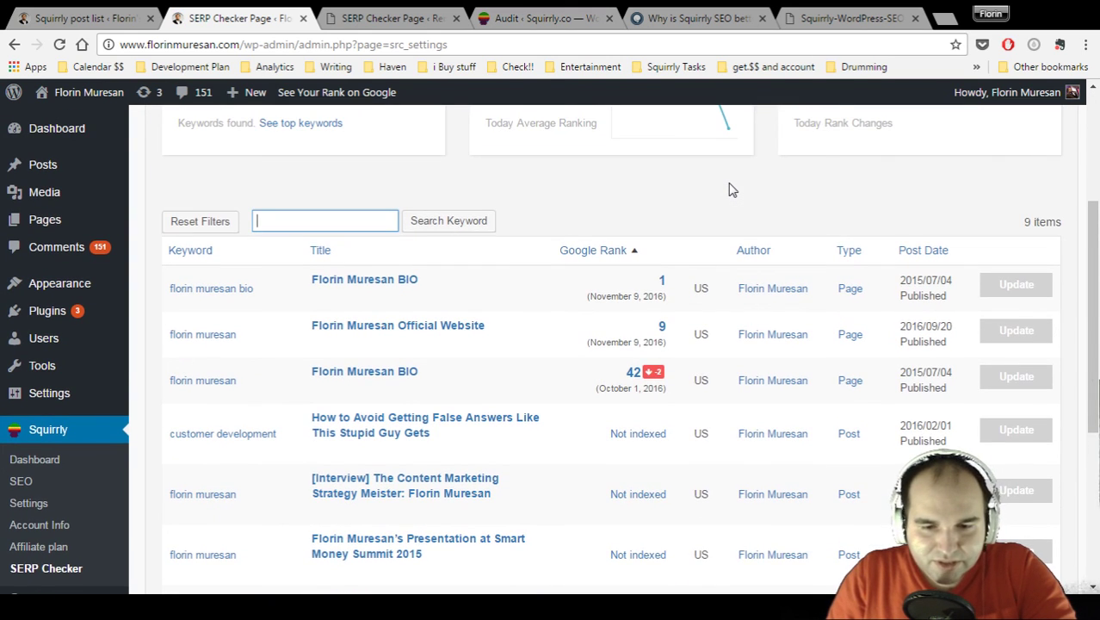
scroll(727, 190, "up", 1)
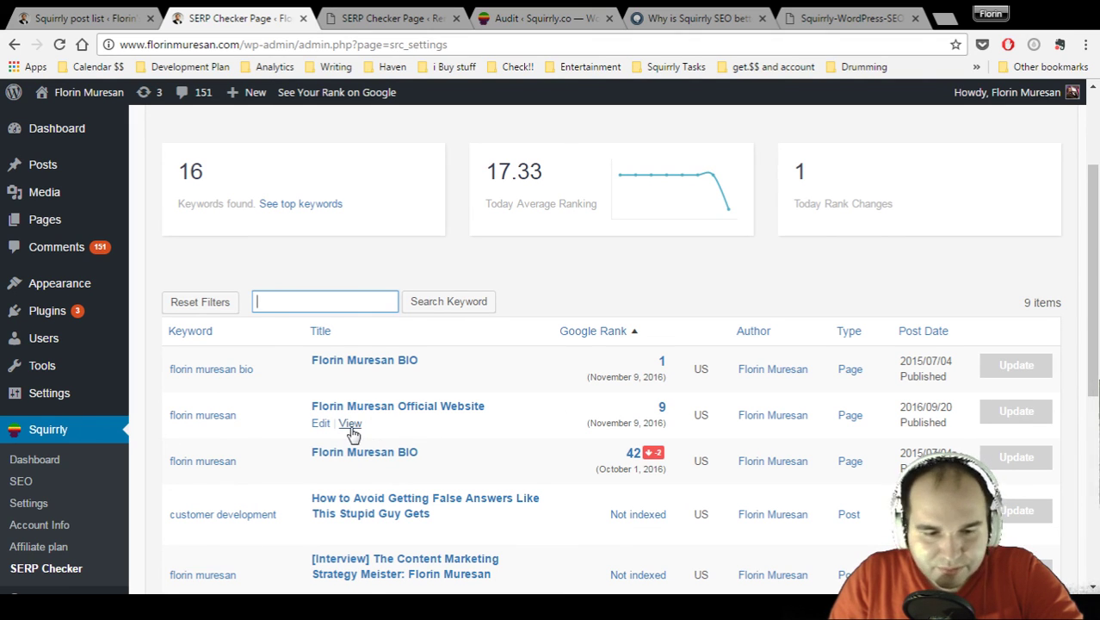
scroll(758, 391, "down", 1)
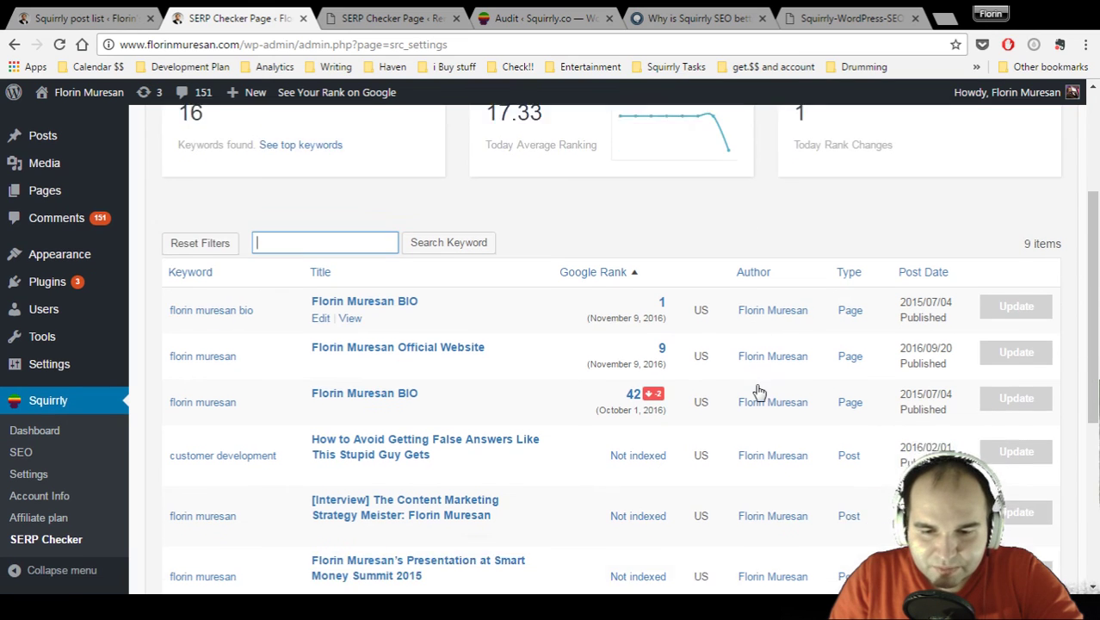
Step: Review the rest of the personal site's keyword rank list and its ranking summary
scroll(758, 391, "down", 5)
scroll(712, 398, "up", 6)
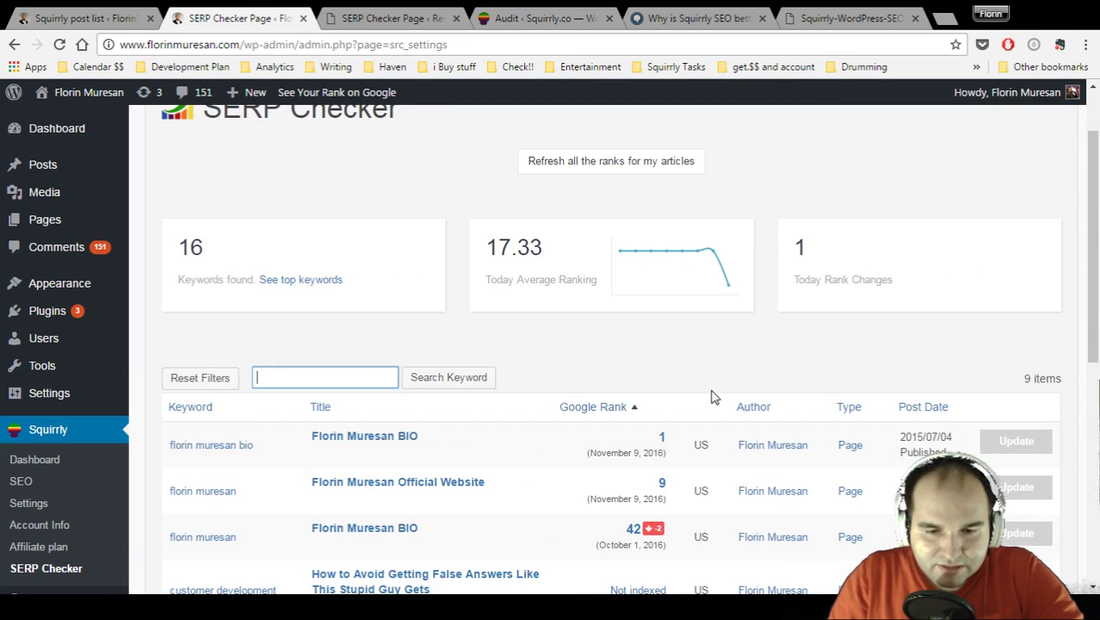
scroll(712, 398, "up", 2)
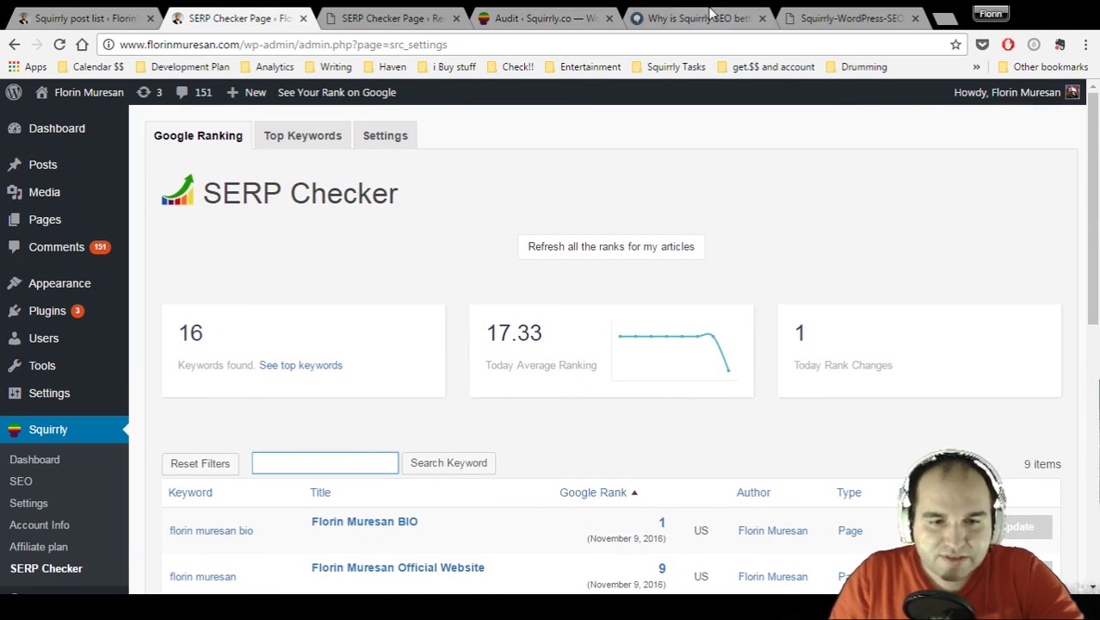
Step: Open squirrly.co/serp-checker in a new browser tab
left_click(944, 18)
type("squ")
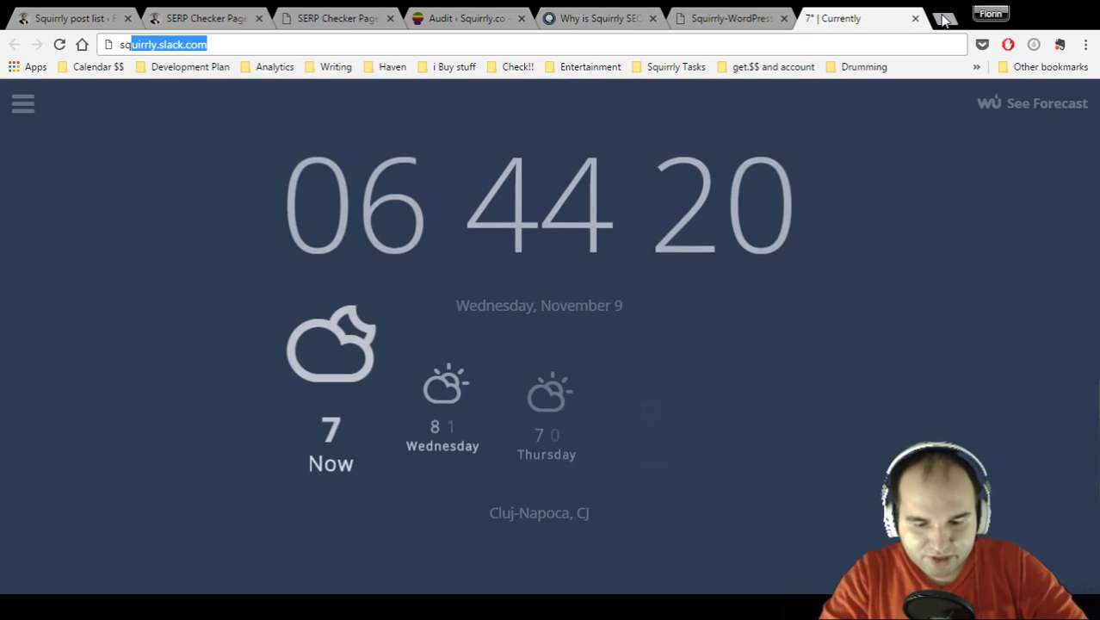
type("irrly.co")
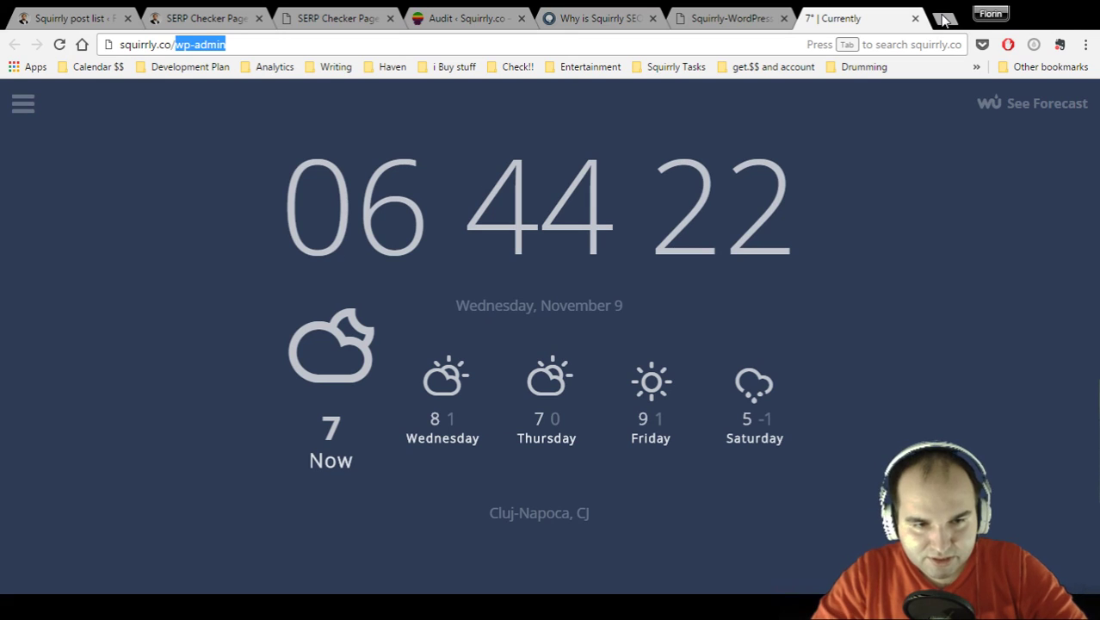
type("/serp")
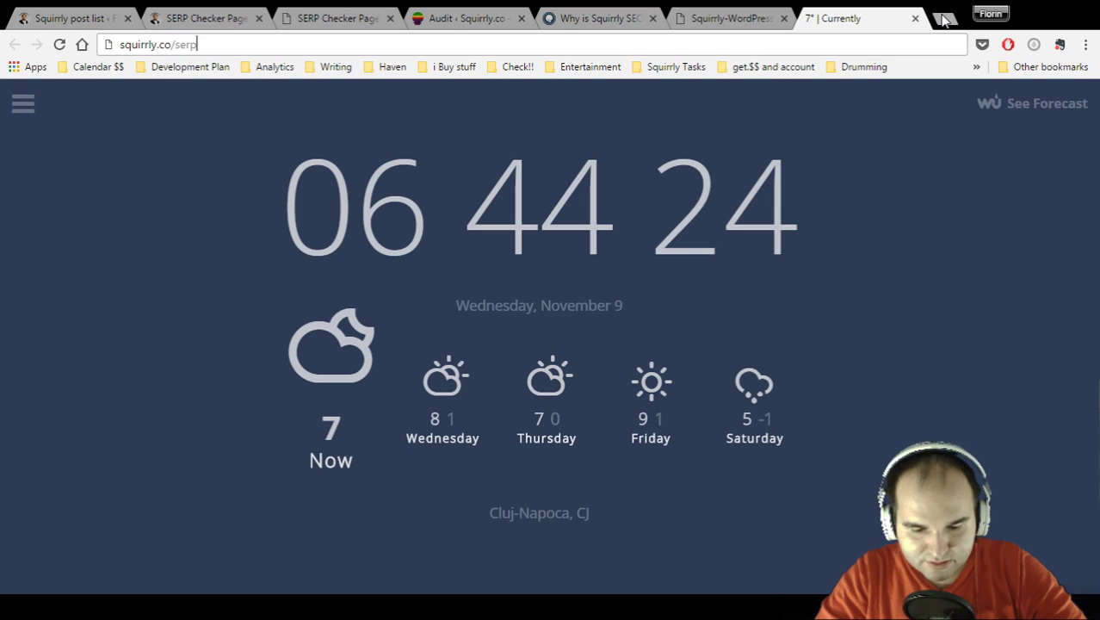
type("-checker")
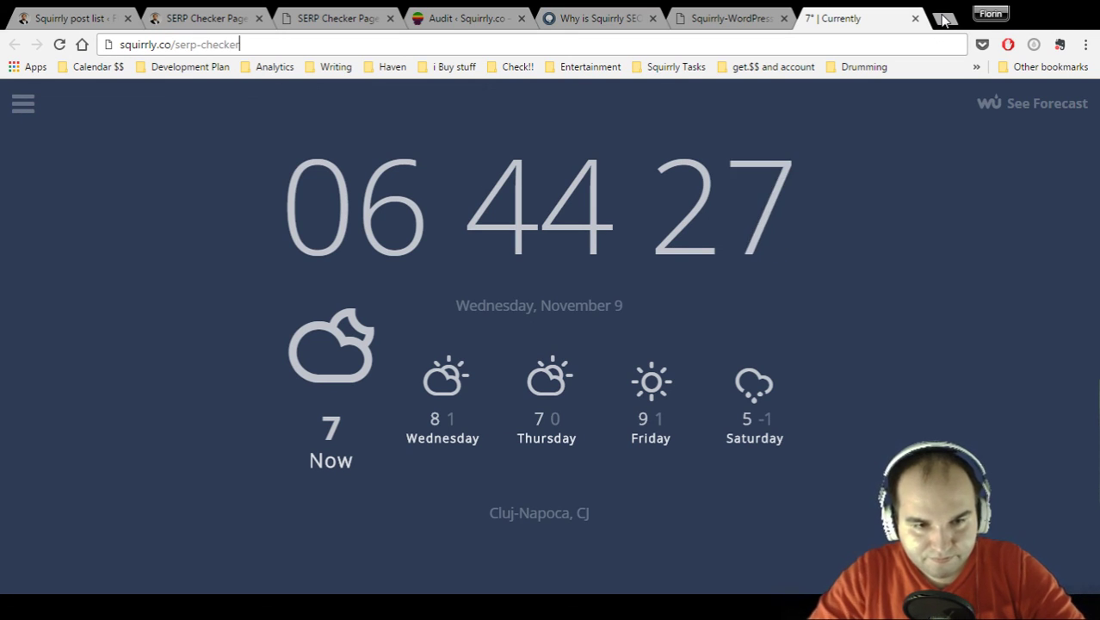
key("Return")
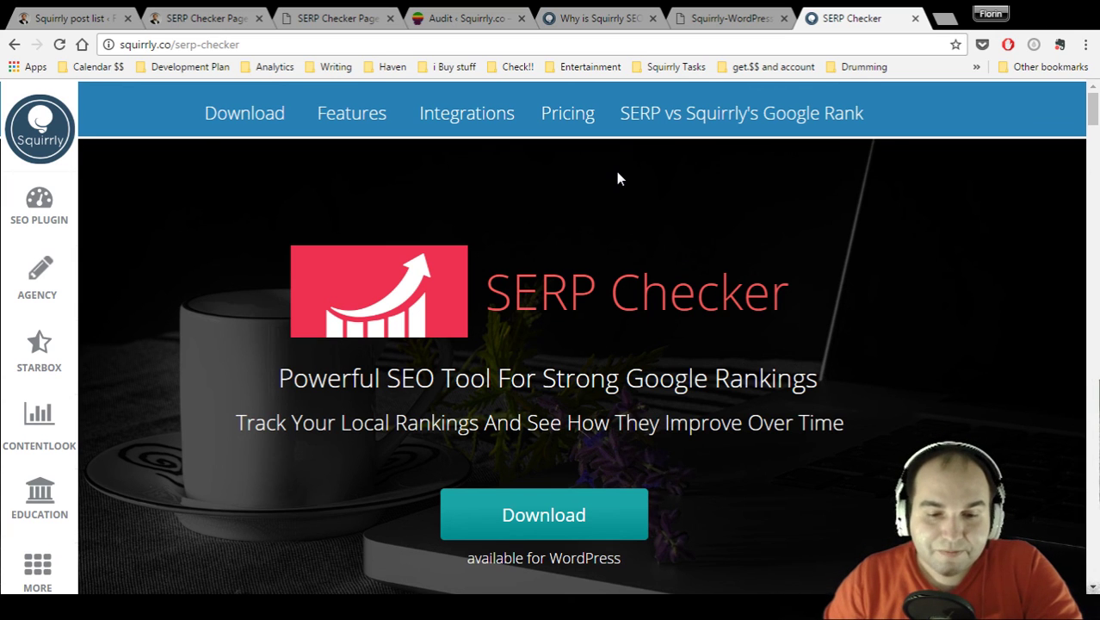
Step: Read through the SERP Checker product page, covering its top keywords, country tracking, daily average ranking and tool integrations
scroll(672, 232, "down", 4)
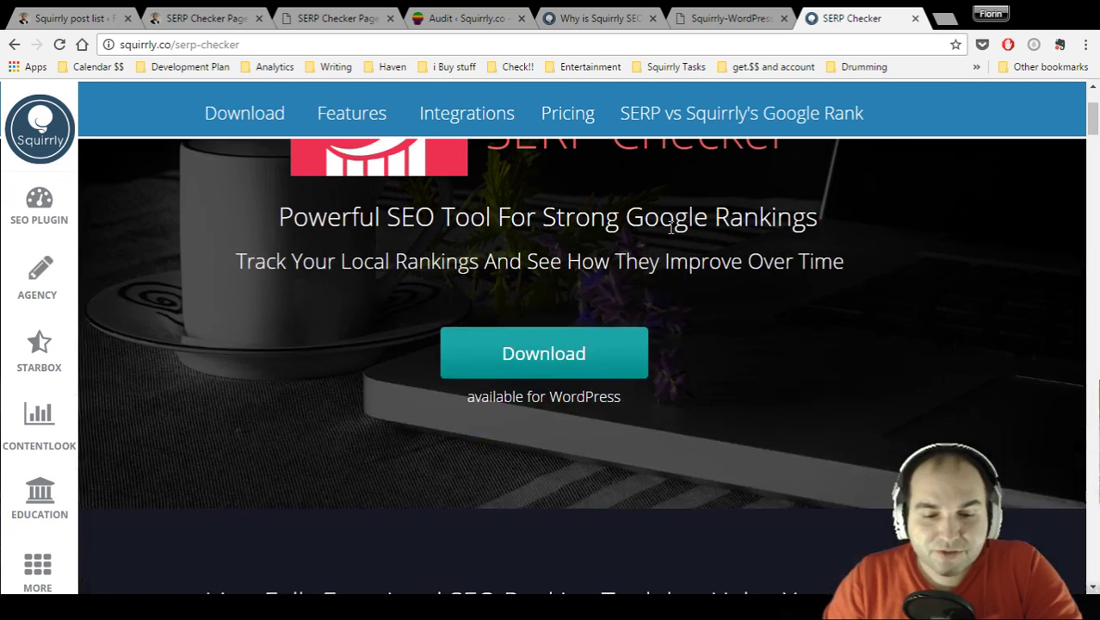
scroll(672, 234, "up", 4)
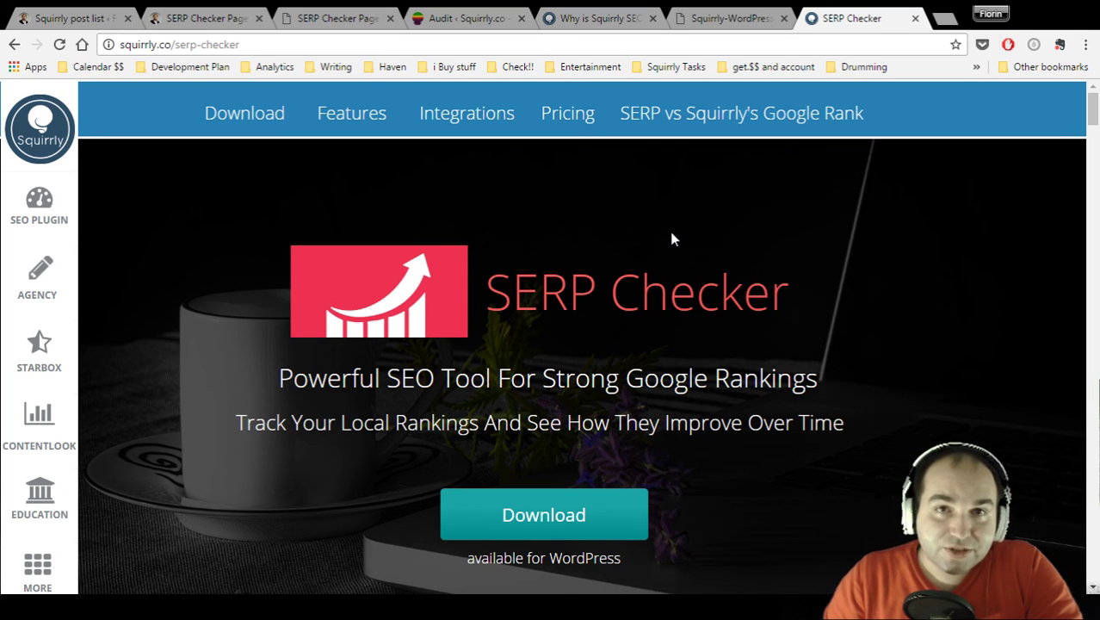
scroll(672, 235, "down", 4)
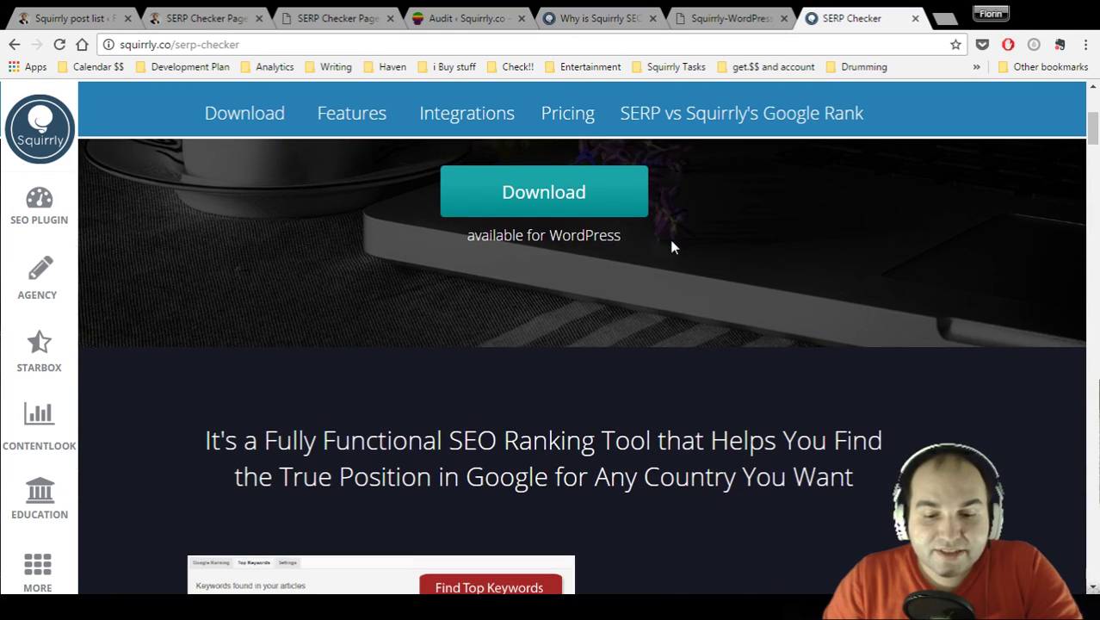
scroll(672, 247, "down", 3)
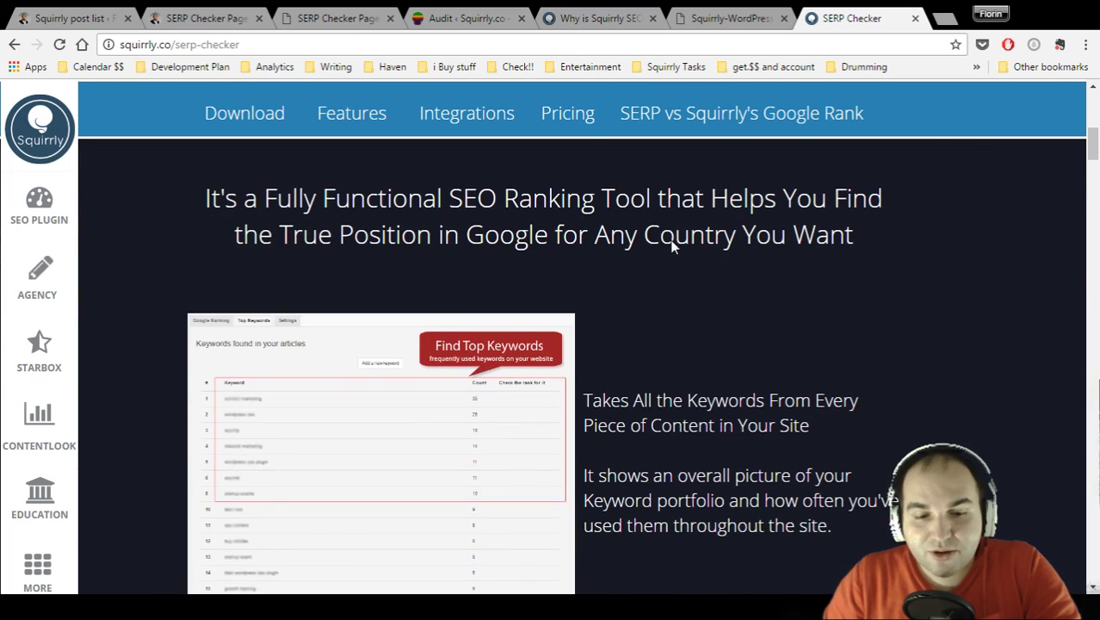
scroll(672, 245, "down", 10)
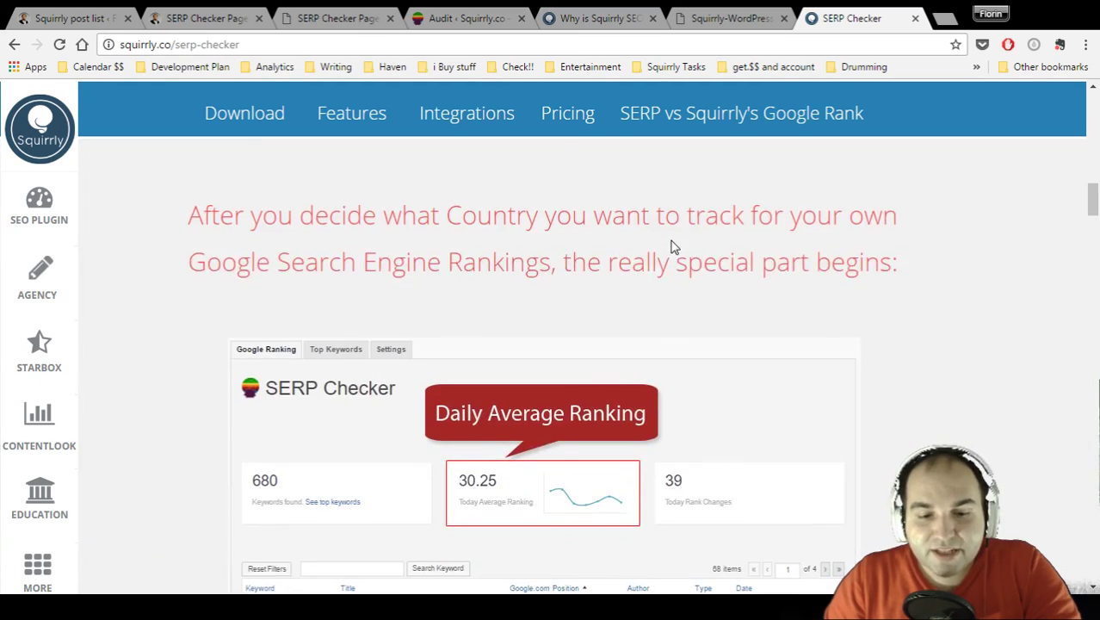
scroll(672, 247, "down", 12)
scroll(674, 252, "down", 12)
scroll(677, 252, "down", 2)
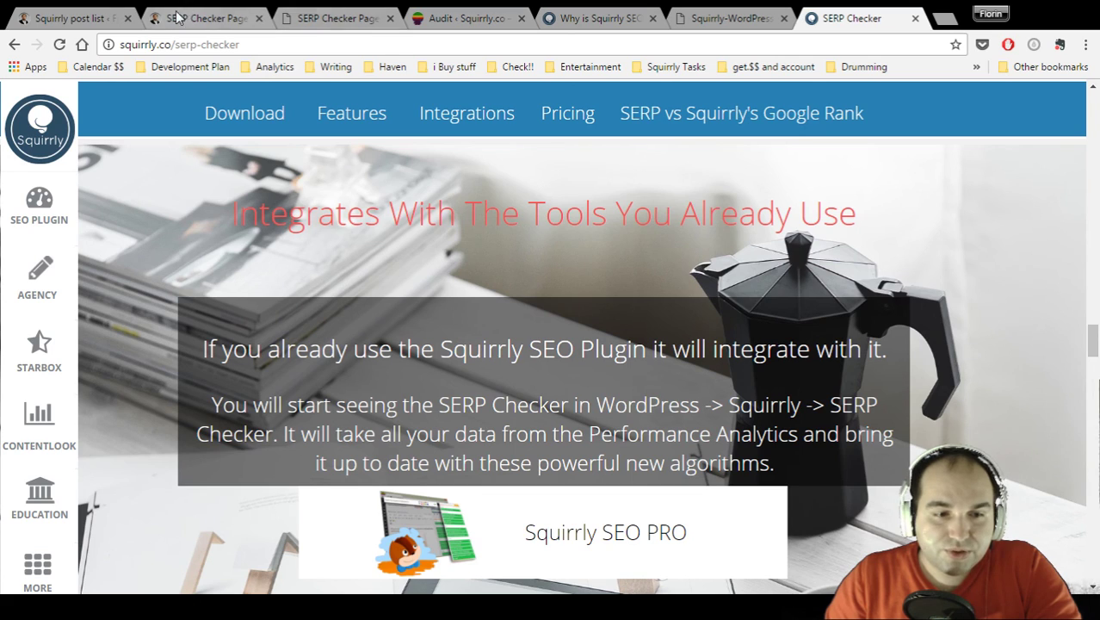
Step: Return to the Squirrly Analytics post list and highlight the red notice about the IP calling the rank too often
left_click(102, 17)
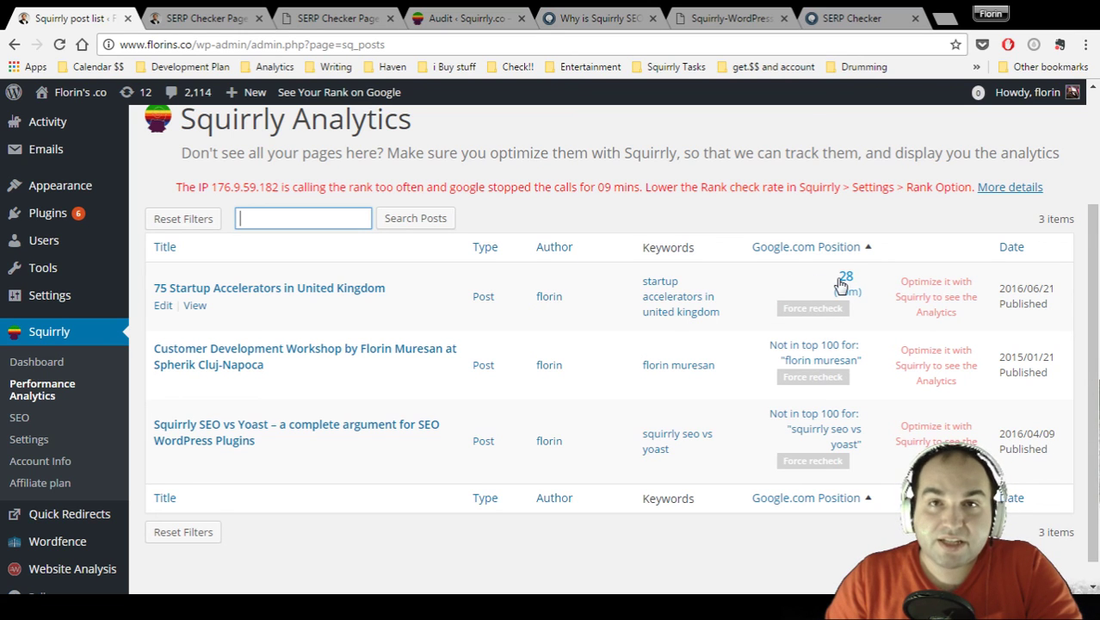
left_click_drag(171, 189, 975, 171)
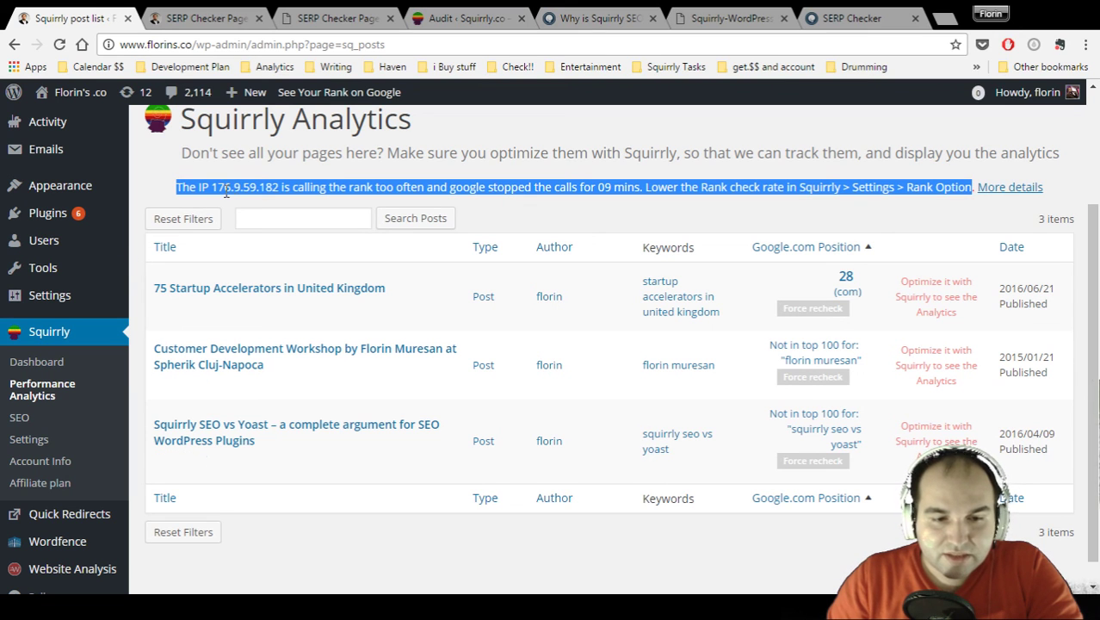
Step: Go back to the SERP Checker product page and review its Simple Pricing section
left_click(851, 12)
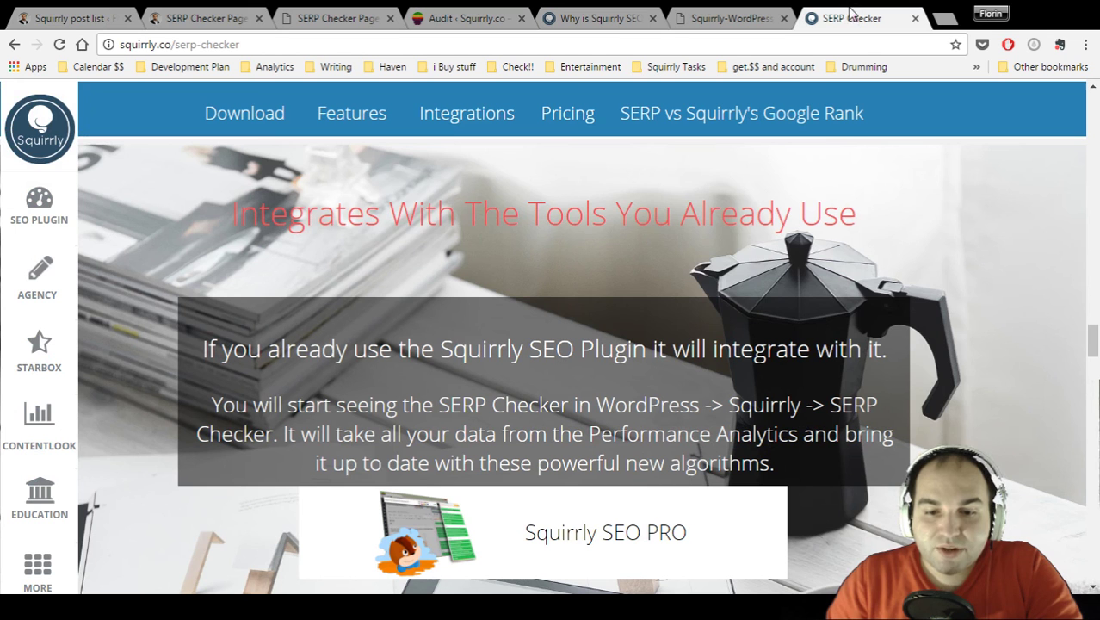
scroll(833, 336, "down", 5)
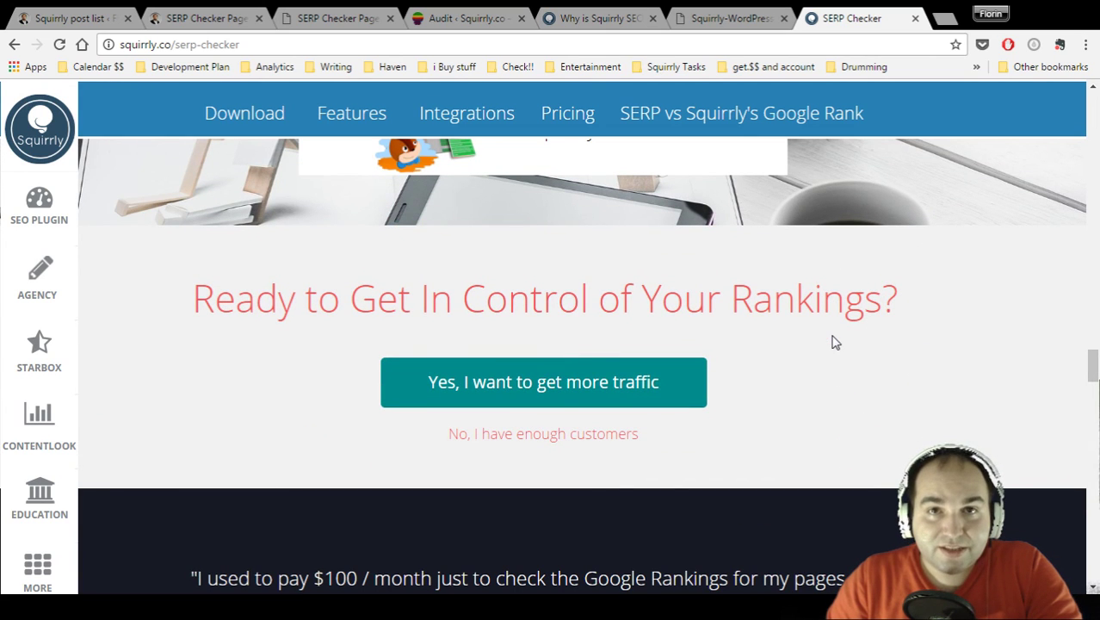
scroll(837, 341, "down", 9)
scroll(855, 348, "down", 3)
scroll(856, 349, "up", 3)
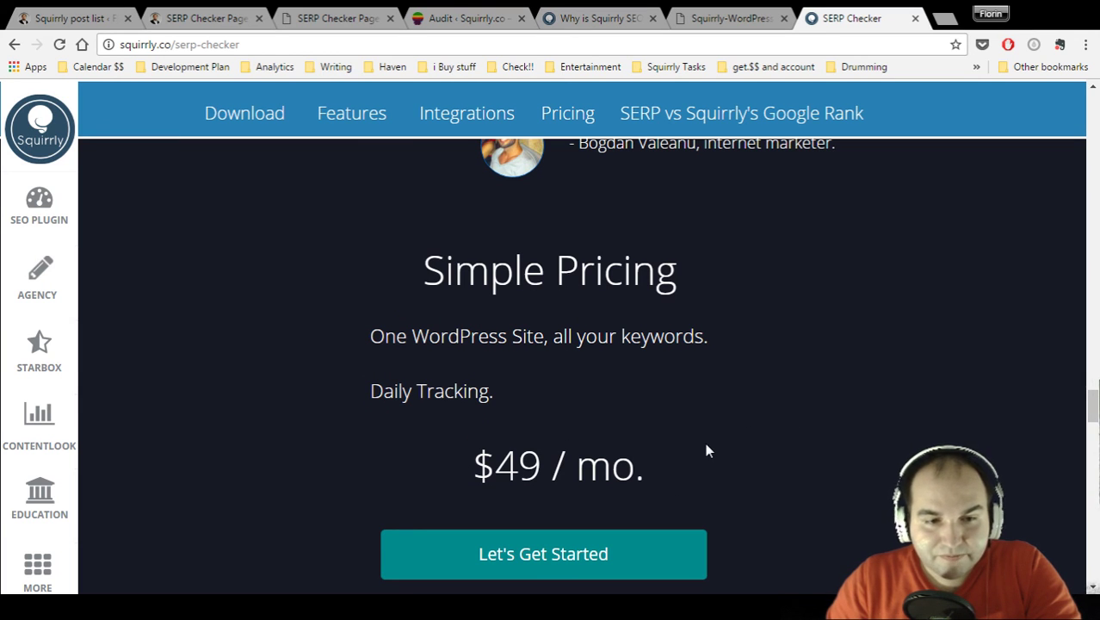
Step: Read the question and answer comparing SERP Checker with Squirrly's Performance Analytics, and look over the sections below it
scroll(800, 345, "down", 12)
scroll(813, 345, "down", 7)
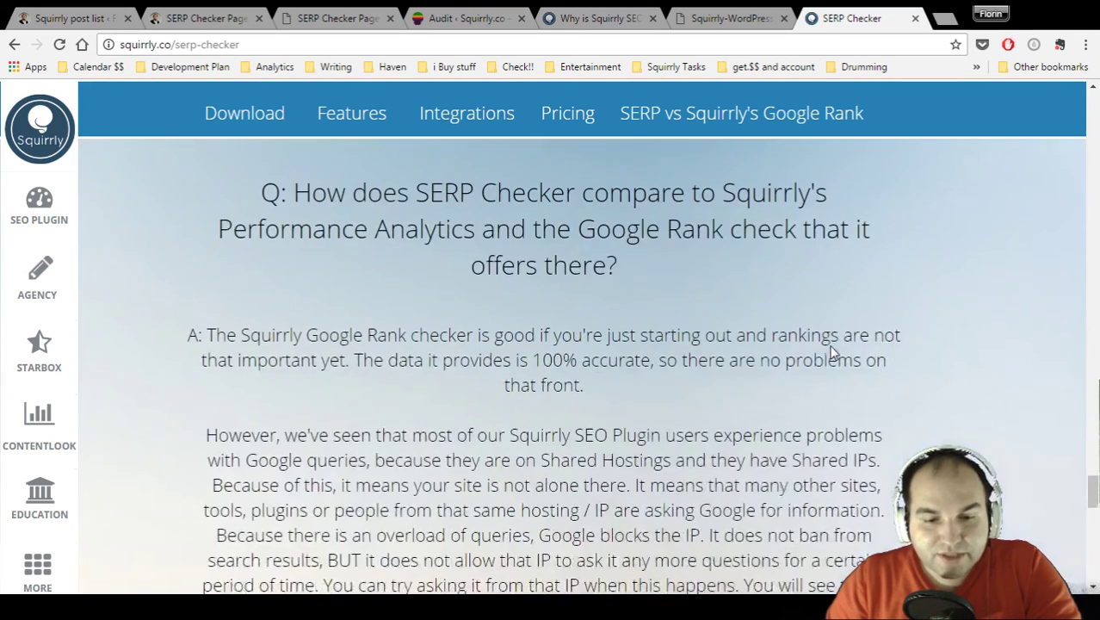
scroll(830, 347, "down", 4)
scroll(830, 349, "up", 9)
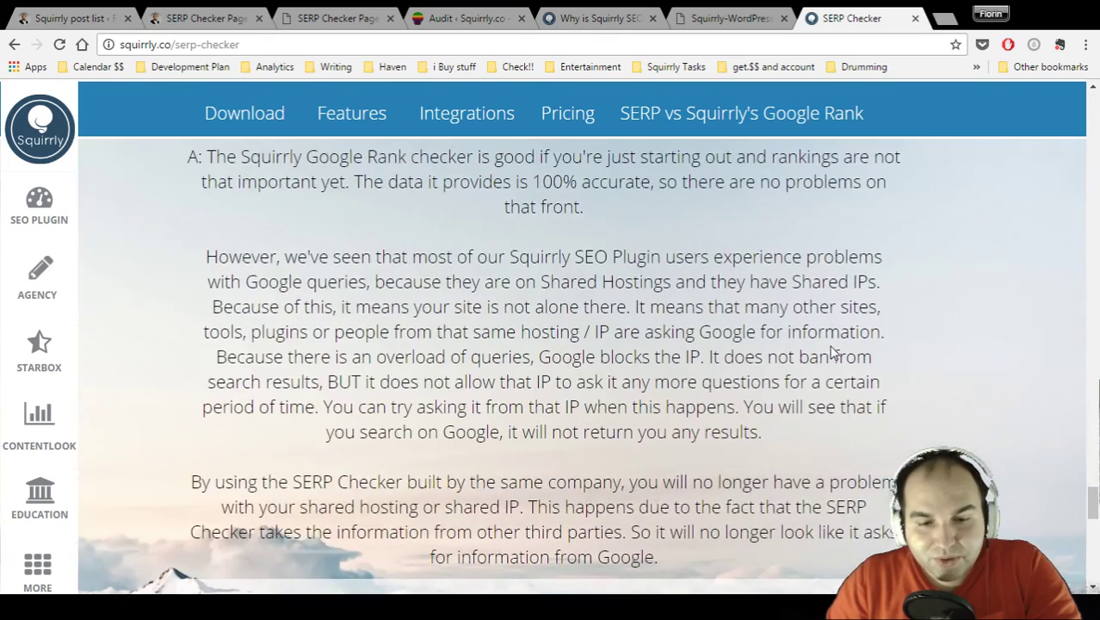
scroll(226, 379, "down", 2)
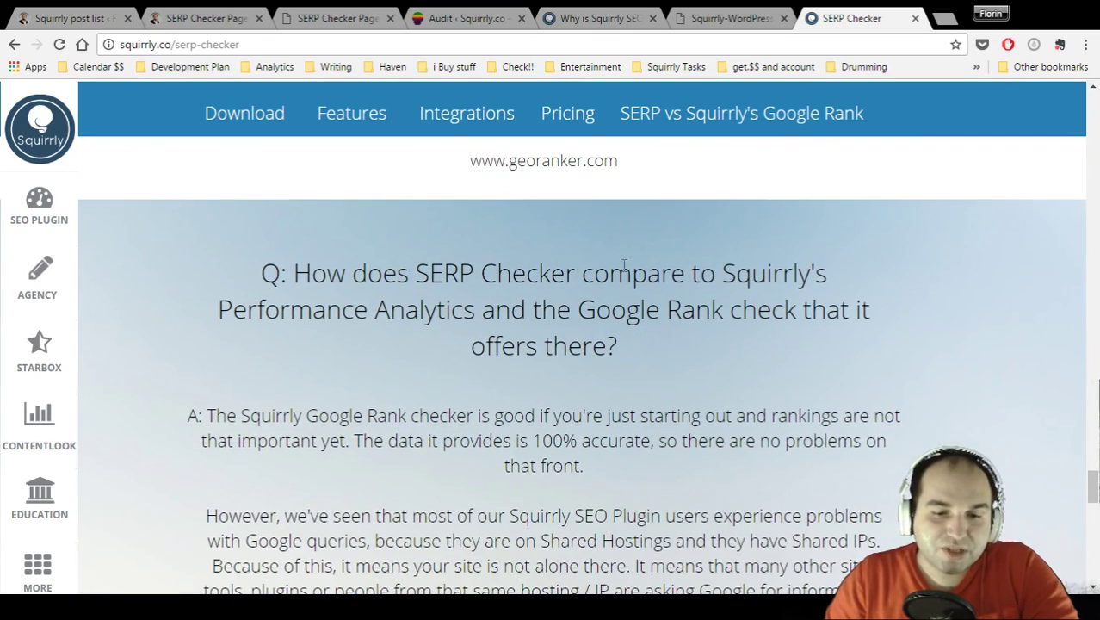
scroll(627, 277, "down", 1)
scroll(643, 264, "up", 1)
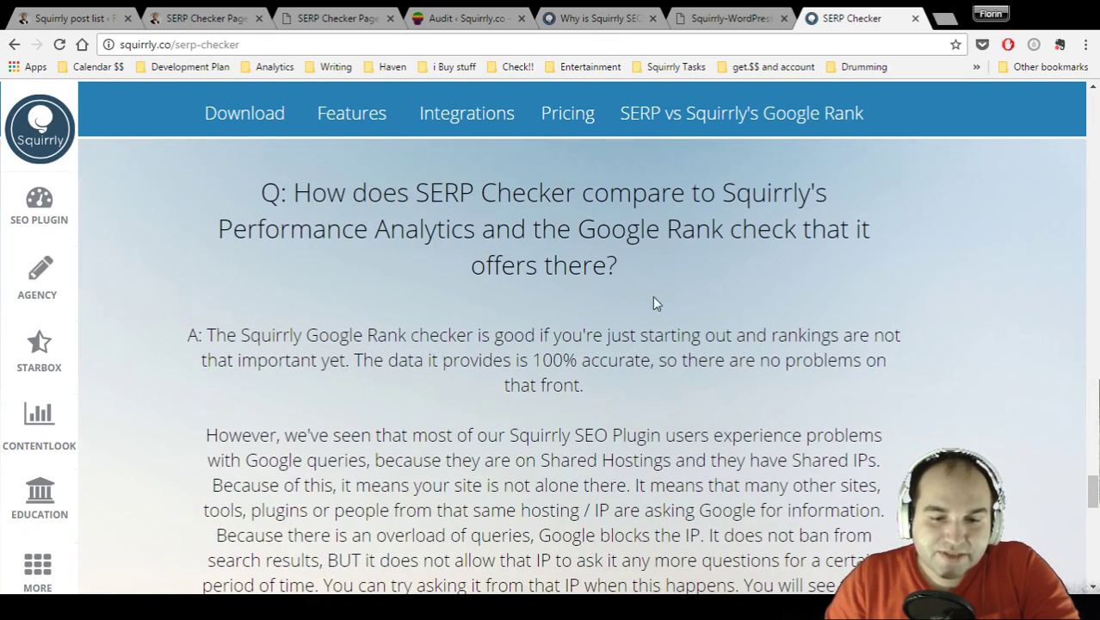
scroll(695, 405, "down", 1)
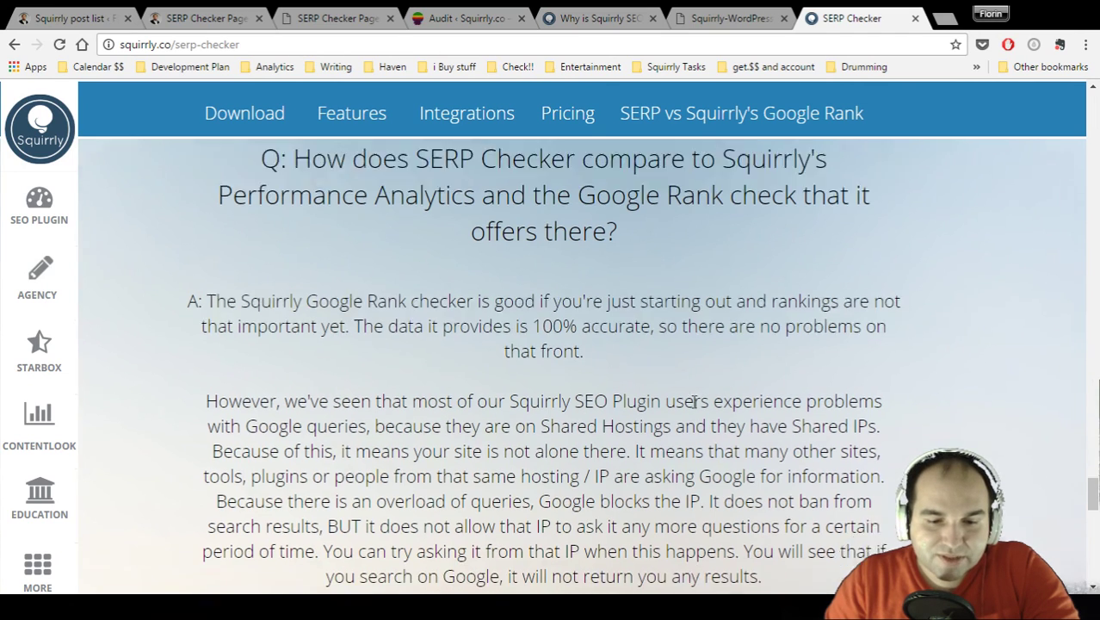
scroll(696, 402, "down", 8)
scroll(471, 373, "down", 4)
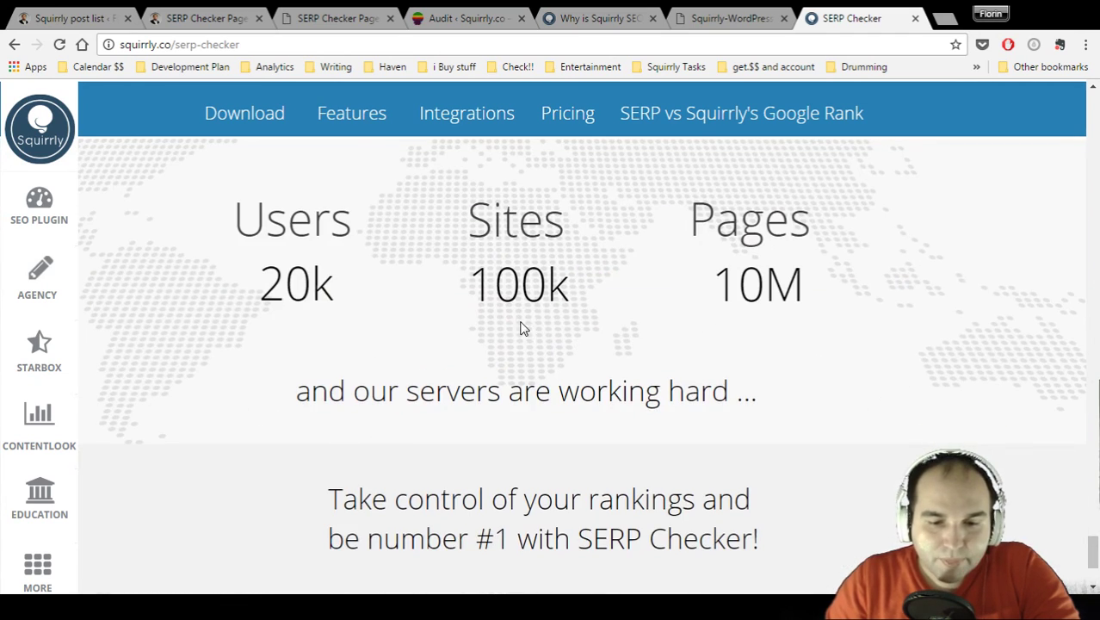
Step: Look at the watering and rewards levels of the content tree infographic in the Squirrly versus Yoast article
left_click(568, 18)
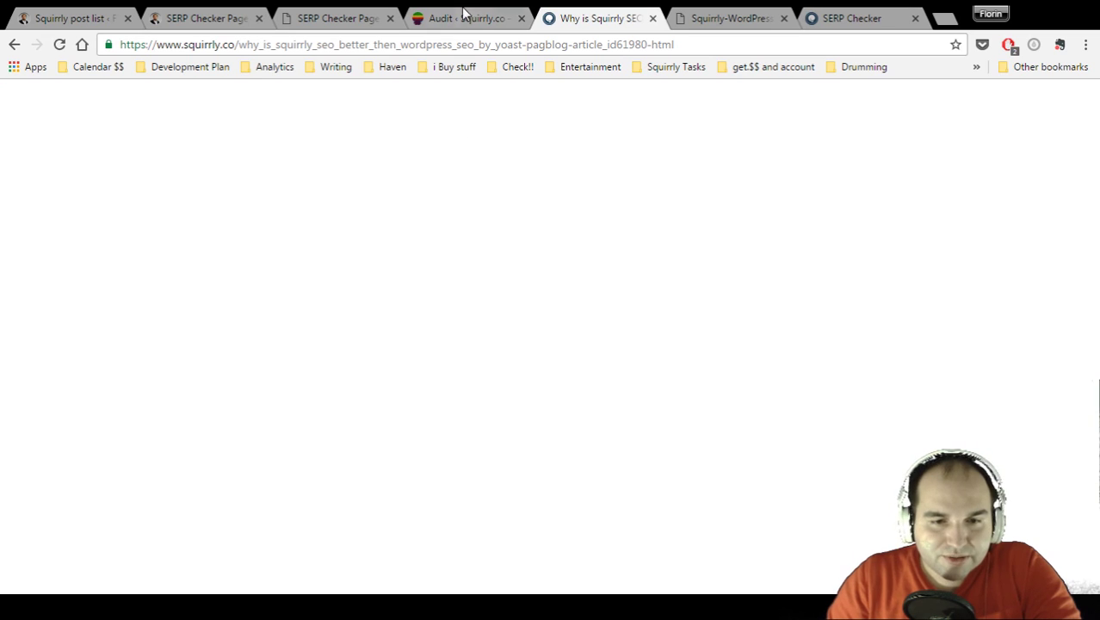
scroll(330, 404, "up", 1)
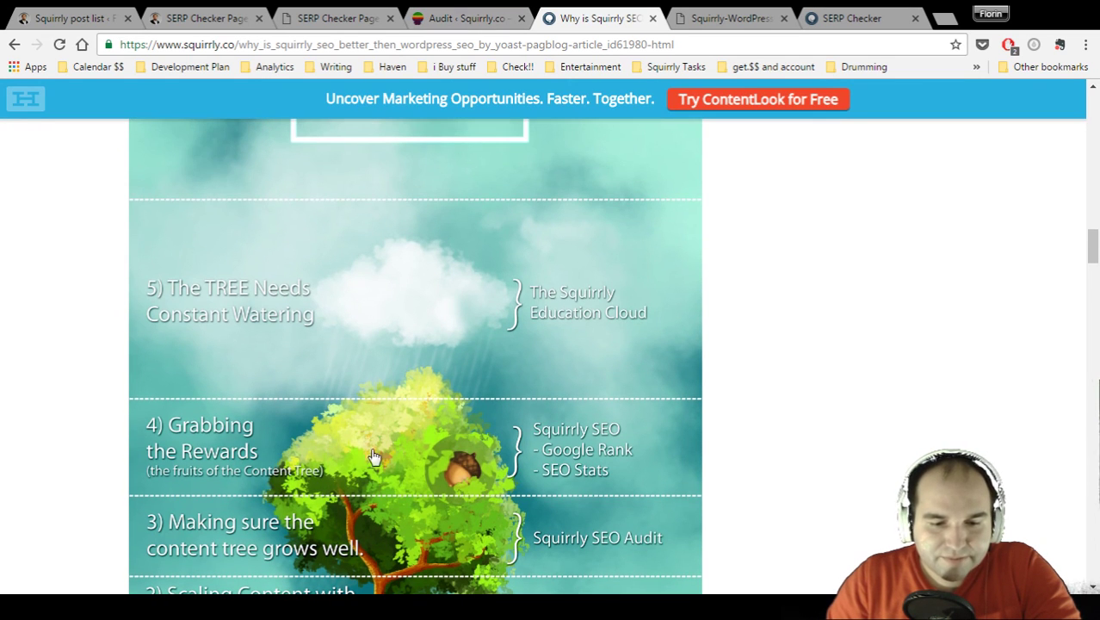
Step: Open squirrly.co/best-seo-education in the tab holding the SERP Checker product page
left_click(828, 12)
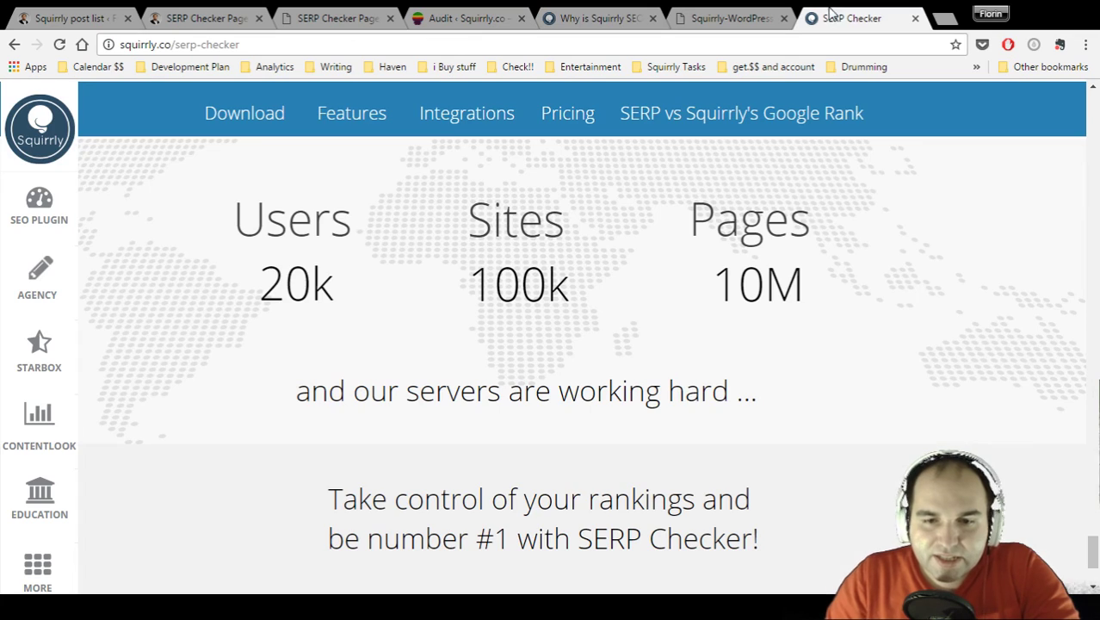
left_click(779, 46)
key("Return")
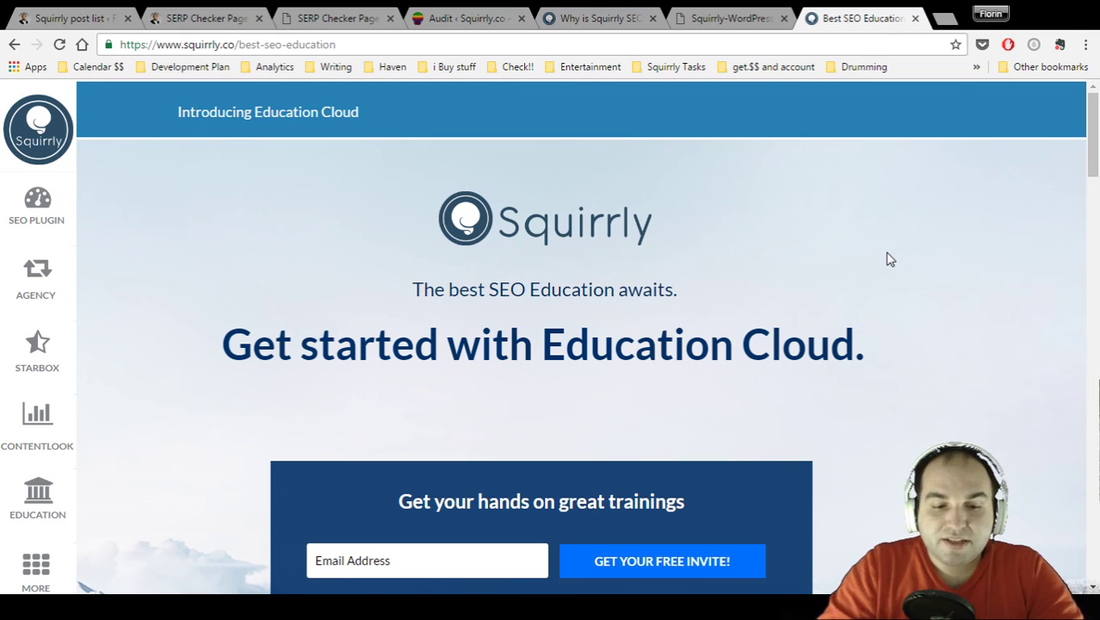
Step: Examine the Education Cloud page, from its invite form through its benefits and registration steps to the free sign-up section
left_click(466, 550)
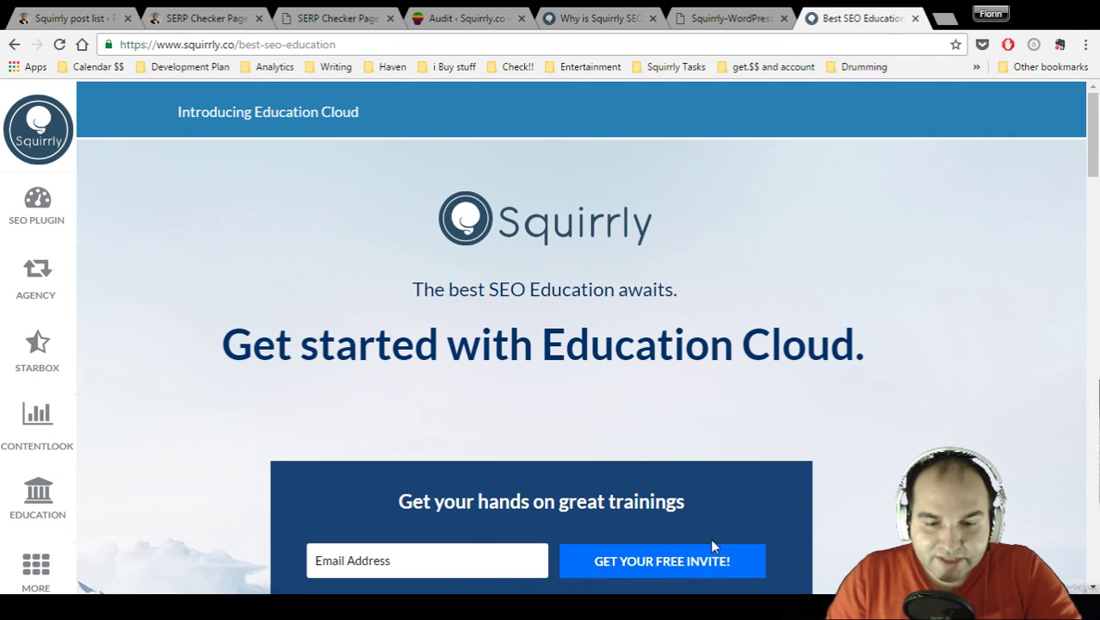
scroll(885, 419, "down", 5)
scroll(884, 420, "down", 5)
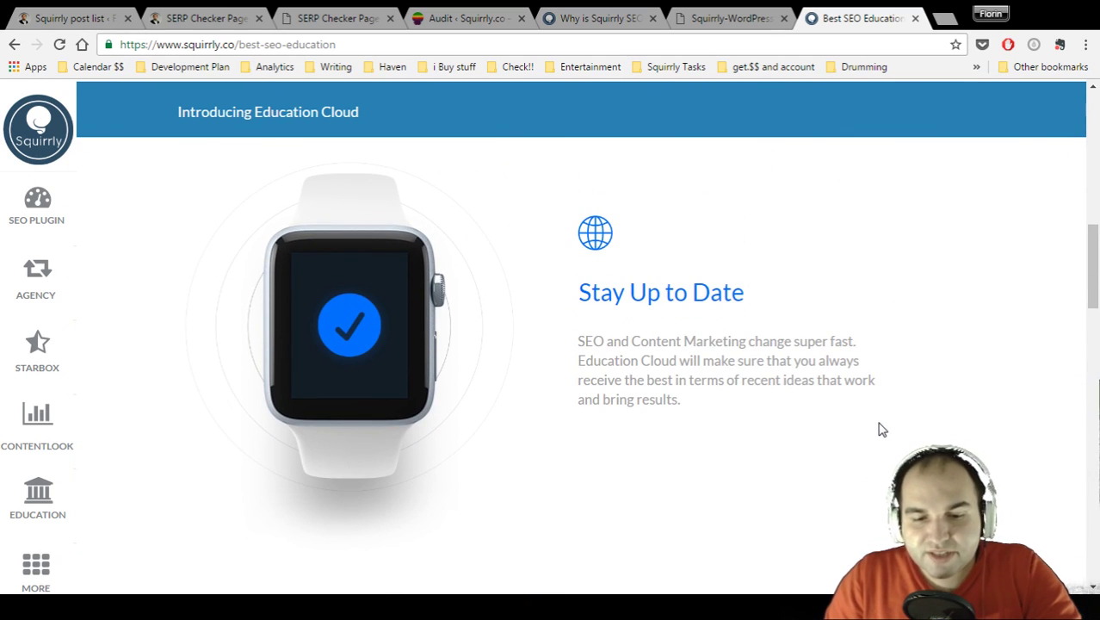
scroll(883, 429, "down", 1)
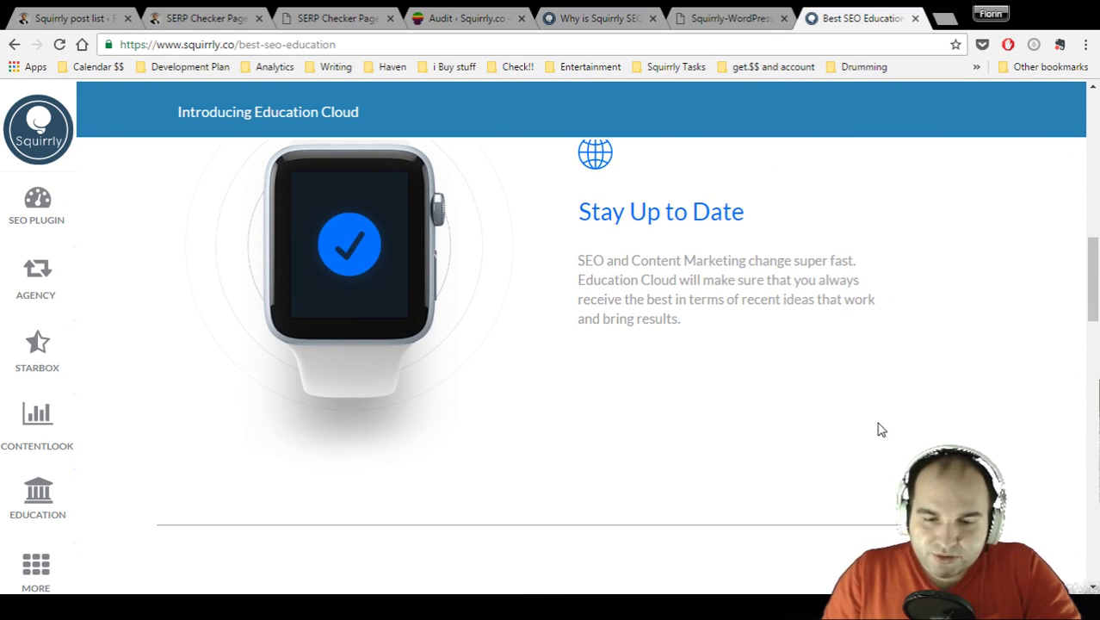
scroll(878, 430, "down", 6)
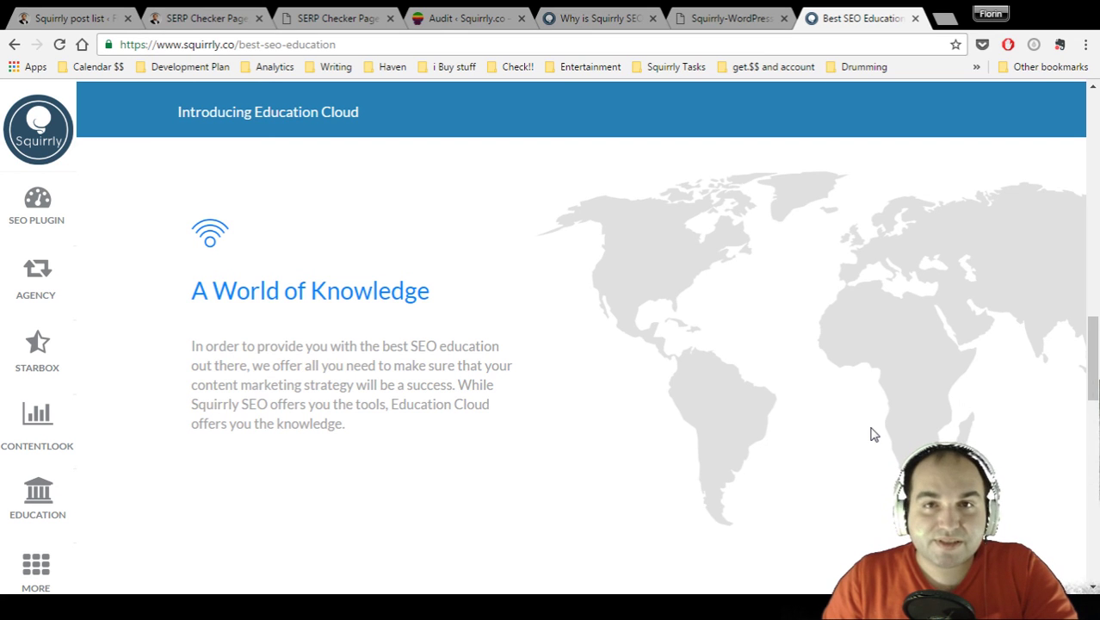
scroll(874, 435, "down", 1)
scroll(872, 430, "down", 6)
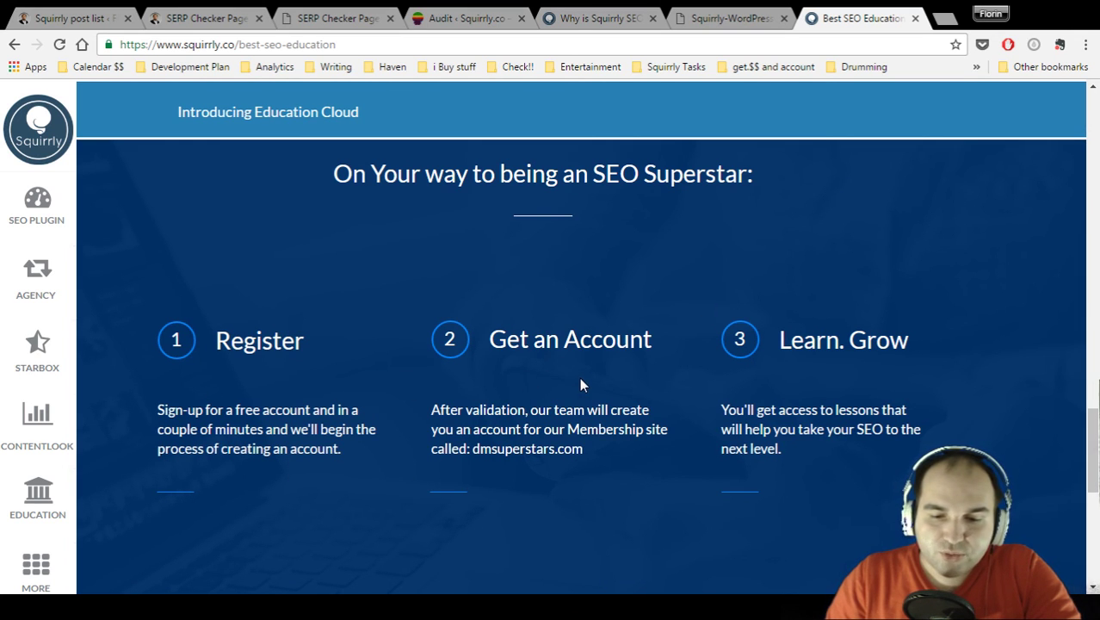
scroll(491, 426, "down", 5)
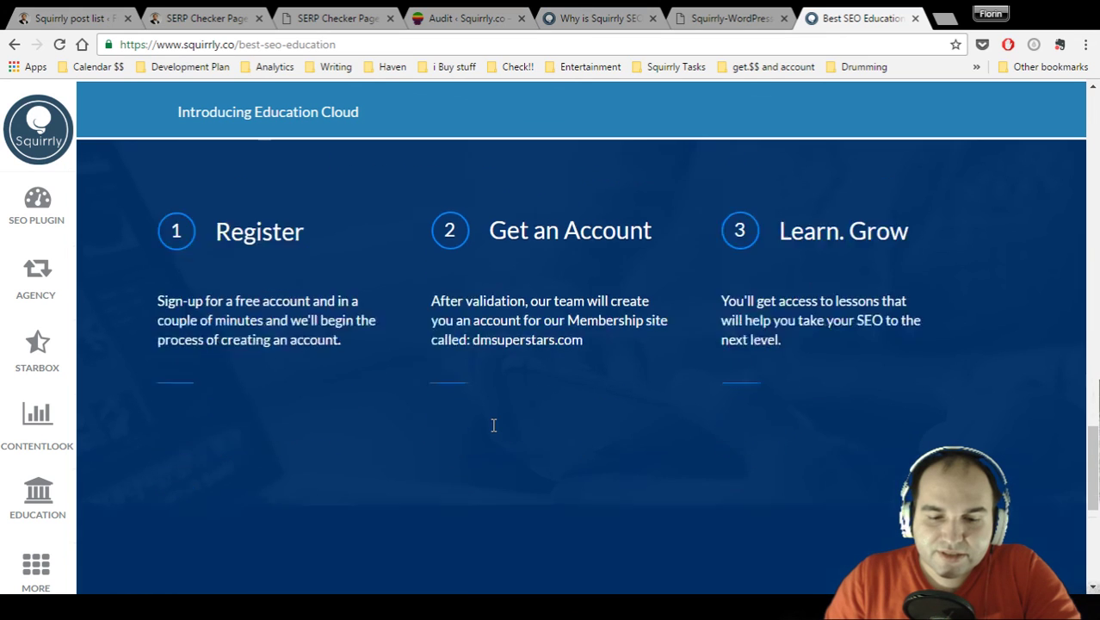
scroll(495, 433, "down", 1)
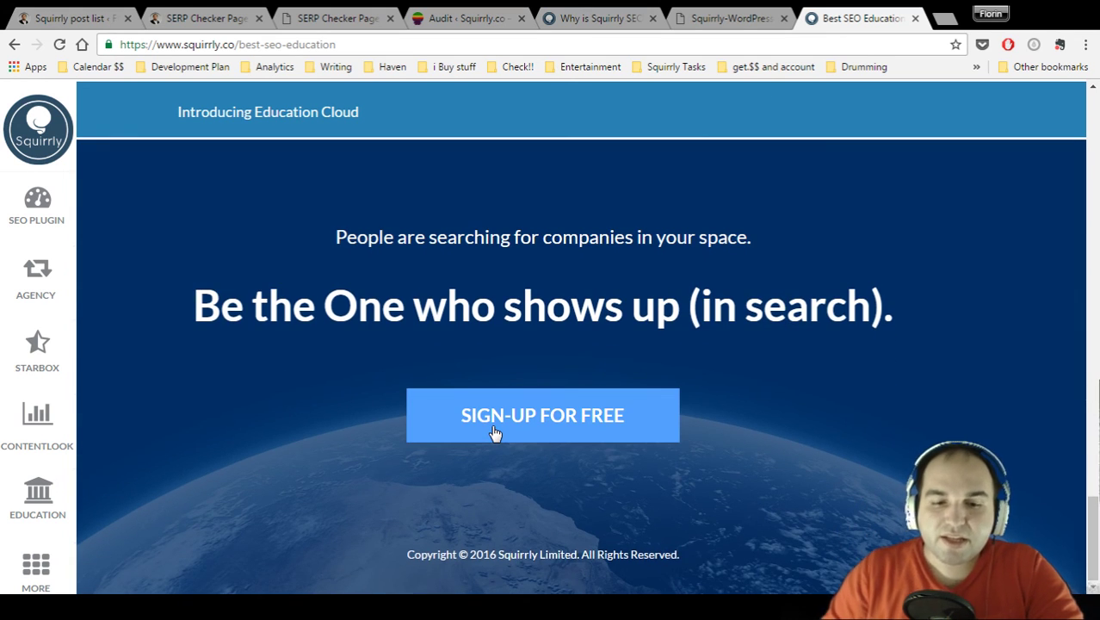